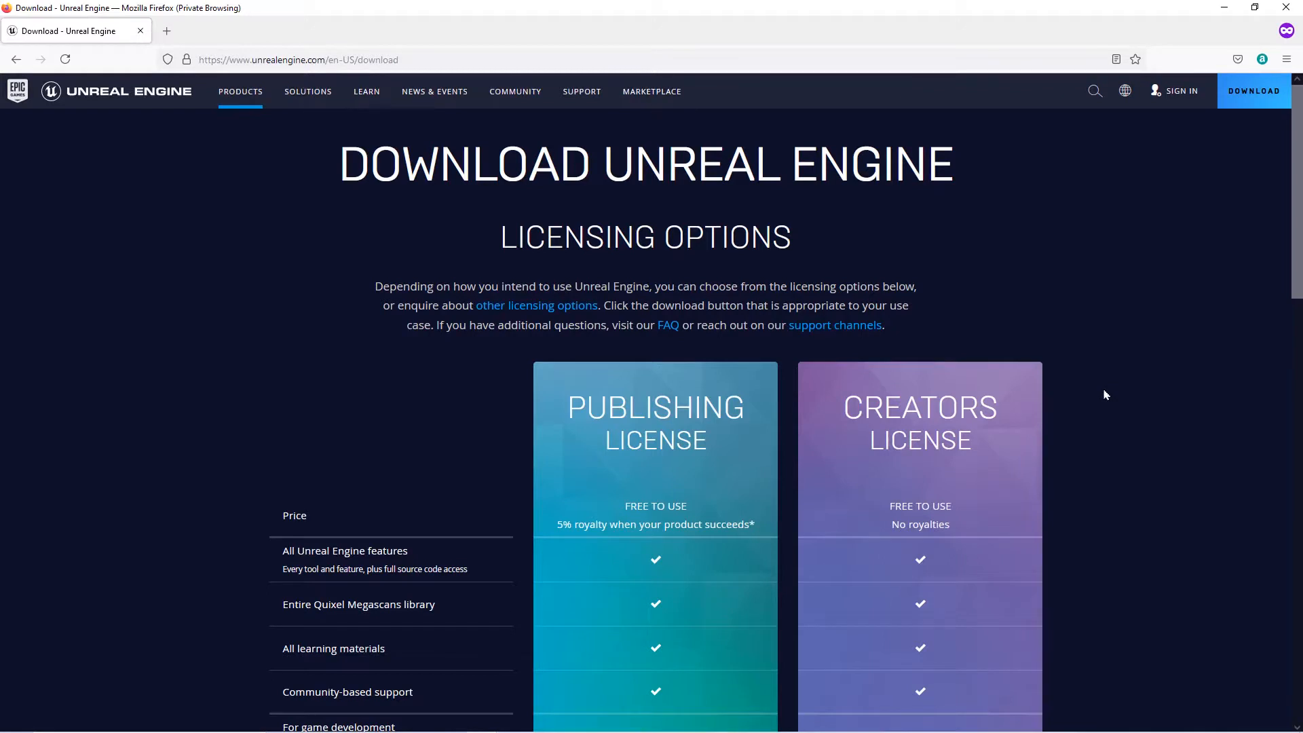
Compare the features of the Publishing and Creators licenses and request the Unreal Engine download under the Creators License
scroll(1105, 394, "down", 4)
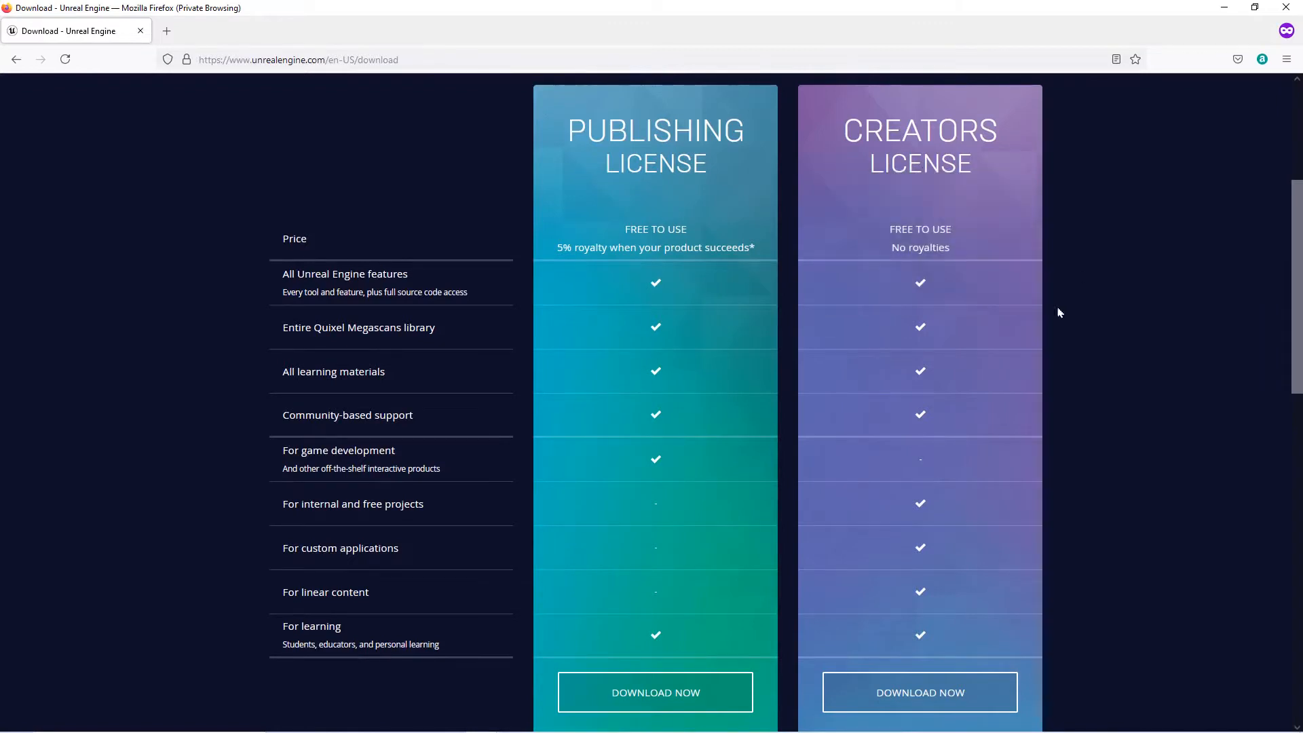
mouse_move(707, 245)
mouse_move(293, 464)
mouse_move(394, 521)
mouse_move(397, 559)
mouse_move(386, 593)
scroll(927, 546, "down", 2)
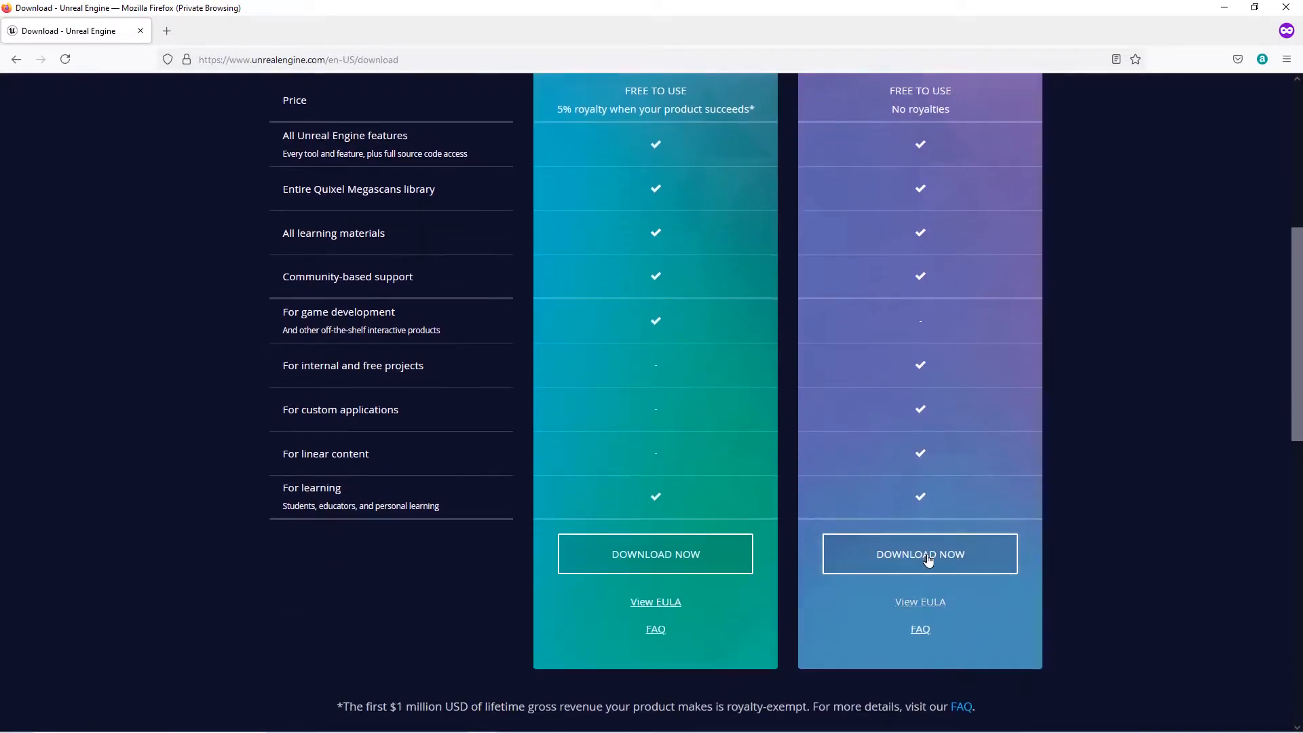
left_click(928, 555)
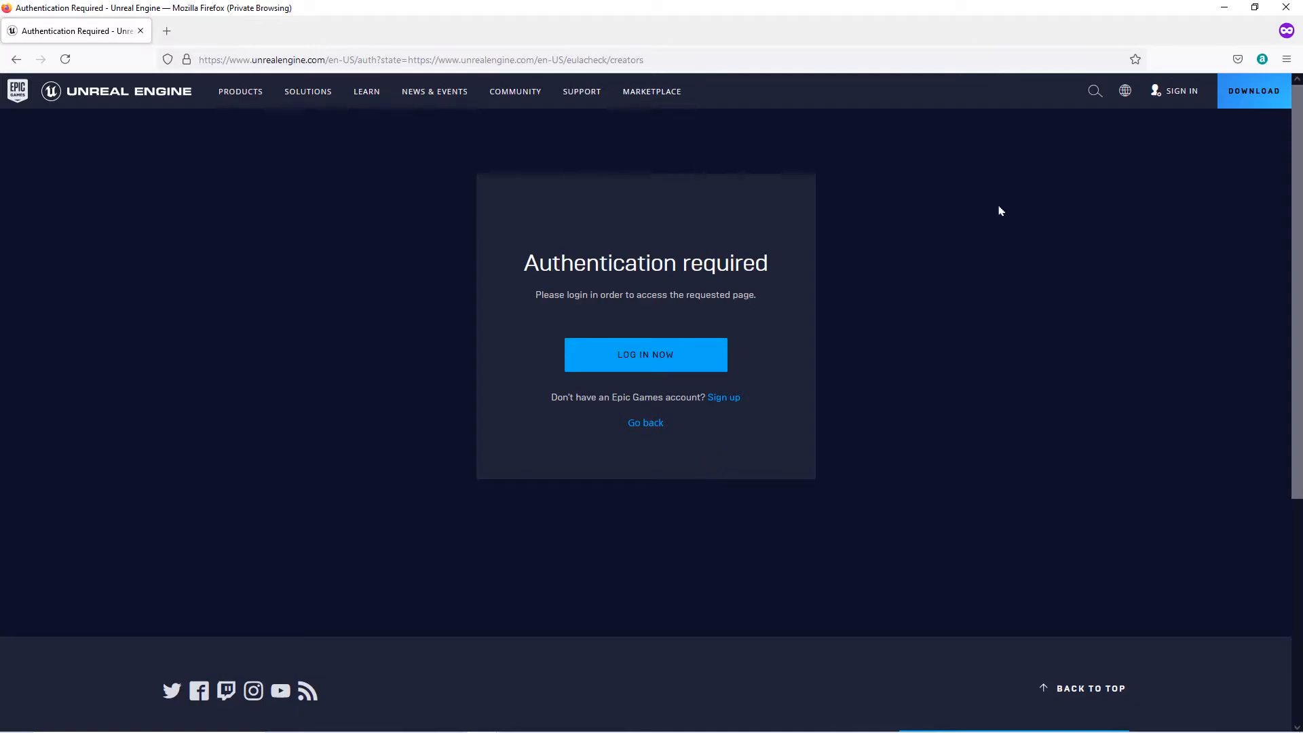
Switch to the Epic Games Launcher, compare the UE4 and UE5 pages, and request the Unreal Engine 5 Early Access download
left_click(1212, 8)
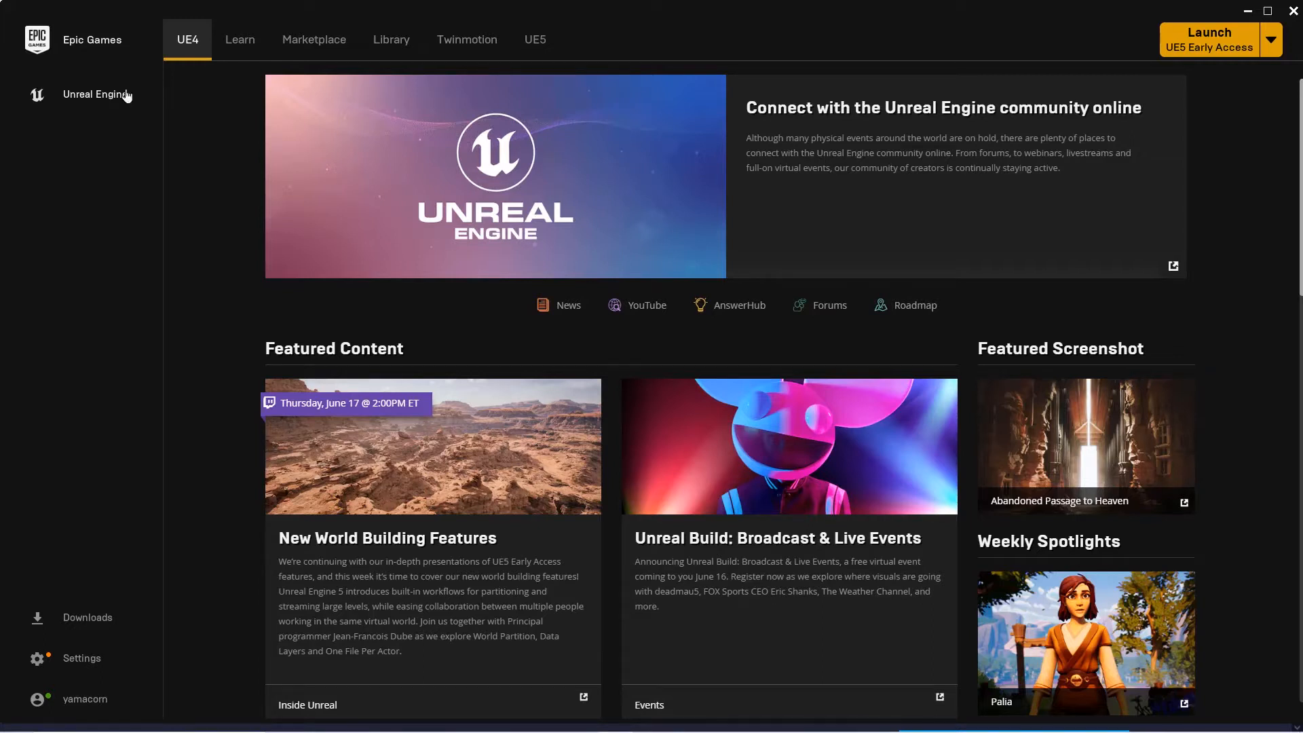
left_click(533, 55)
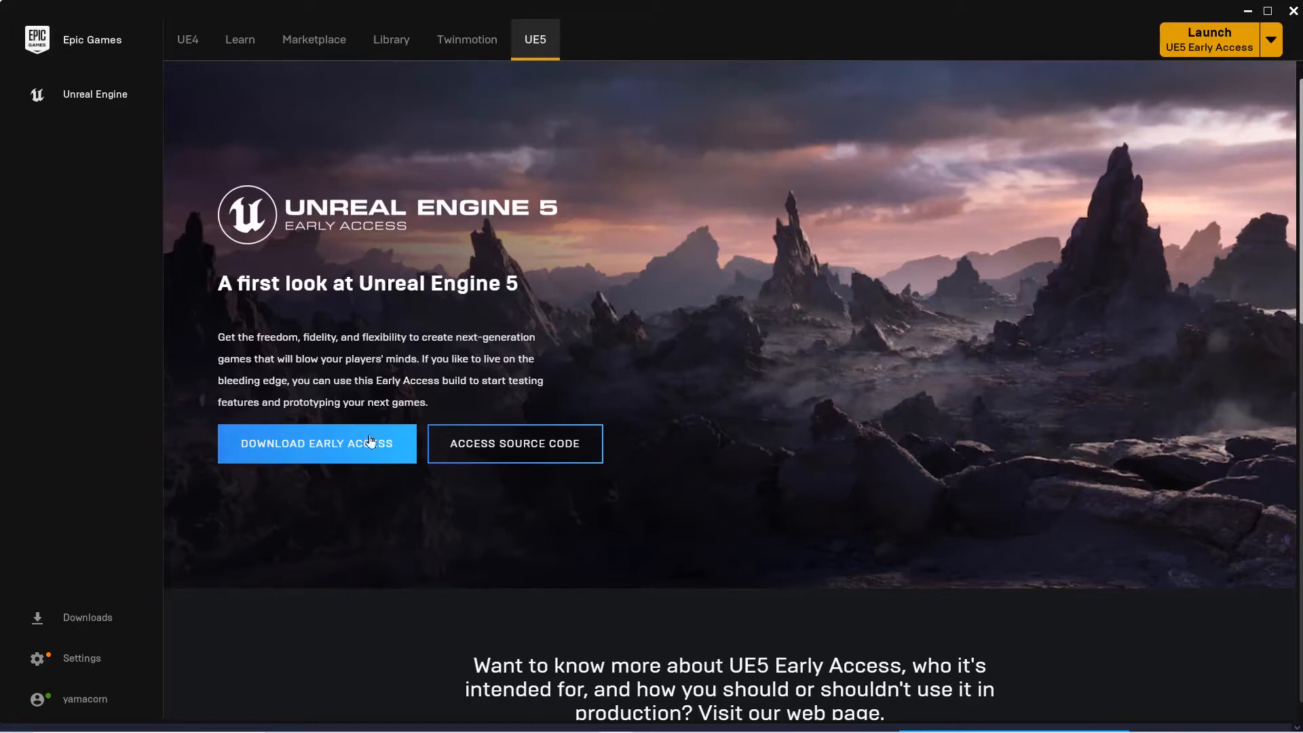
left_click(187, 42)
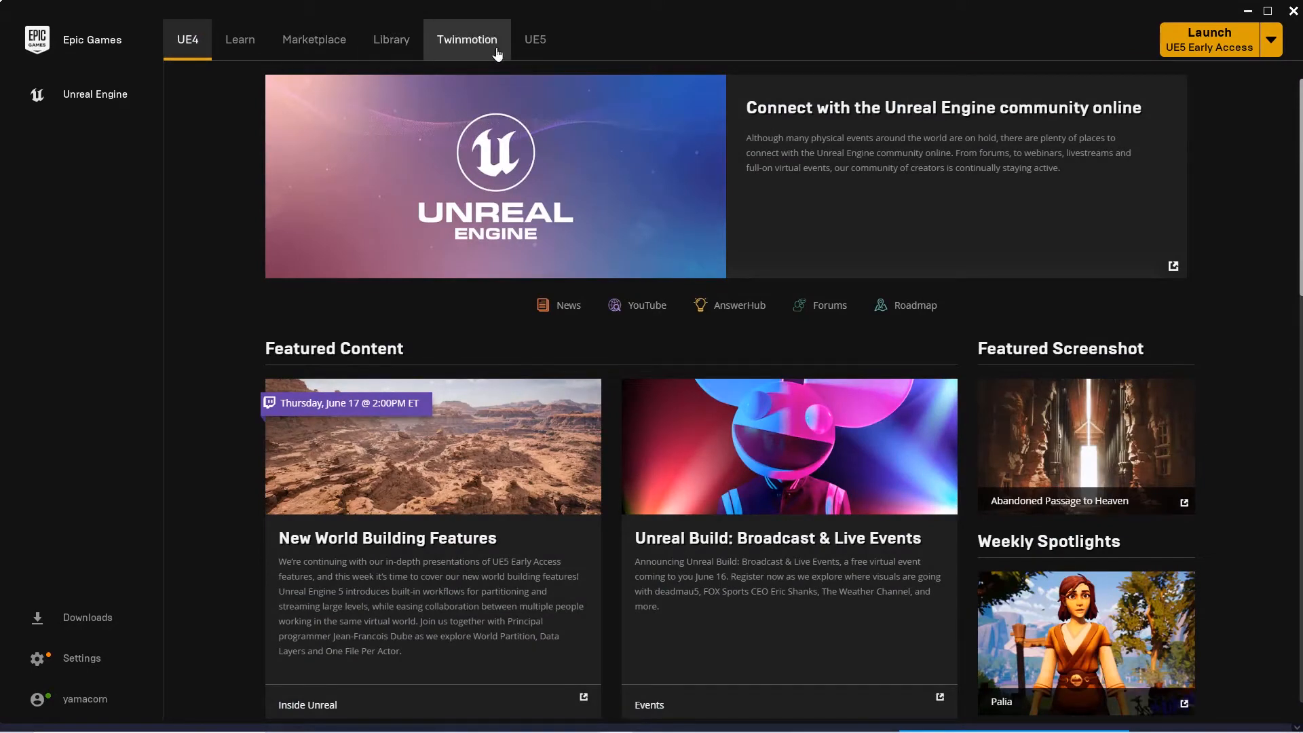
left_click(470, 42)
left_click(527, 42)
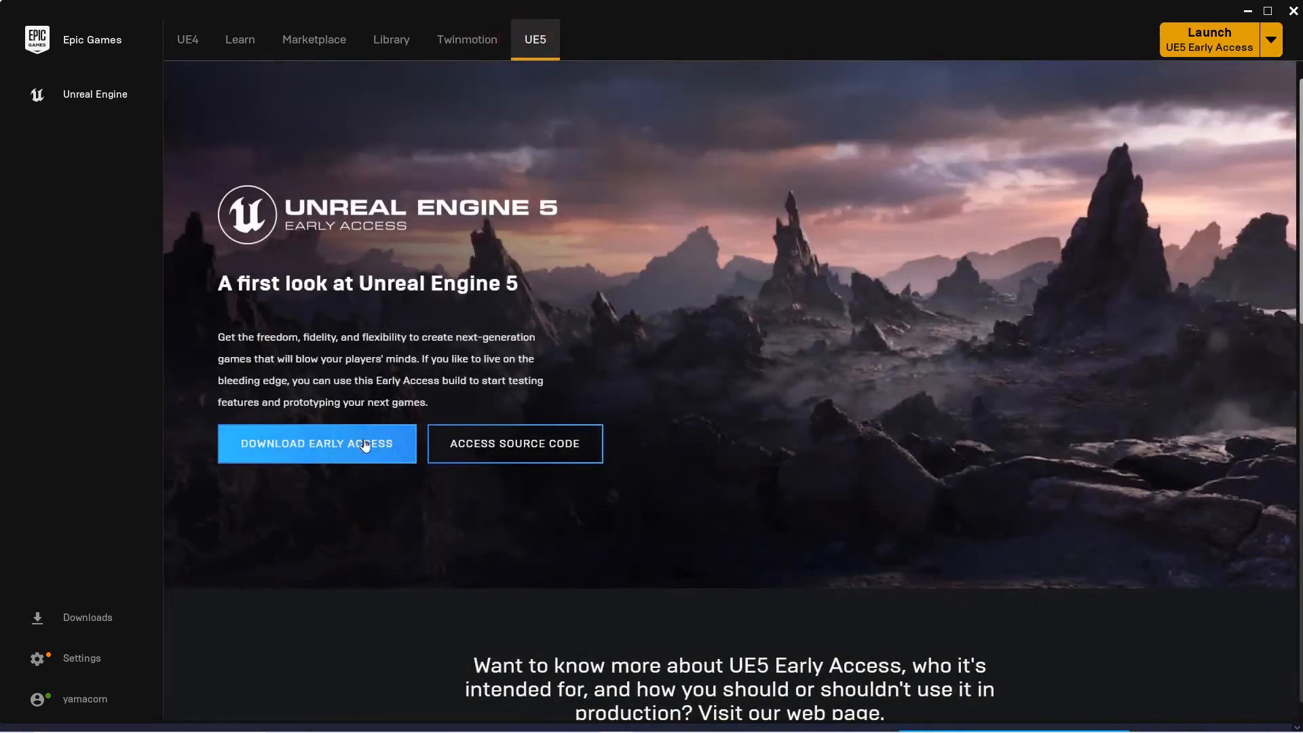
left_click(342, 442)
Look through the UE4 page's featured content, blog posts and community resources
left_click(199, 57)
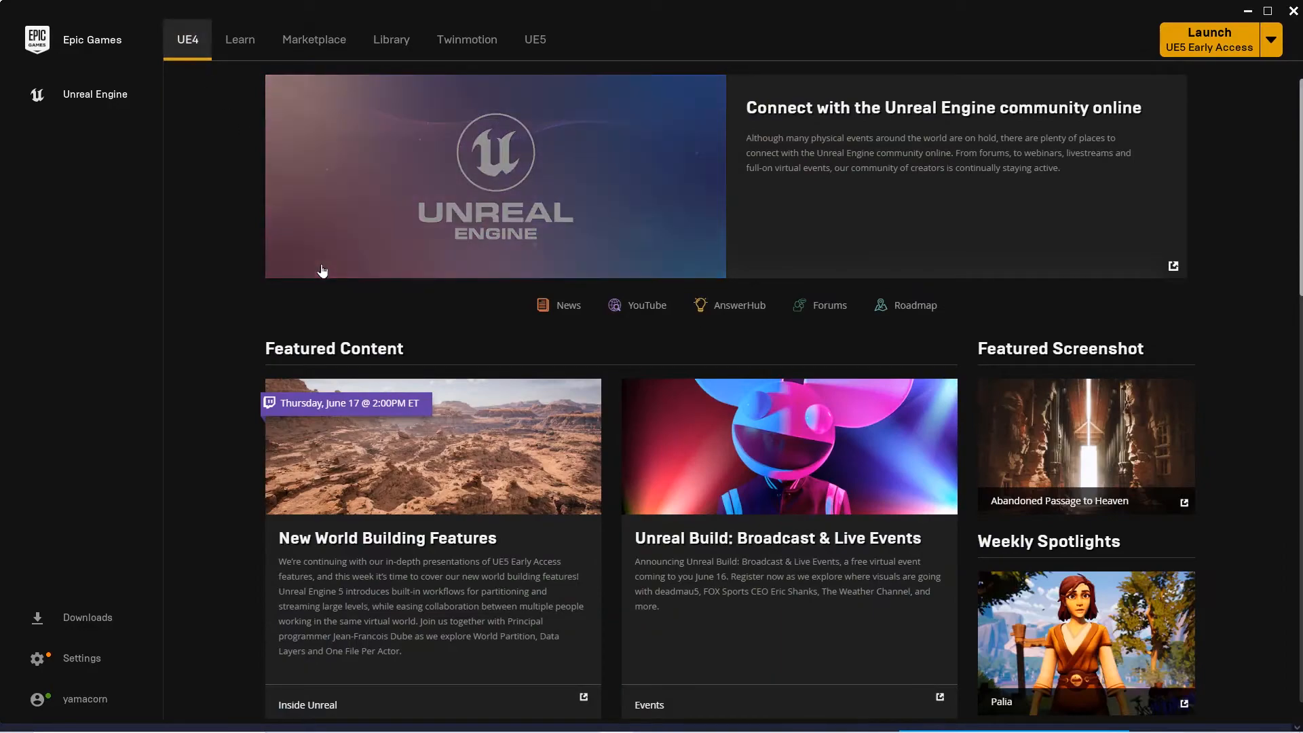
scroll(322, 270, "down", 5)
scroll(322, 271, "down", 12)
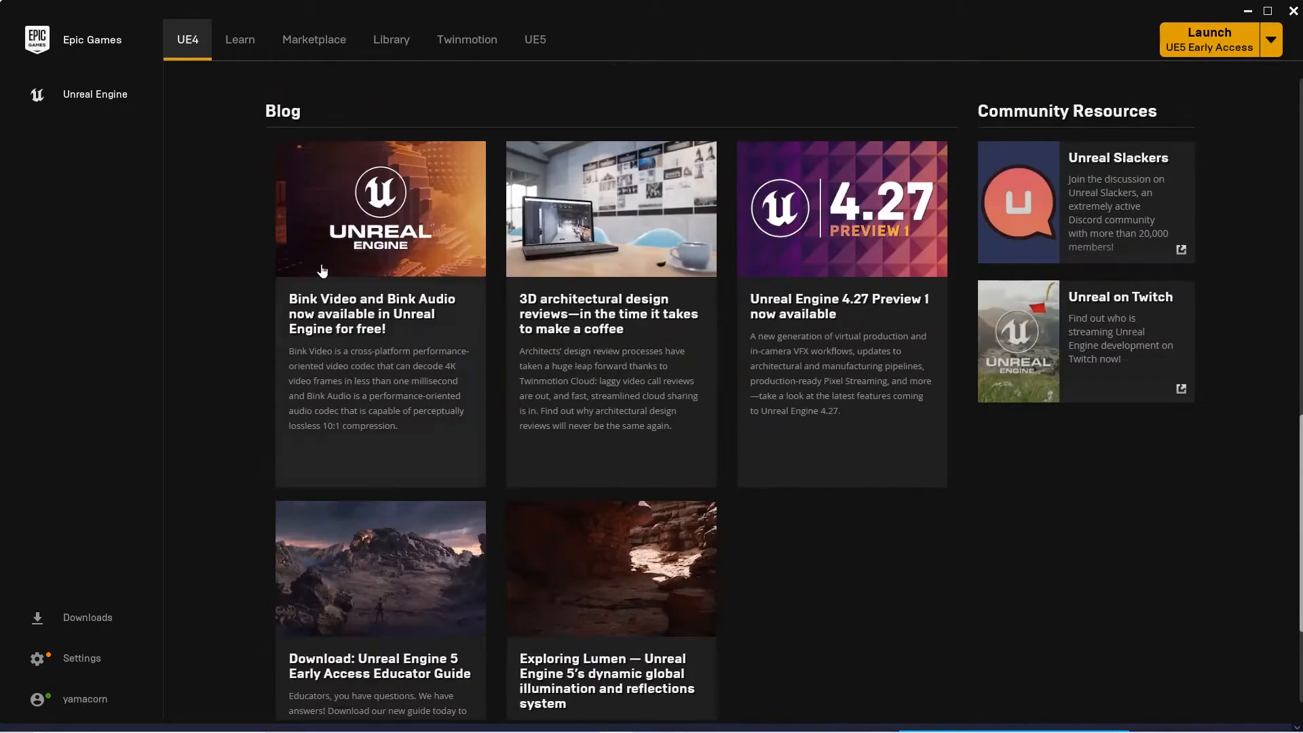
scroll(322, 270, "up", 6)
scroll(323, 270, "up", 10)
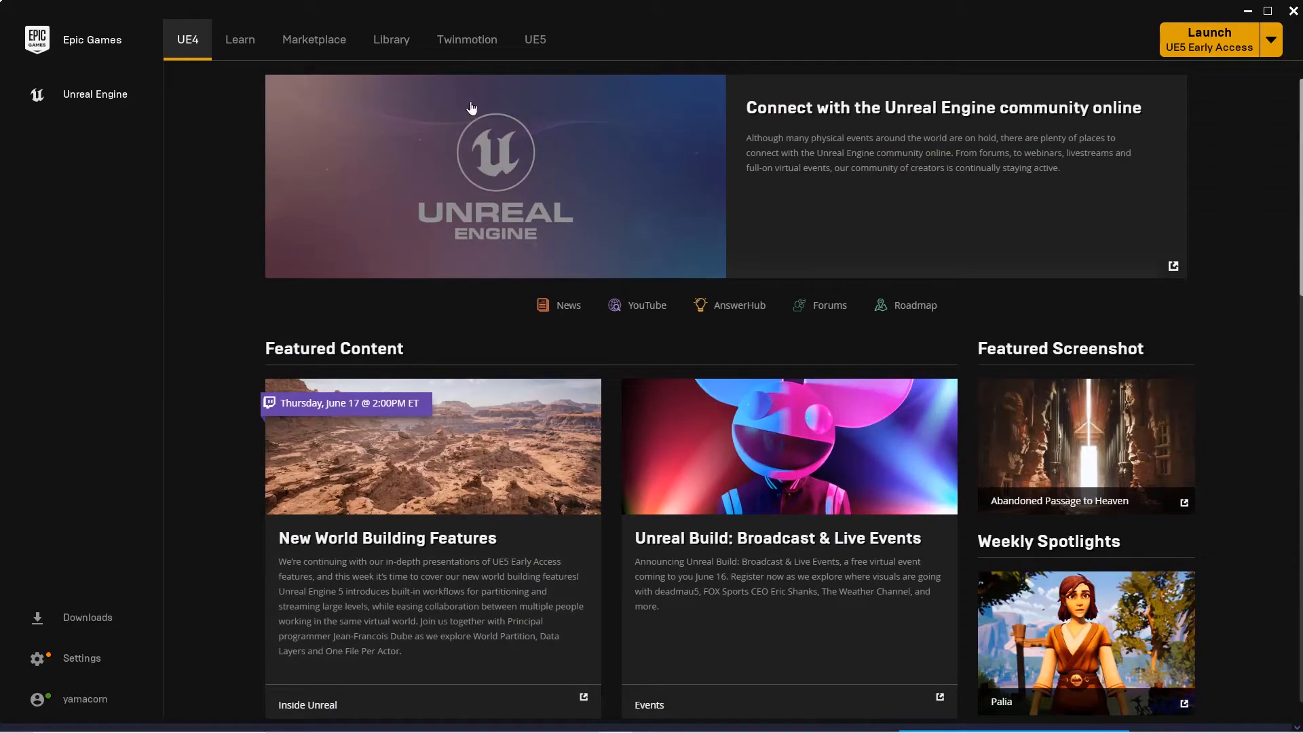
Return to the Unreal Engine 5 page and launch UE5 Early Access
left_click(532, 53)
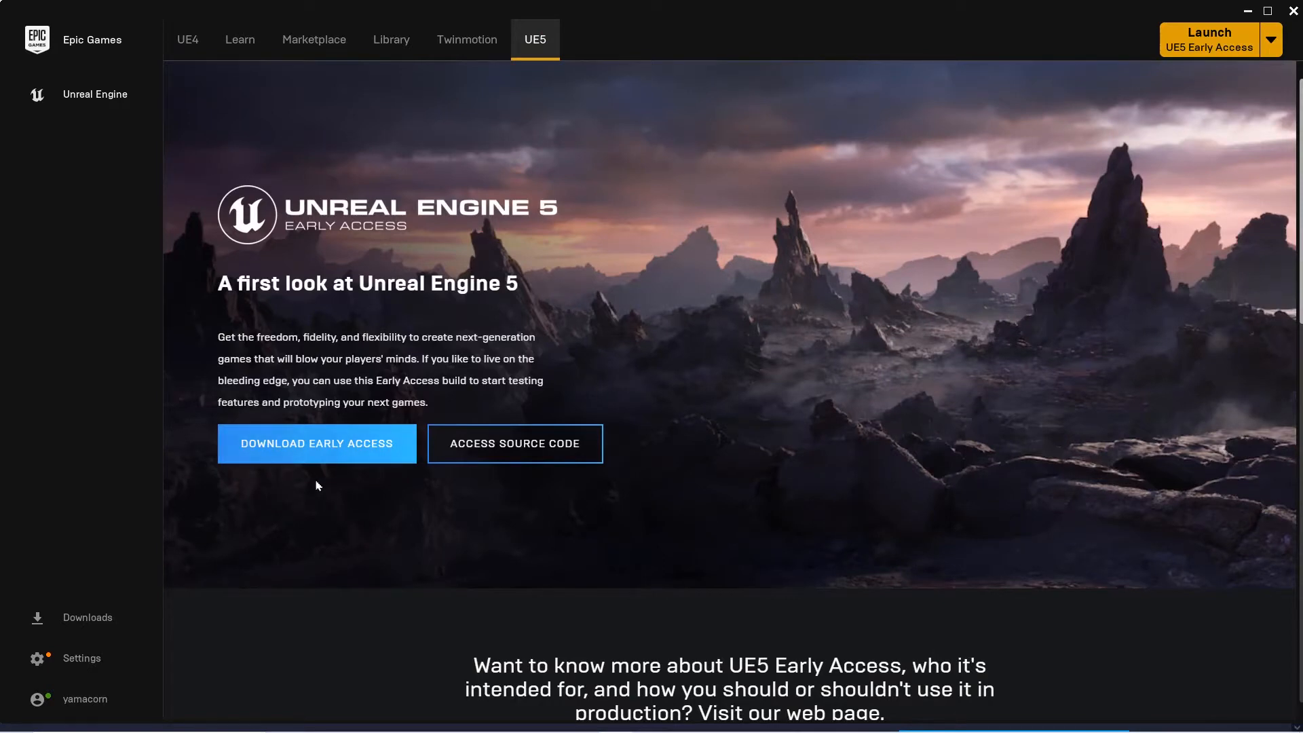
left_click(391, 42)
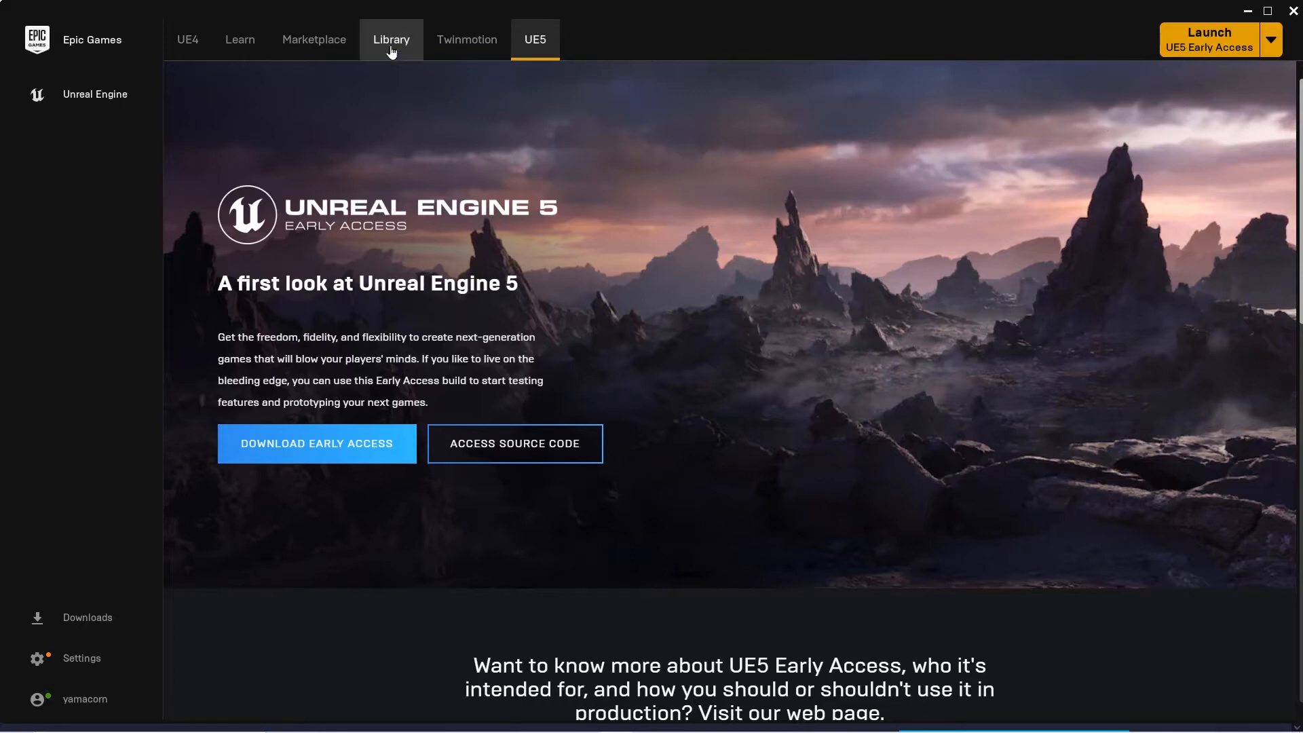
left_click(1178, 44)
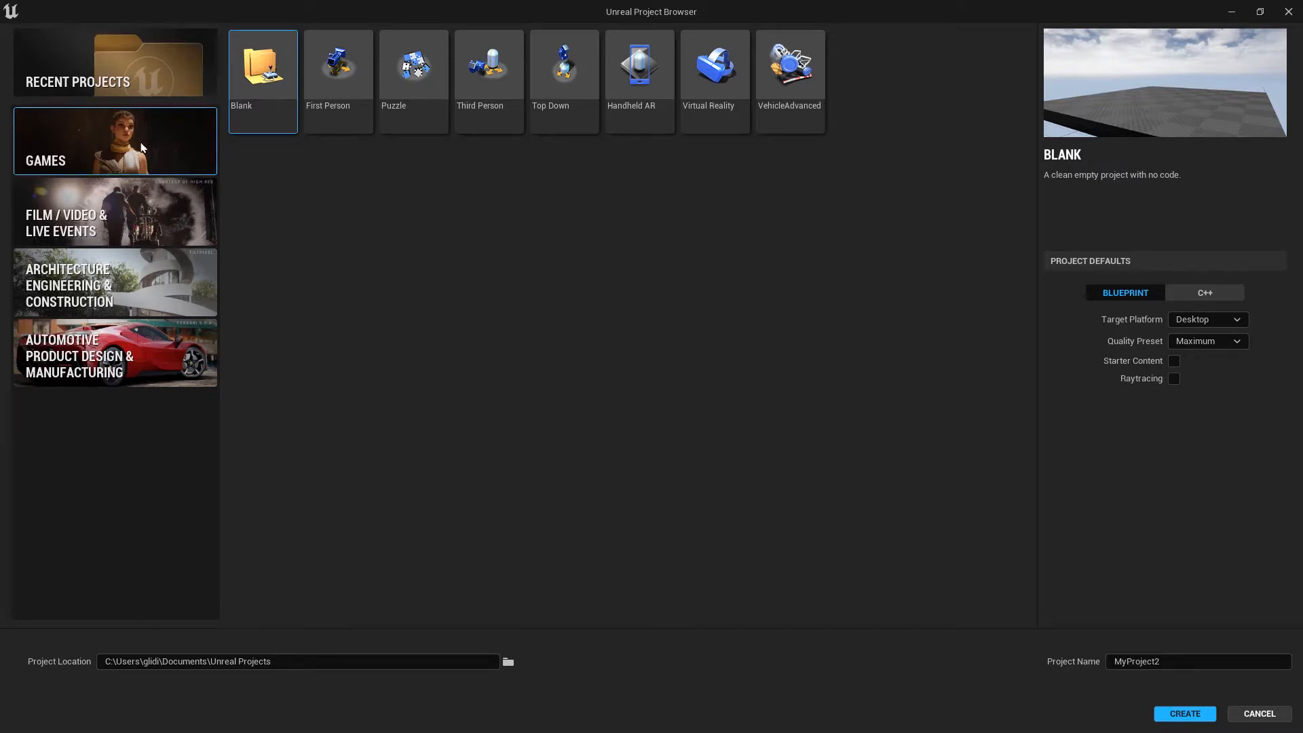
Examine the project templates offered for film and live events, architecture, automotive design and games
left_click(143, 222)
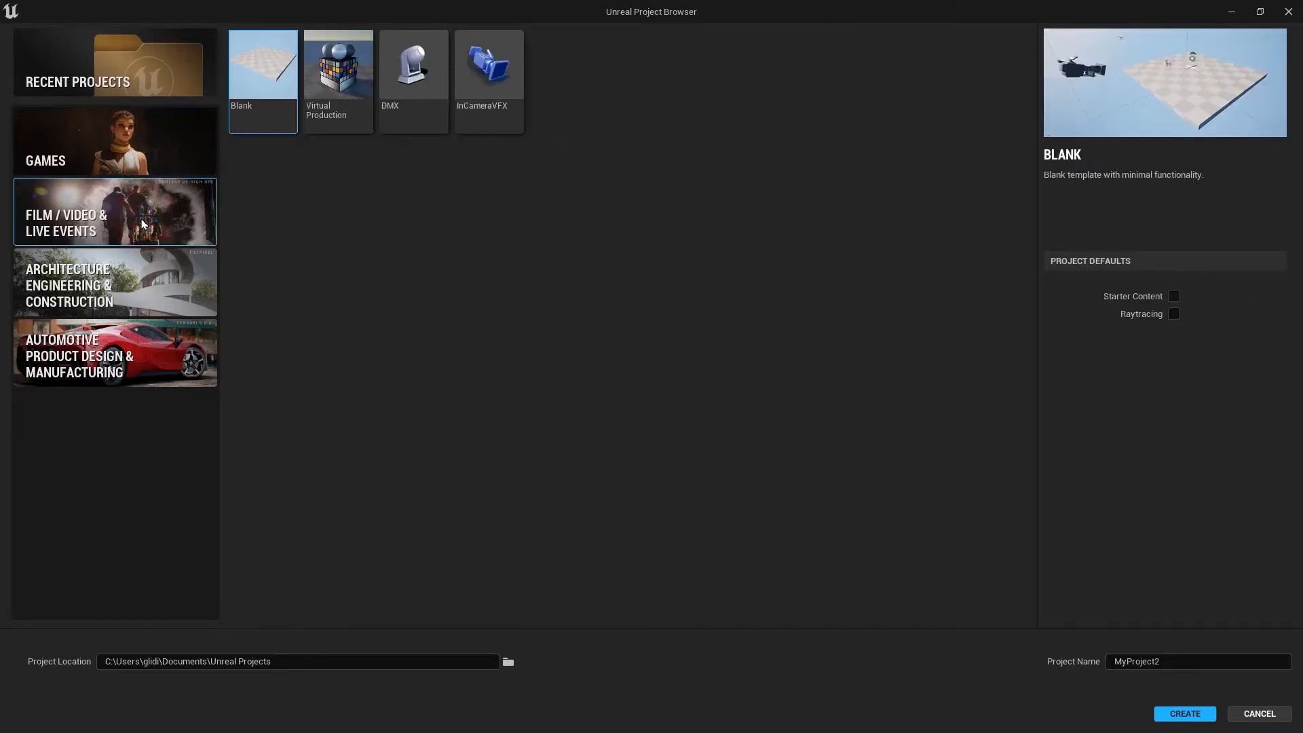
left_click(143, 292)
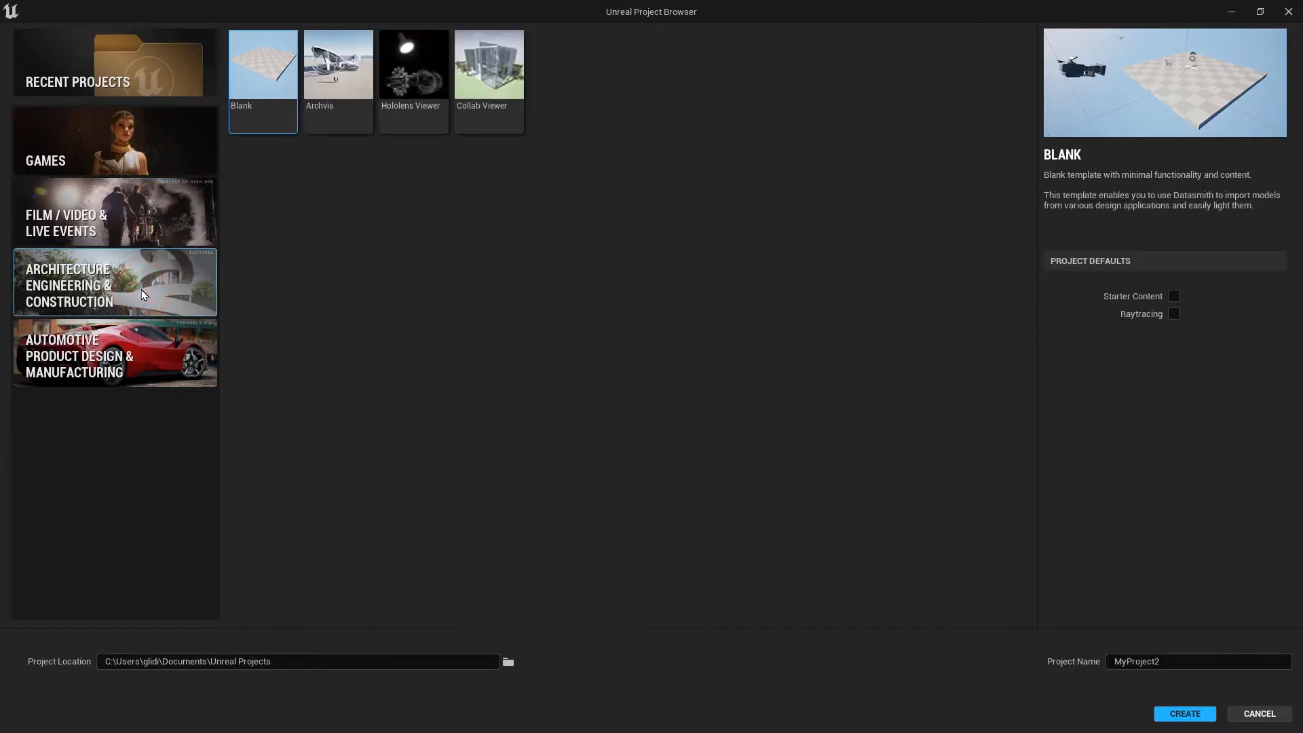
left_click(137, 363)
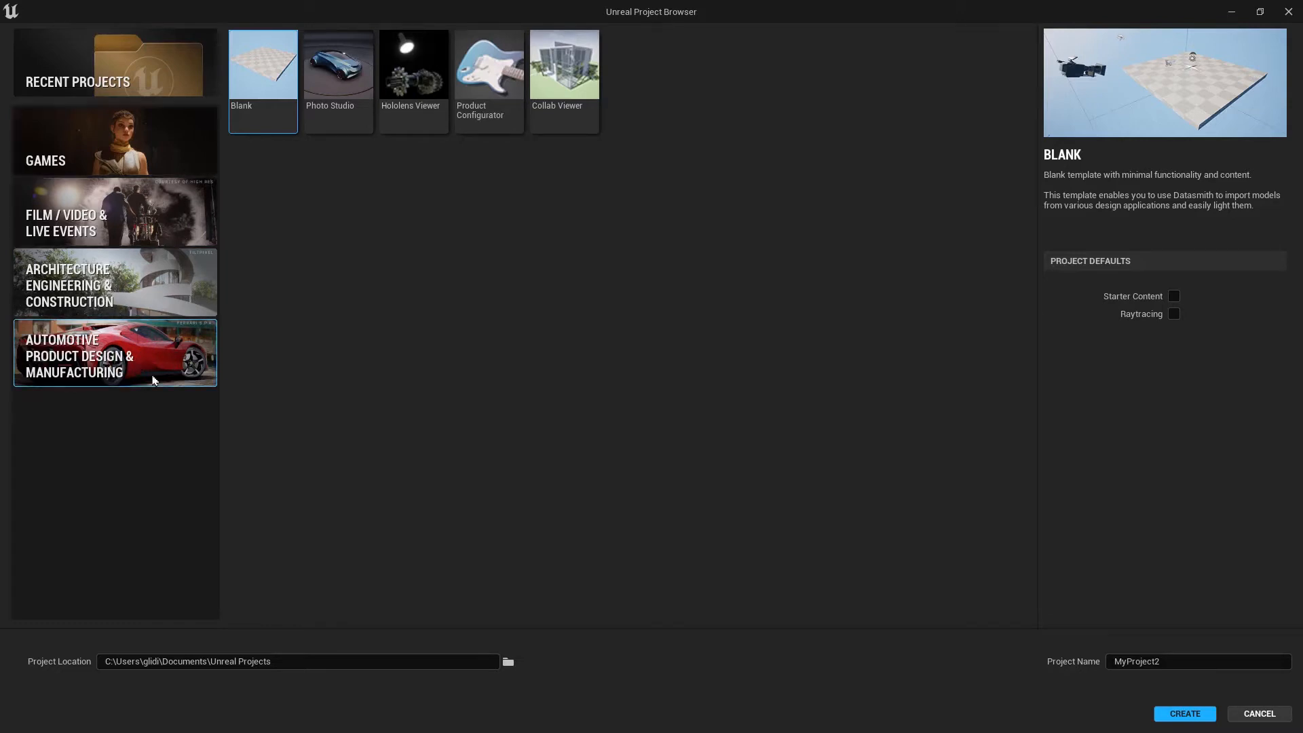
left_click(131, 154)
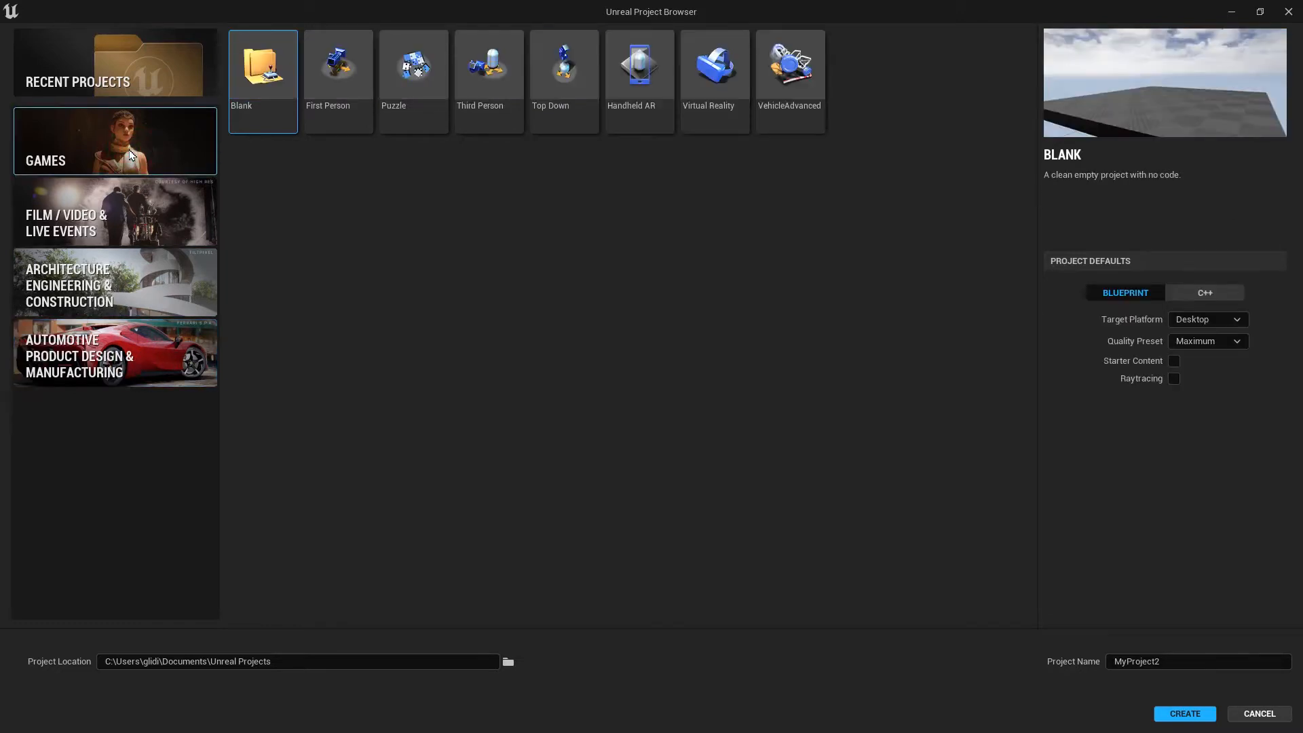
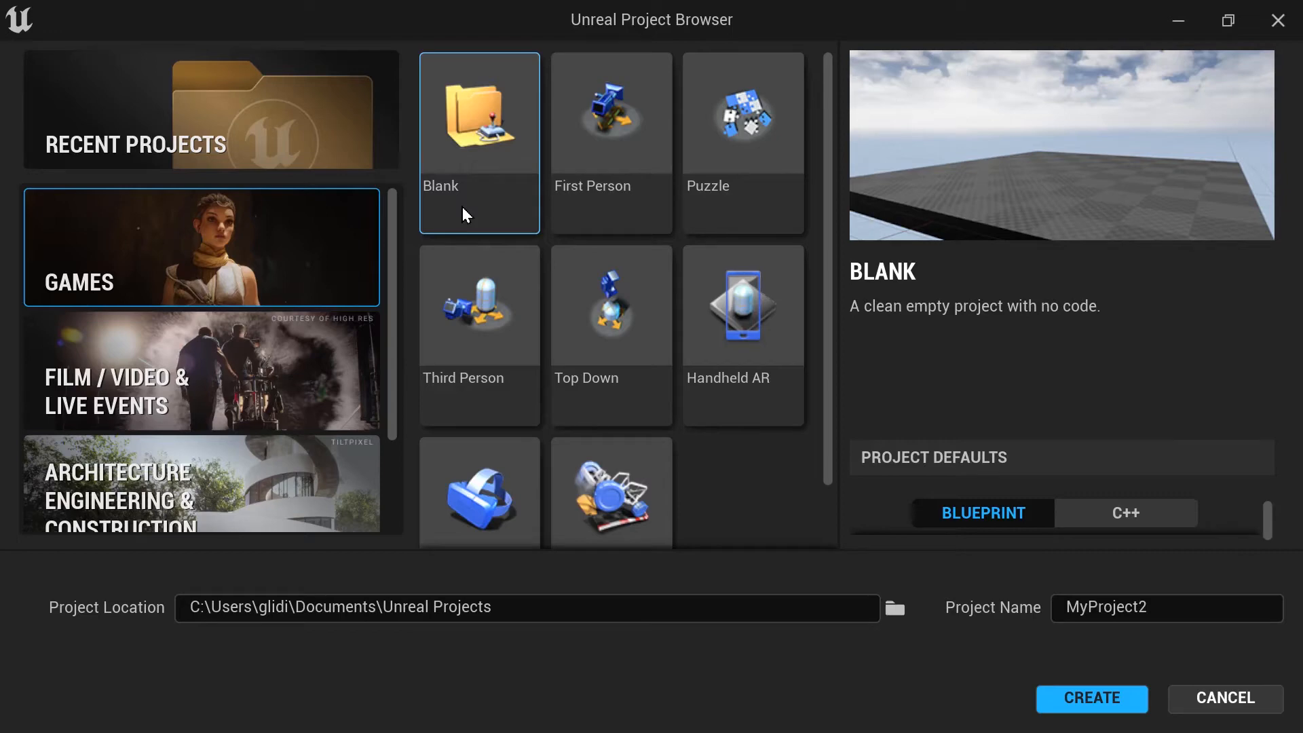
Choose the Virtual Reality template among the Games templates and turn off Starter Content
scroll(462, 206, "down", 2)
left_click(471, 430)
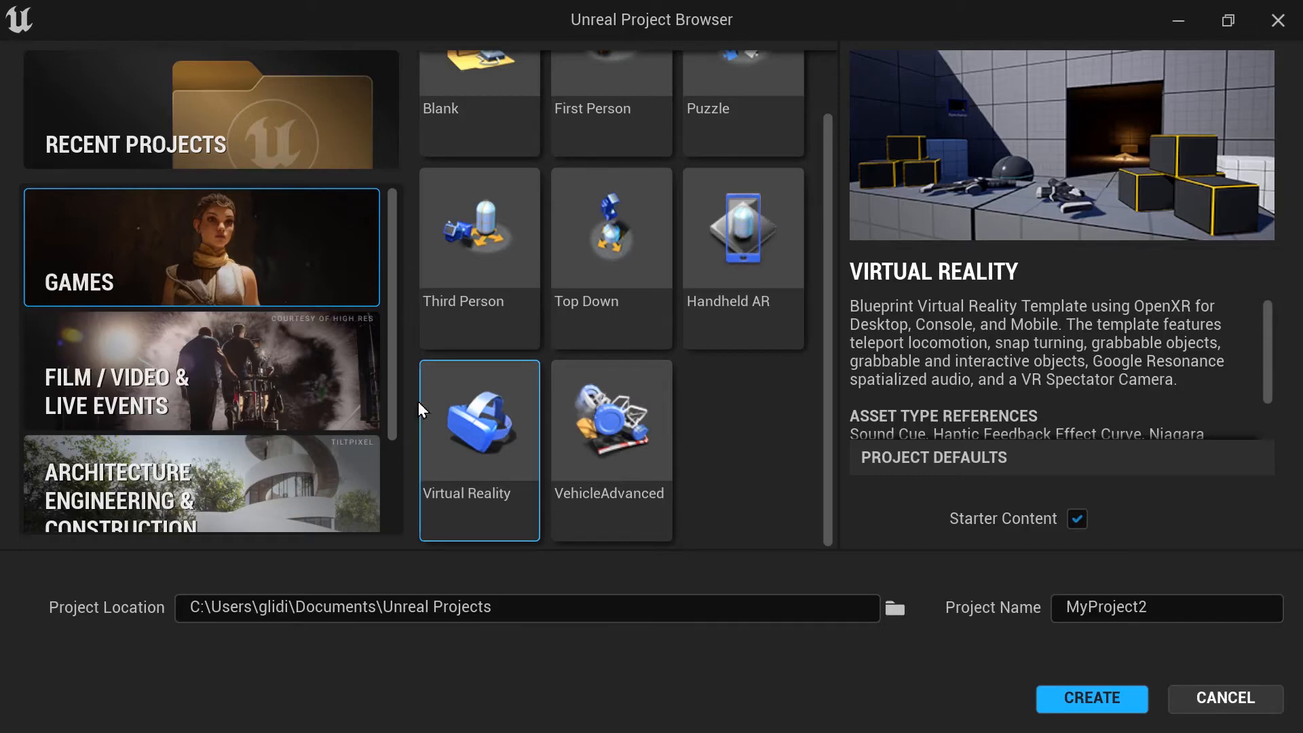
scroll(1146, 363, "down", 3)
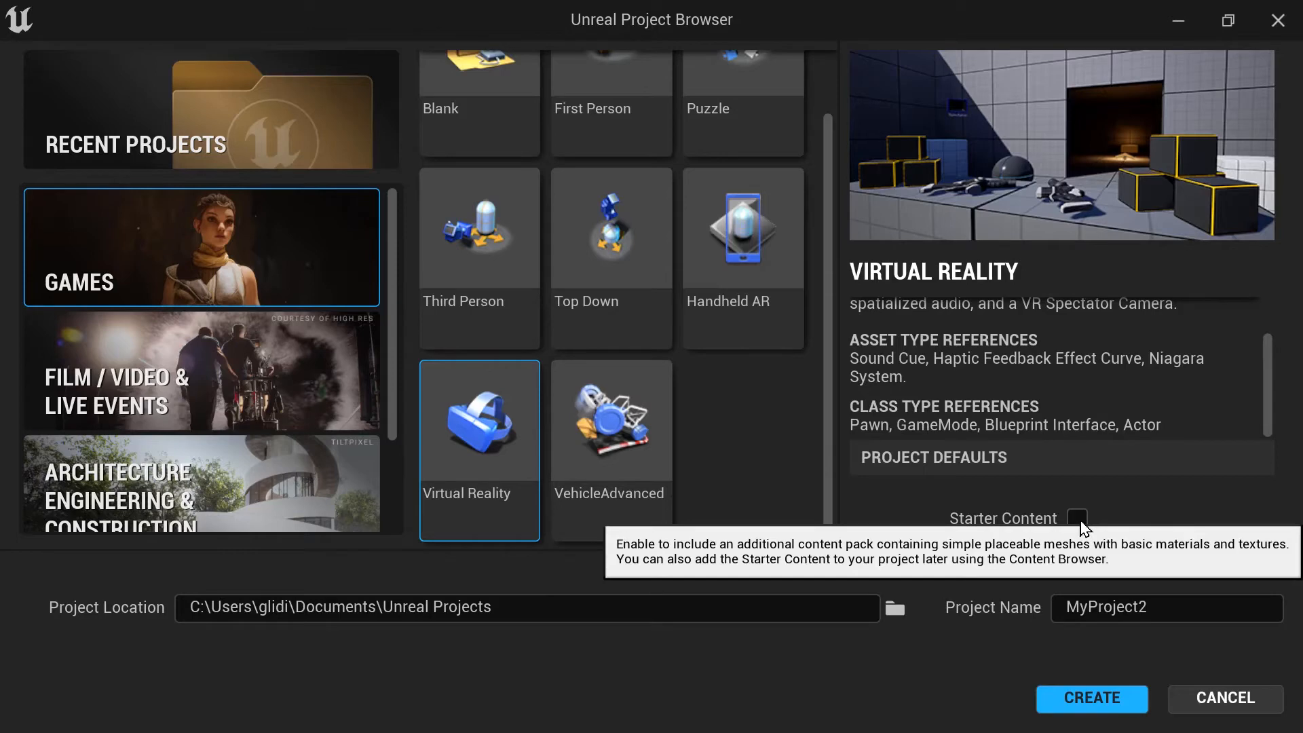
Name the project VirtualReality and create it
left_click(1107, 600)
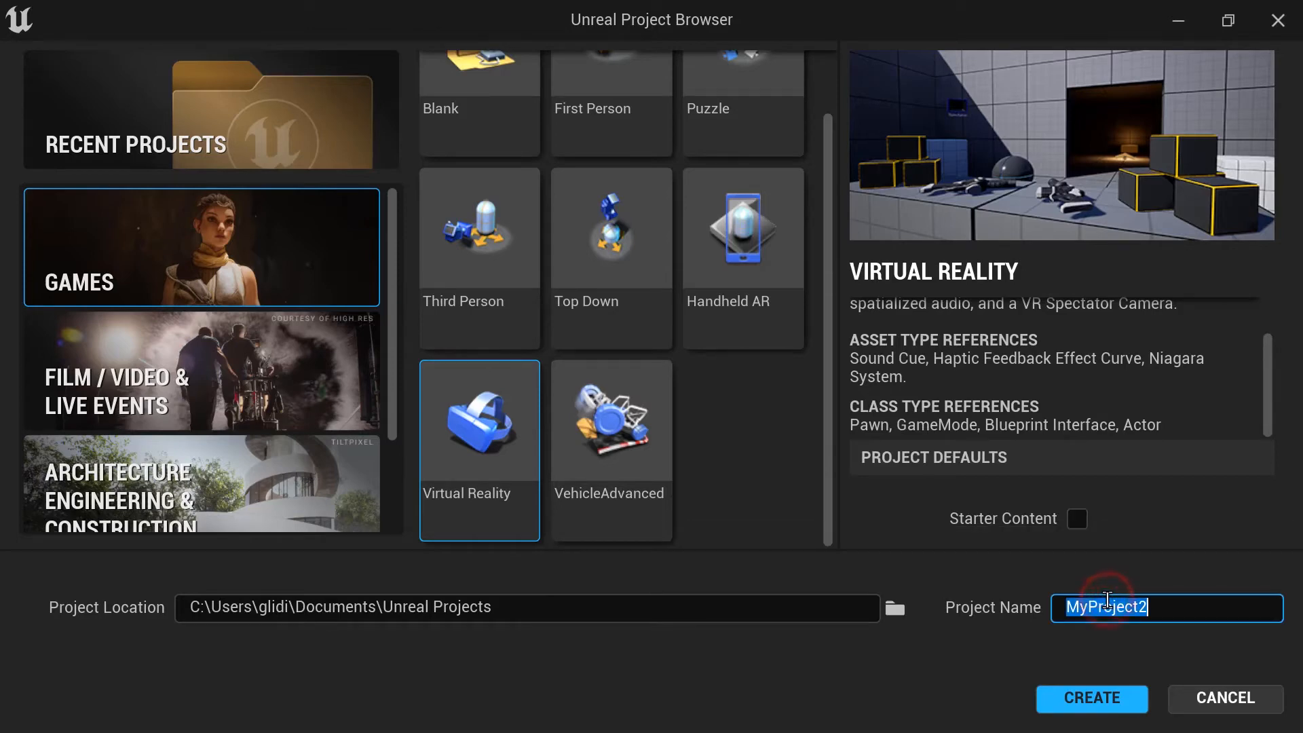
type("\\V")
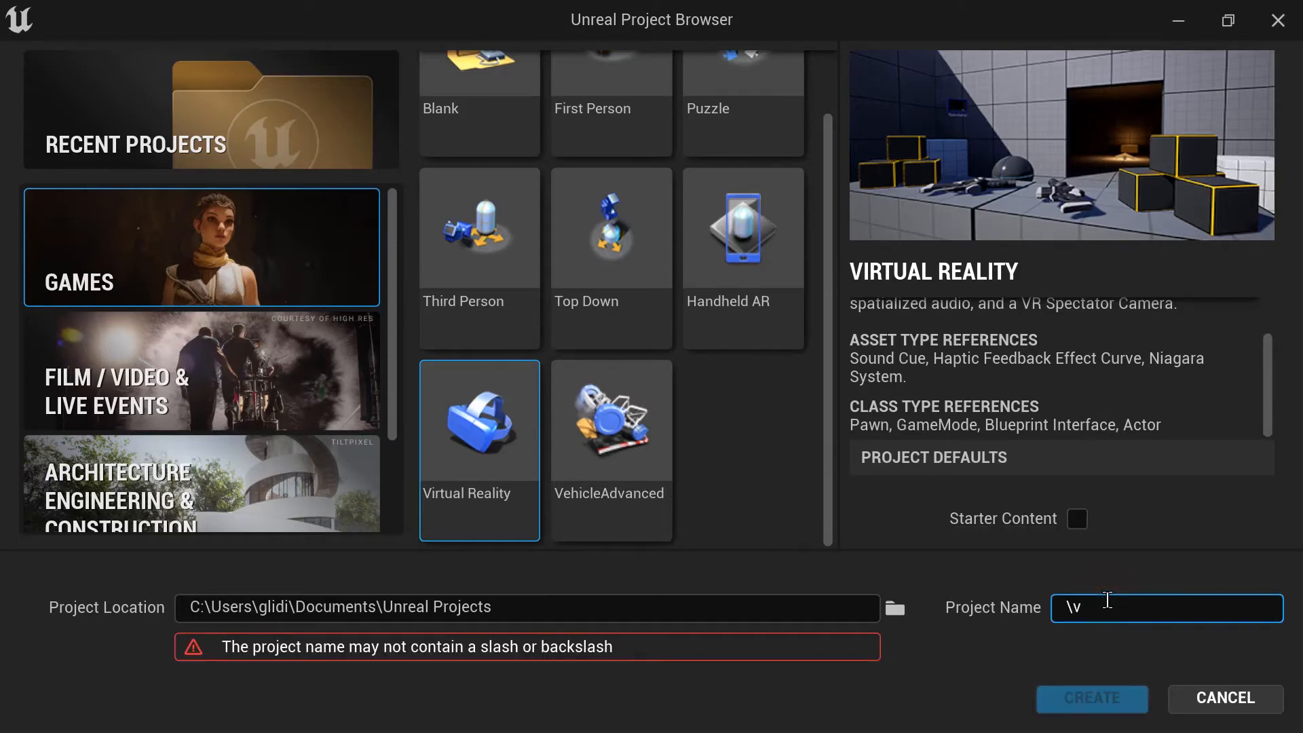
key("BackSpace")
key("BackSpace")
type("VirtualReality")
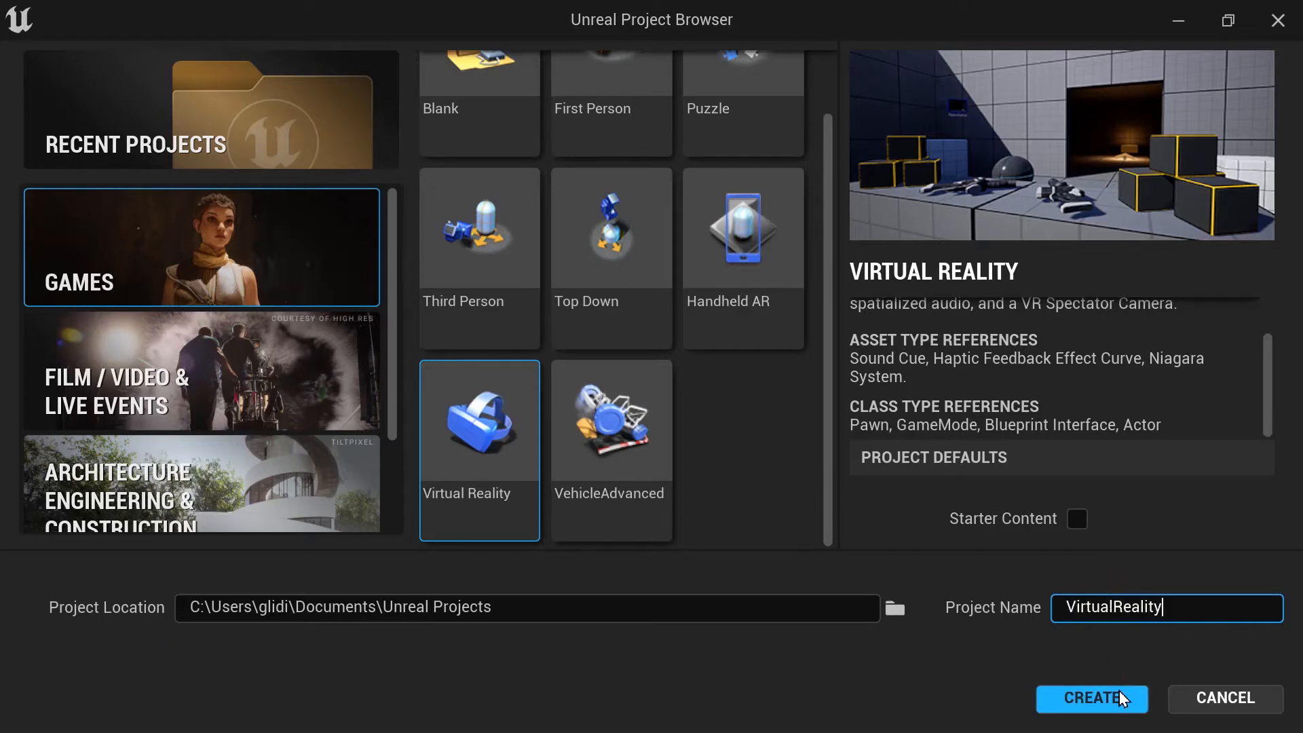
left_click(1119, 696)
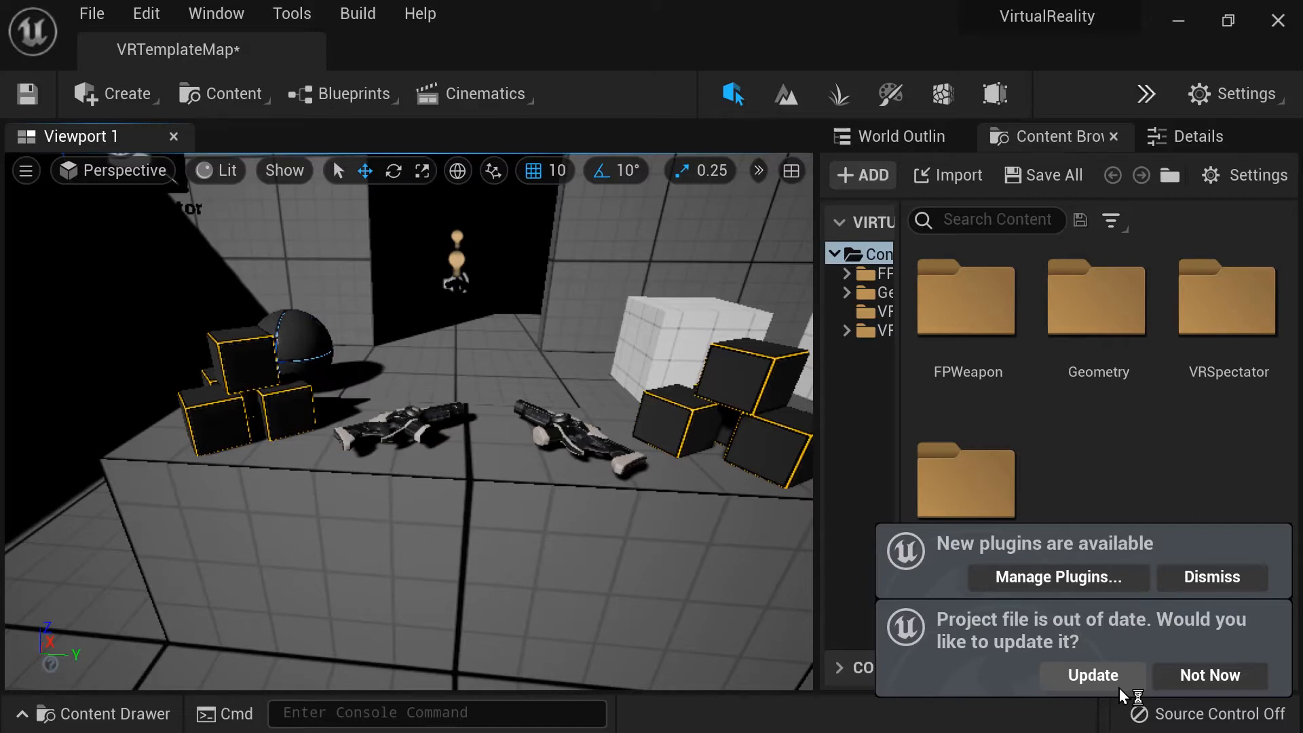
Dismiss the new plugins notification and update the out-of-date project file
left_click(1178, 575)
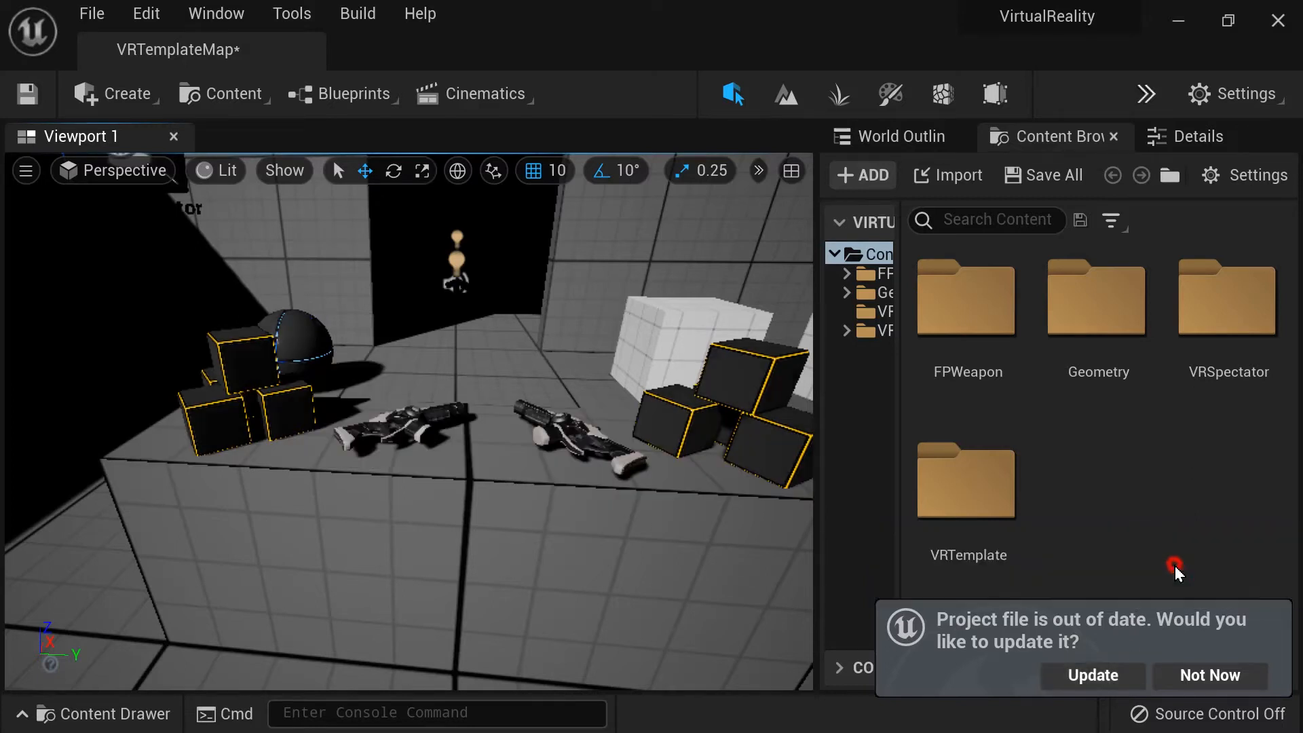
left_click(1094, 676)
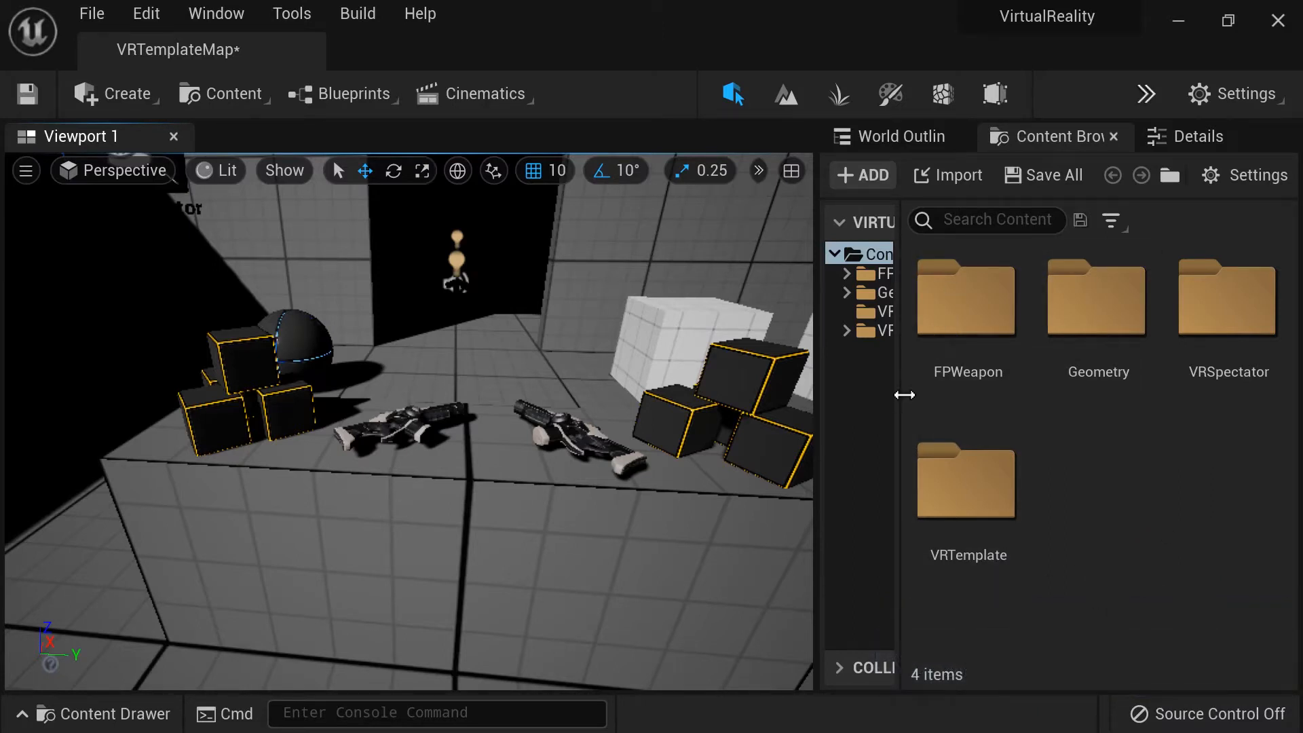
Show the Content Browser and widen both its panel and its folder tree so the folder names are fully readable
left_click(1022, 140)
left_click(898, 136)
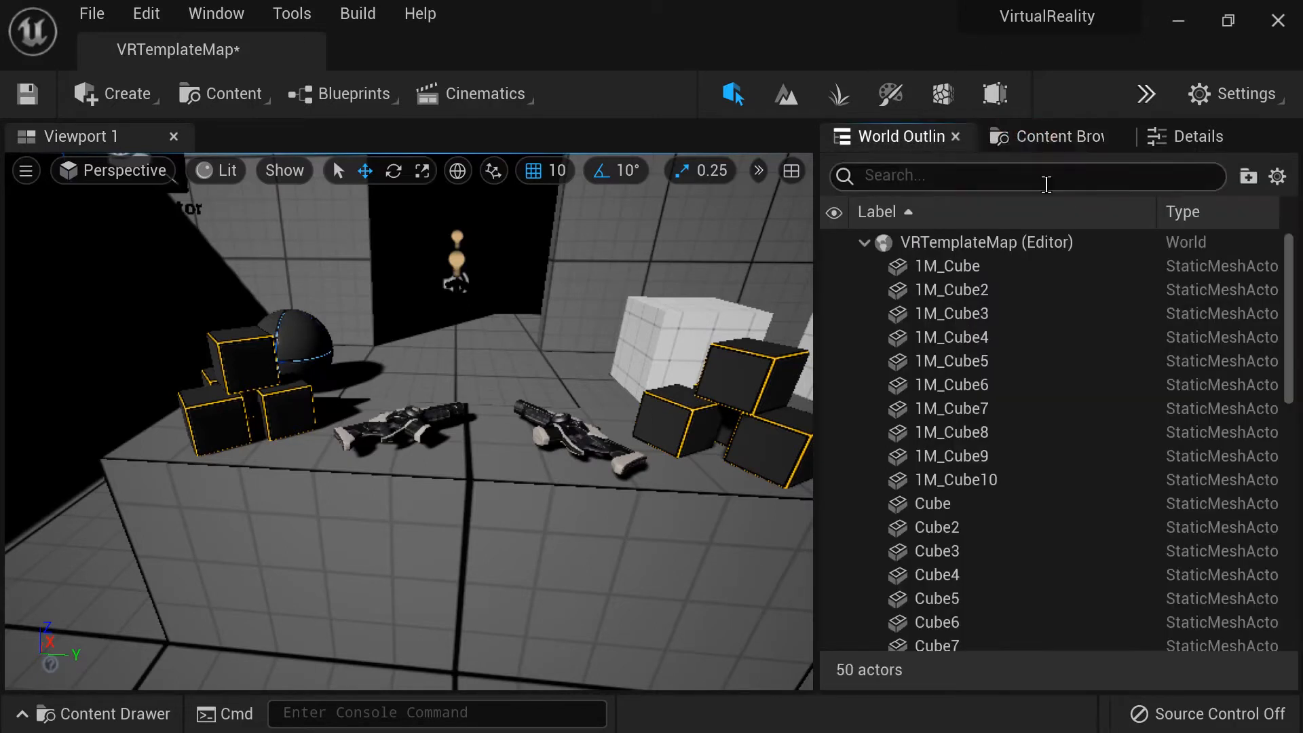
left_click(1049, 144)
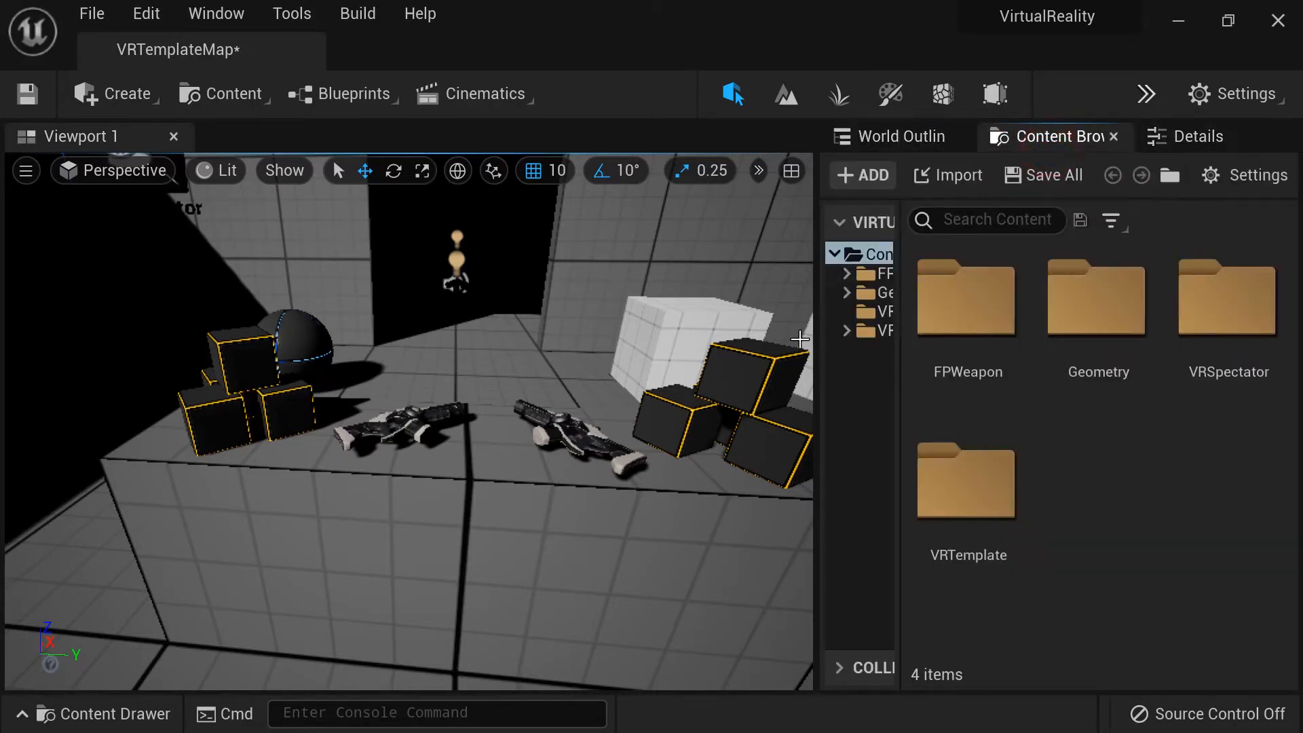
left_click_drag(817, 328, 625, 349)
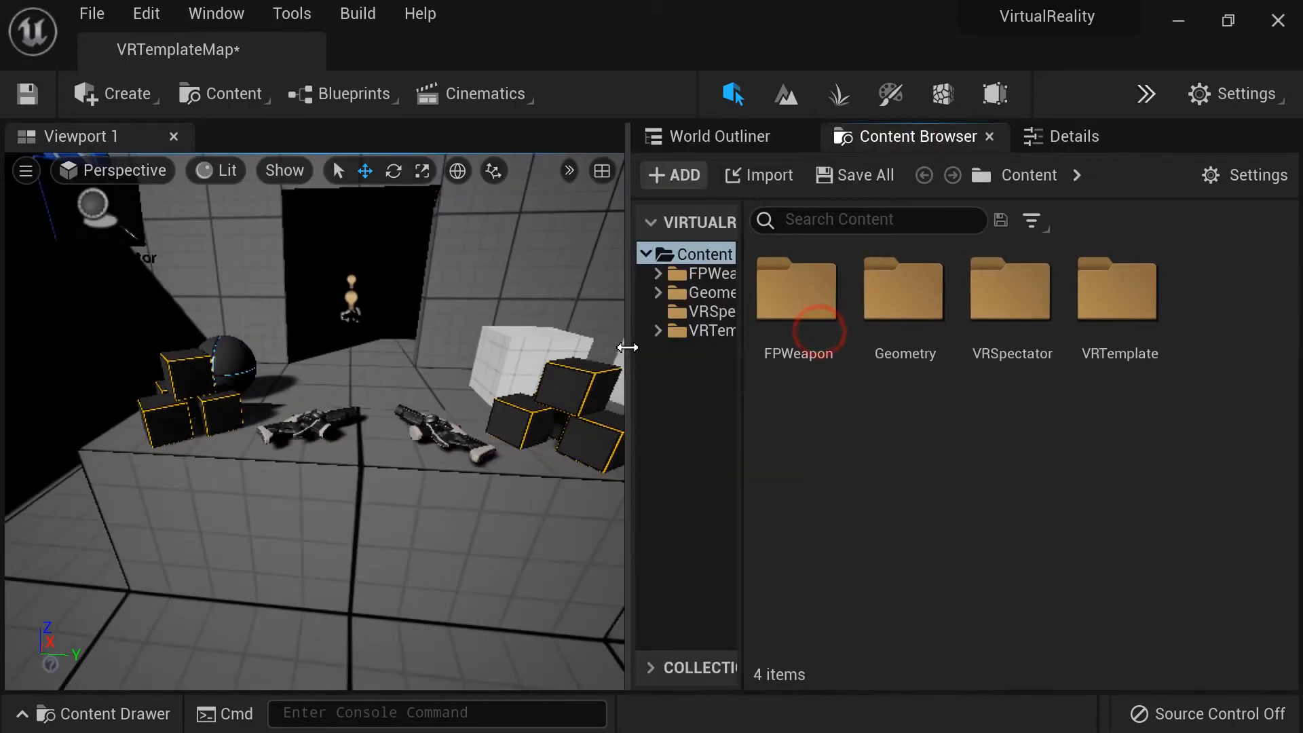
left_click_drag(743, 395, 882, 373)
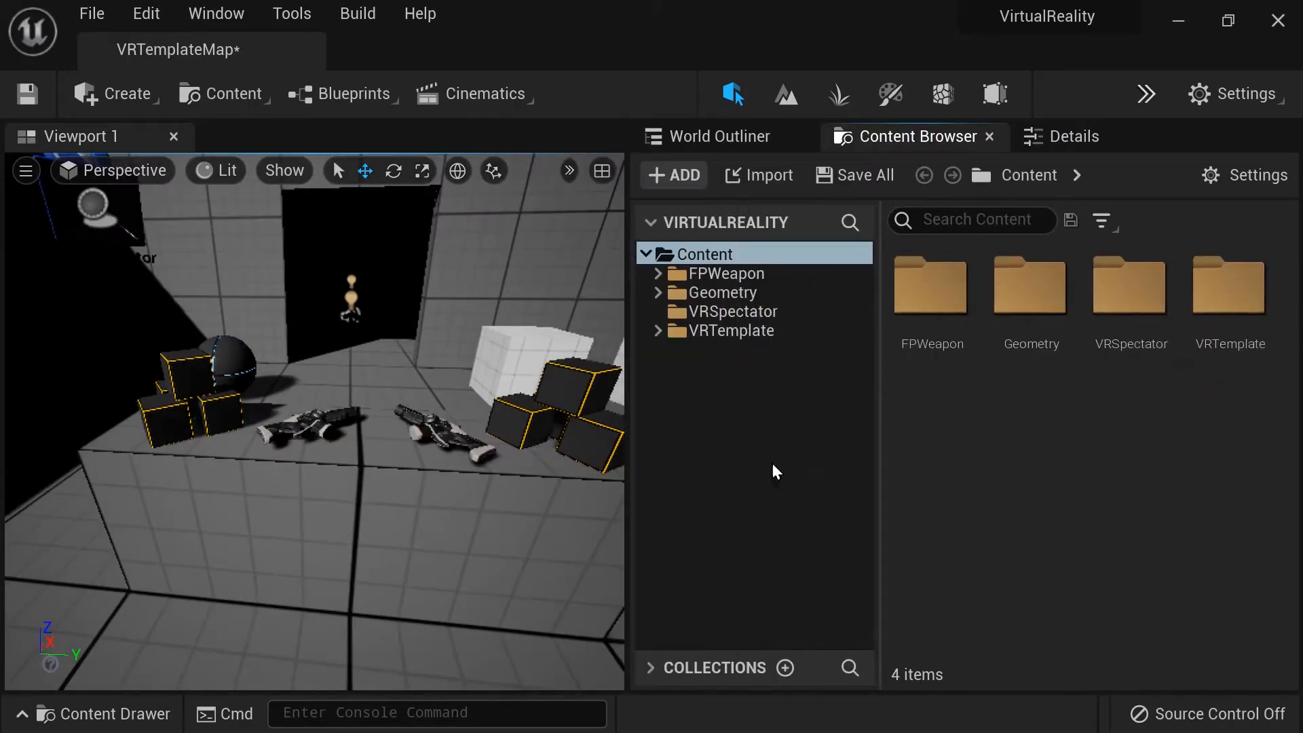
Look over the Details panel and the World Outliner, then return to the Content Browser
left_click(1074, 136)
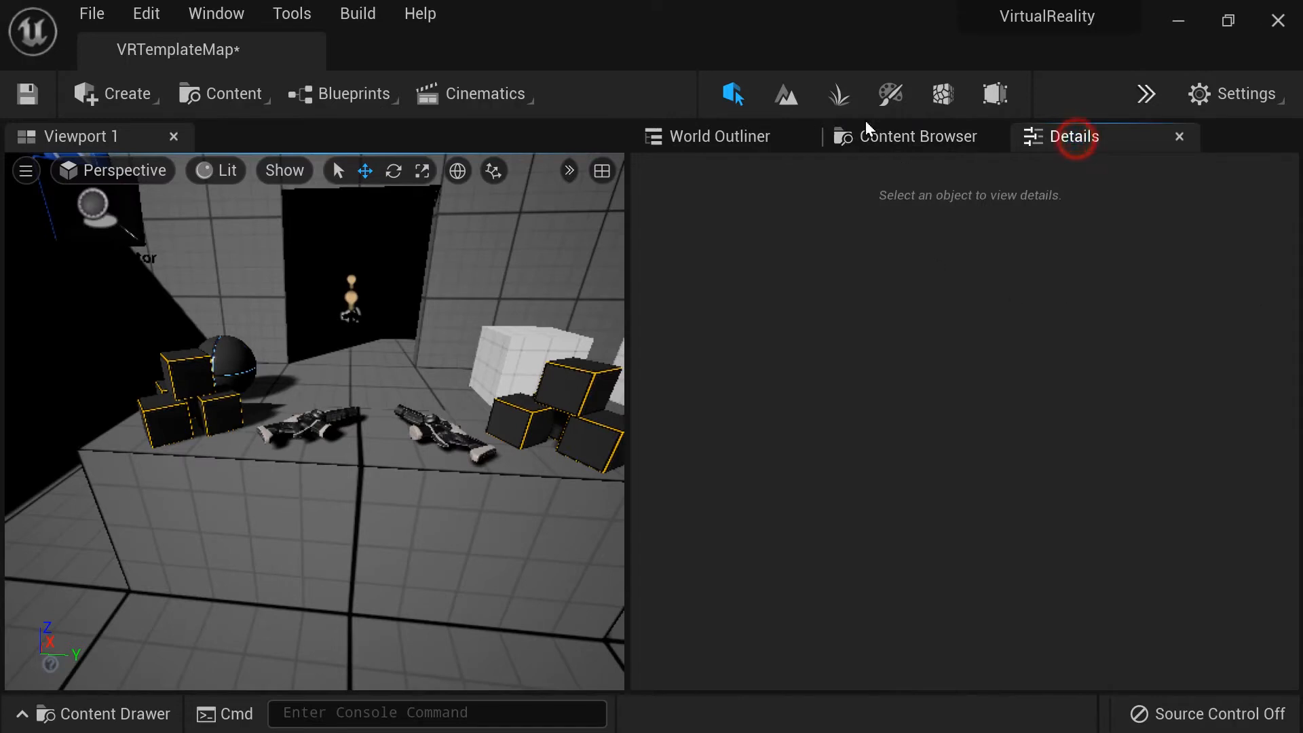
left_click(727, 136)
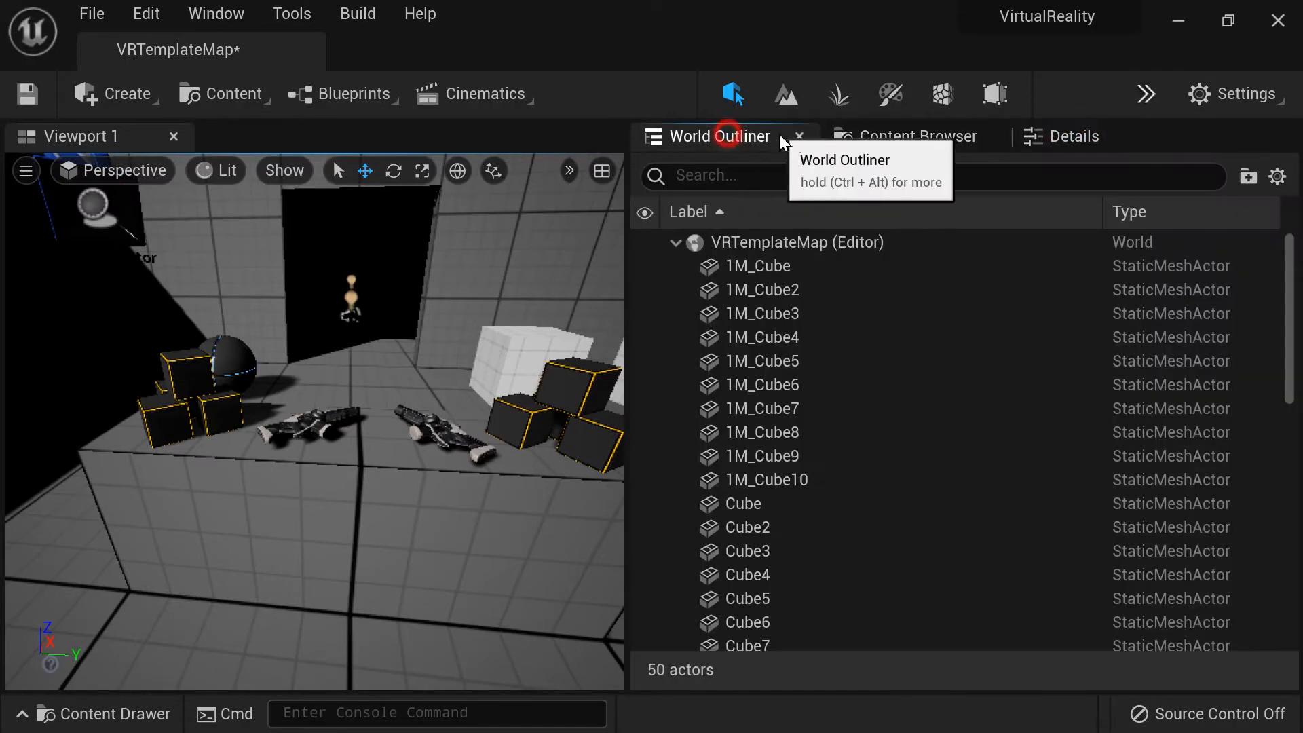
left_click(937, 136)
left_click(1093, 137)
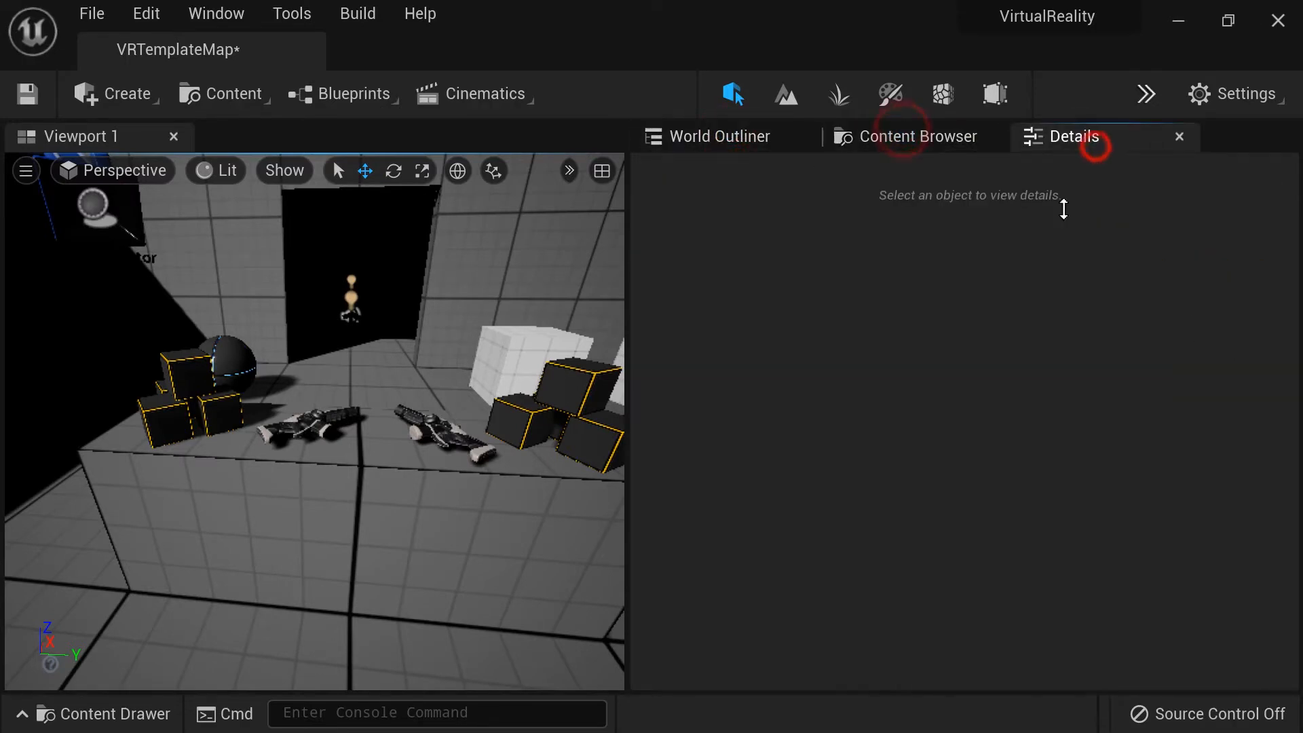
left_click(941, 139)
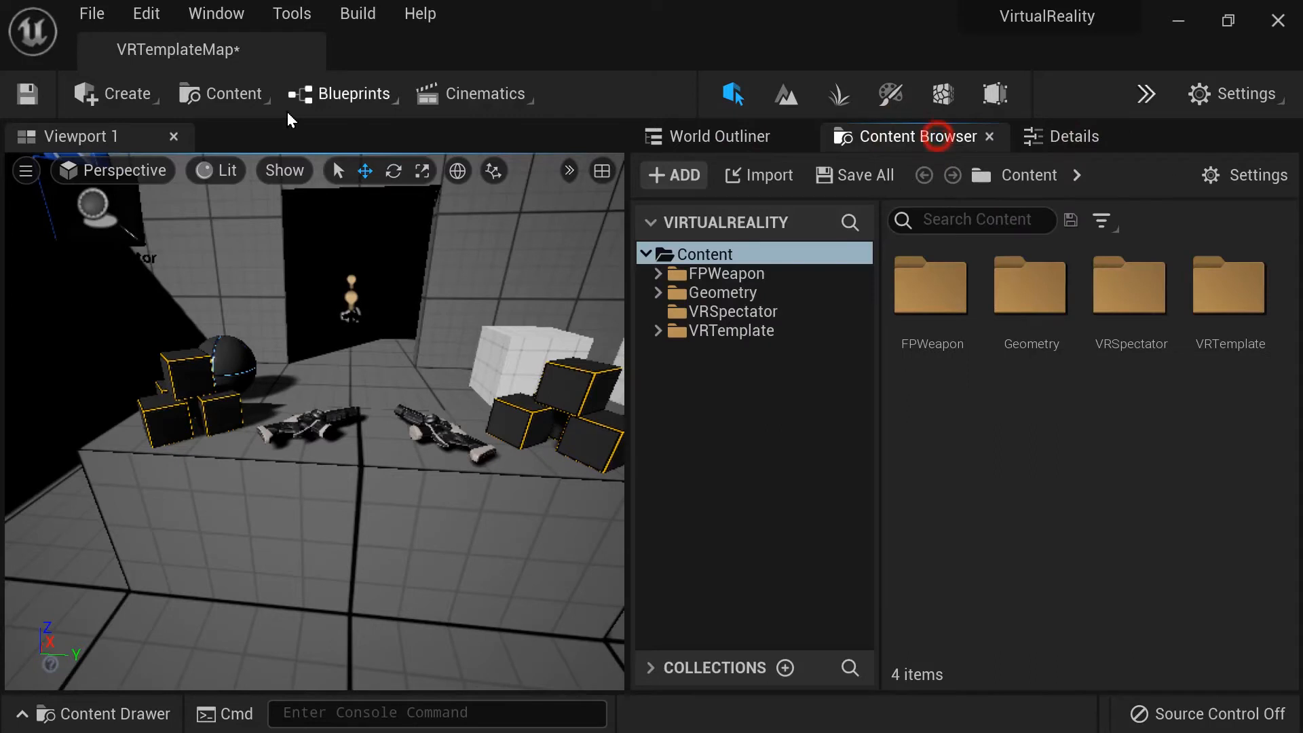
Widen the viewport to nearly the full editor width and survey the whole walled room from outside and inside
left_click(217, 14)
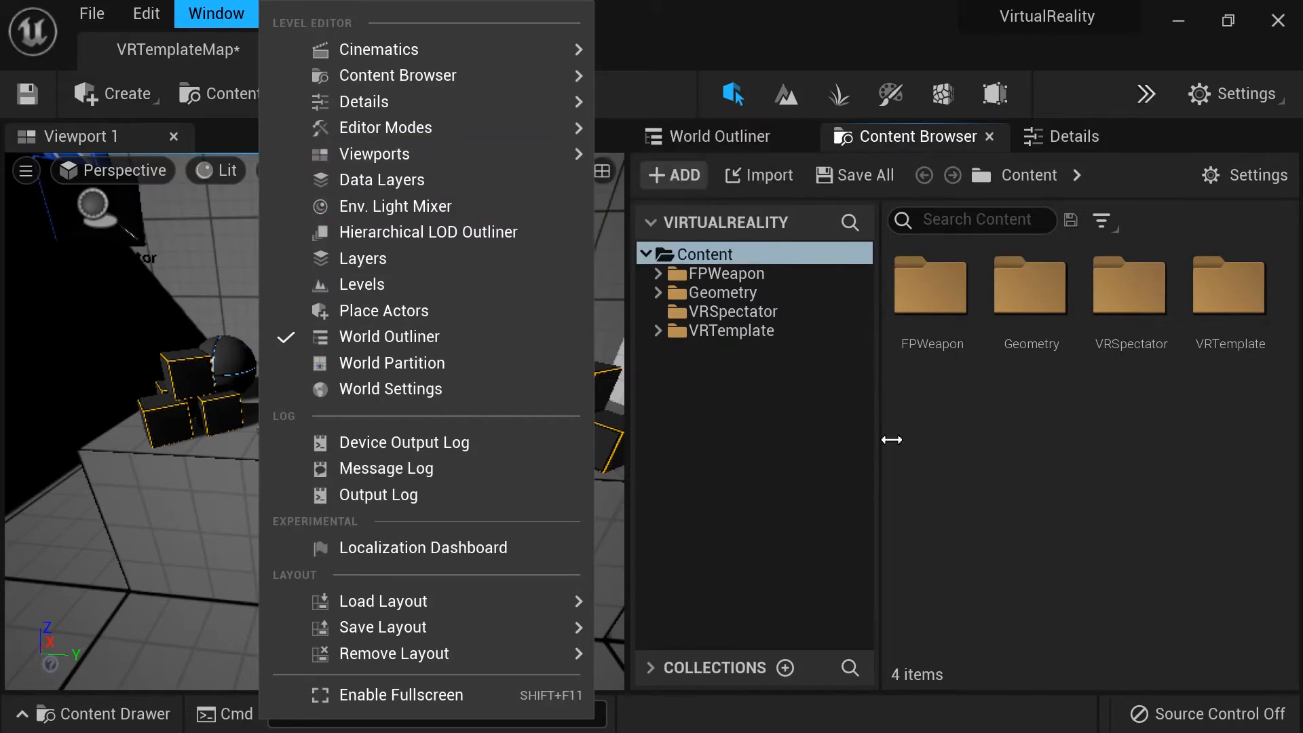
left_click(931, 441)
left_click(620, 368)
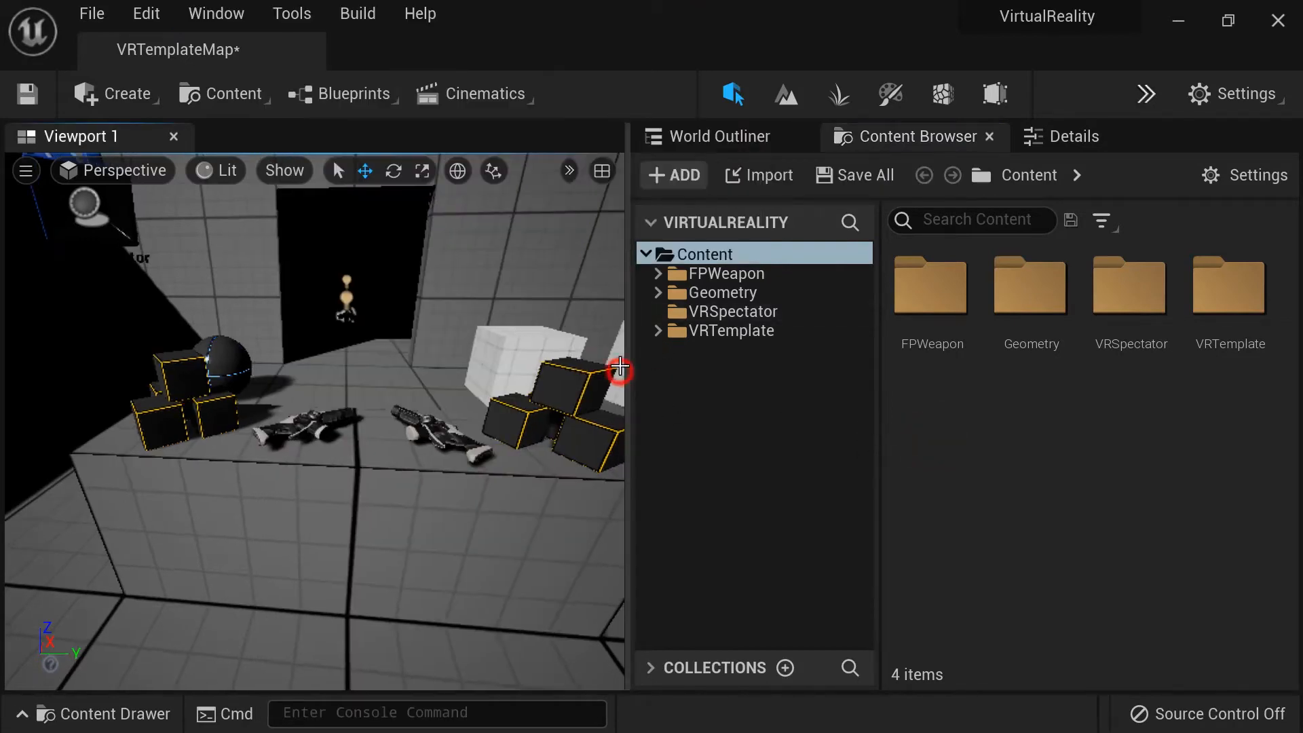
left_click_drag(619, 369, 1252, 281)
scroll(553, 406, "down", 8)
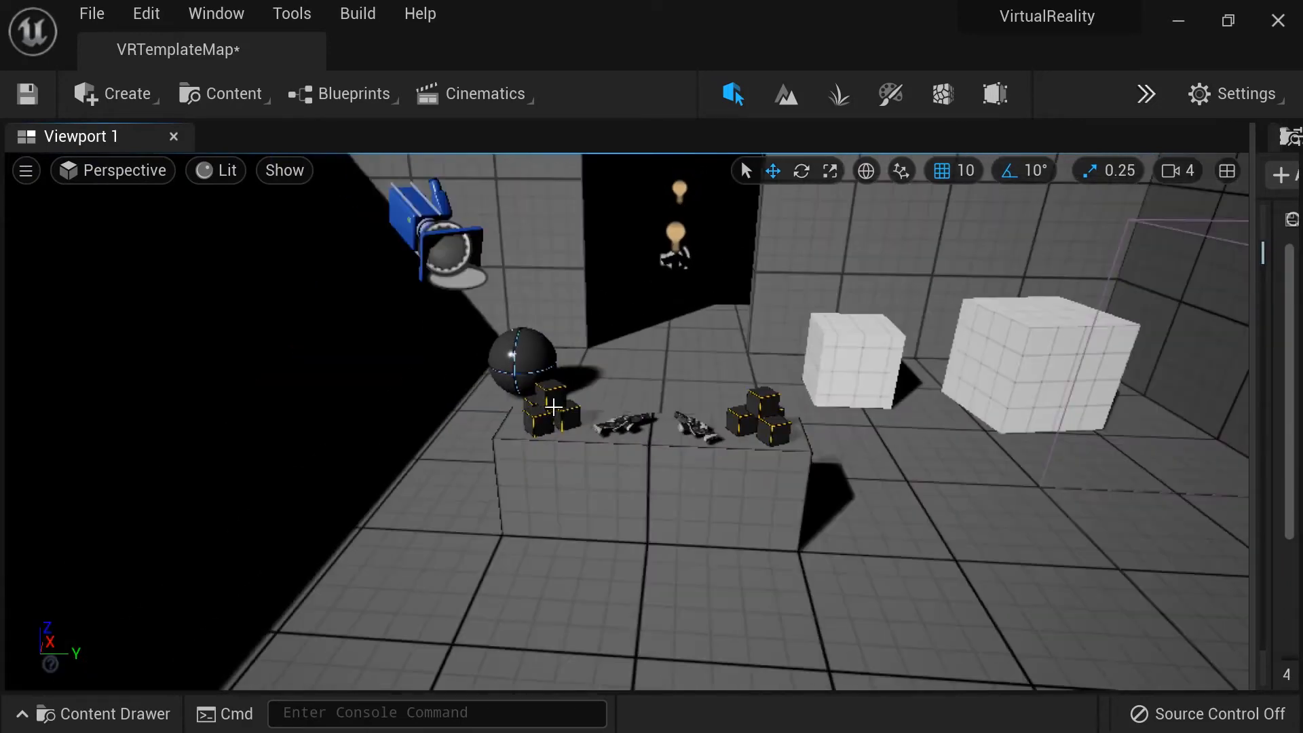
scroll(553, 407, "down", 2)
scroll(494, 422, "down", 8)
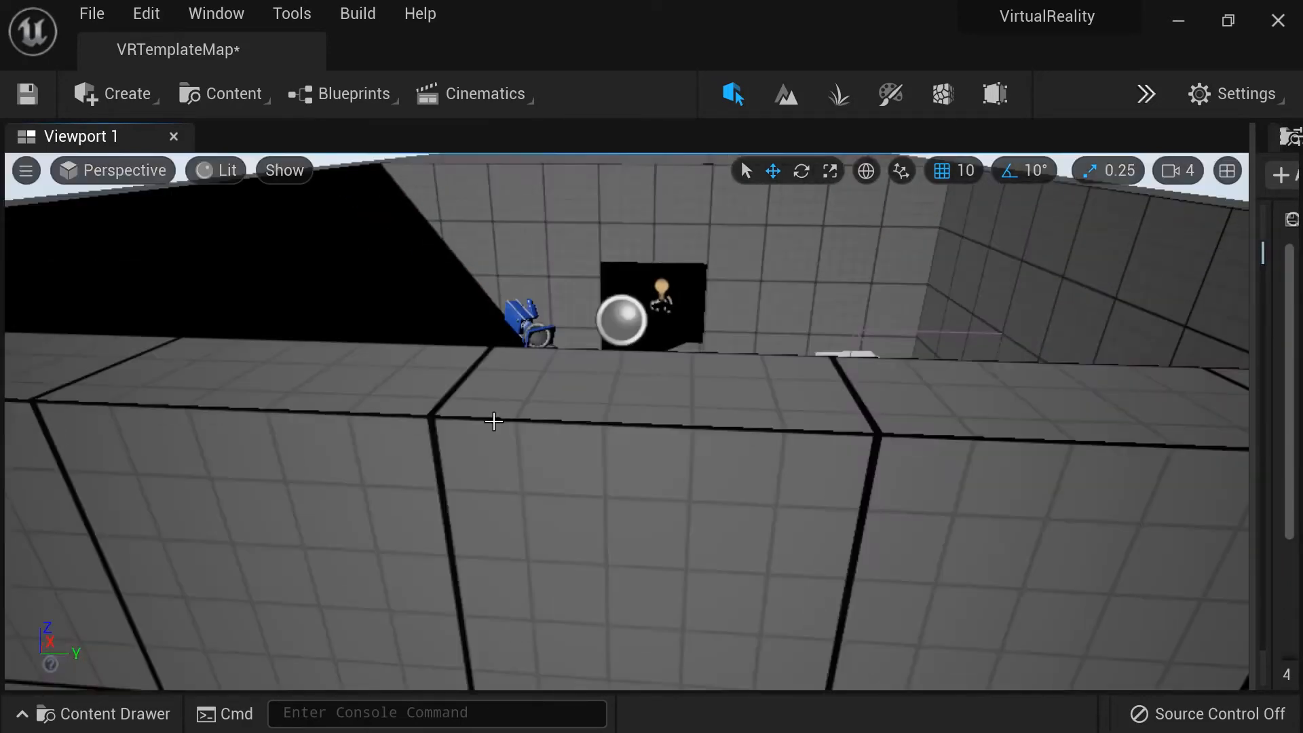
scroll(493, 421, "down", 10)
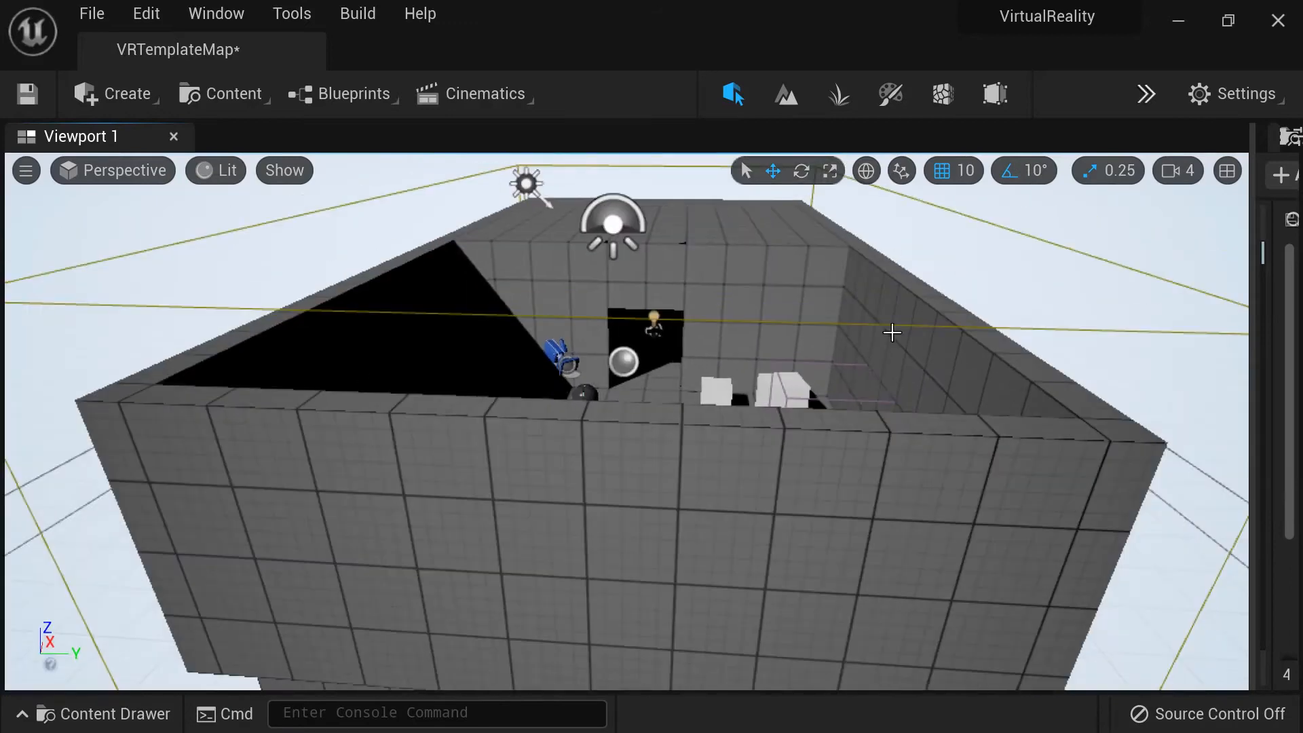
scroll(733, 427, "up", 15)
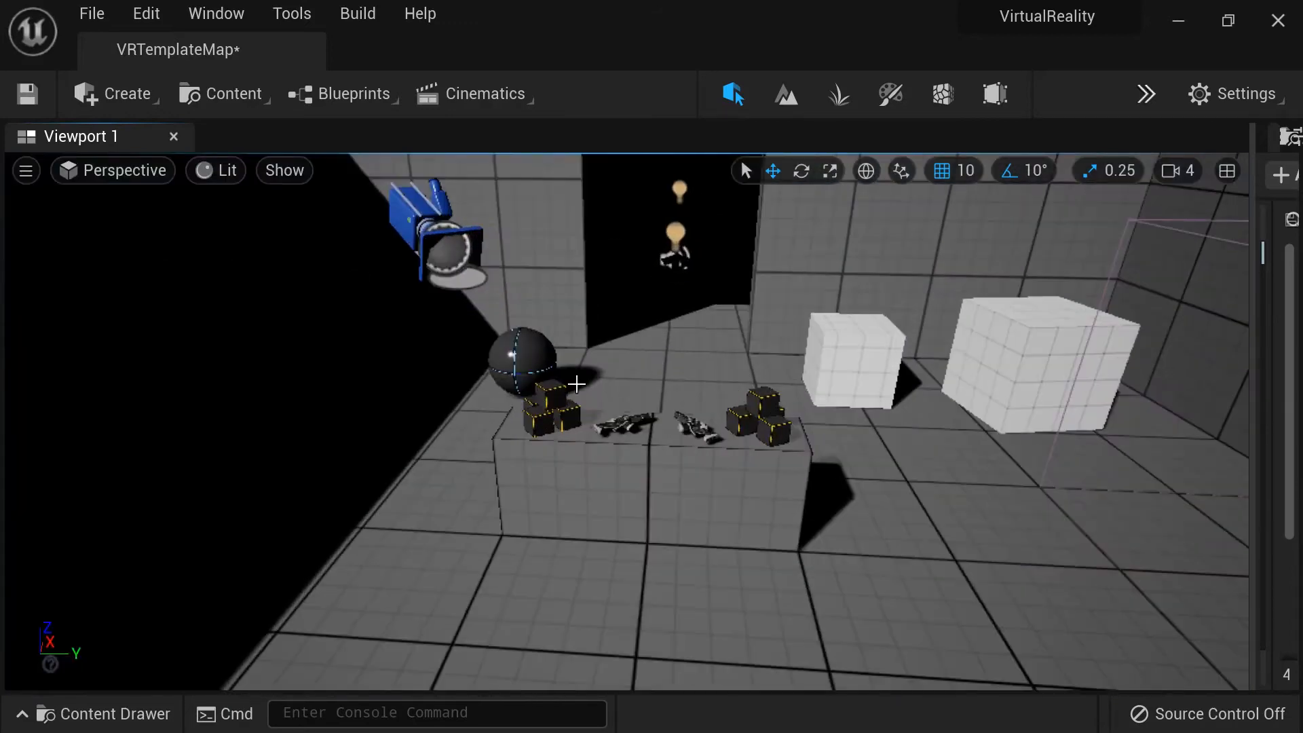
Select the spectator camera, then the ball, narrow the viewport, and locate the ball's entry in the World Outliner
left_click(448, 208)
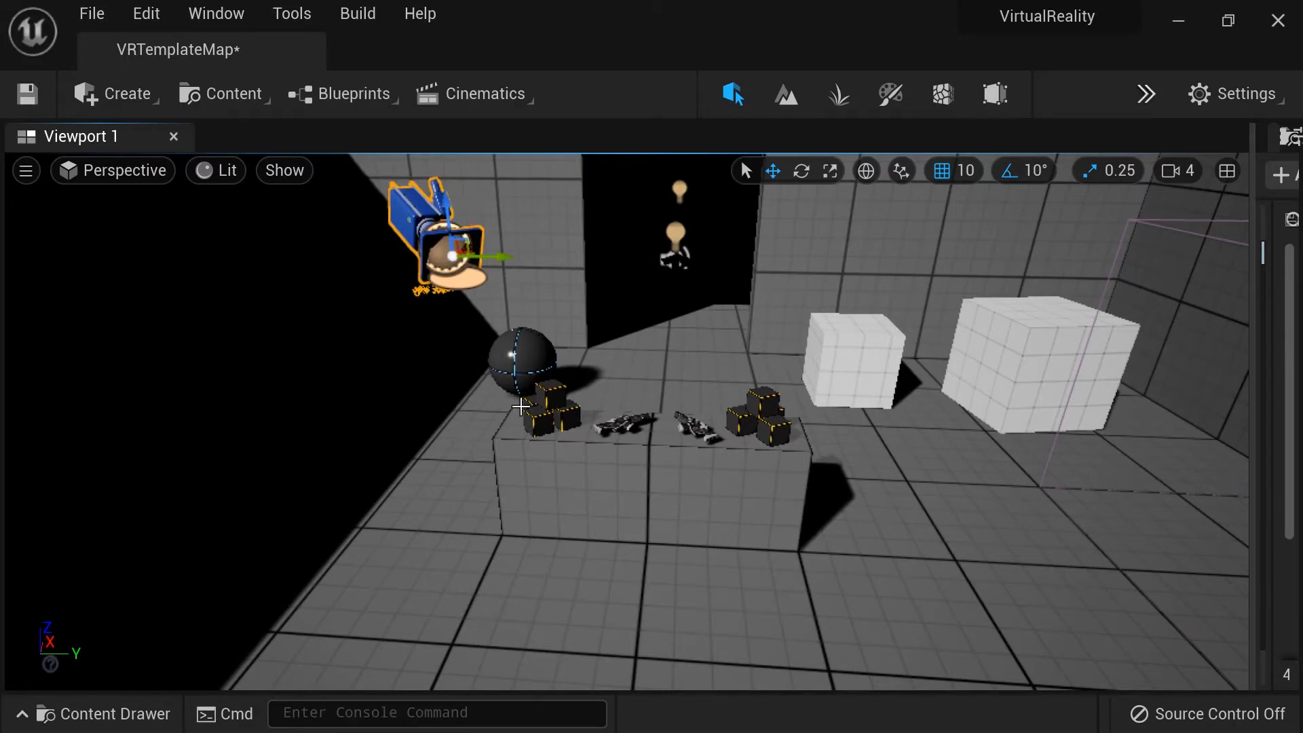
left_click(521, 356)
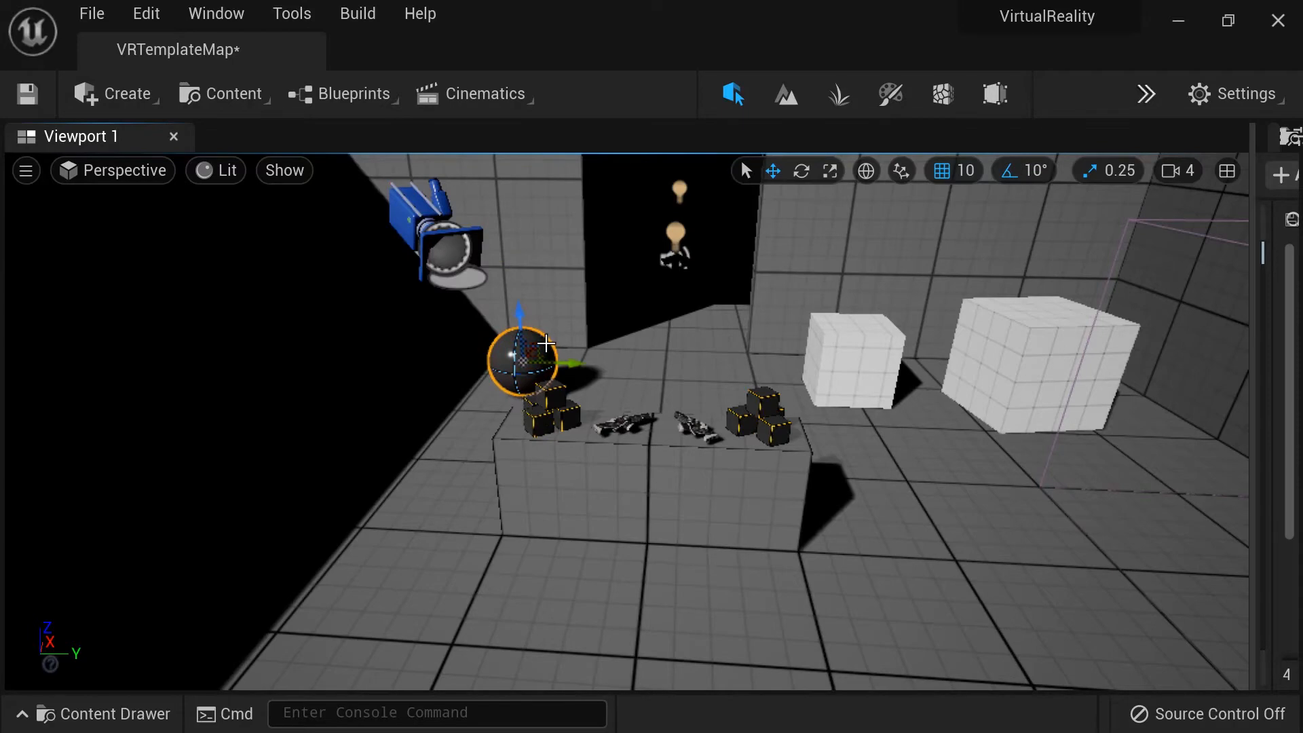
scroll(546, 371, "up", 1)
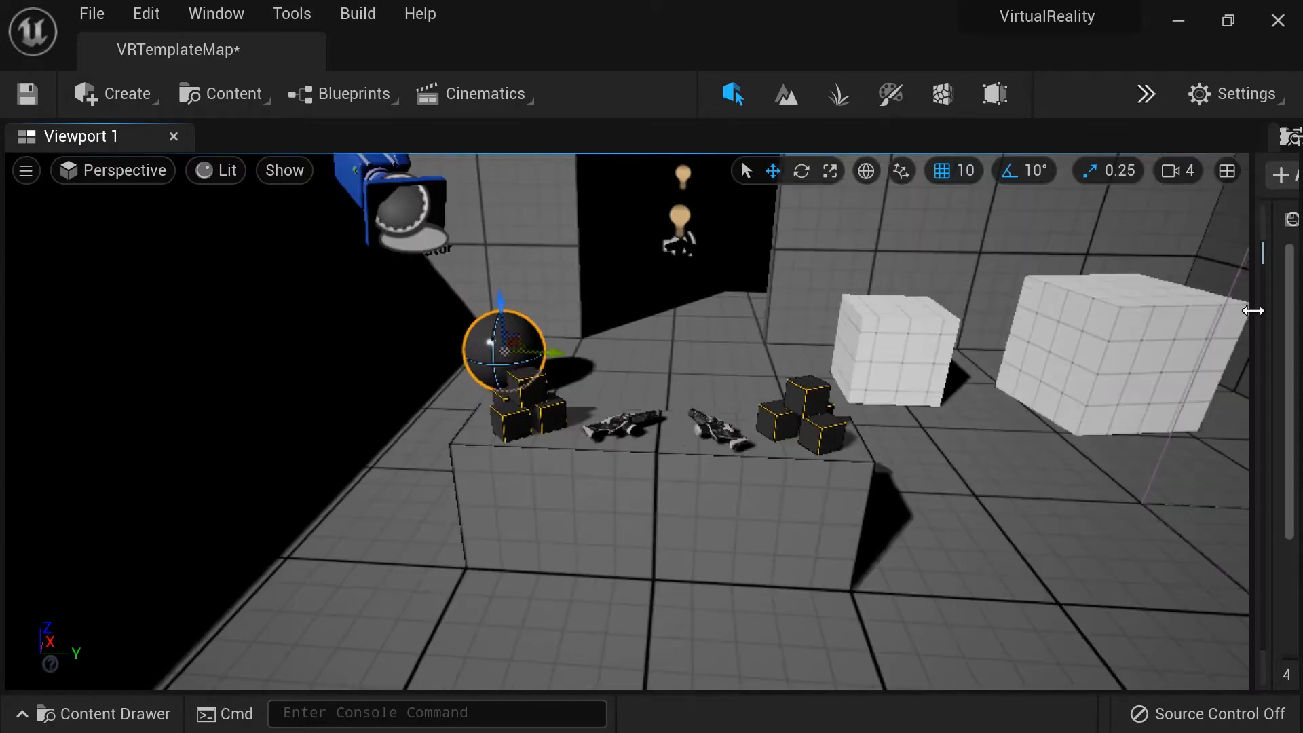
left_click_drag(1251, 299, 868, 302)
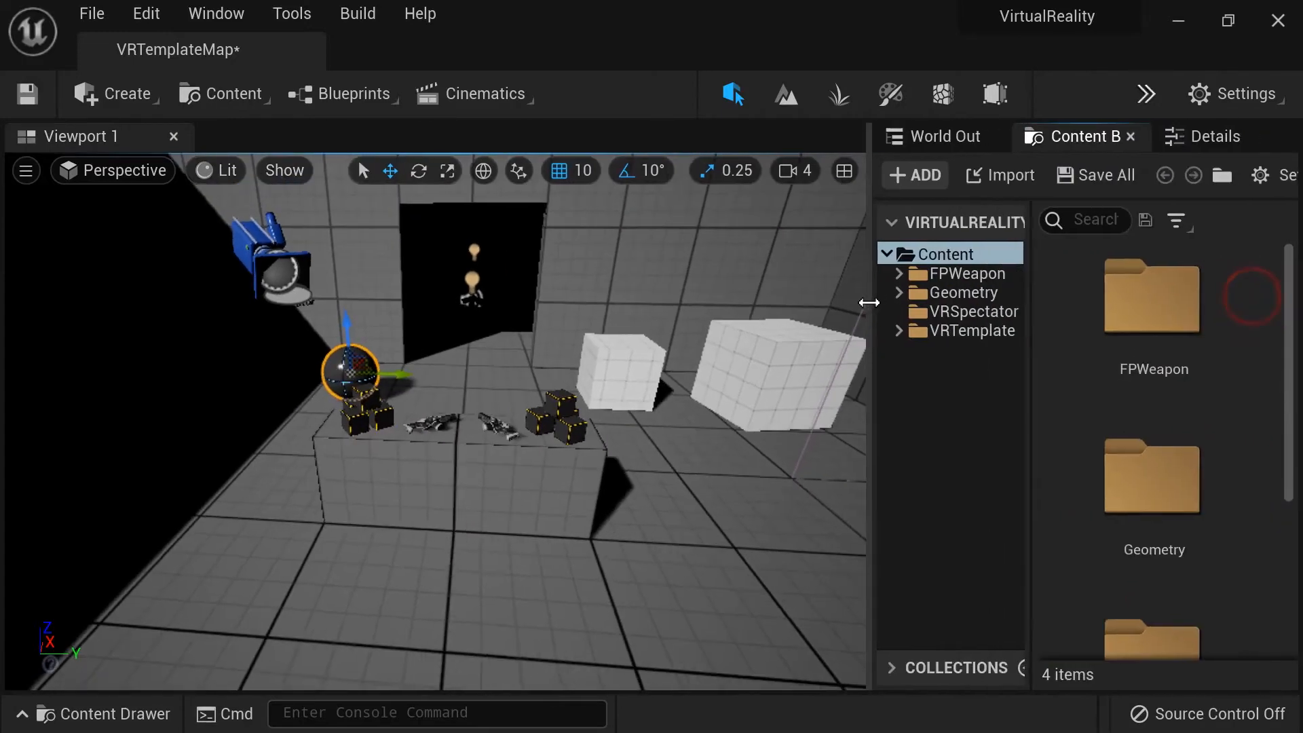
left_click(940, 137)
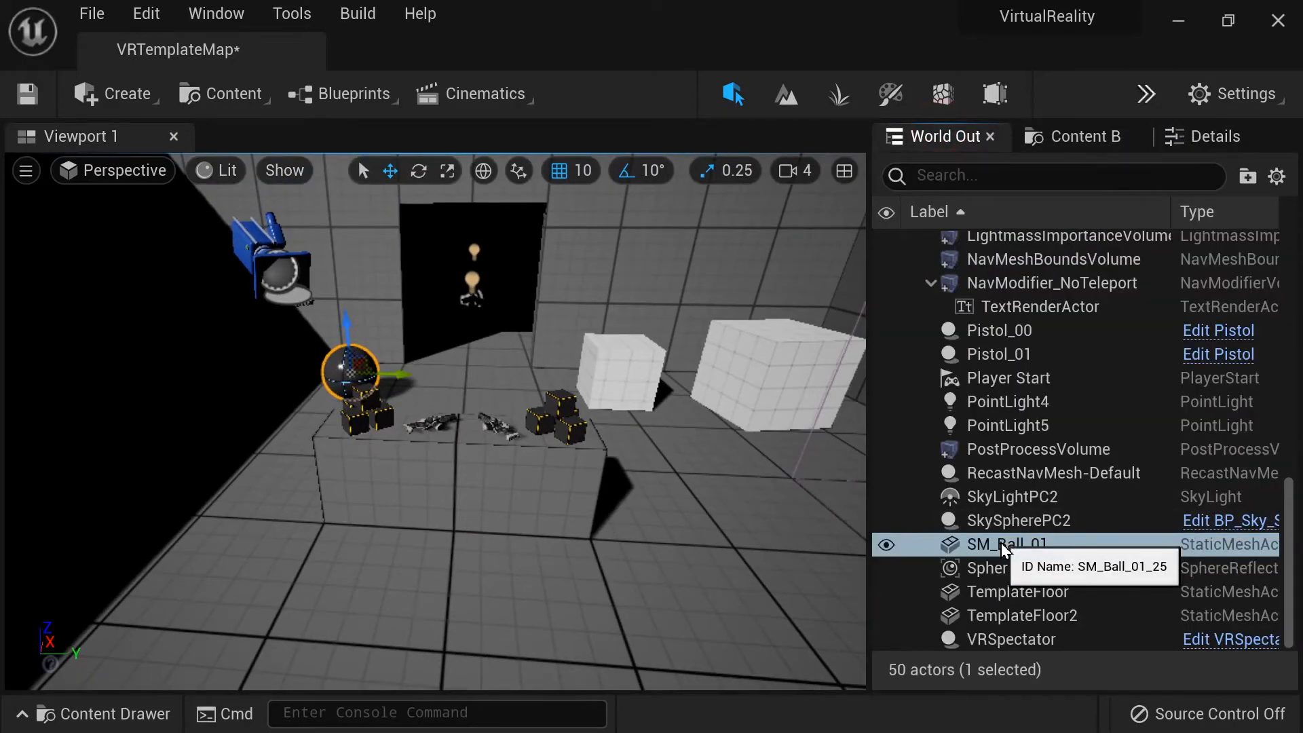
Select one of the small stacked cubes and a pistol on the table, and check their World Outliner entries
left_click(382, 425)
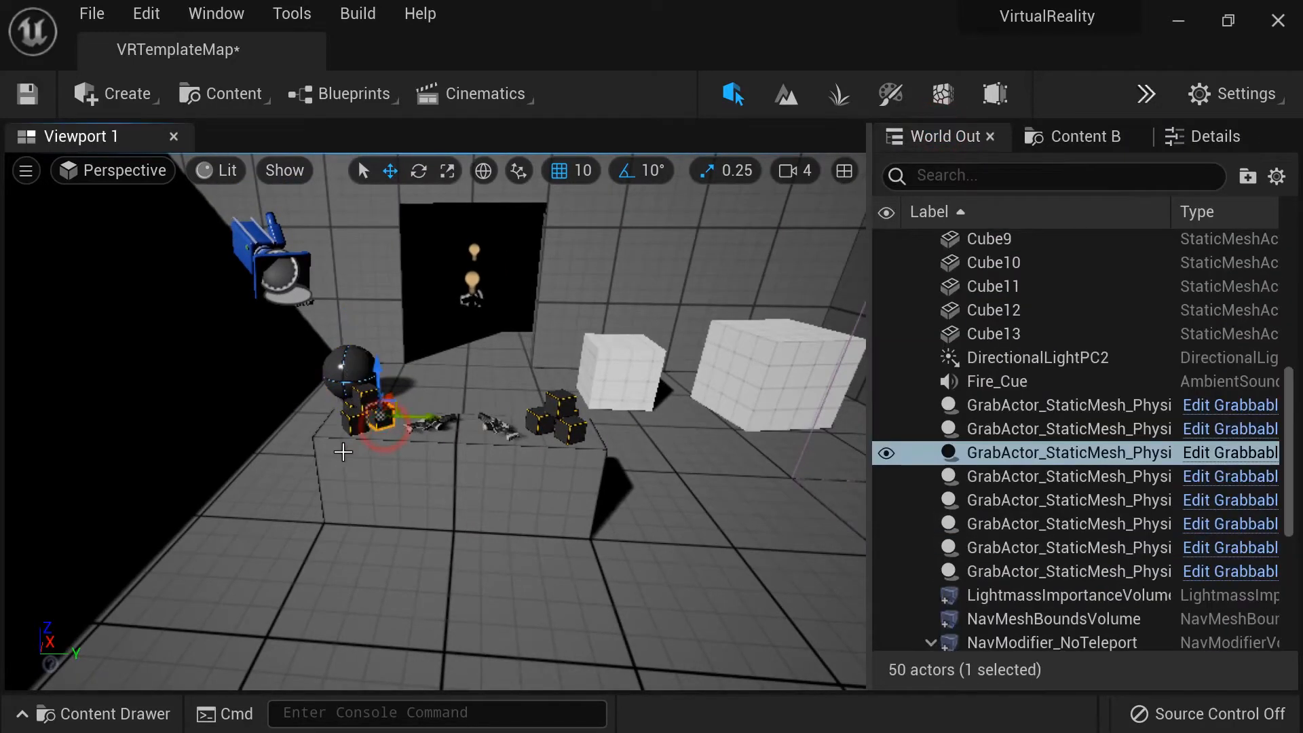
scroll(343, 452, "up", 5)
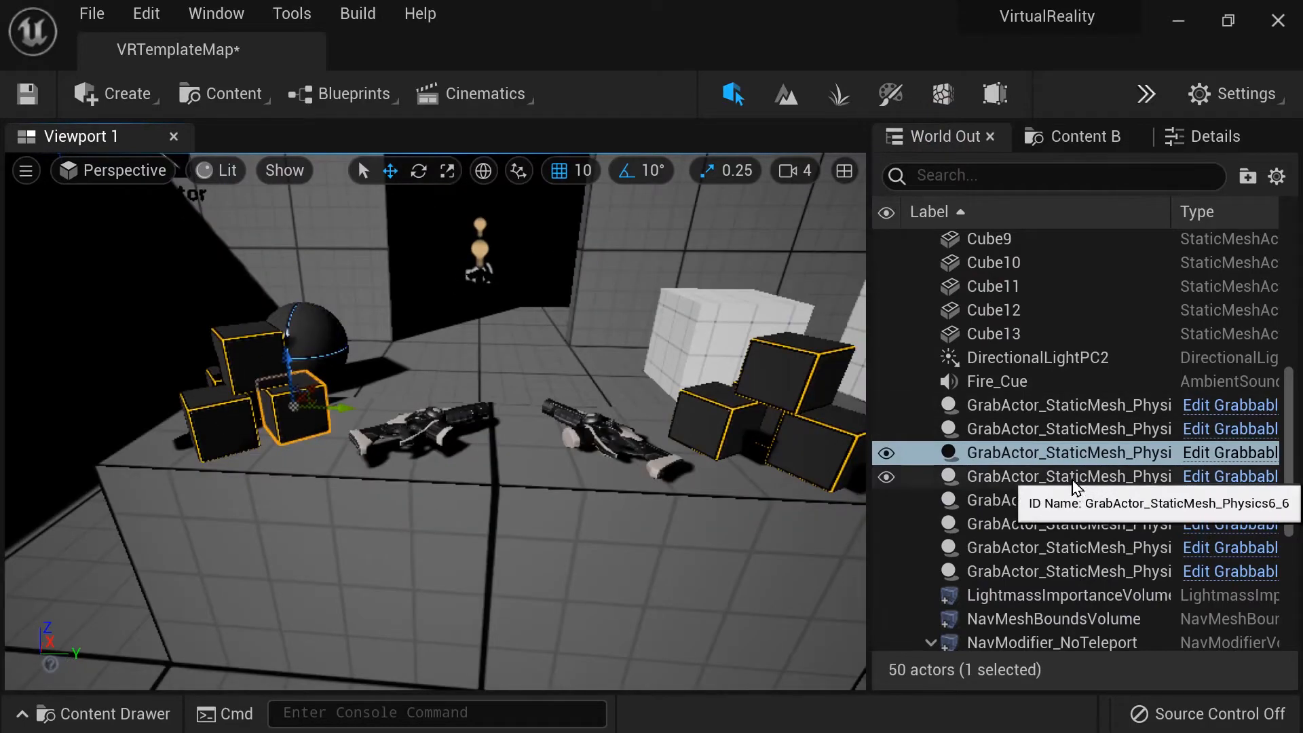
scroll(579, 389, "down", 5)
left_click(496, 422)
left_click(528, 431)
scroll(532, 436, "up", 5)
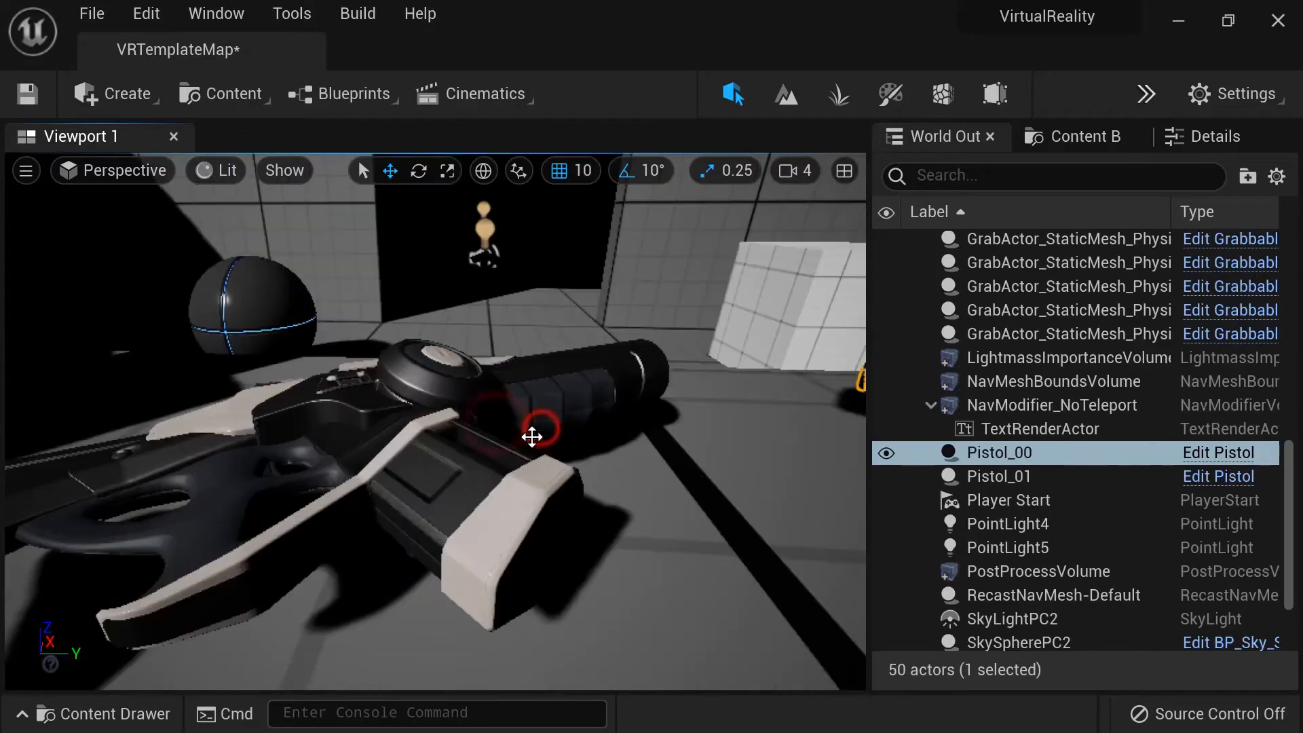
scroll(542, 519, "down", 3)
Select the table block and each of the two large white cubes, and check their World Outliner entries
left_click(458, 429)
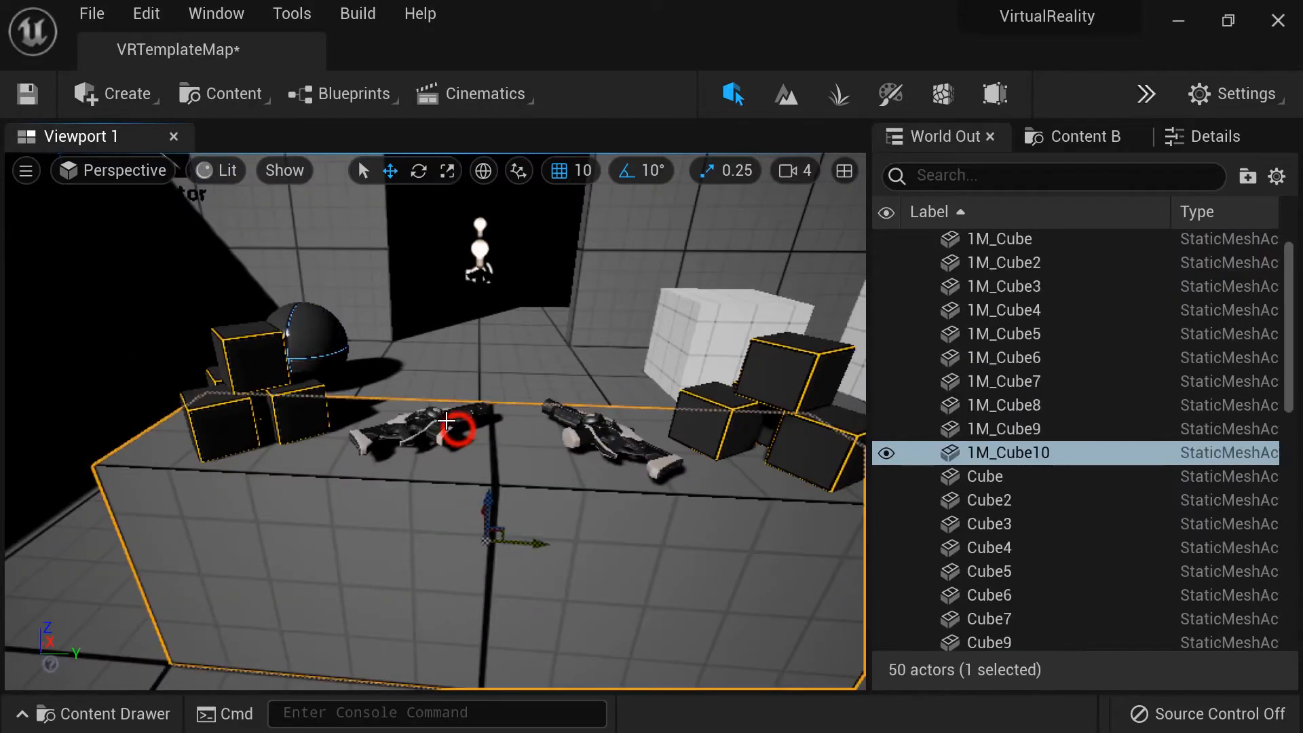
left_click(457, 430)
scroll(462, 429, "down", 5)
left_click(844, 369)
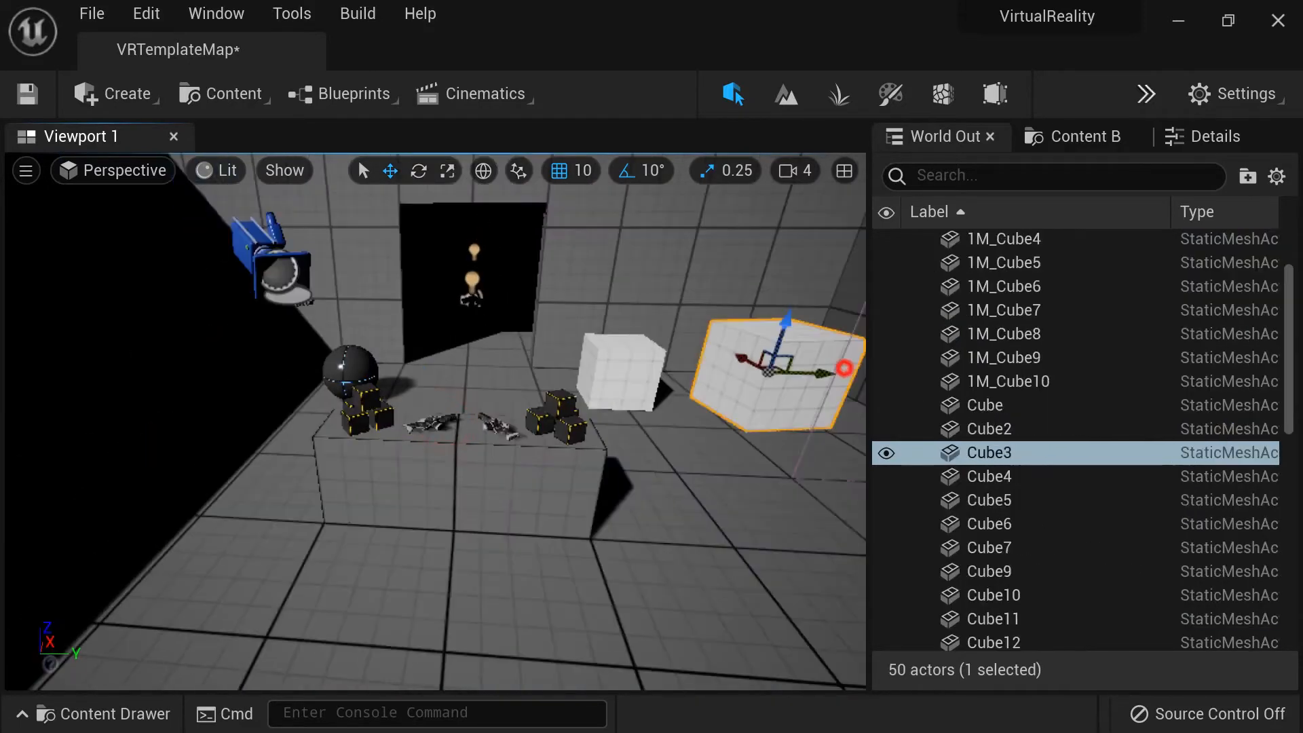
scroll(605, 372, "up", 1)
left_click(615, 377)
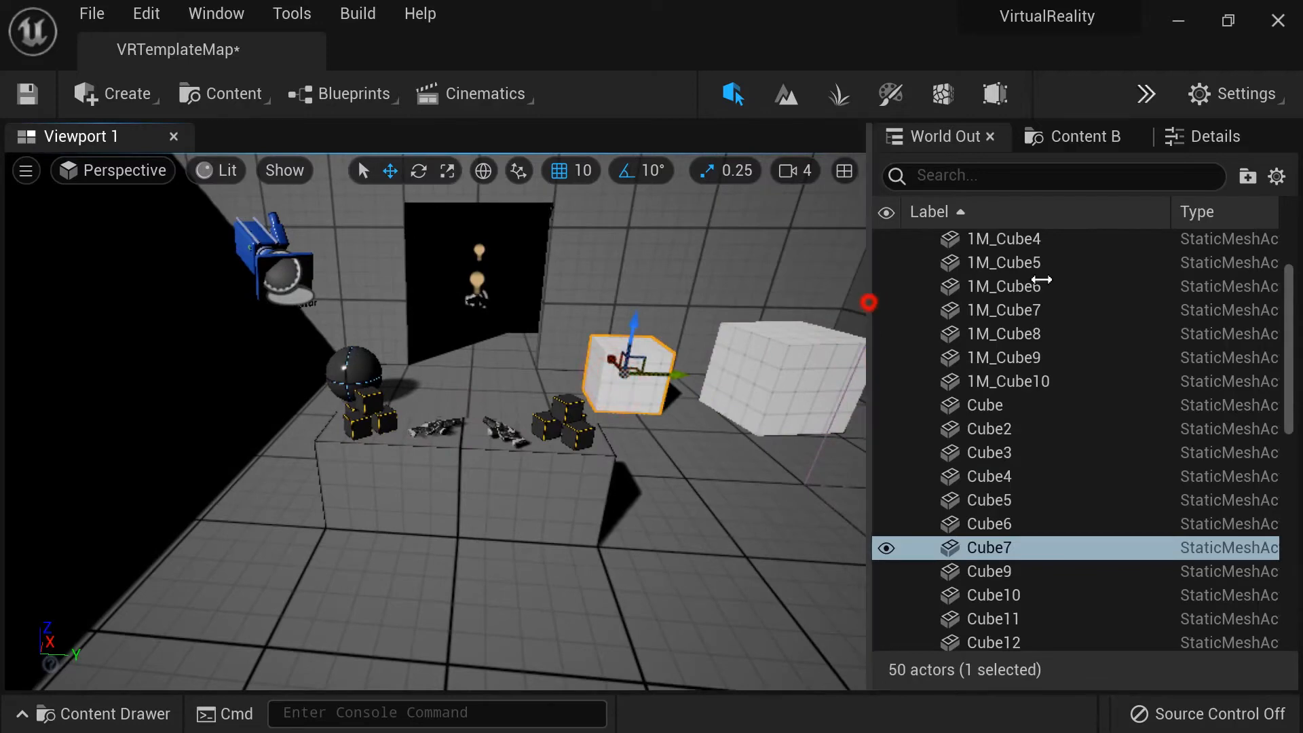
Expand the viewport to nearly the full editor width and save the VRTemplateMap level
left_click_drag(869, 301, 1273, 301)
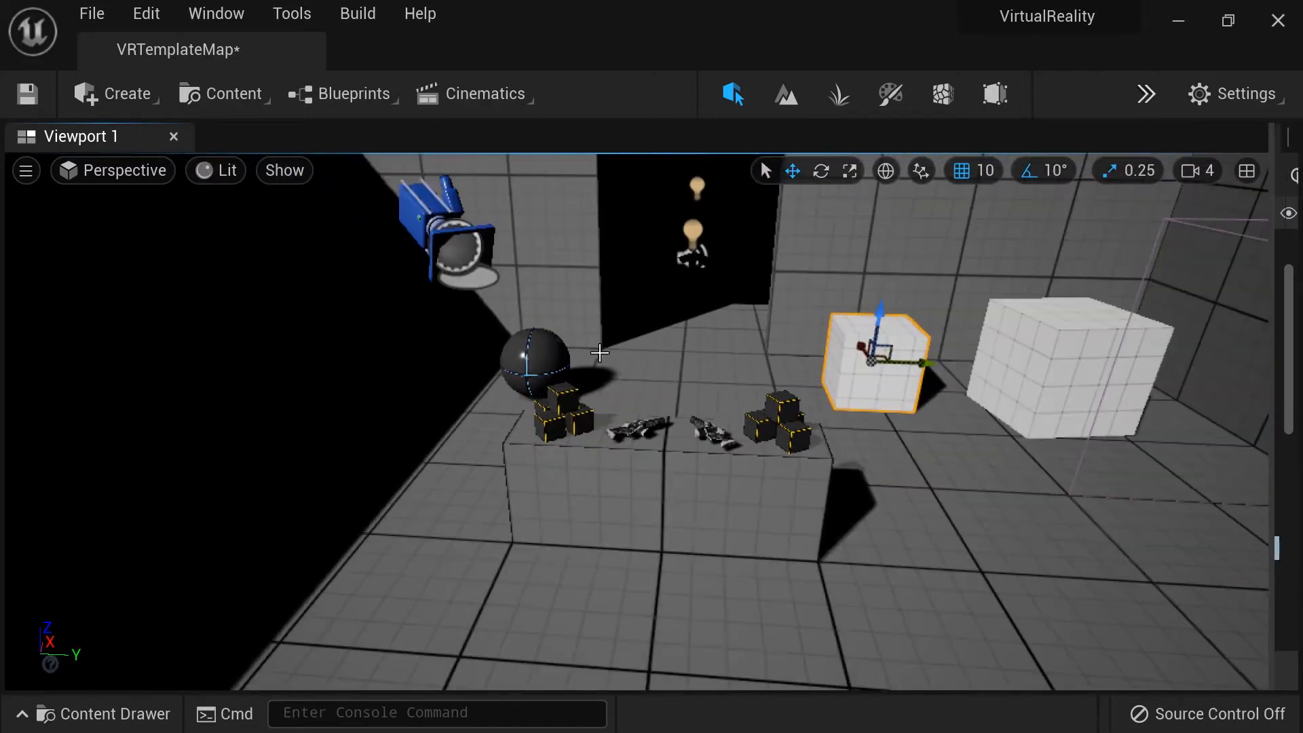
key("ctrl+s")
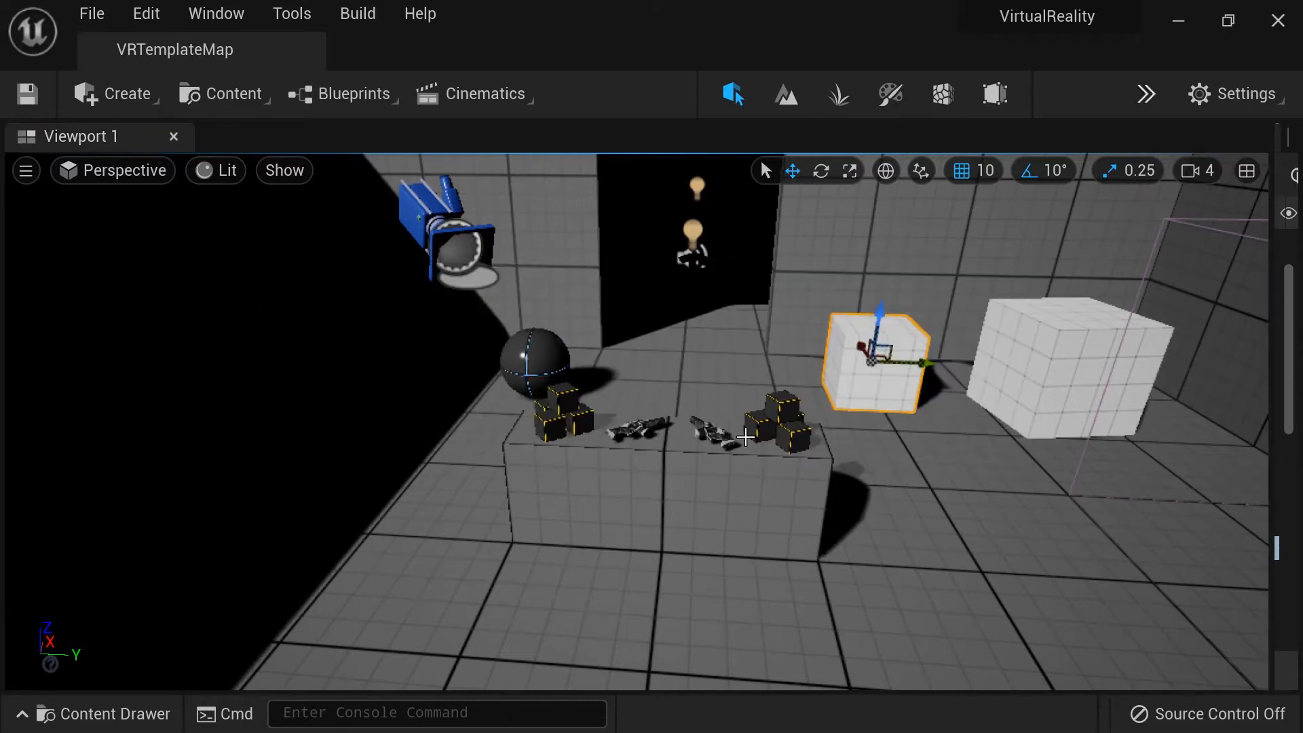
left_click(727, 440)
scroll(477, 552, "down", 4)
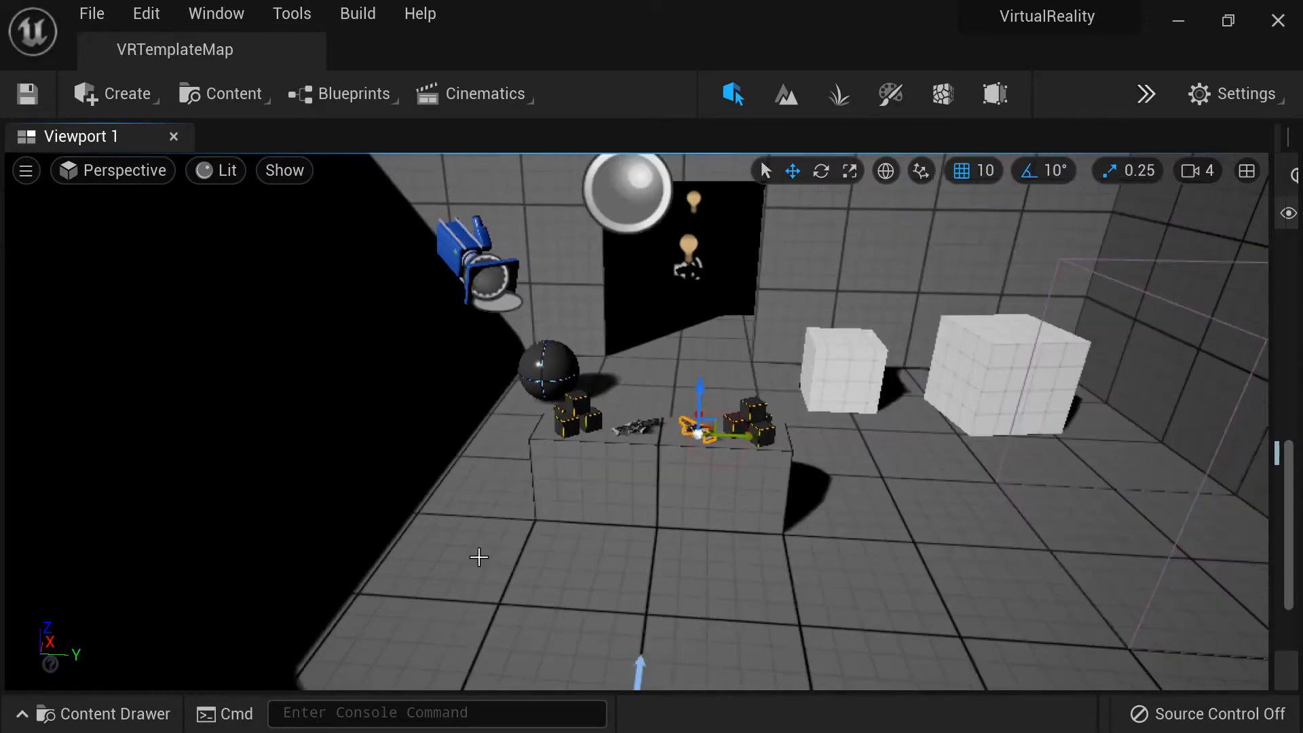
scroll(478, 560, "up", 1)
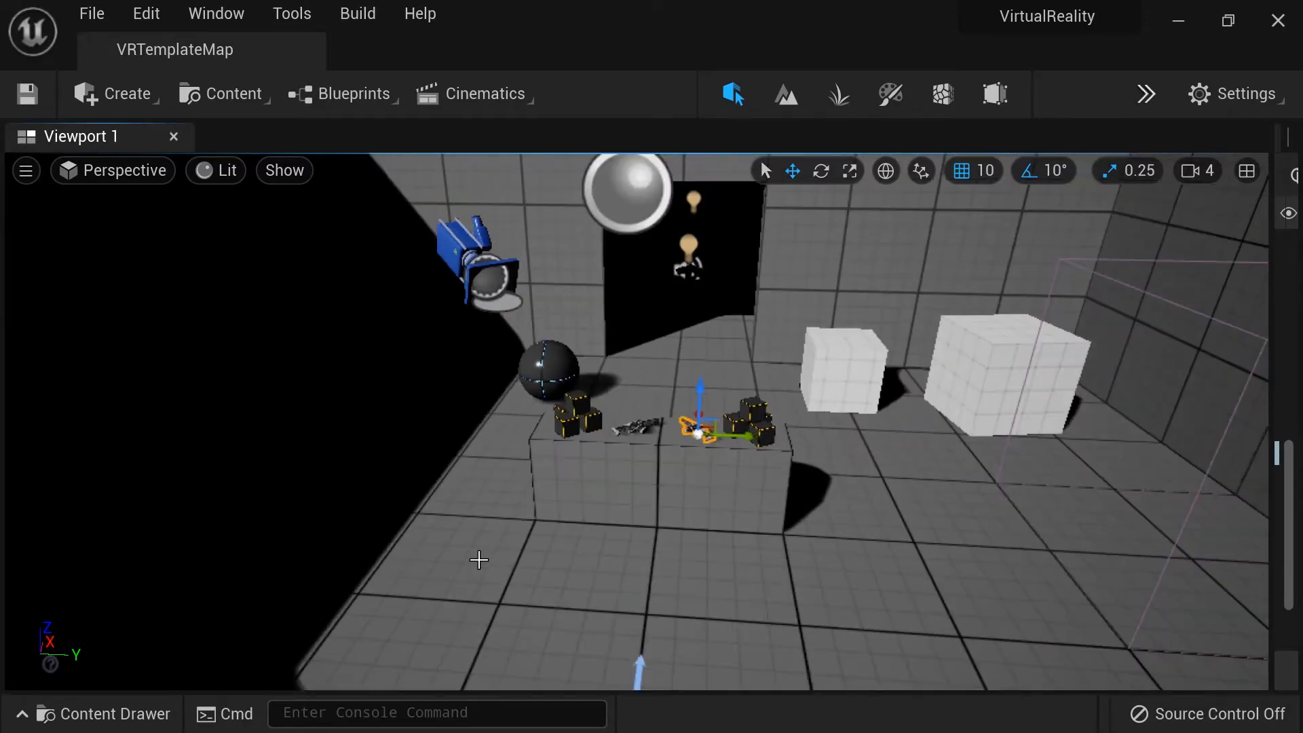
Run the level in Simulate mode, select the floor and the spectator camera, and stop the simulation
left_click(1146, 103)
mouse_move(1188, 161)
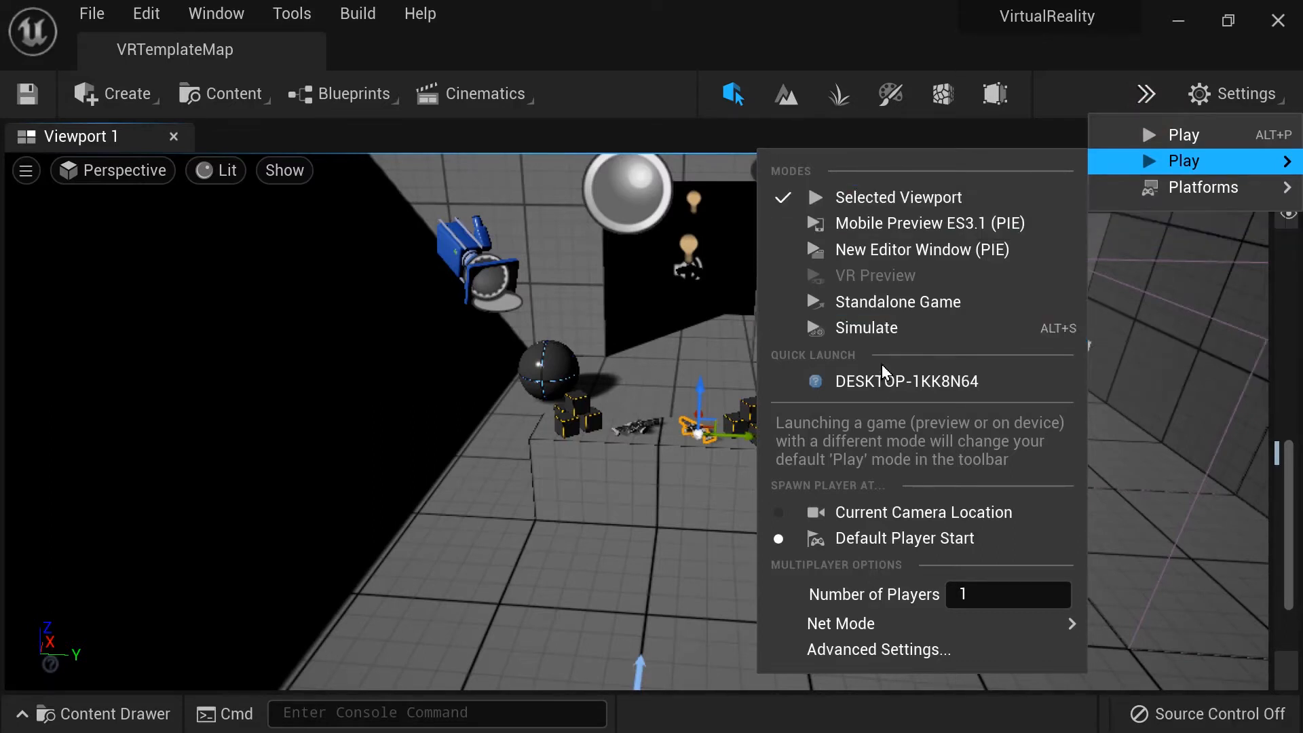
left_click(869, 328)
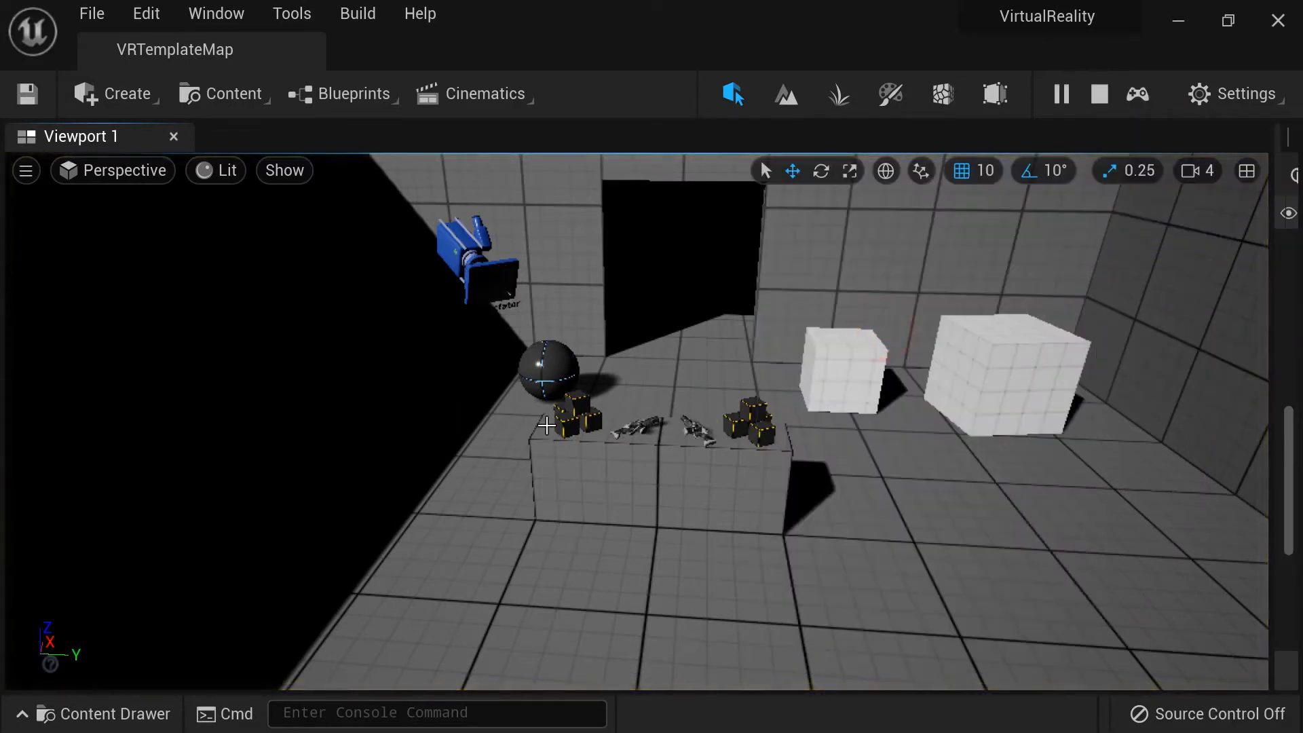
scroll(547, 426, "up", 3)
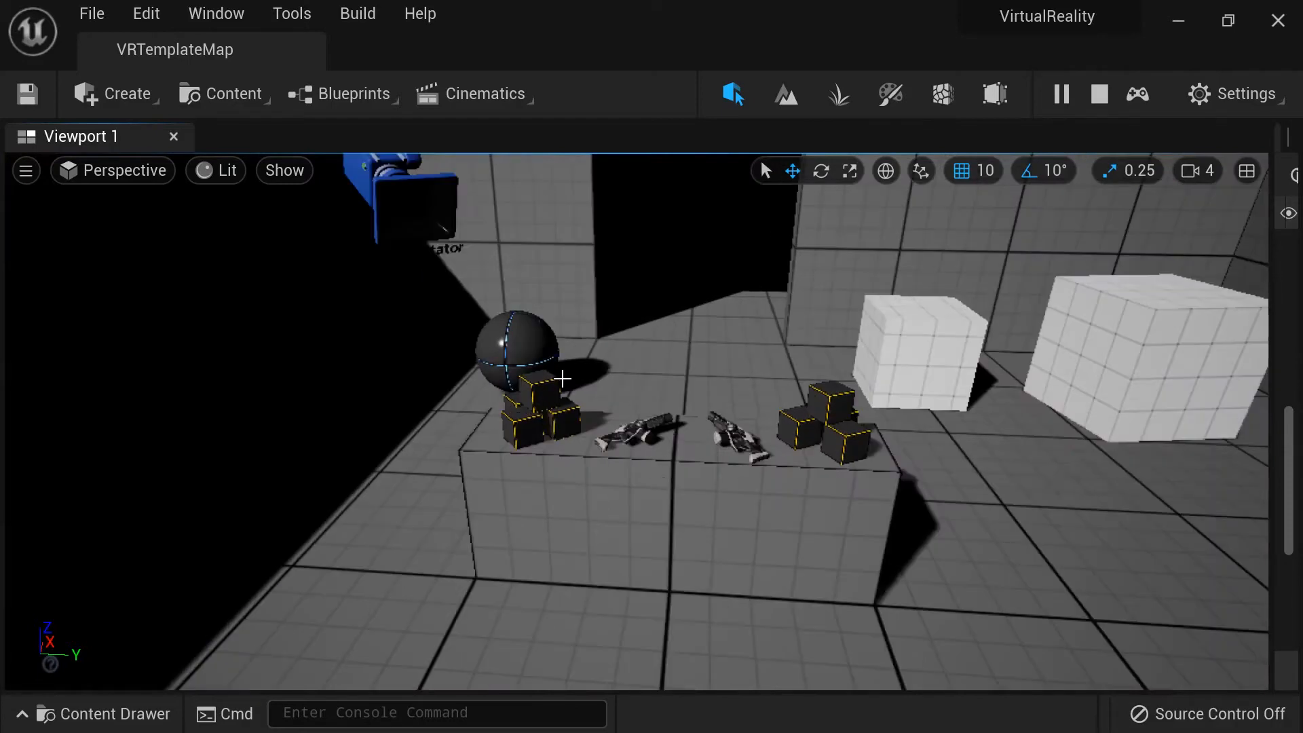
left_click(646, 369)
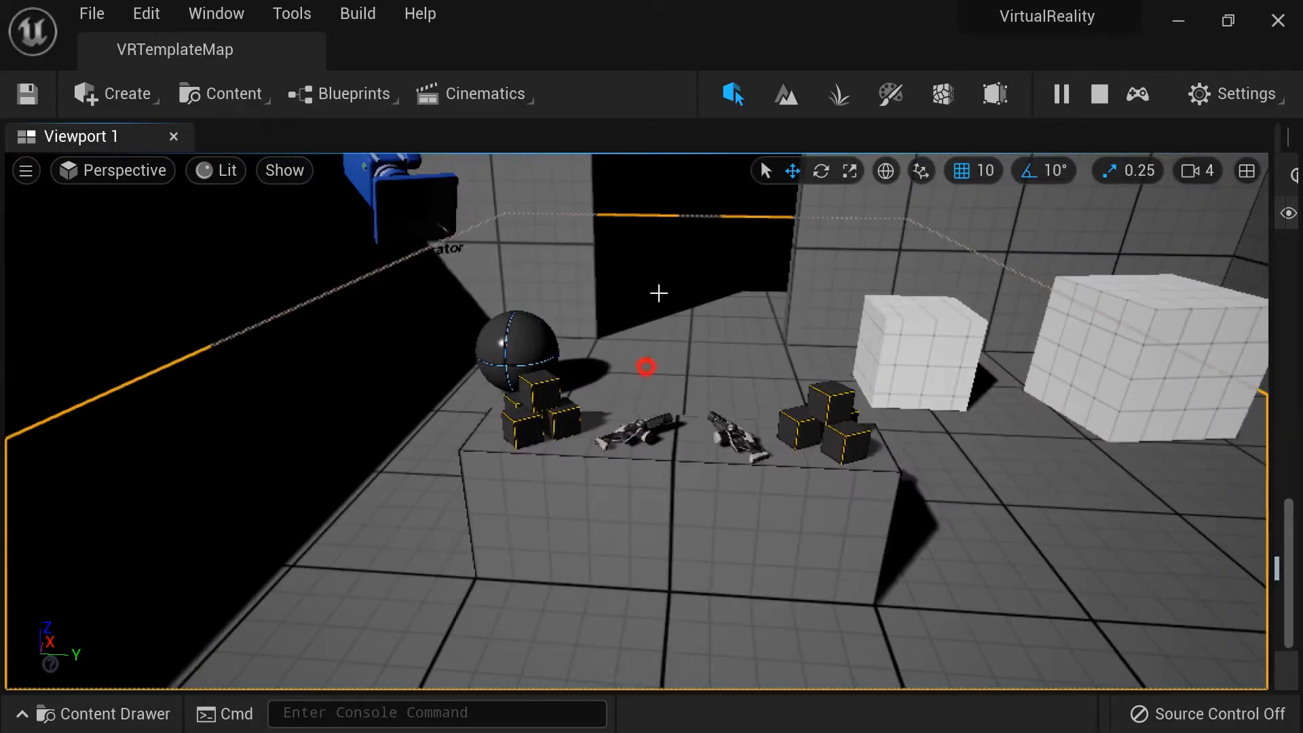
left_click(430, 192)
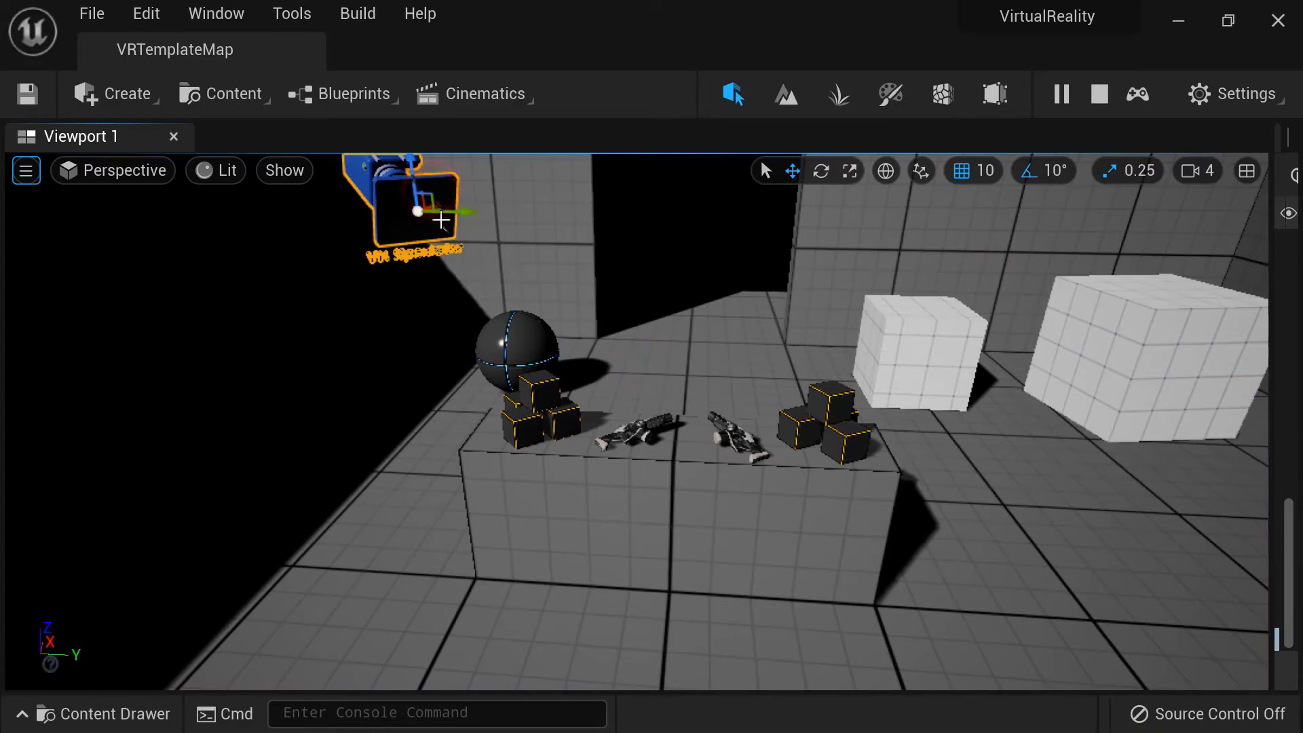
left_click(1097, 101)
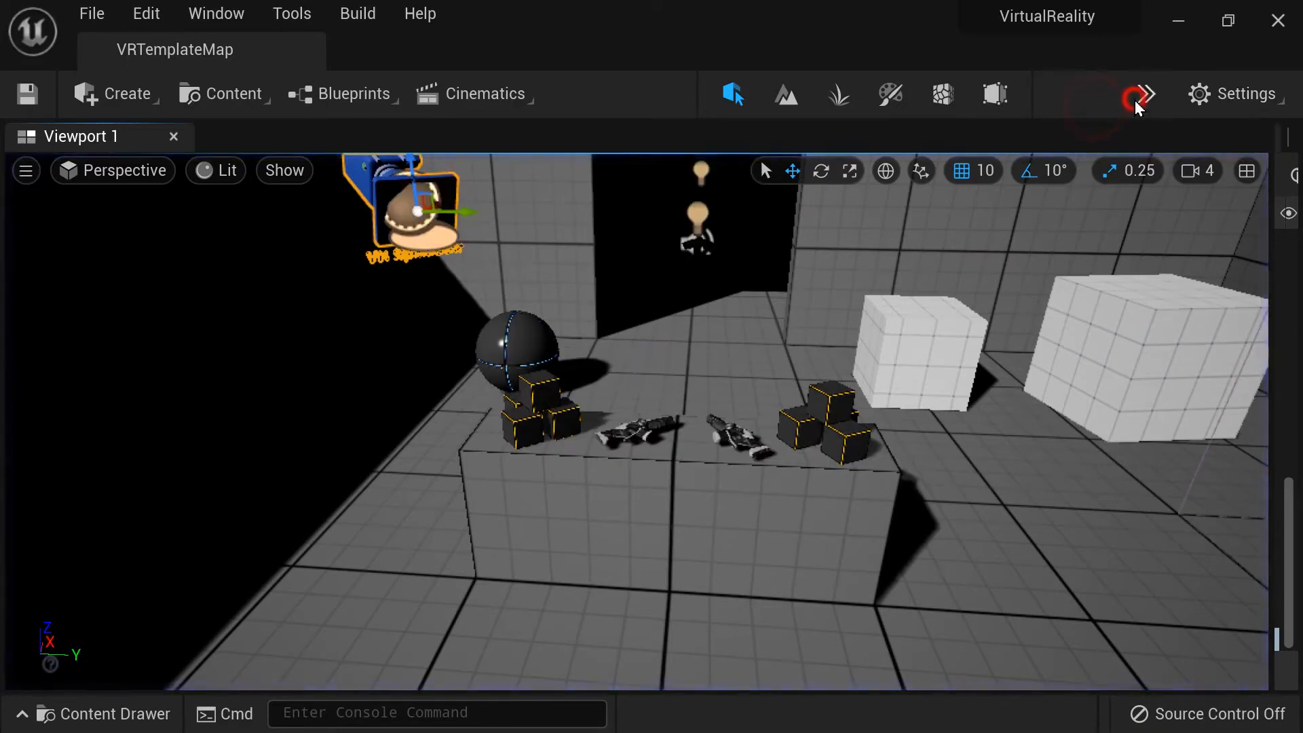
Play the level in the Selected Viewport mode and give the viewport control of the game
left_click(1148, 102)
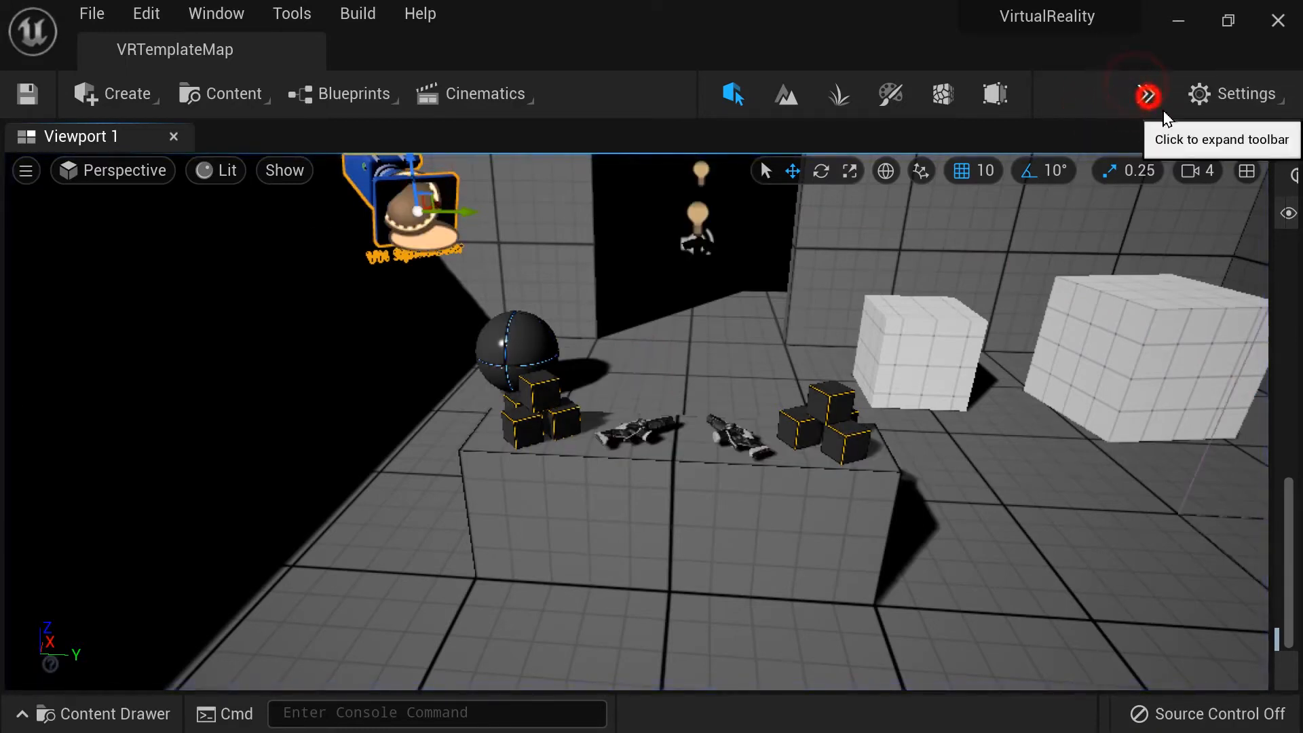
left_click(1148, 102)
mouse_move(1083, 171)
left_click(918, 197)
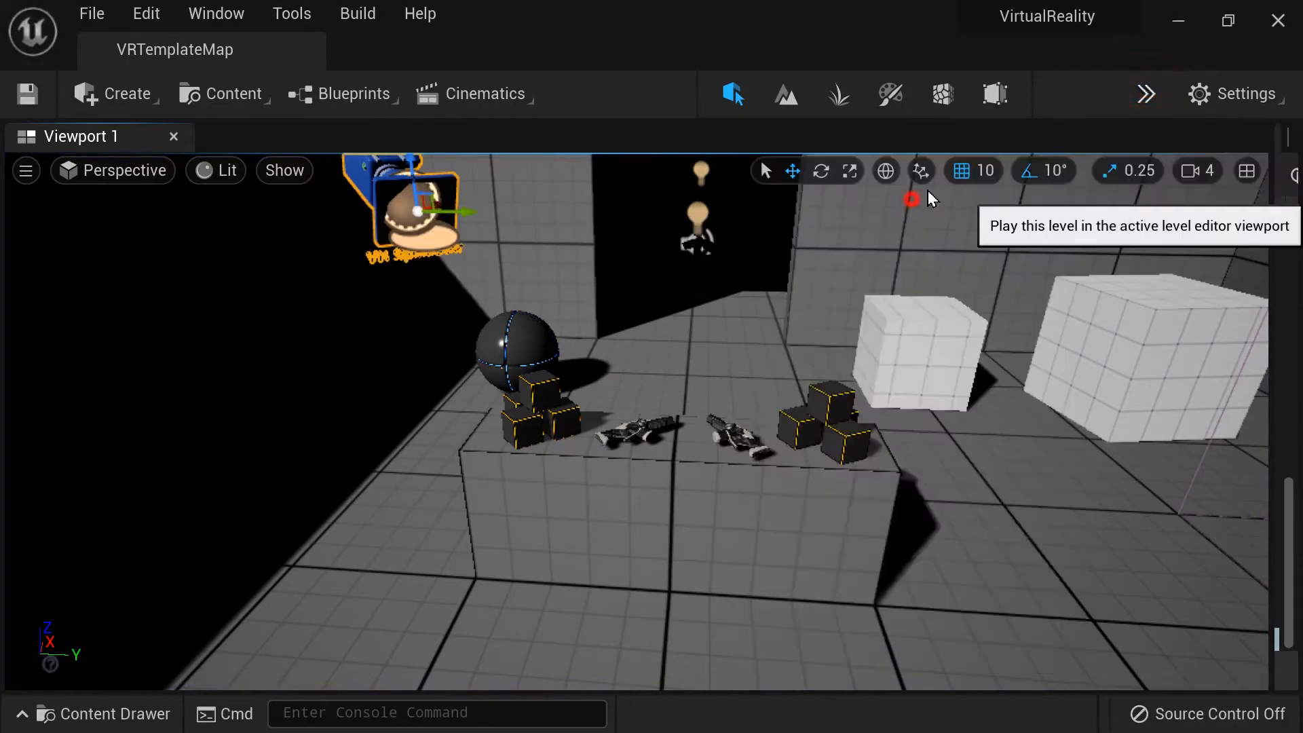
left_click(637, 302)
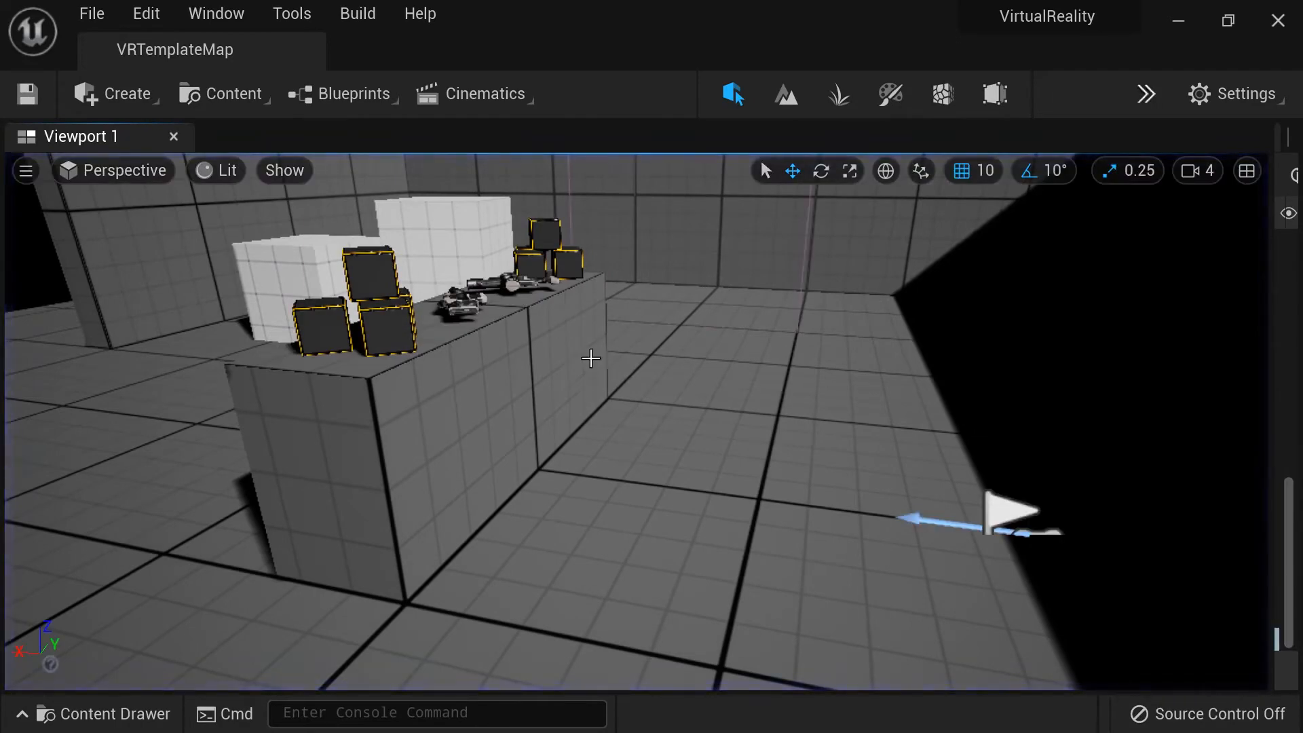
Simulate the level again and examine the spectator camera, floor and table from the side
left_click(1149, 98)
mouse_move(1192, 163)
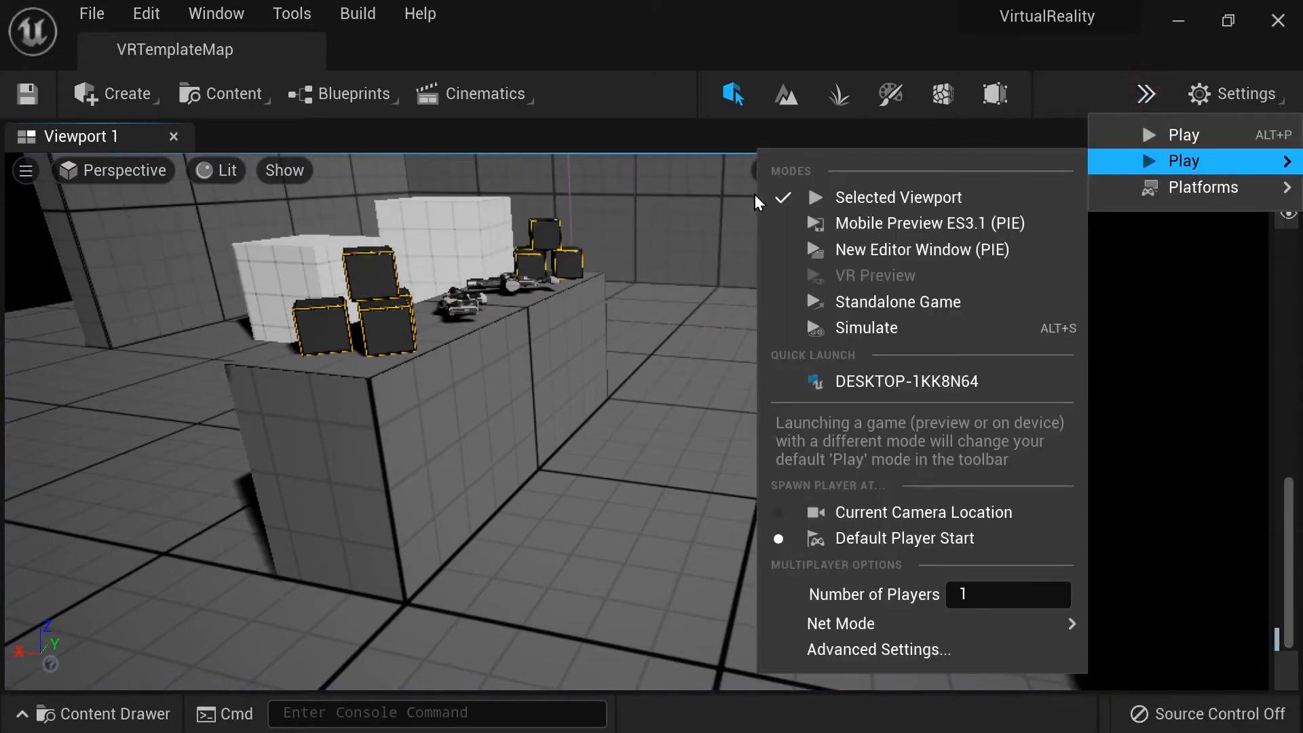
left_click(848, 327)
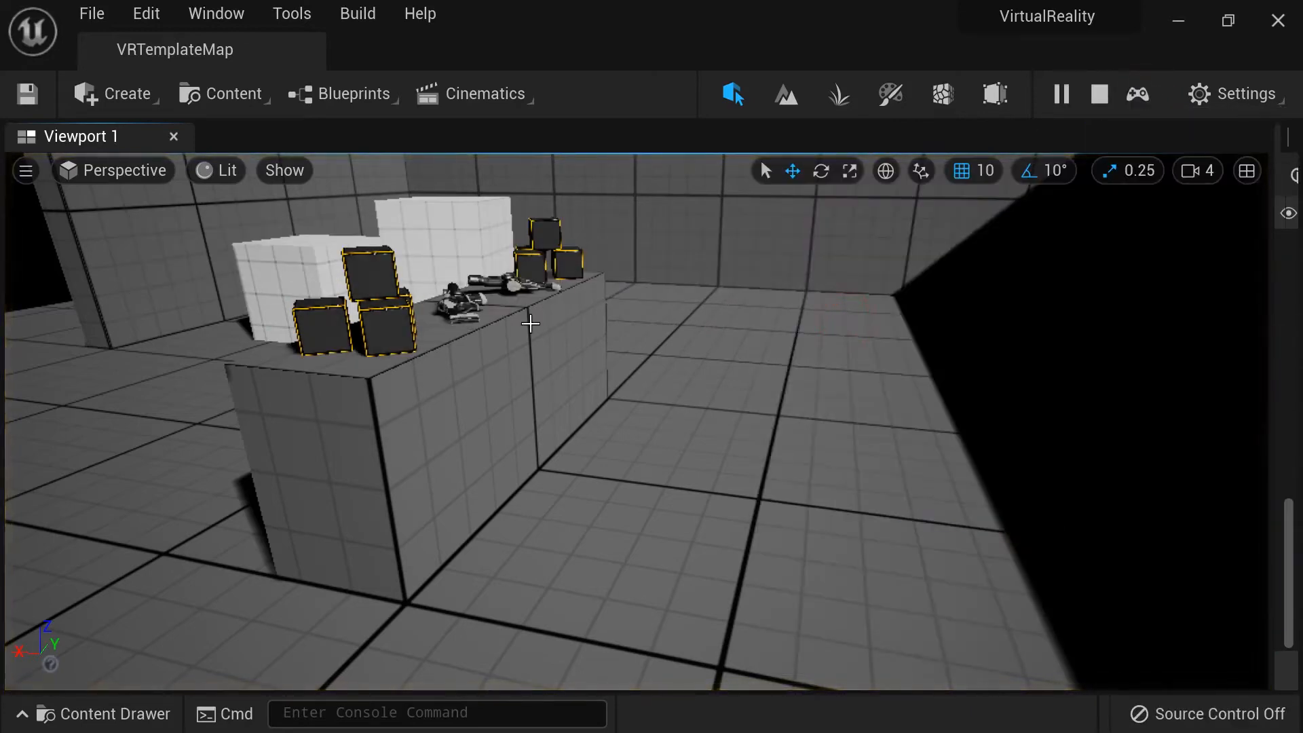
scroll(531, 324, "down", 1)
scroll(552, 308, "up", 2)
scroll(550, 309, "down", 3)
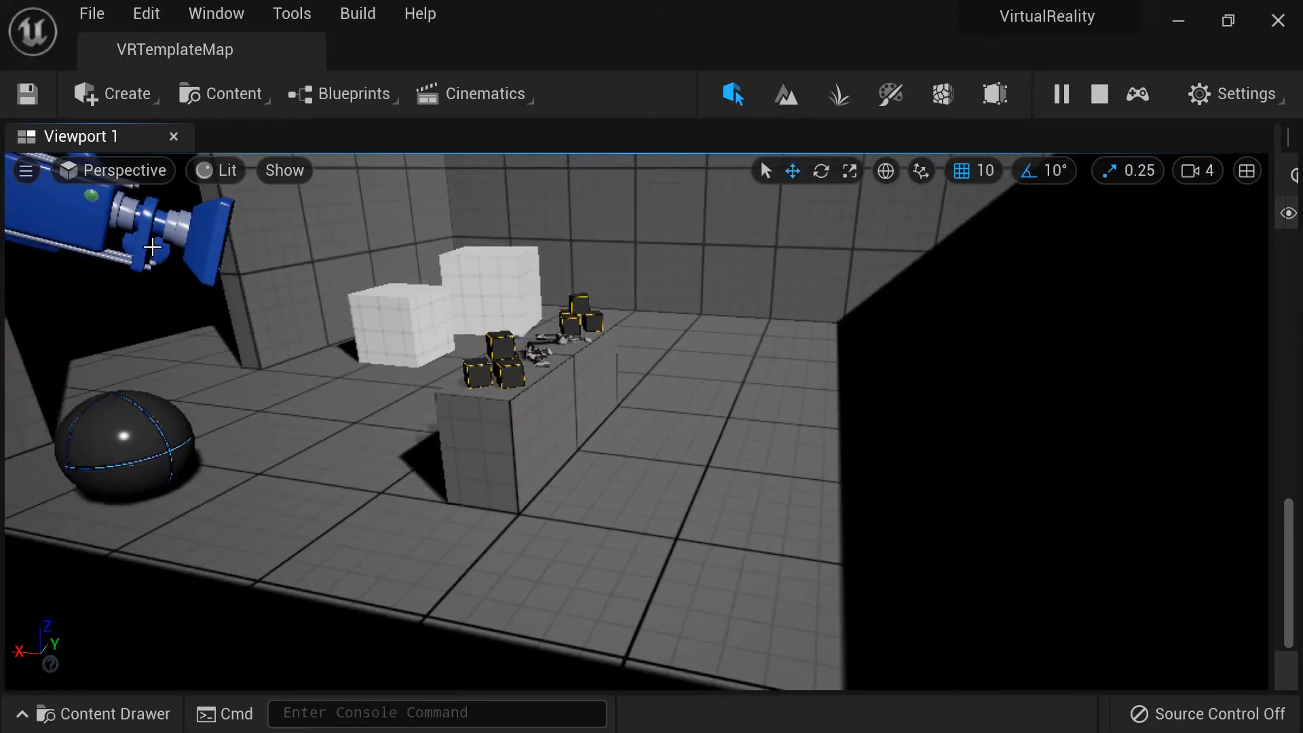
left_click(152, 247)
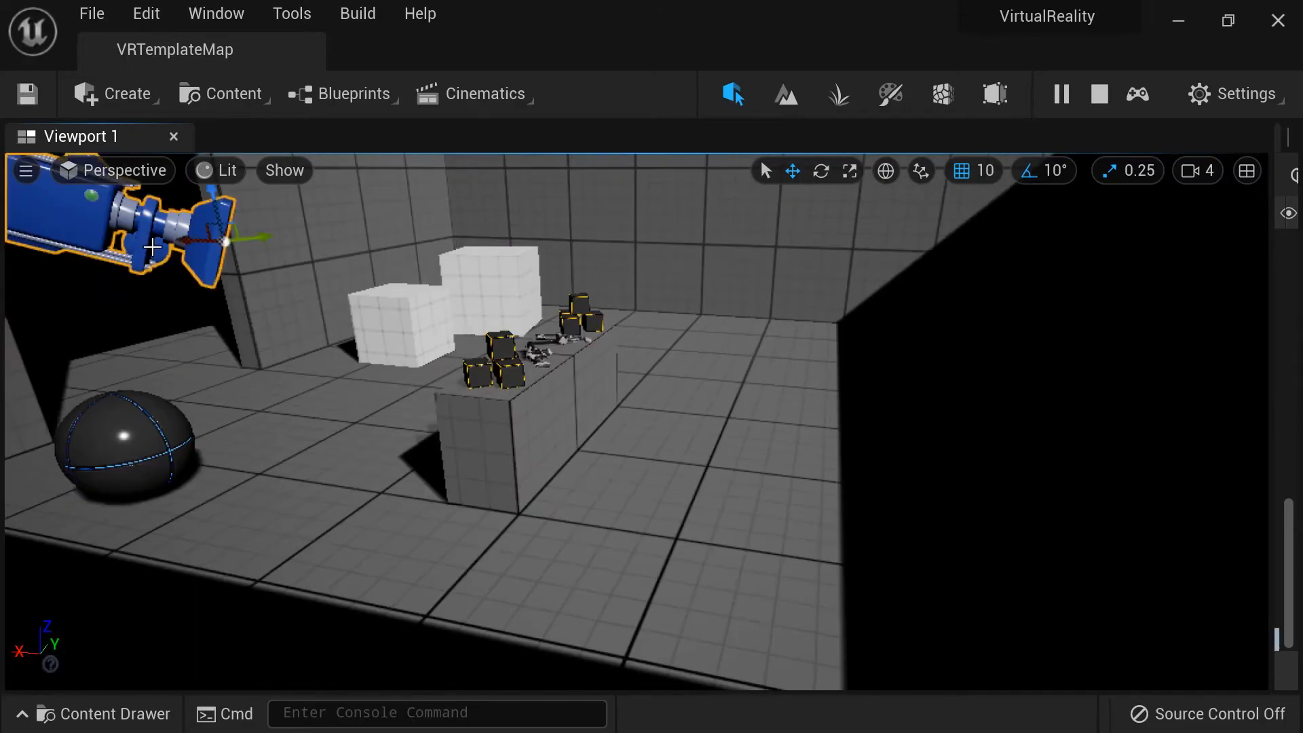
left_click(650, 405)
scroll(650, 405, "up", 2)
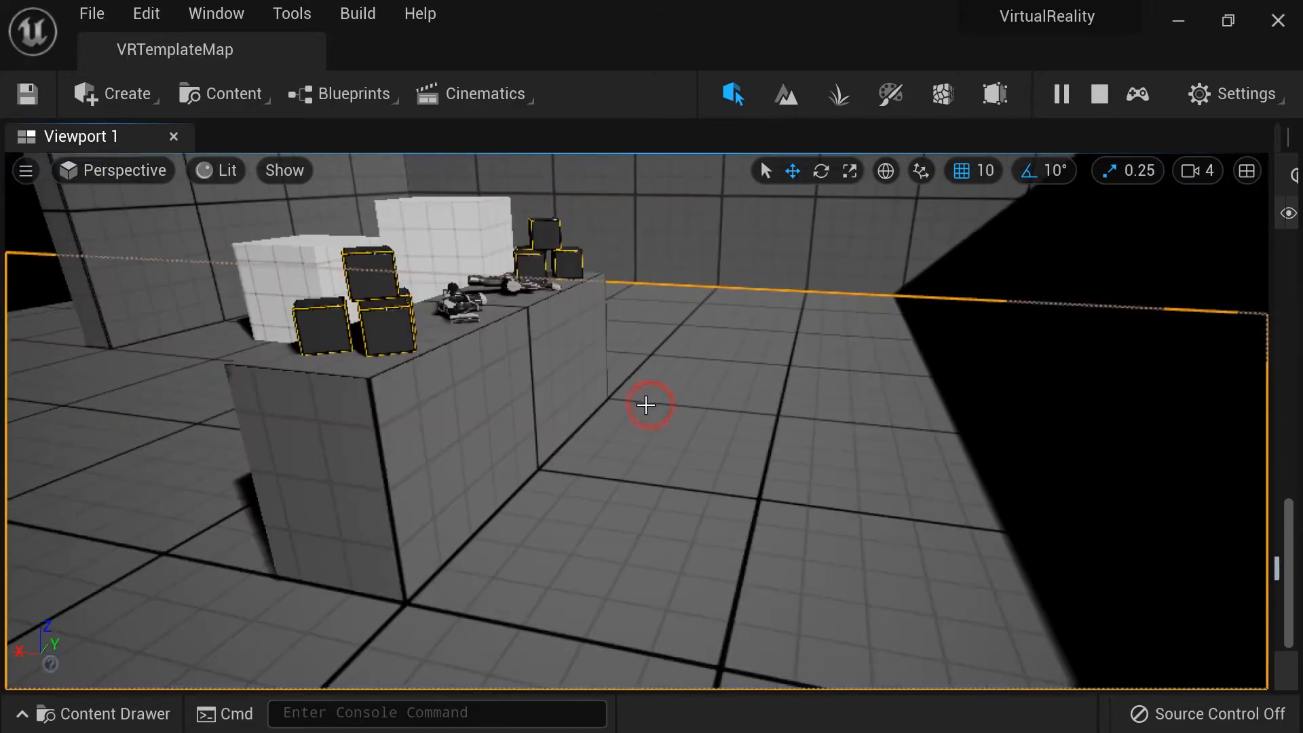
Move three small cubes of the near stack off the table onto the floor during the simulation, then select one of the far stack
scroll(430, 332, "down", 1)
left_click(448, 327)
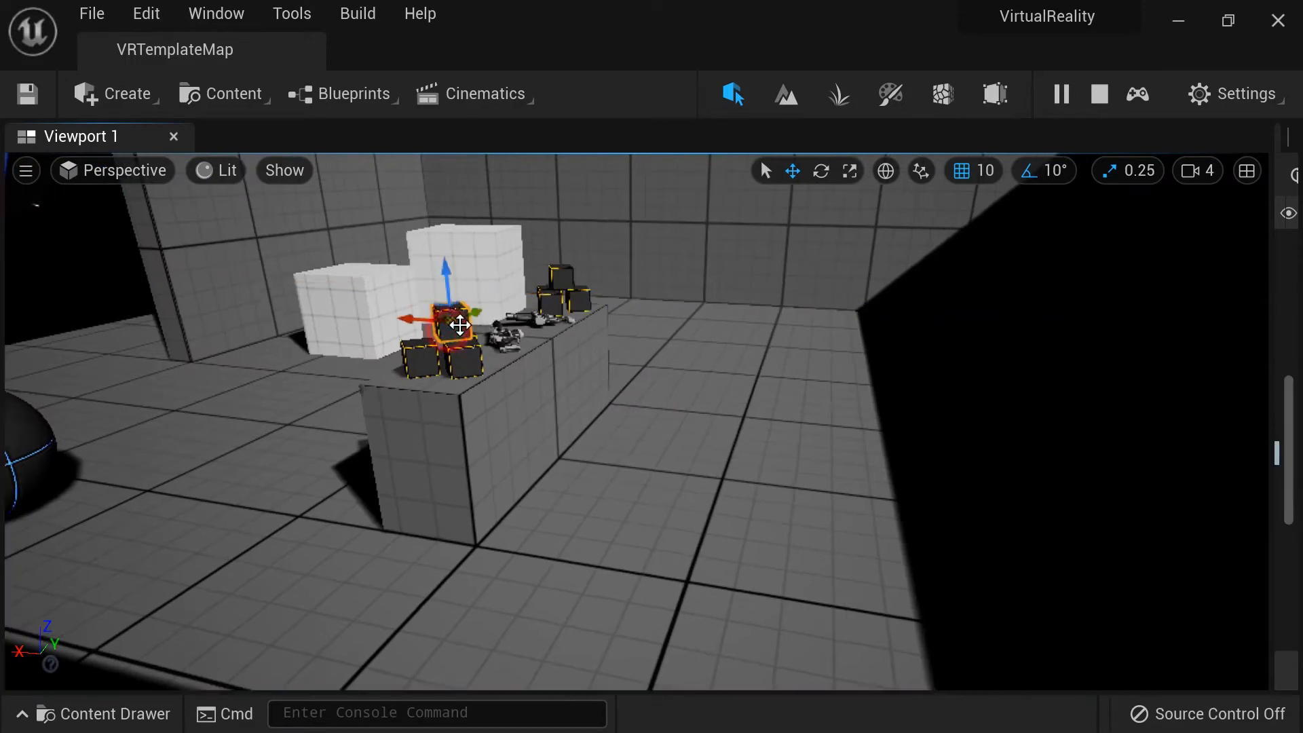
left_click_drag(416, 323, 525, 493)
left_click(456, 366)
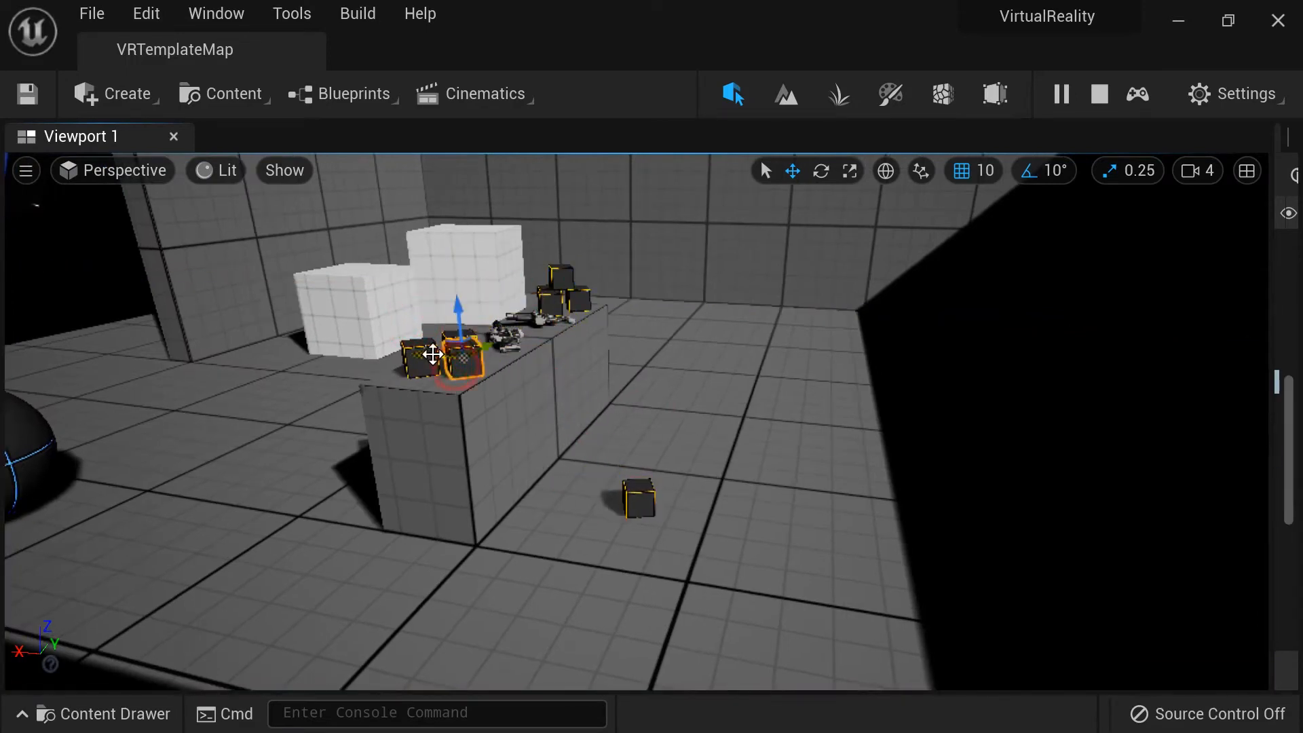
left_click_drag(455, 366, 485, 625)
scroll(523, 382, "up", 3)
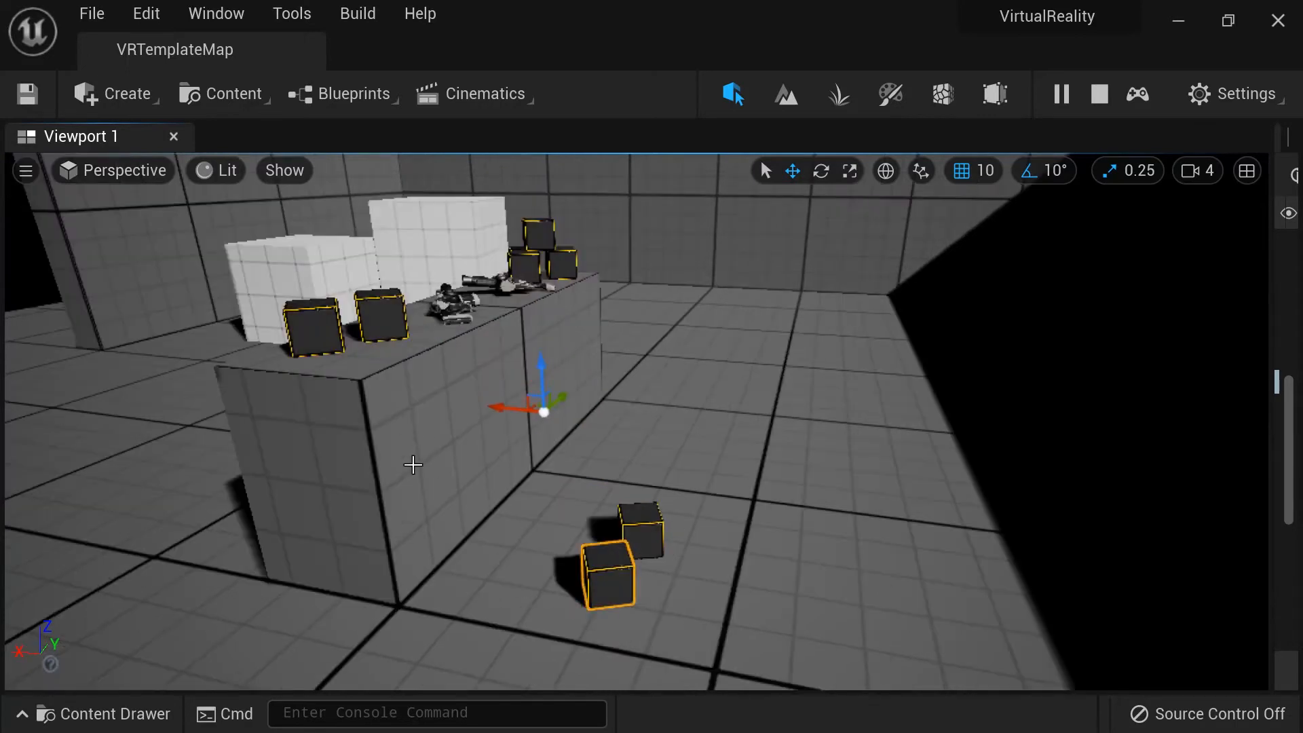
left_click(385, 329)
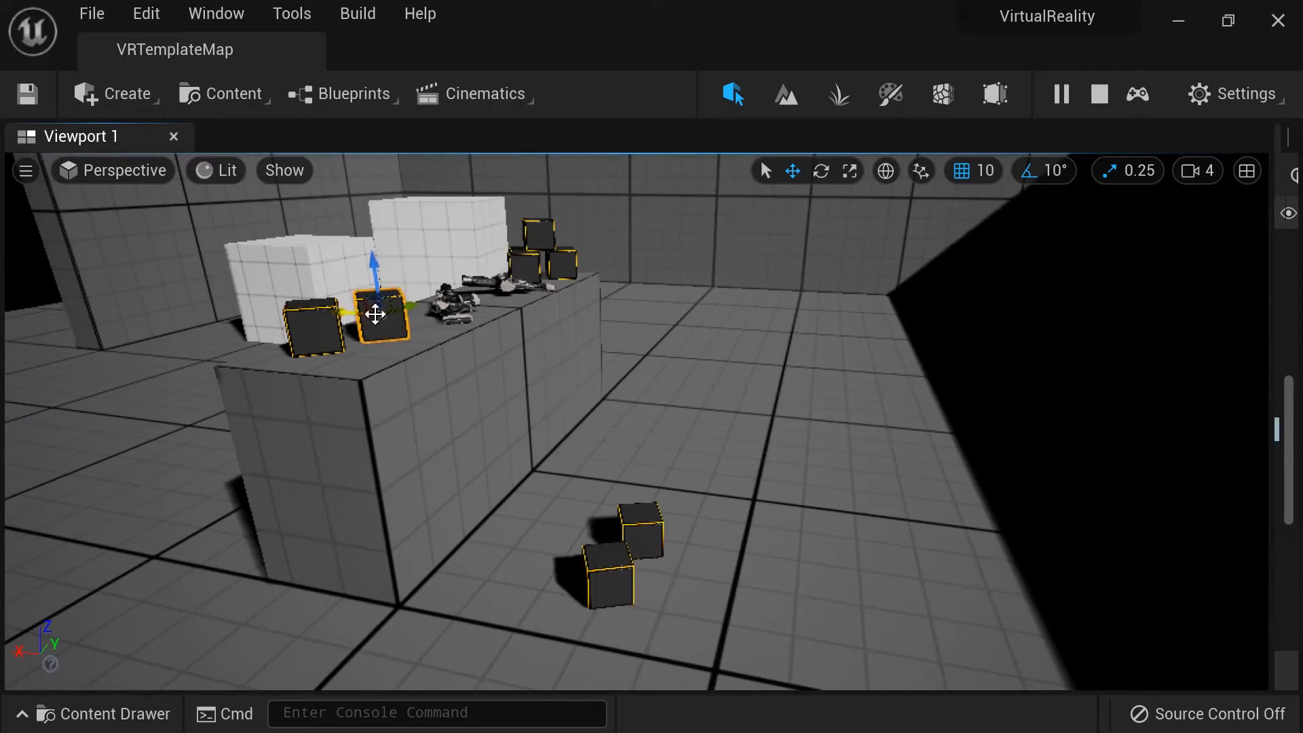
left_click_drag(346, 313, 454, 314)
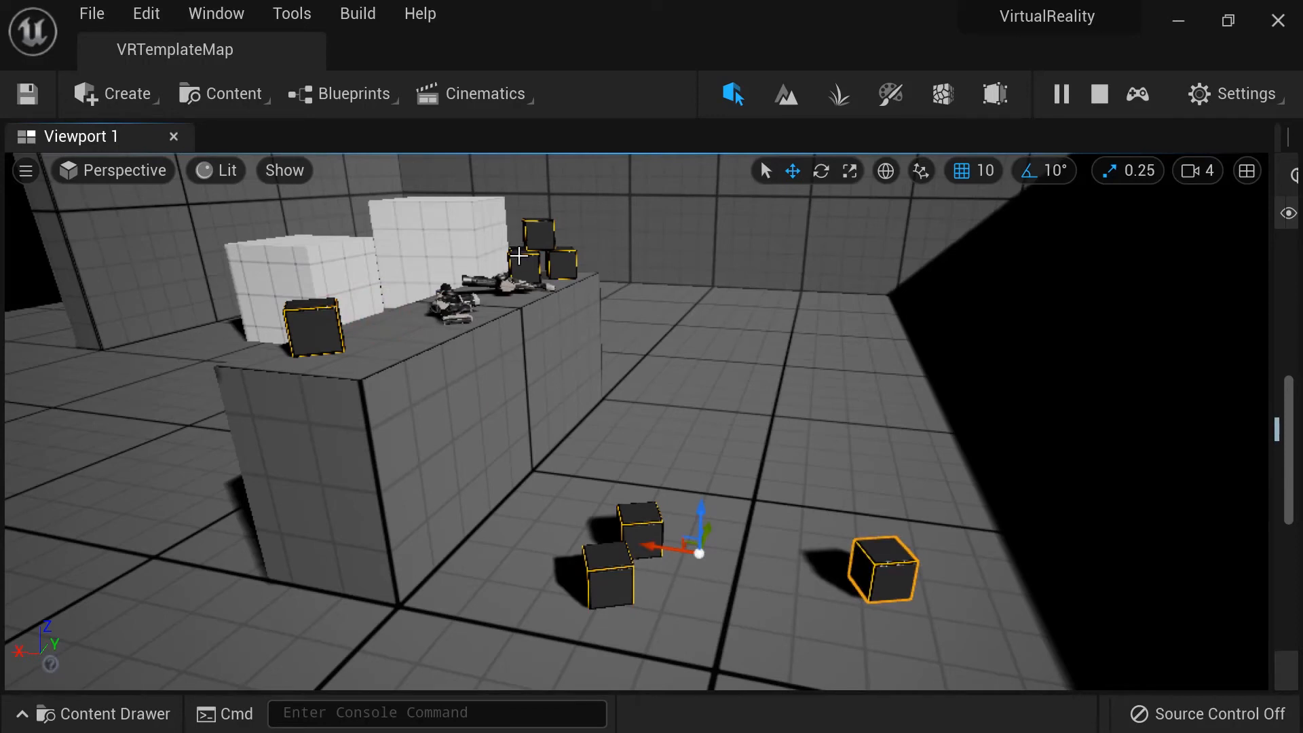
left_click(518, 255)
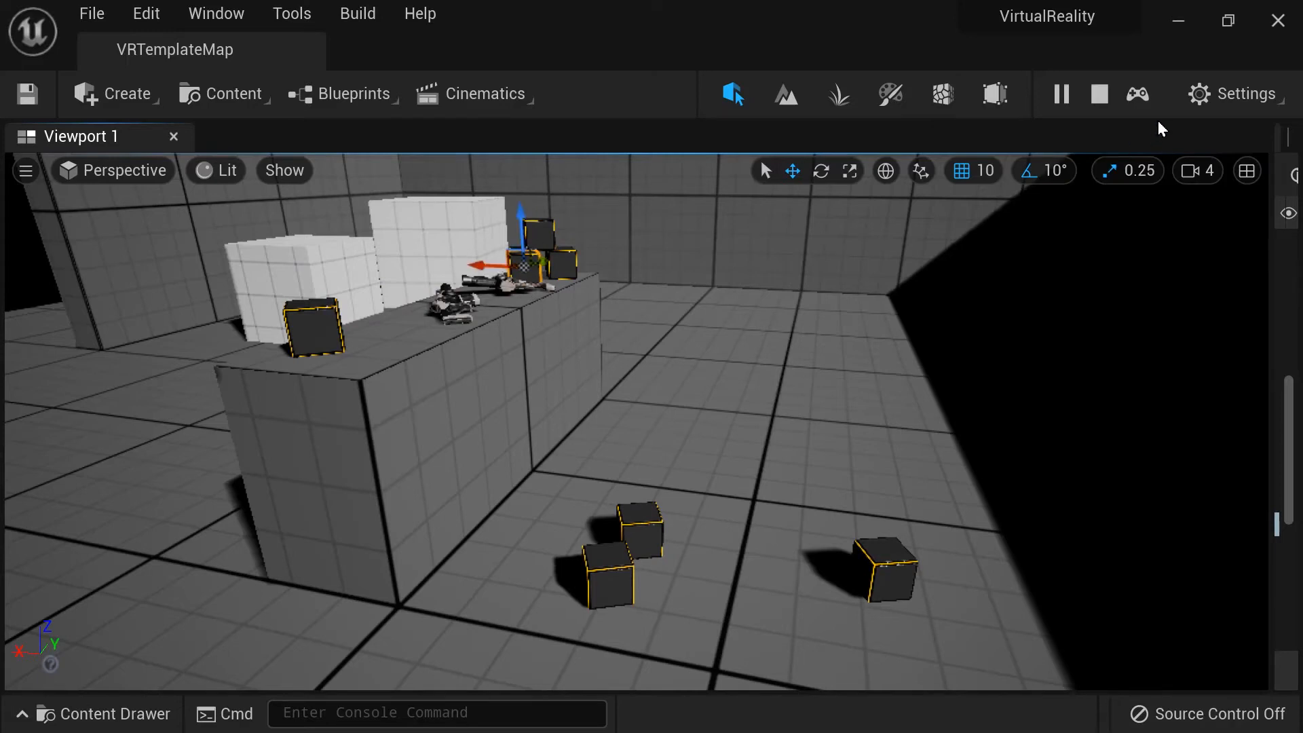
Stop the simulation and review the available play modes
left_click(1099, 94)
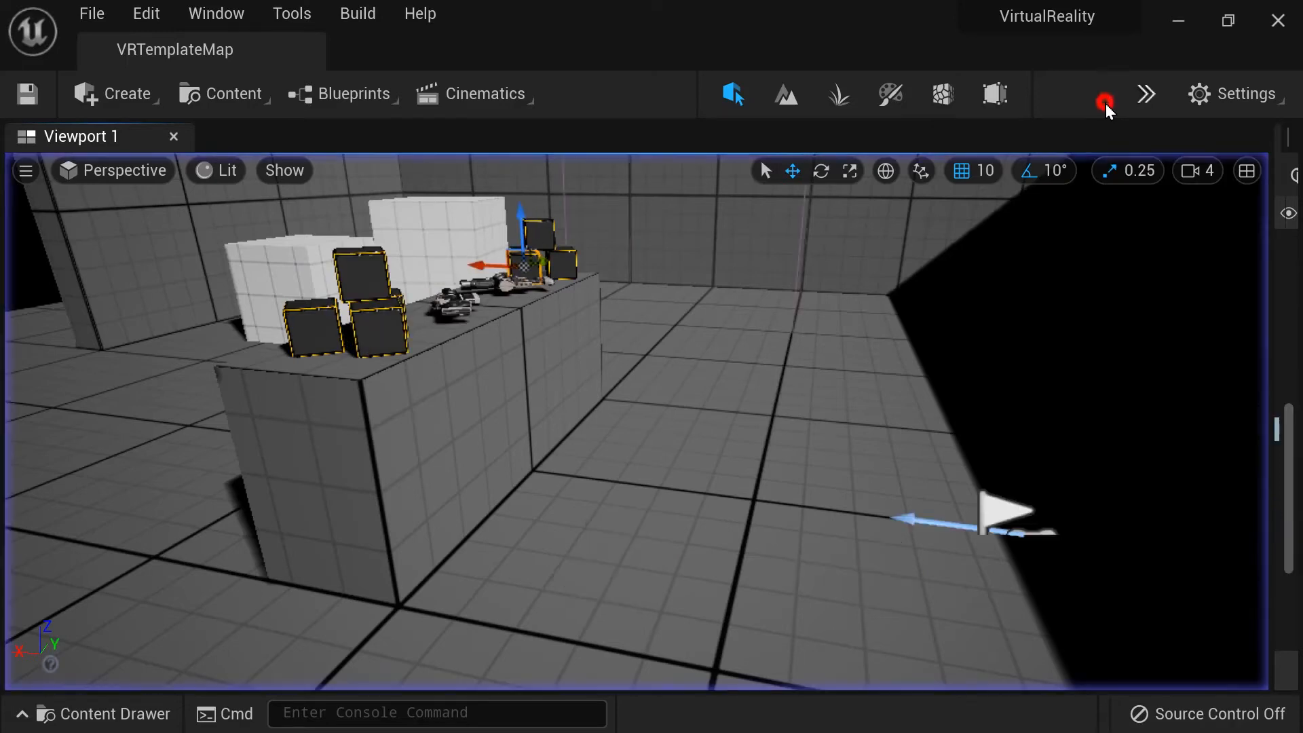
left_click(1141, 94)
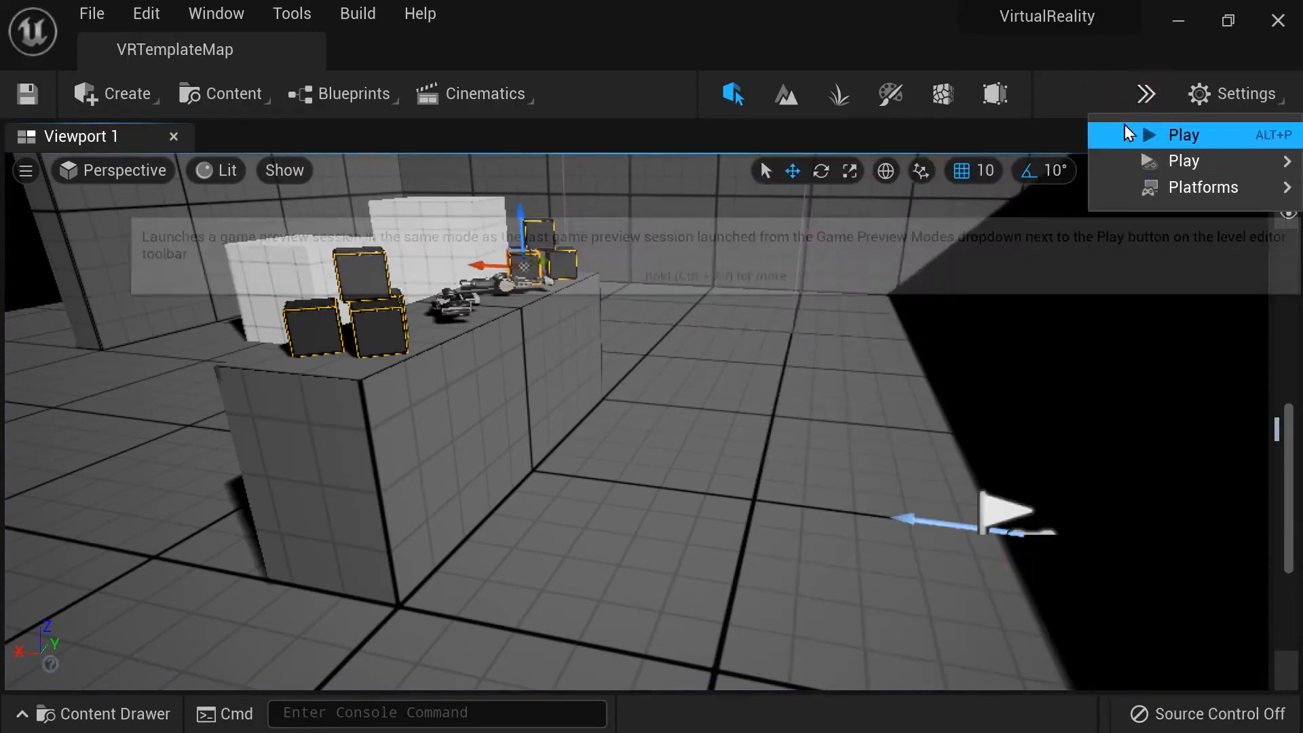
mouse_move(1140, 157)
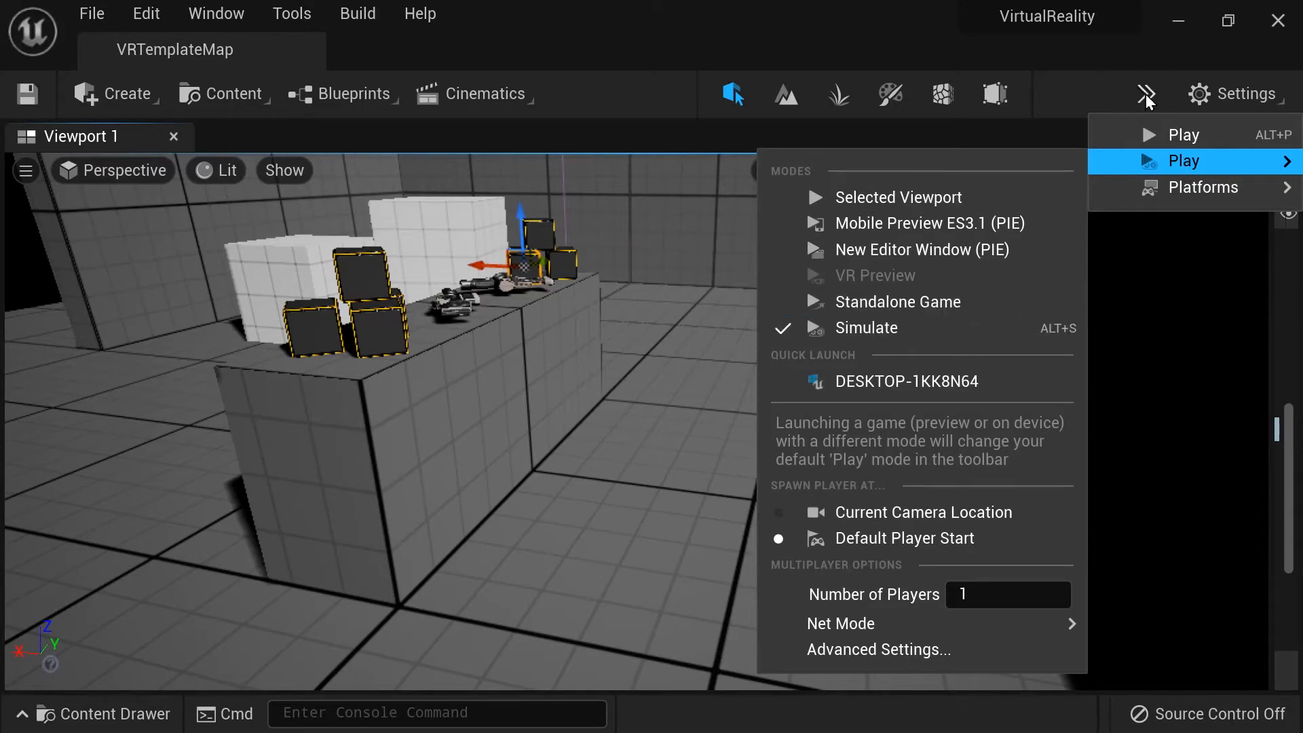
left_click(941, 329)
Shrink the viewport to about half the editor width and bring up the Content Browser
scroll(571, 424, "down", 2)
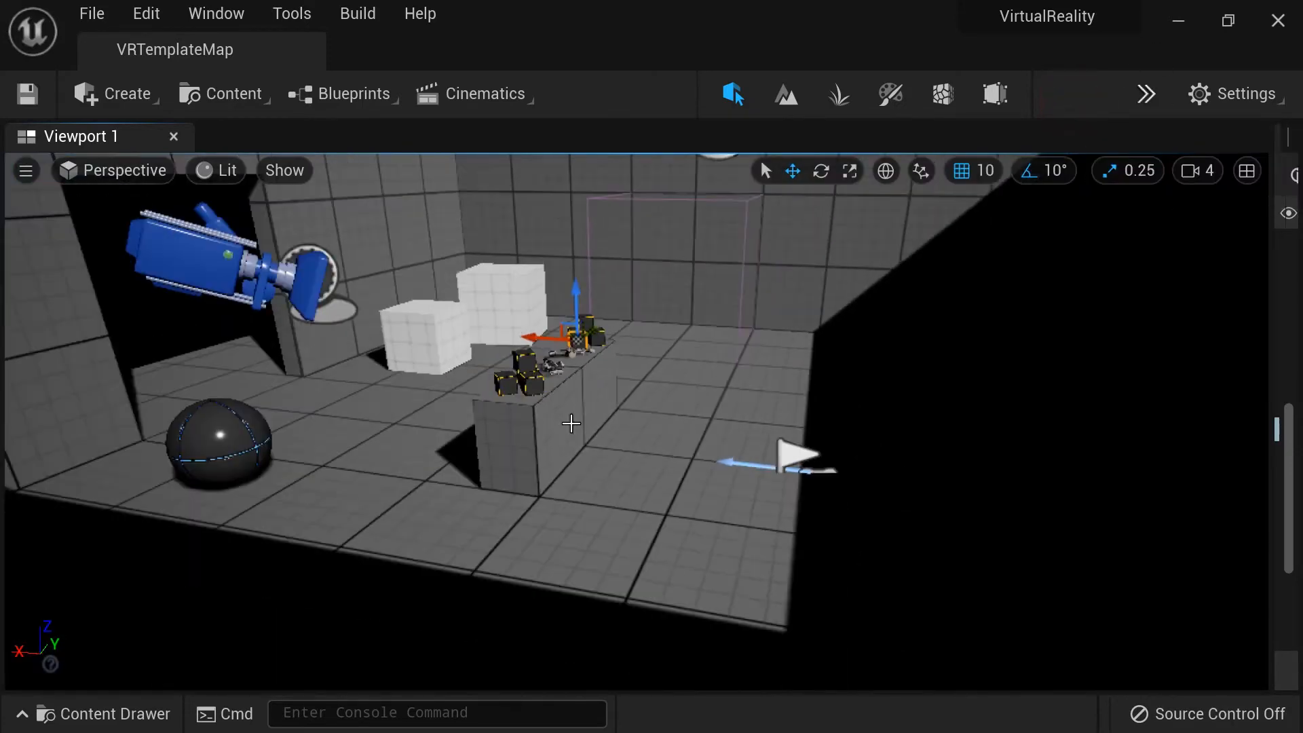
left_click(1263, 268)
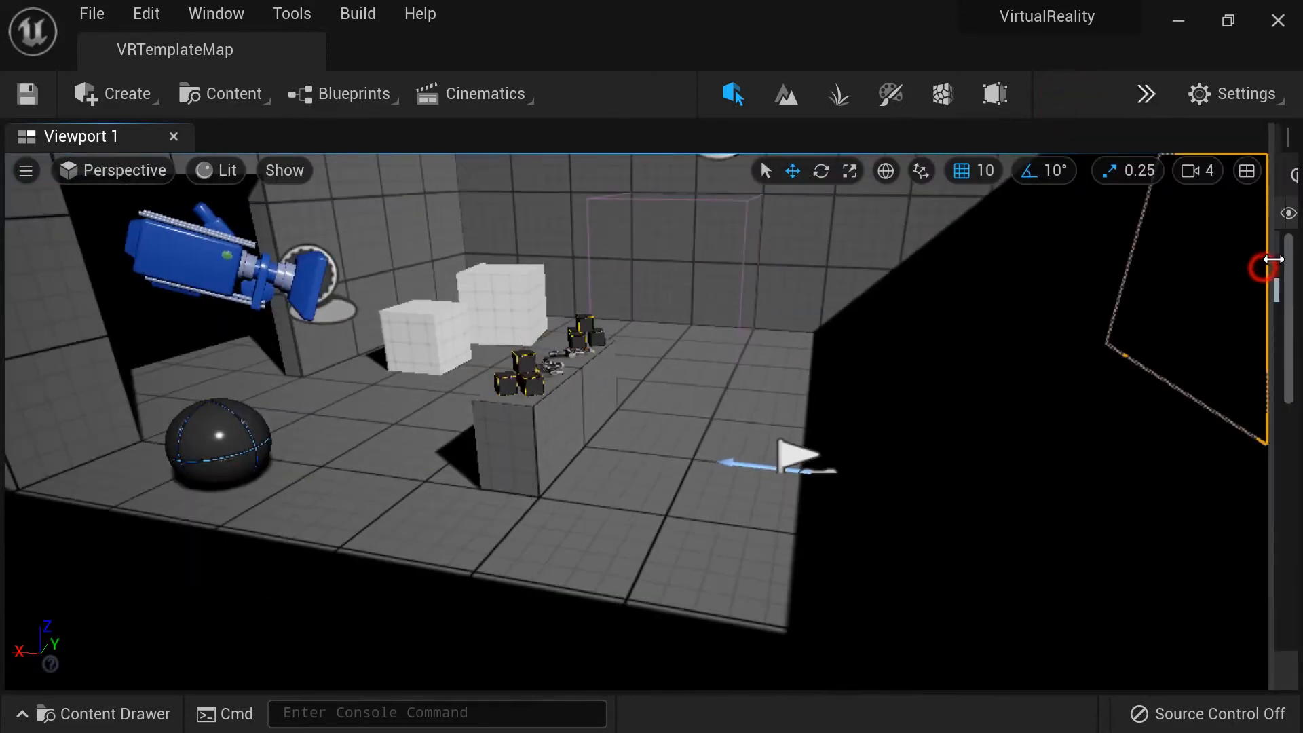
left_click_drag(1274, 264, 622, 308)
left_click(905, 133)
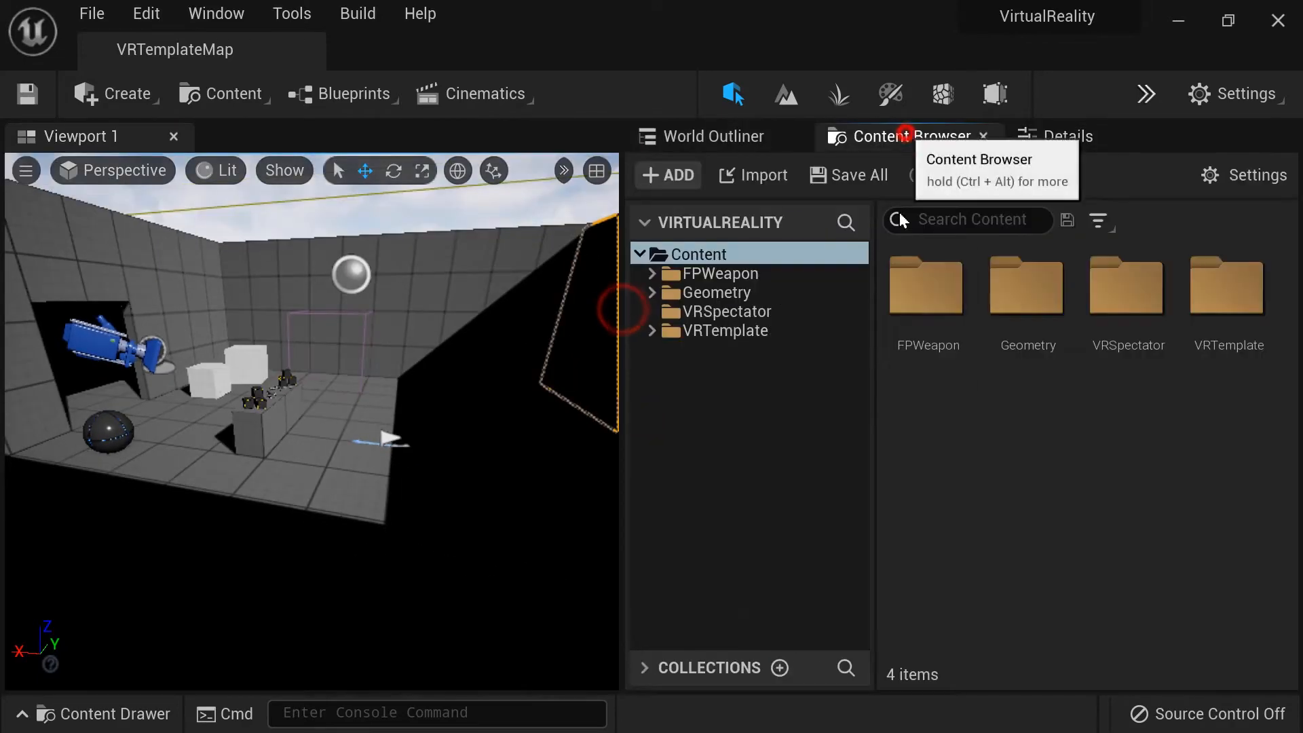
Browse the FPWeapon Materials folder and the Geometry Meshes folder in the Content Browser
left_click(744, 274)
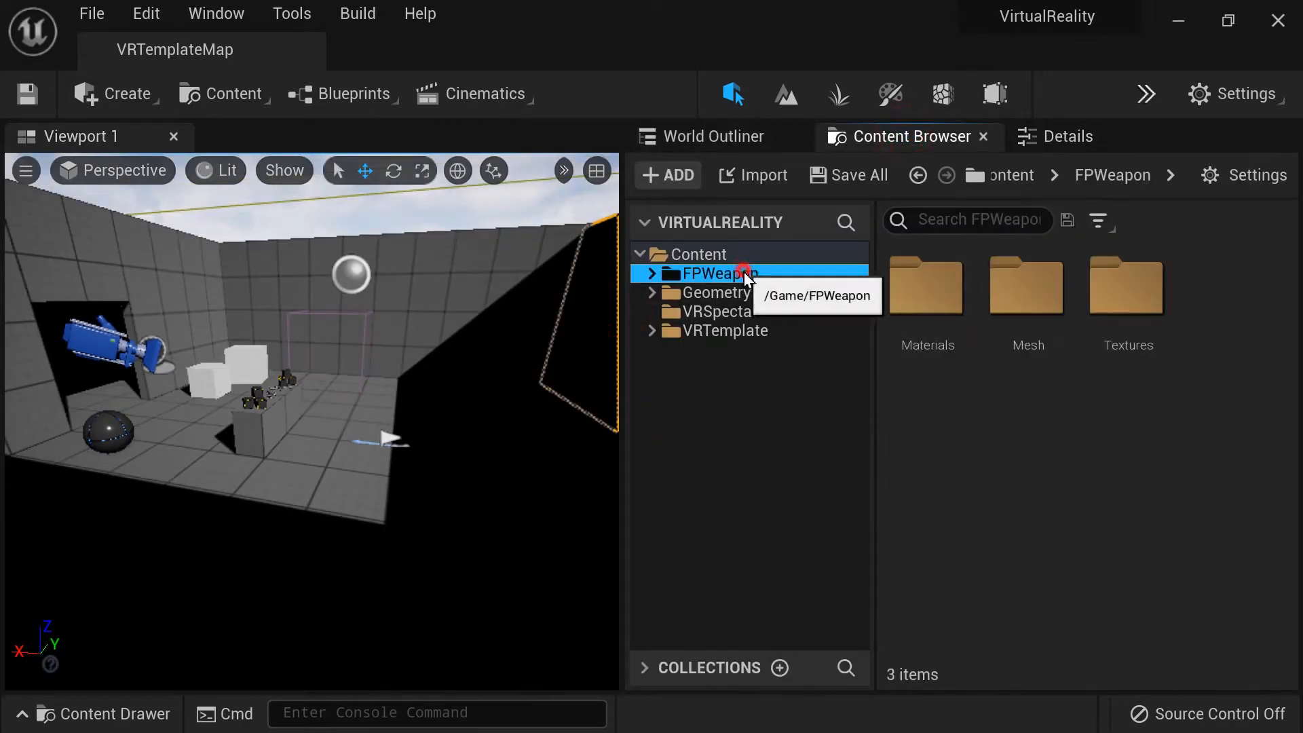
double_click(963, 286)
left_click(912, 305)
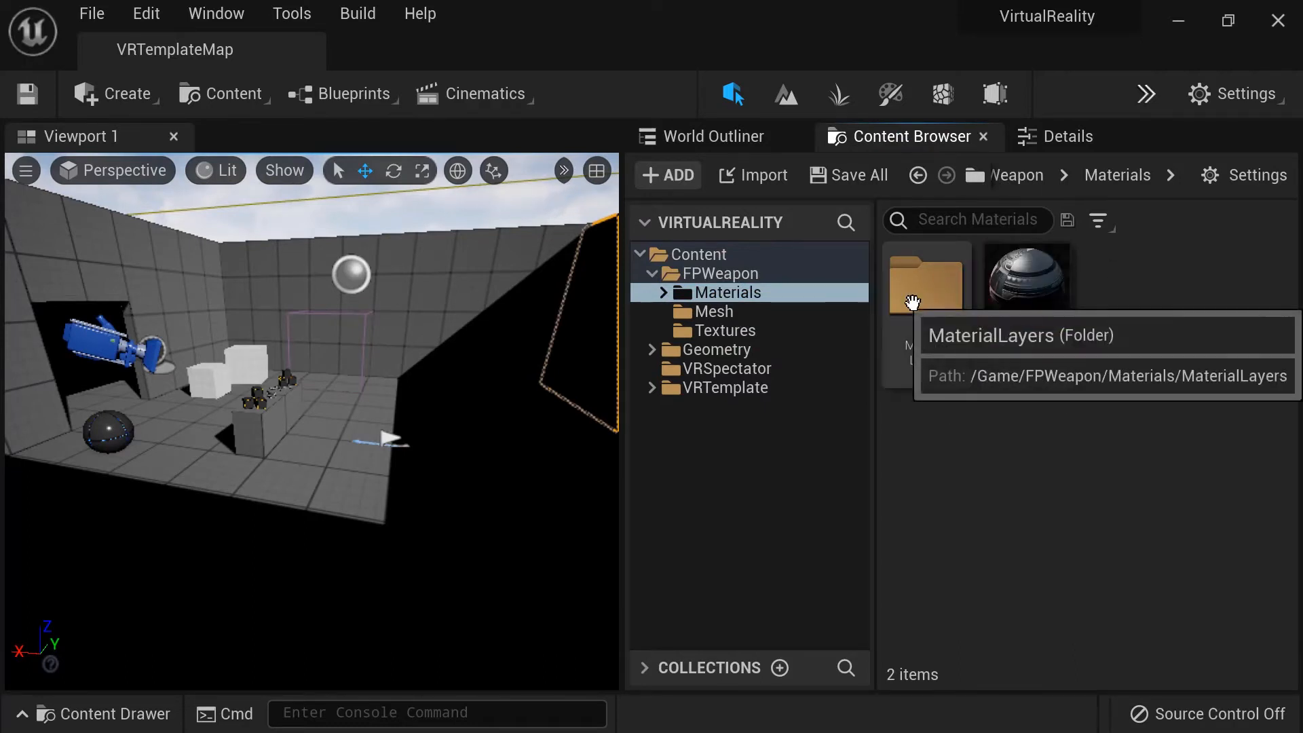
left_click(716, 349)
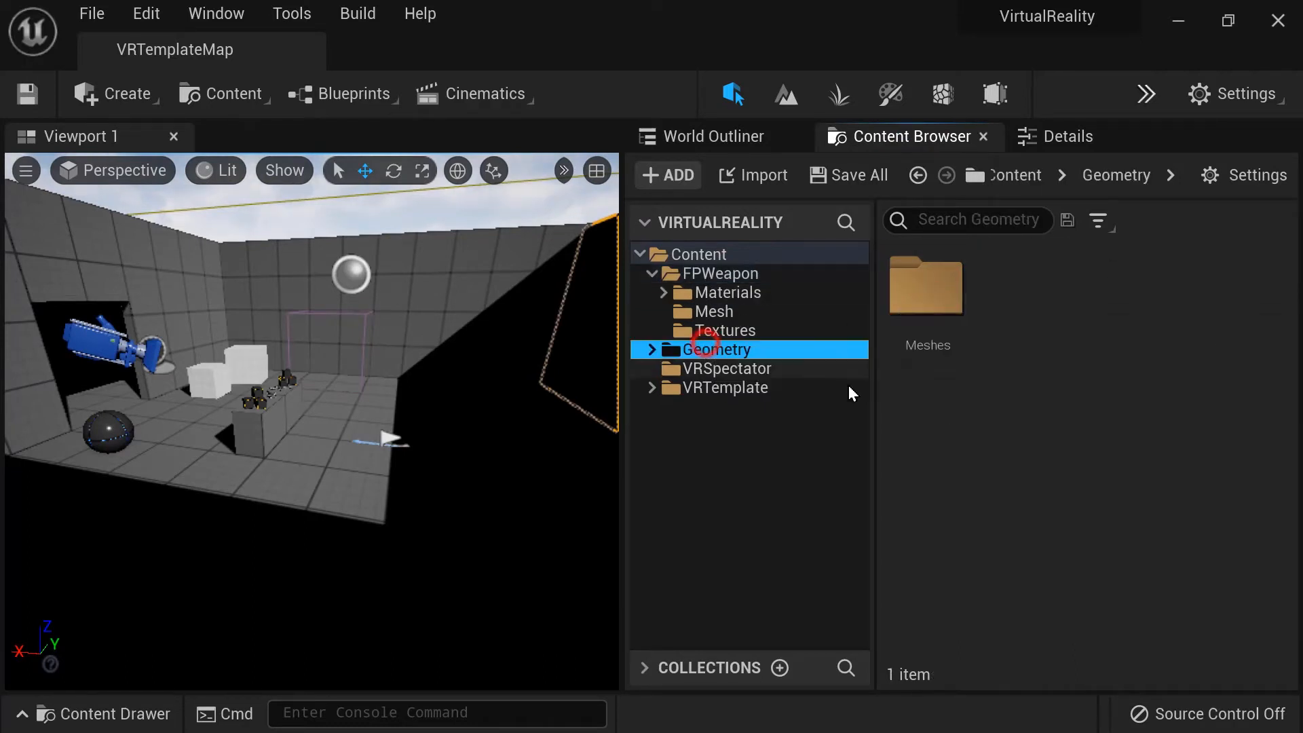
left_click(941, 285)
double_click(941, 285)
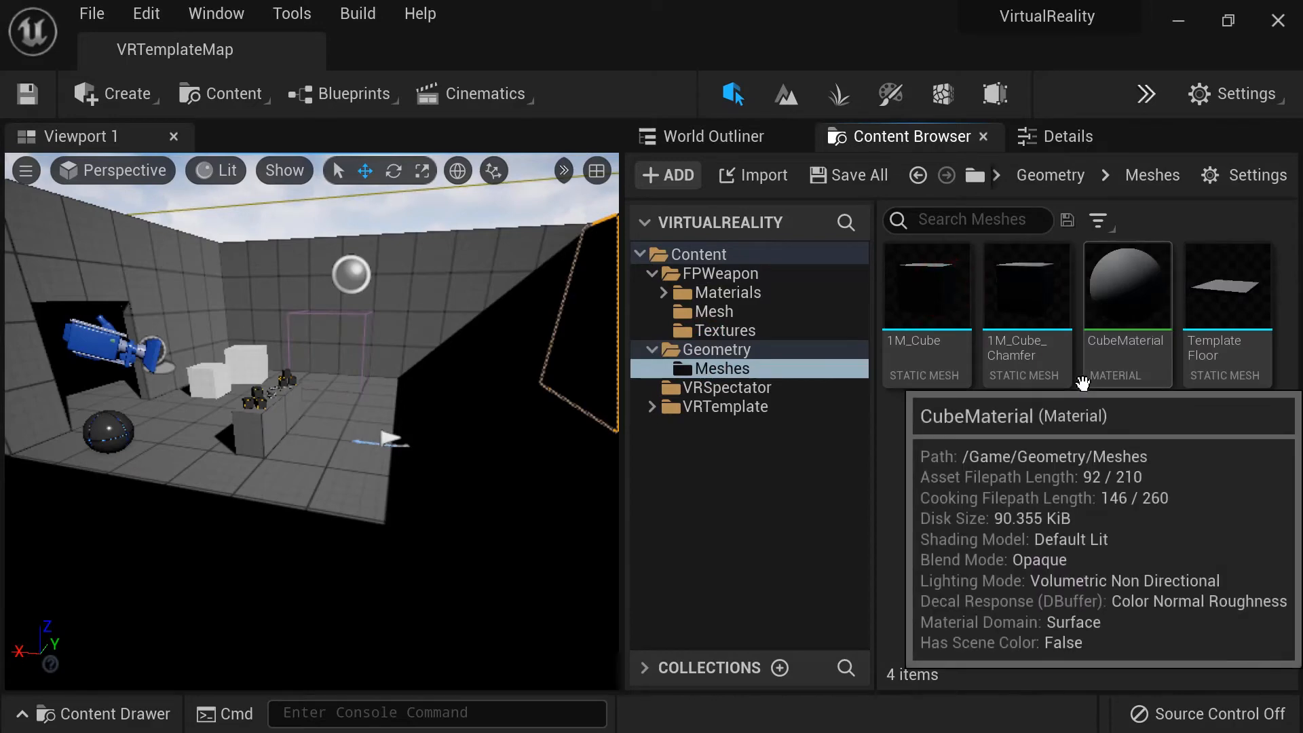
Look into the VRSpectator folder and examine the blueprint classes in VRTemplate's Blueprints folder
left_click(823, 390)
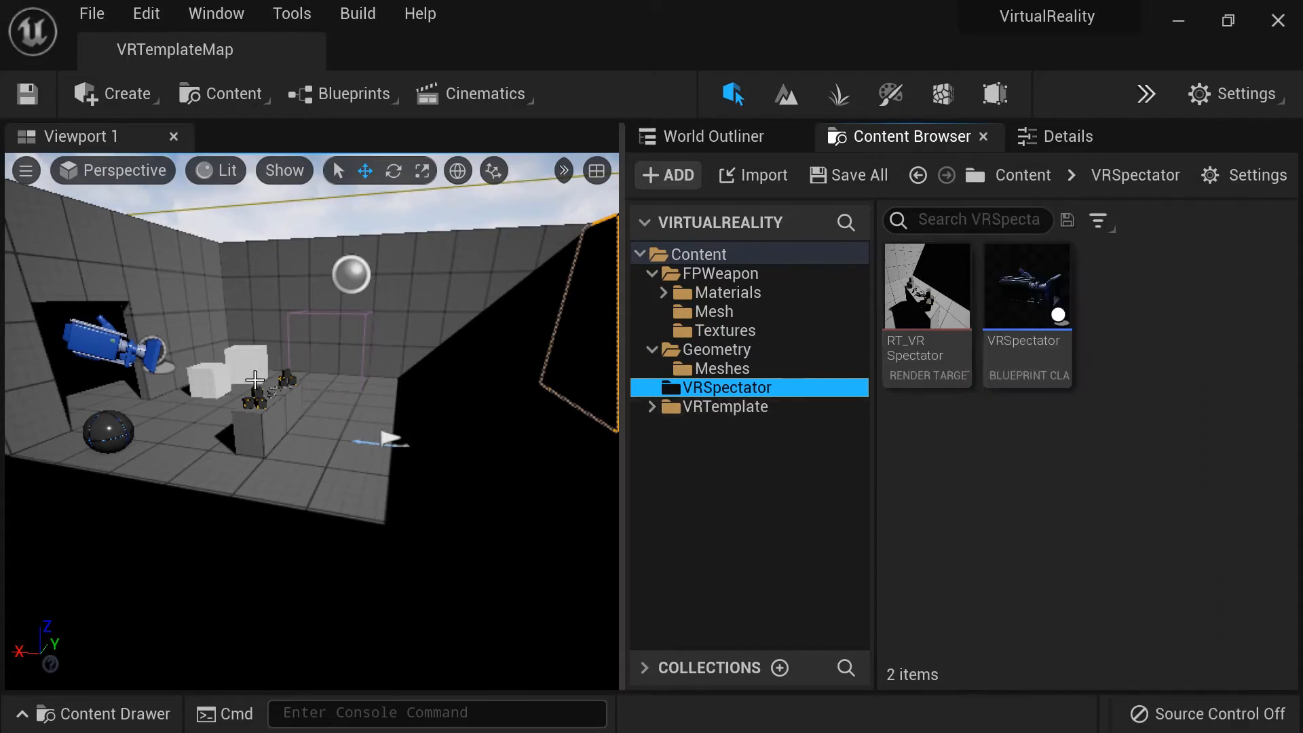
left_click(818, 411)
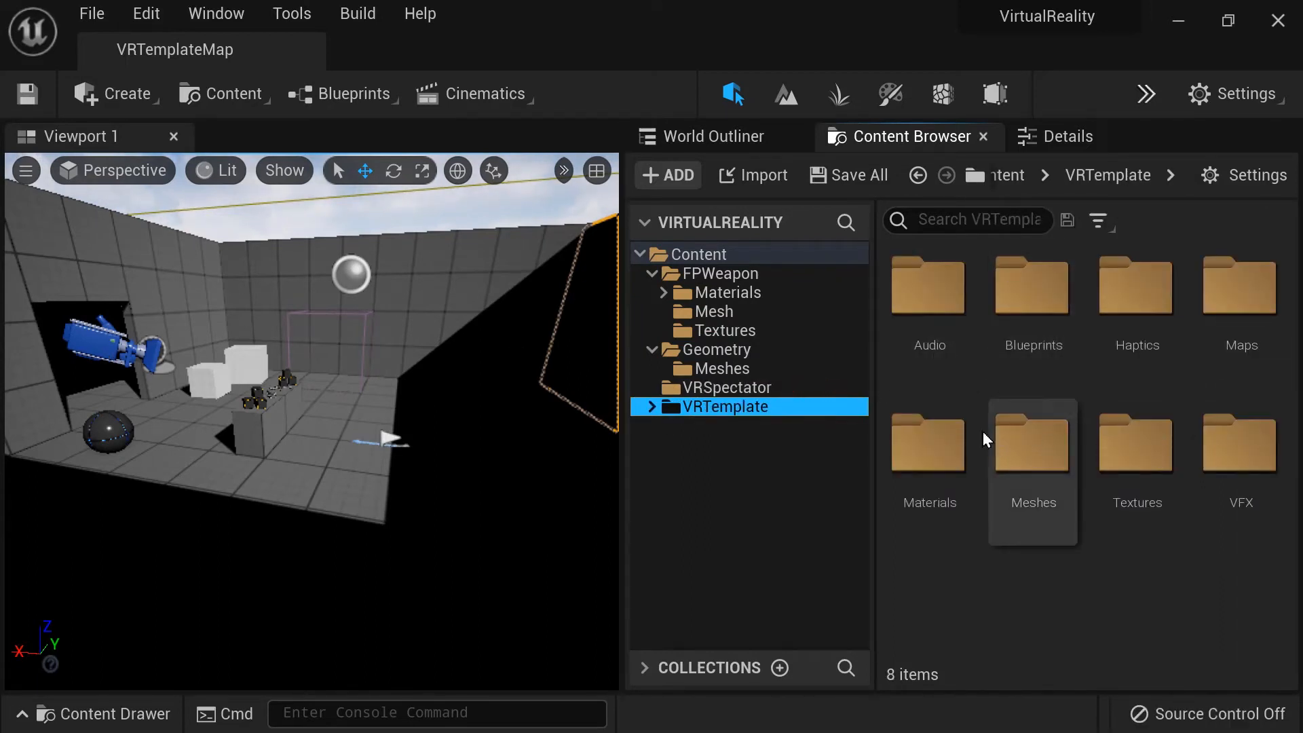
double_click(1032, 327)
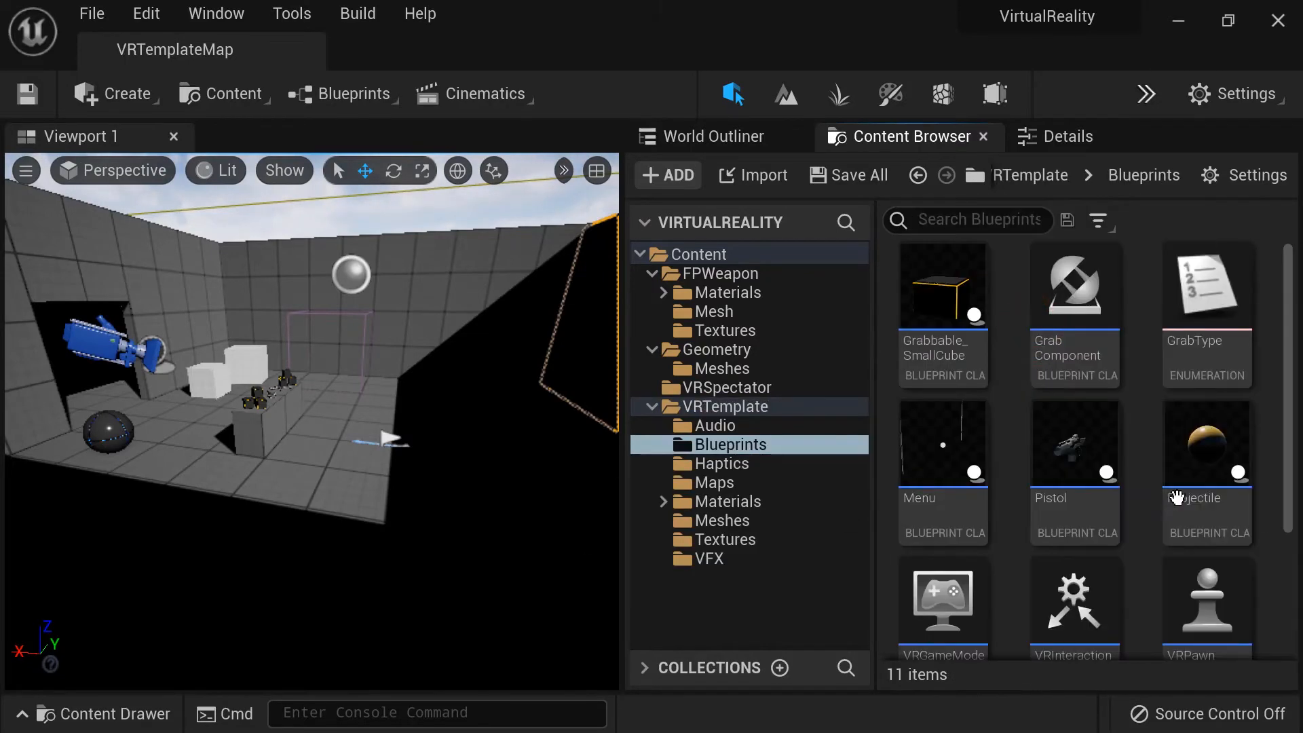
scroll(1171, 494, "down", 1)
scroll(1171, 494, "down", 4)
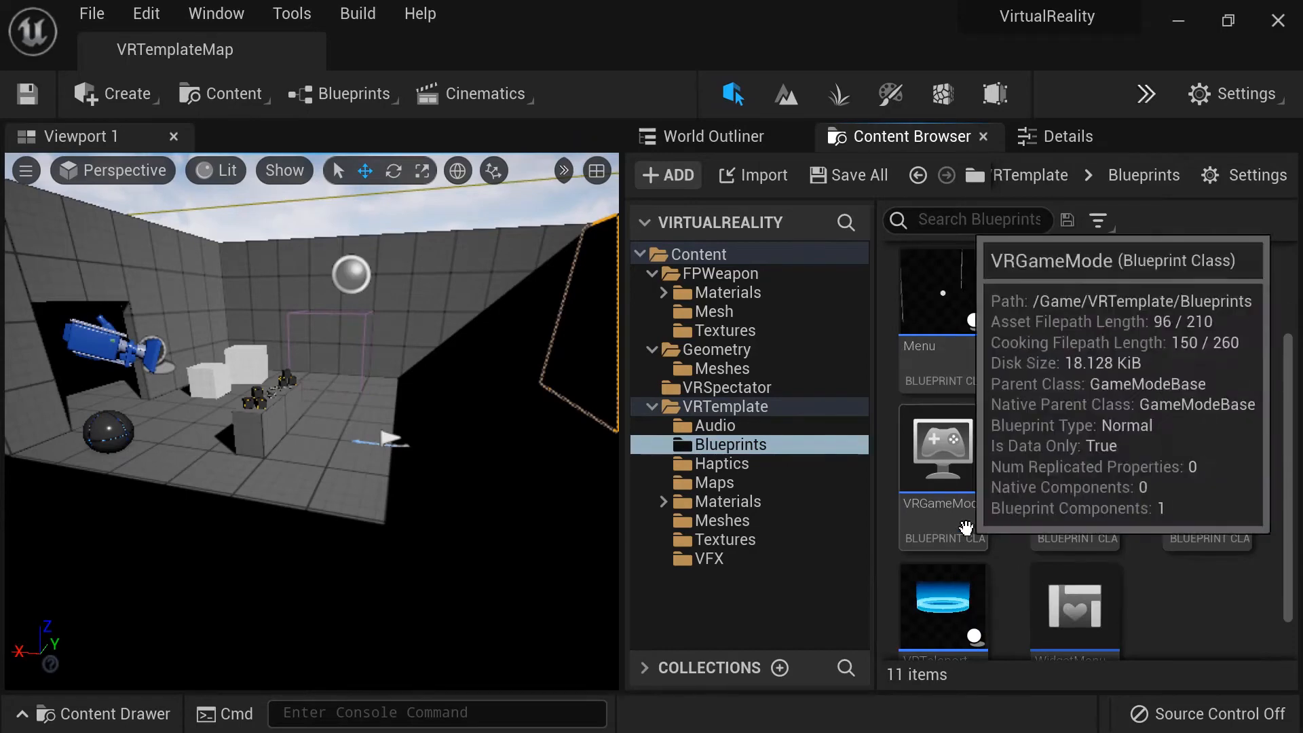
scroll(1153, 651, "down", 1)
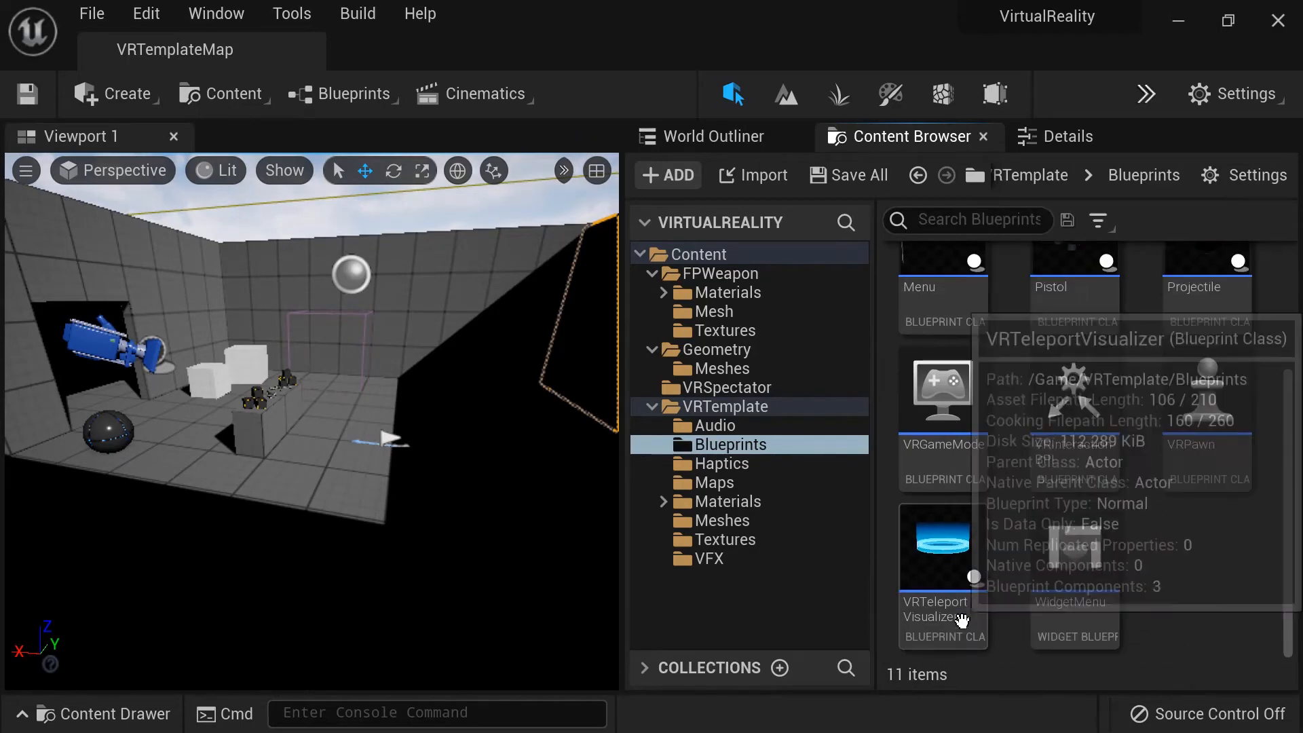
mouse_move(962, 625)
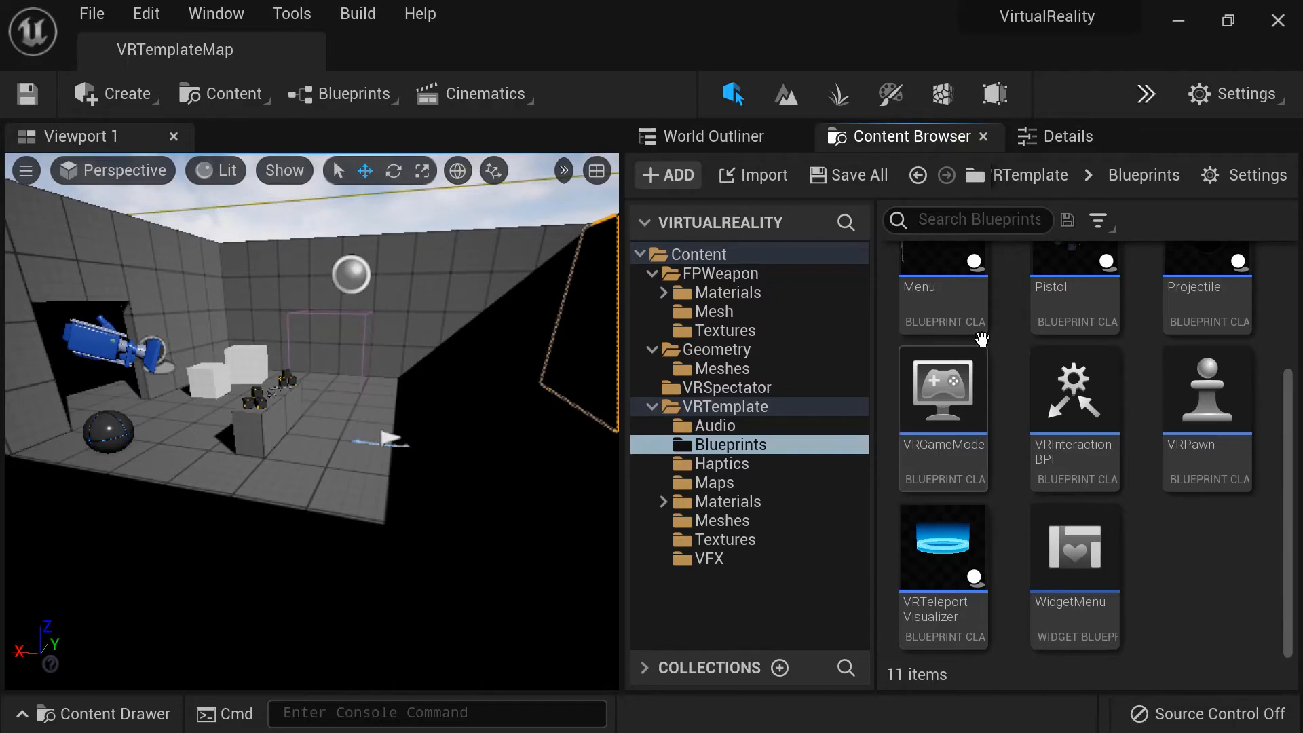
mouse_move(1055, 562)
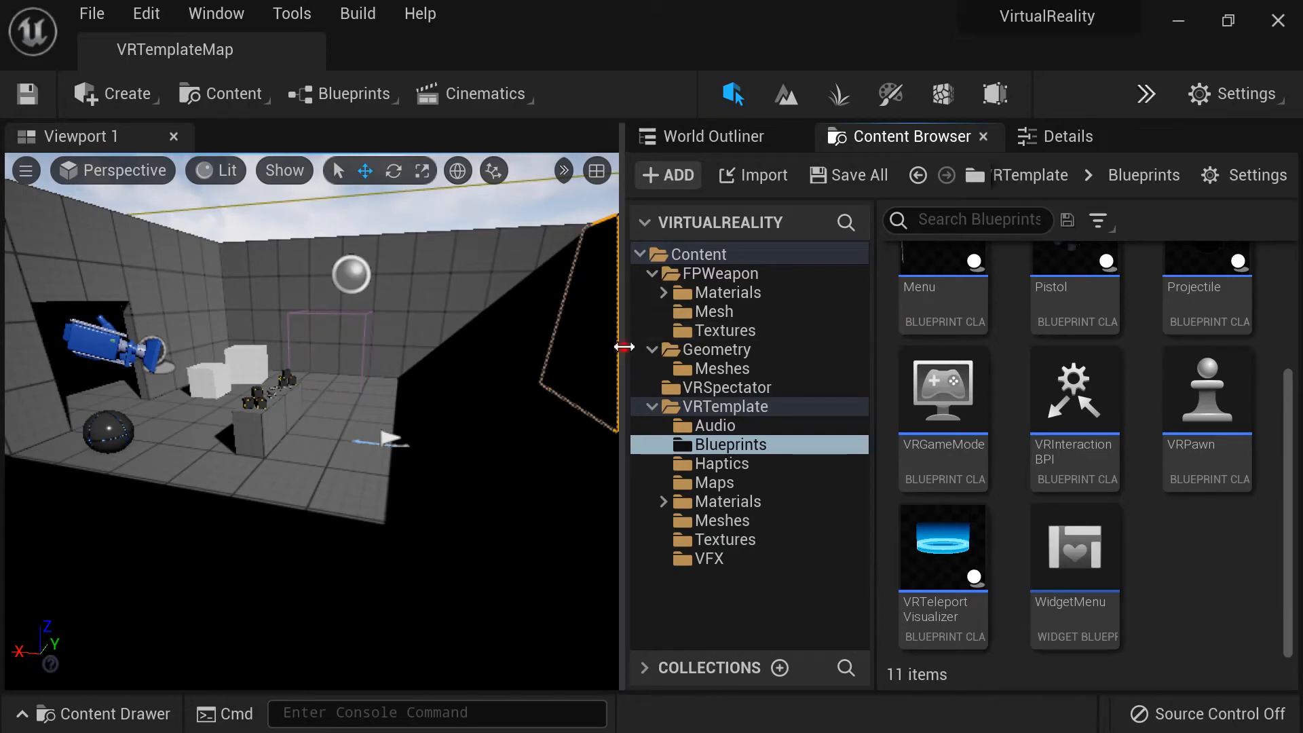
Widen the Content Browser slightly and collapse the VRTemplate, Geometry and FPWeapon folders
left_click_drag(621, 345, 567, 358)
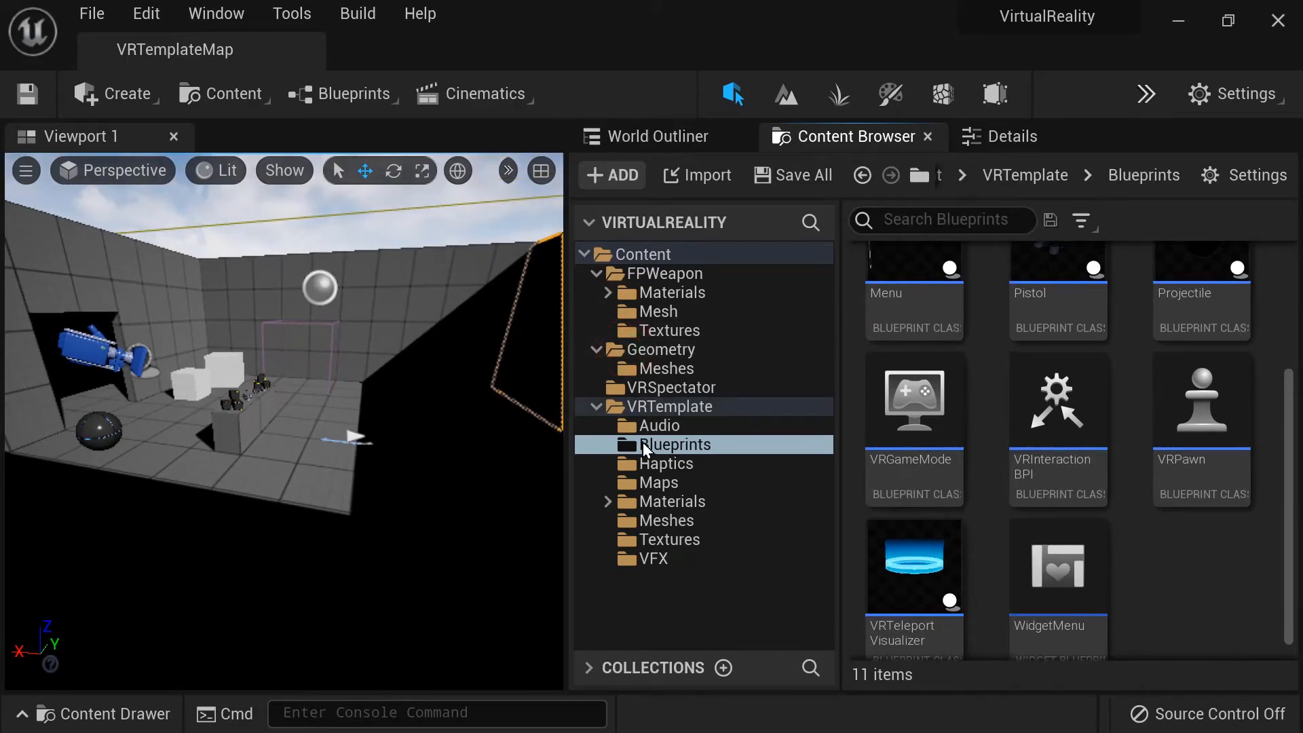
mouse_move(899, 582)
left_click(597, 408)
left_click(597, 349)
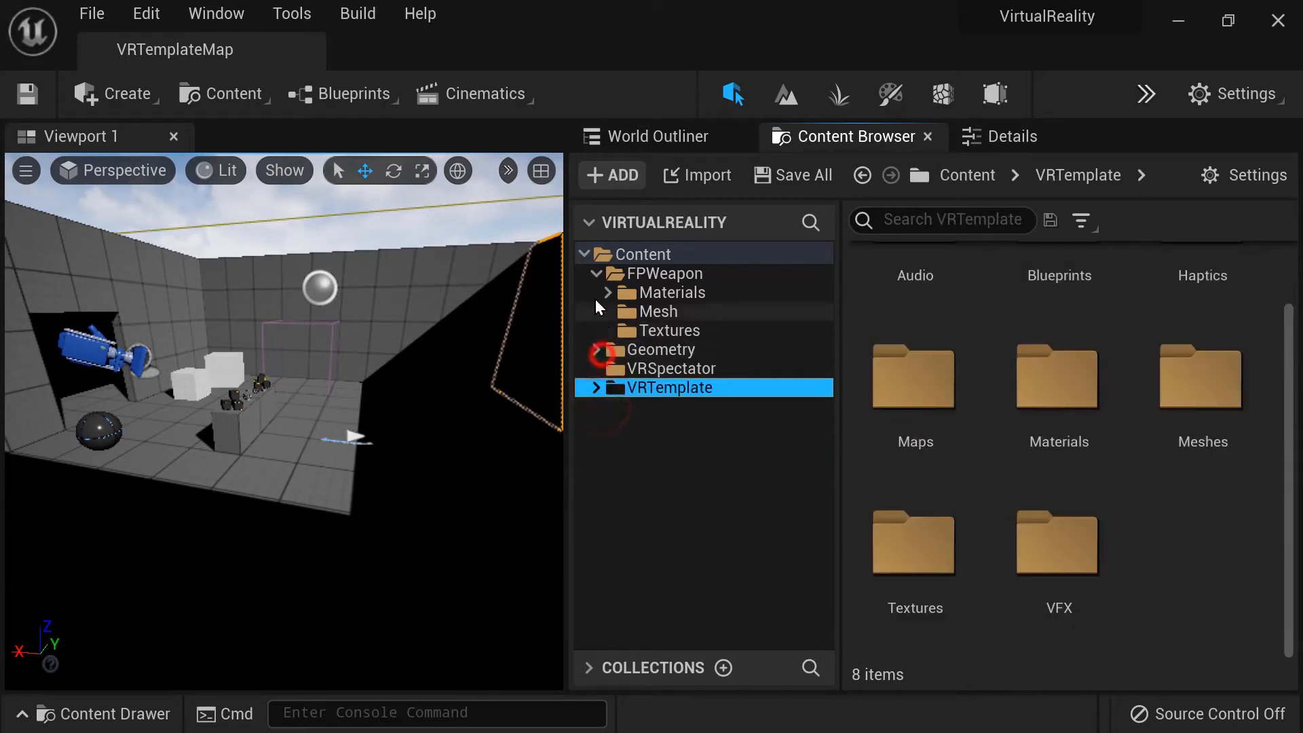
left_click(596, 274)
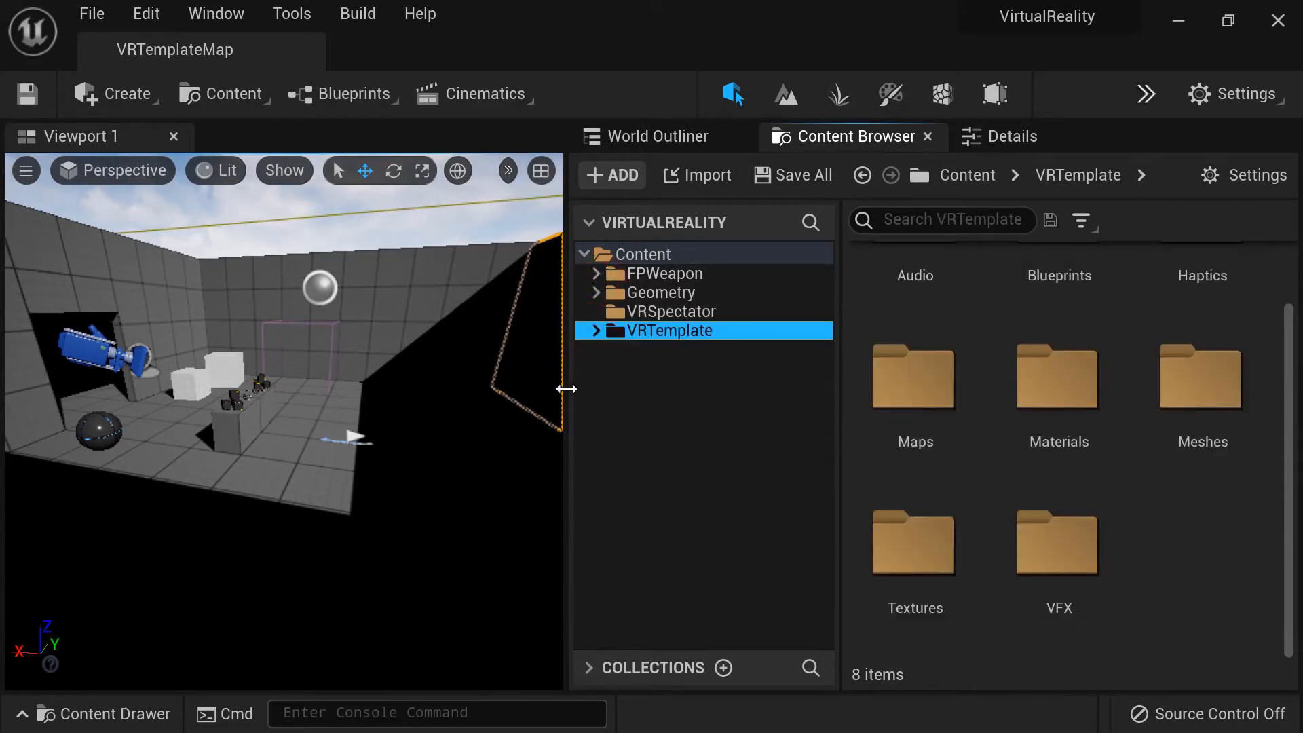
Expand the viewport to nearly the full editor width and select the table in the level
left_click_drag(573, 426, 1296, 317)
left_click_drag(884, 457, 896, 408)
left_click_drag(718, 509, 722, 511)
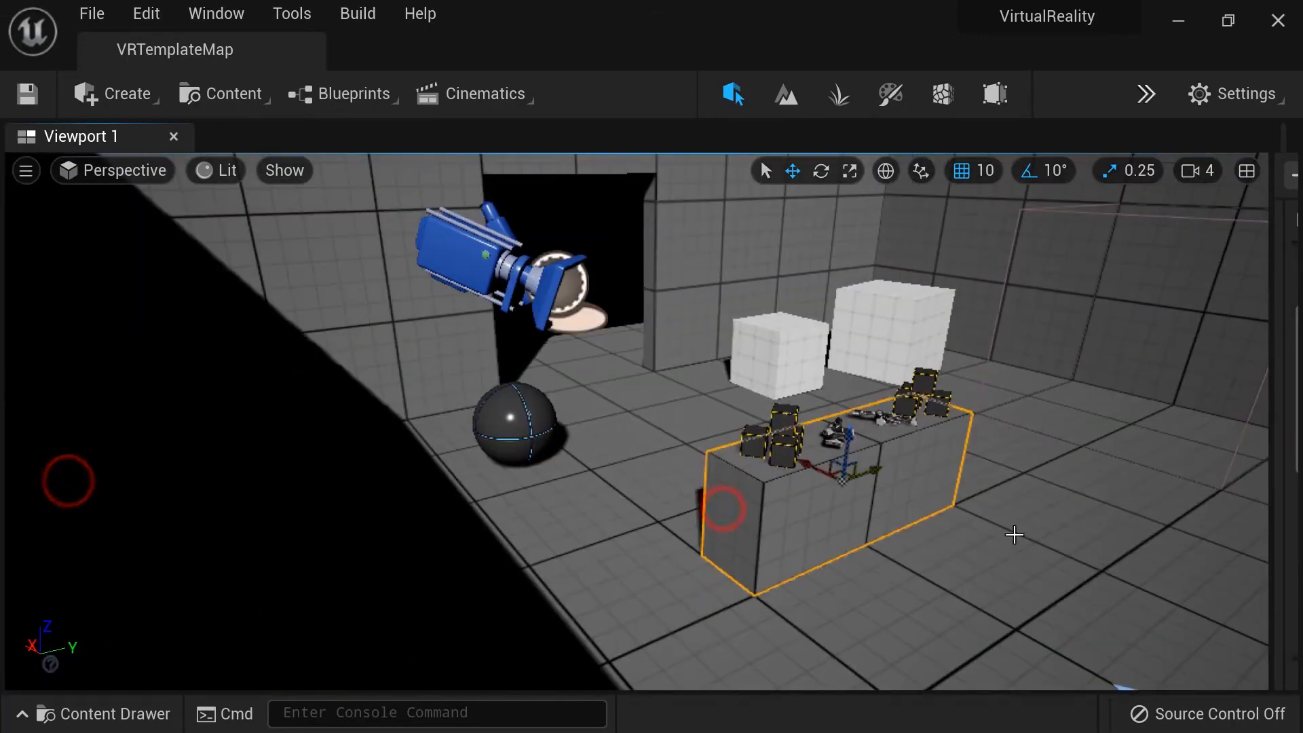
Select the floor and a small cube of the far stack to examine the objects around the table
left_click(995, 530)
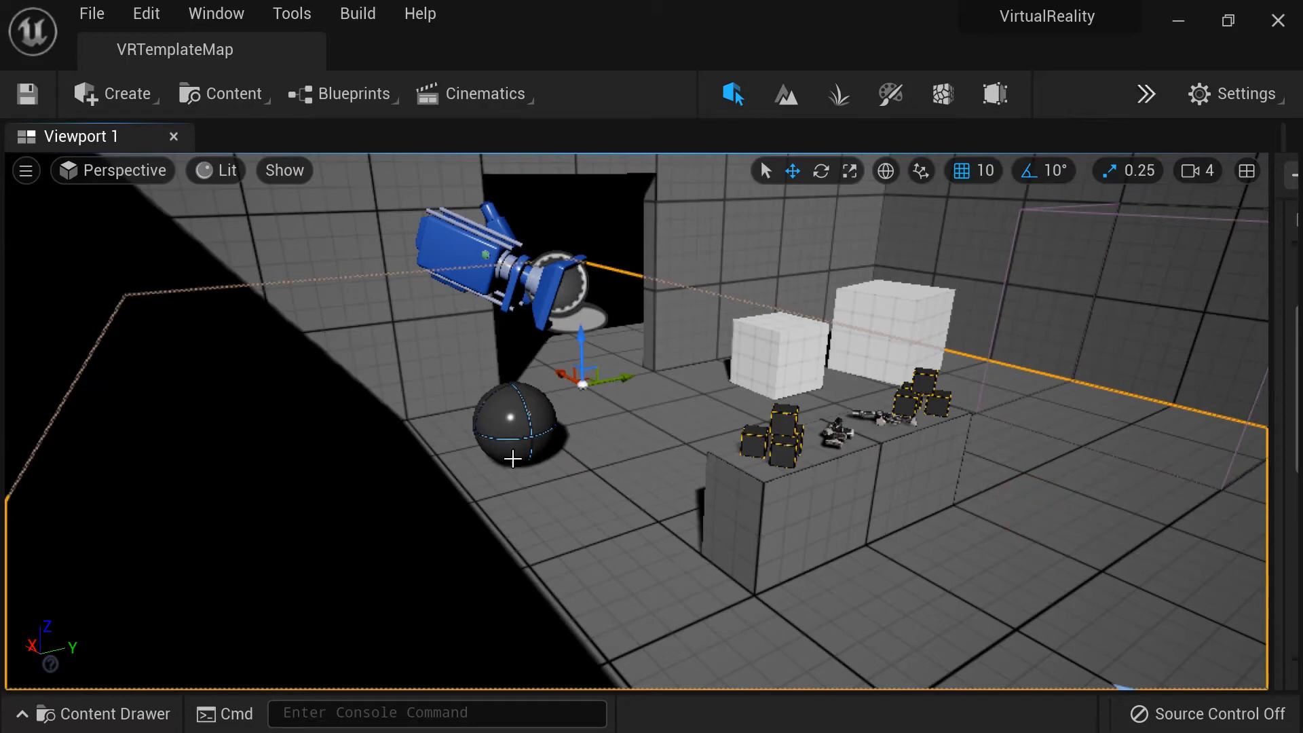
left_click(901, 464)
left_click(875, 390)
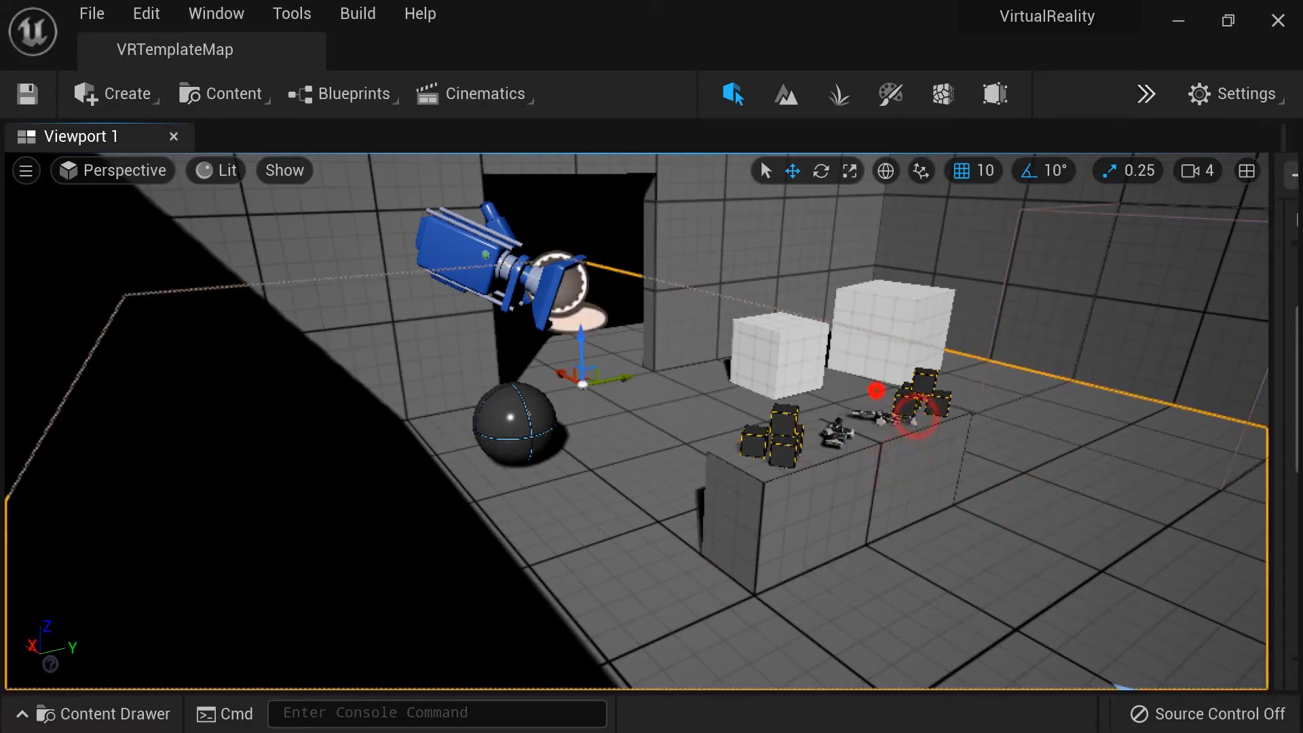
left_click(930, 397)
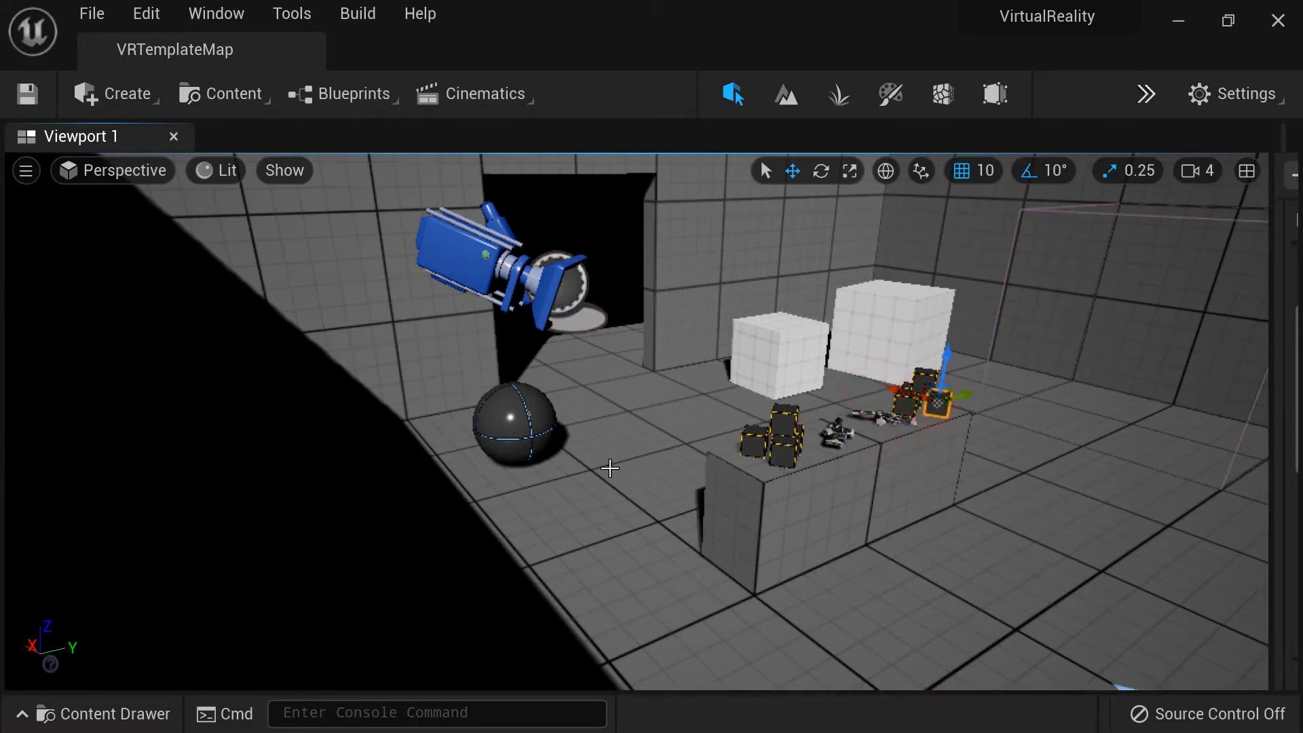
left_click(524, 412)
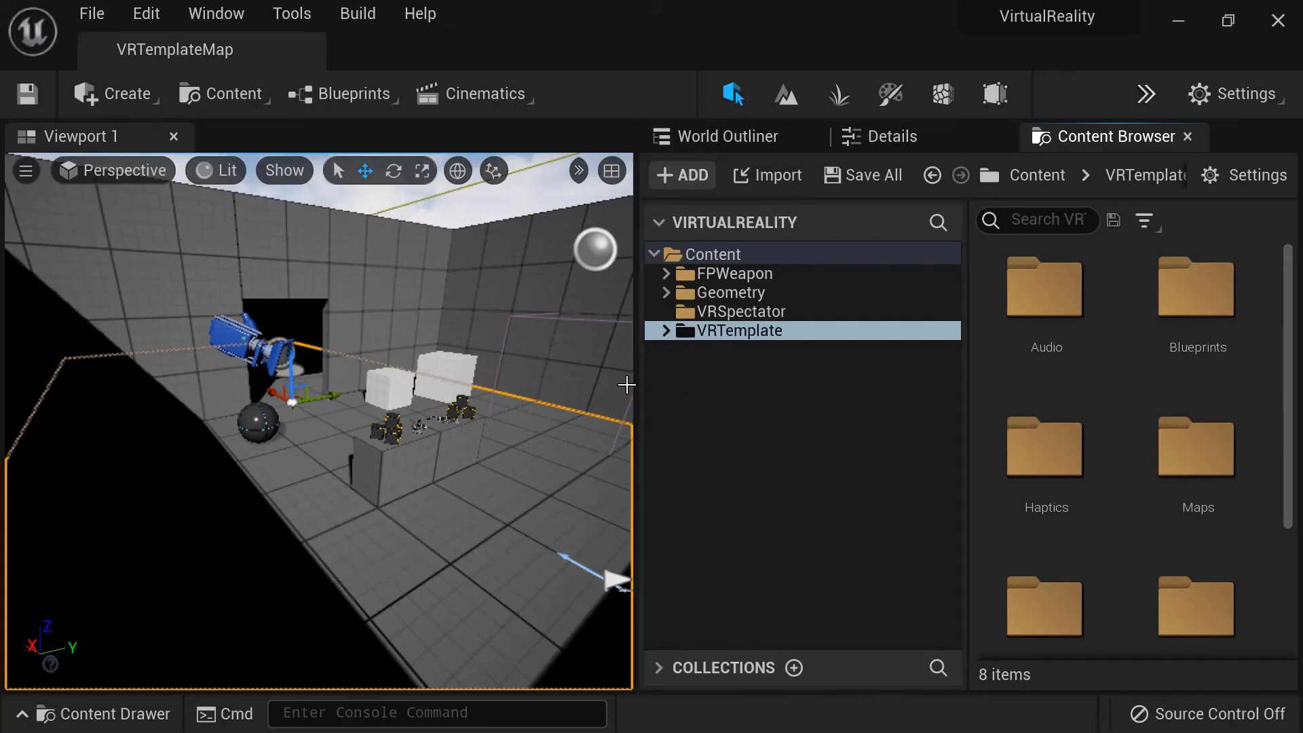
Size the viewport to a little over half the editor width and view the table with its cubes and pistols from the front
left_click_drag(634, 385, 833, 343)
scroll(661, 432, "up", 4)
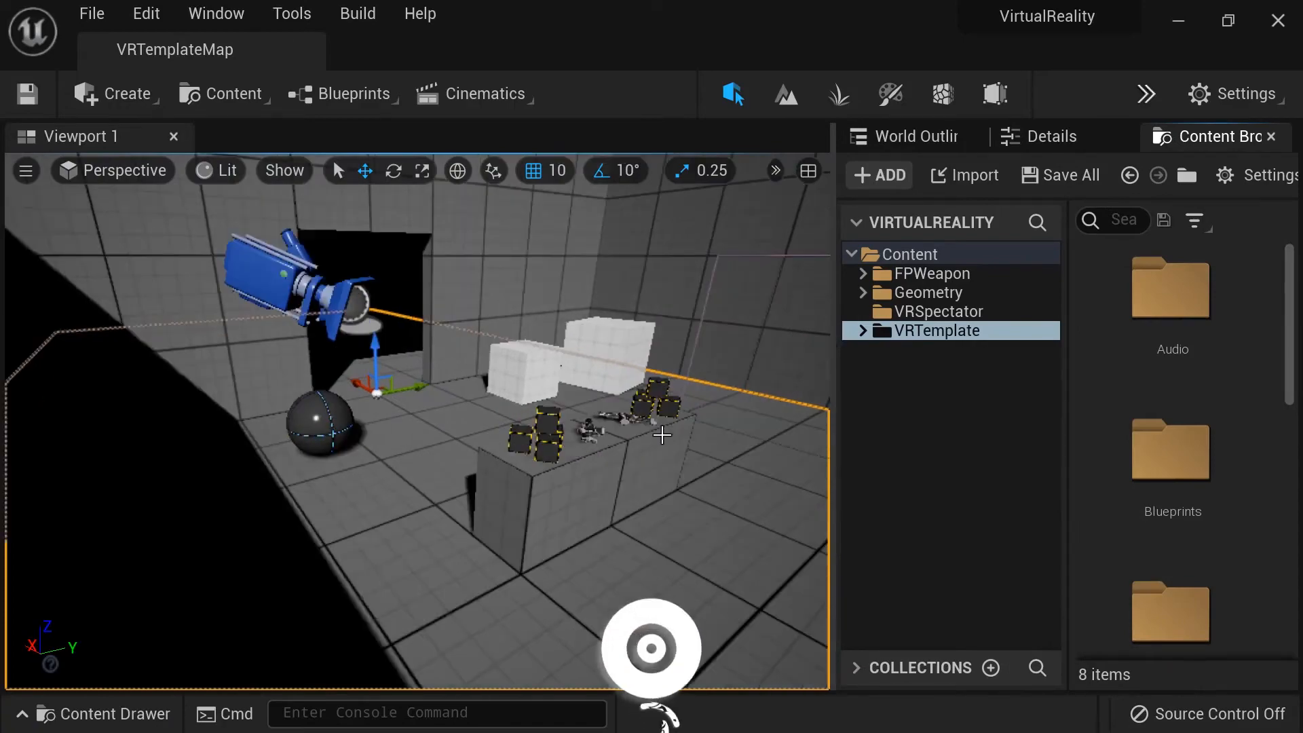
right_click_drag(678, 490, 684, 494)
left_click_drag(683, 493, 673, 500)
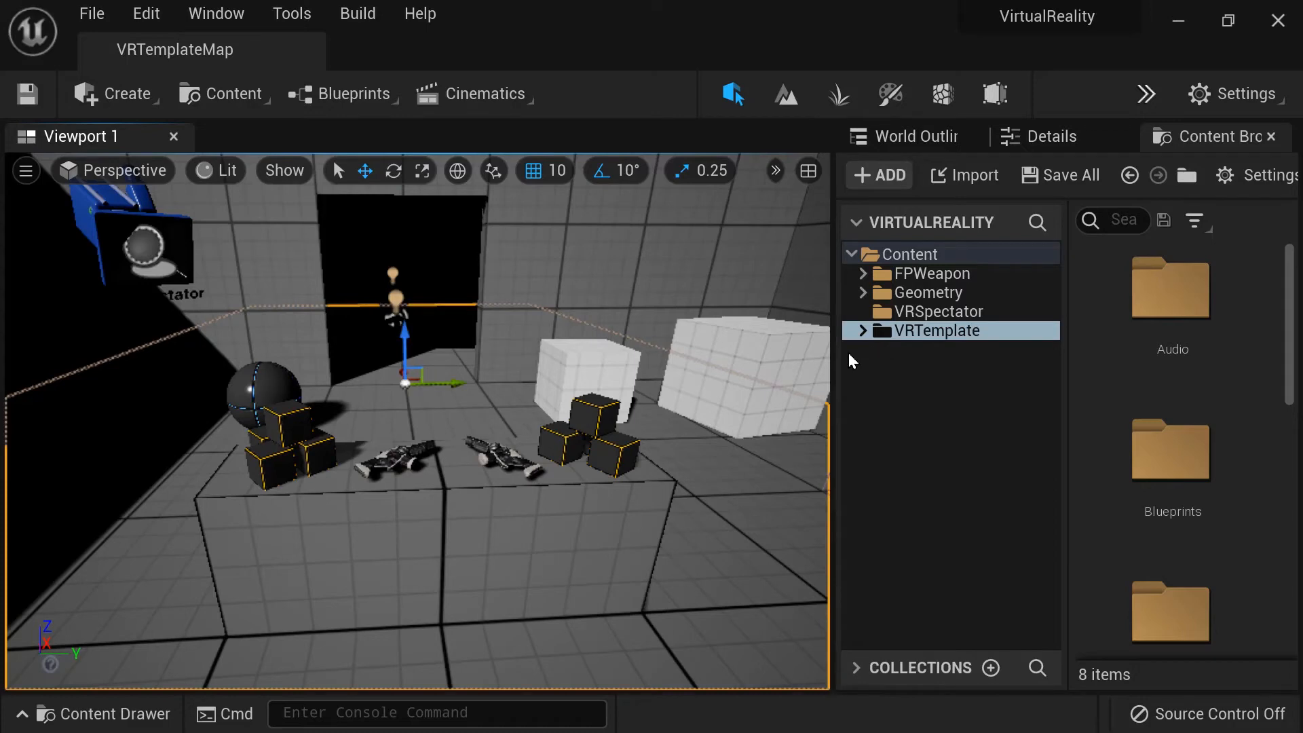
scroll(547, 398, "down", 3)
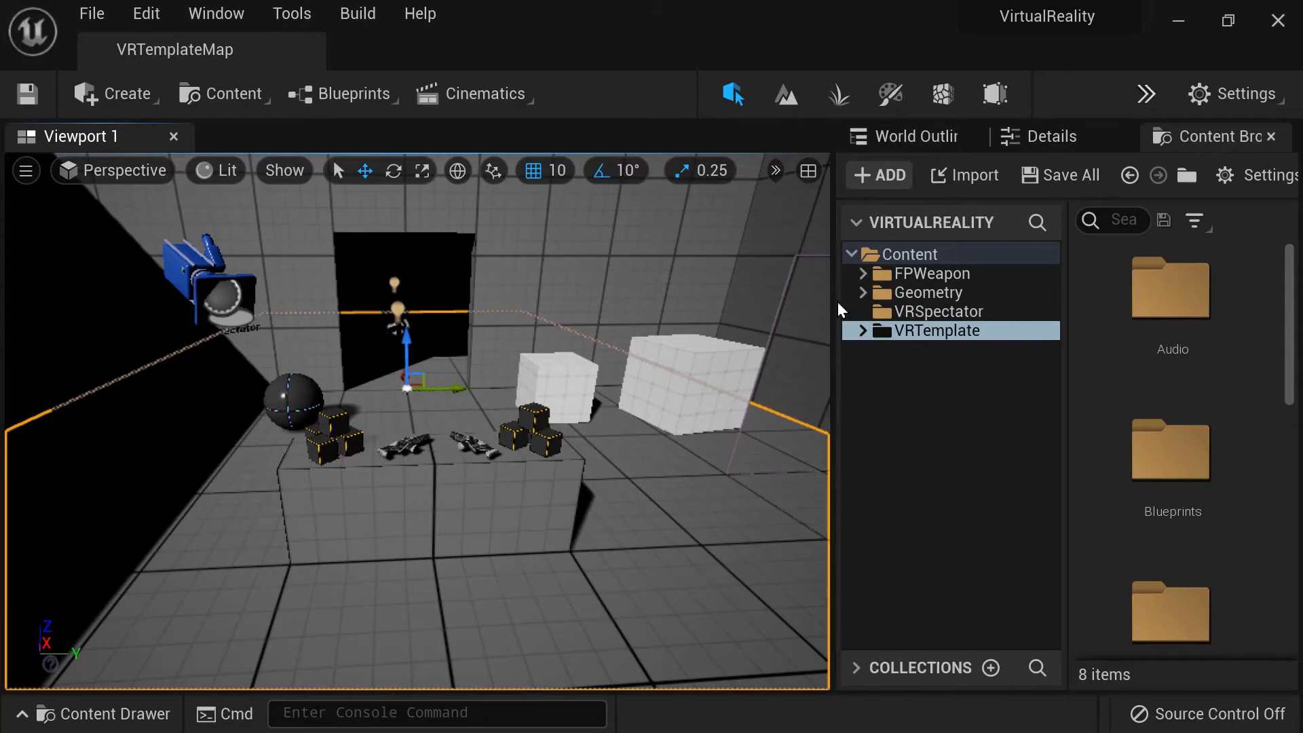
left_click_drag(840, 311, 759, 343)
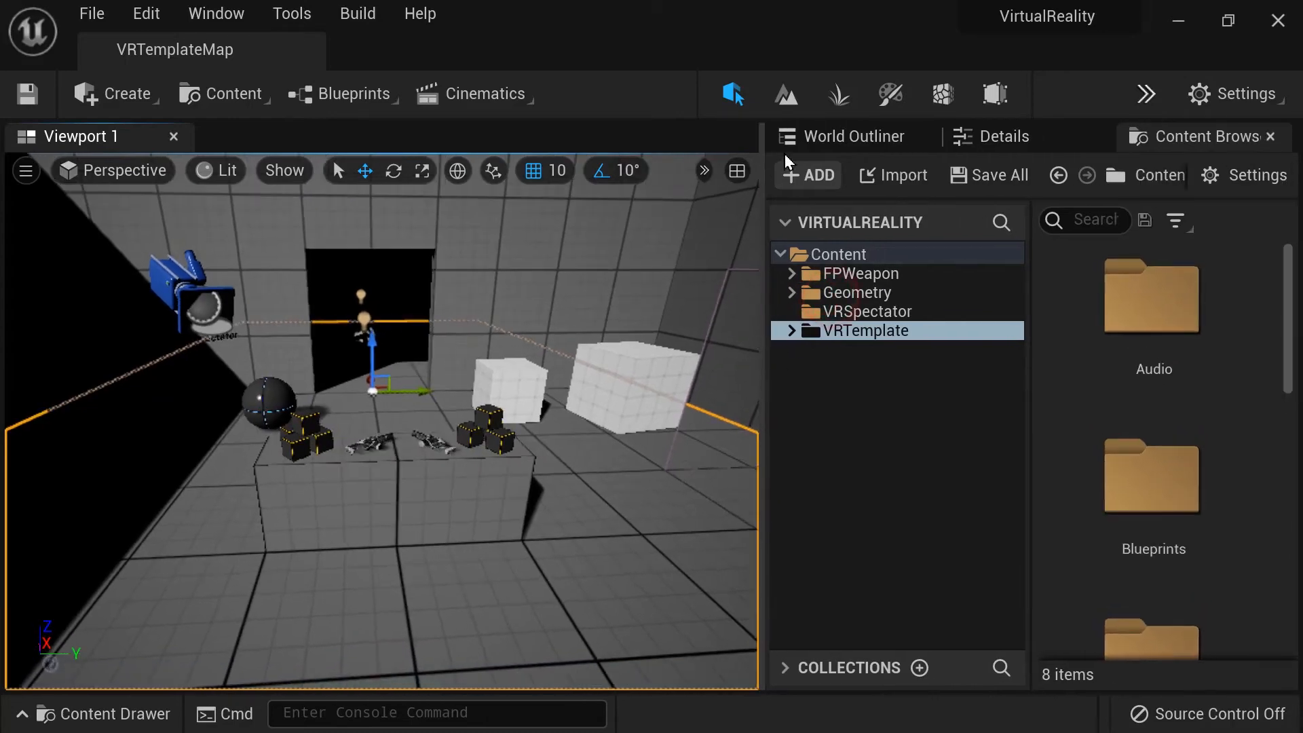
Create a folder named FBX_Files in the project's Content folder and open it
left_click(806, 178)
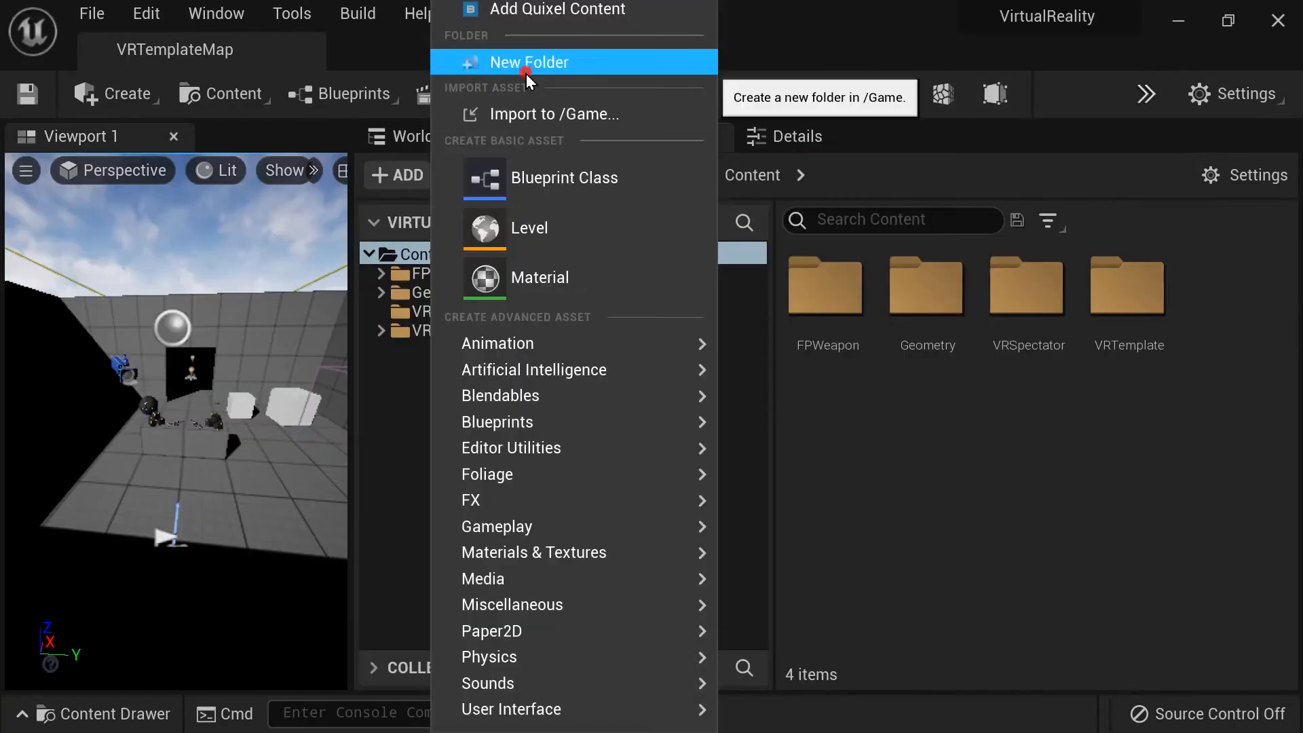
left_click(526, 68)
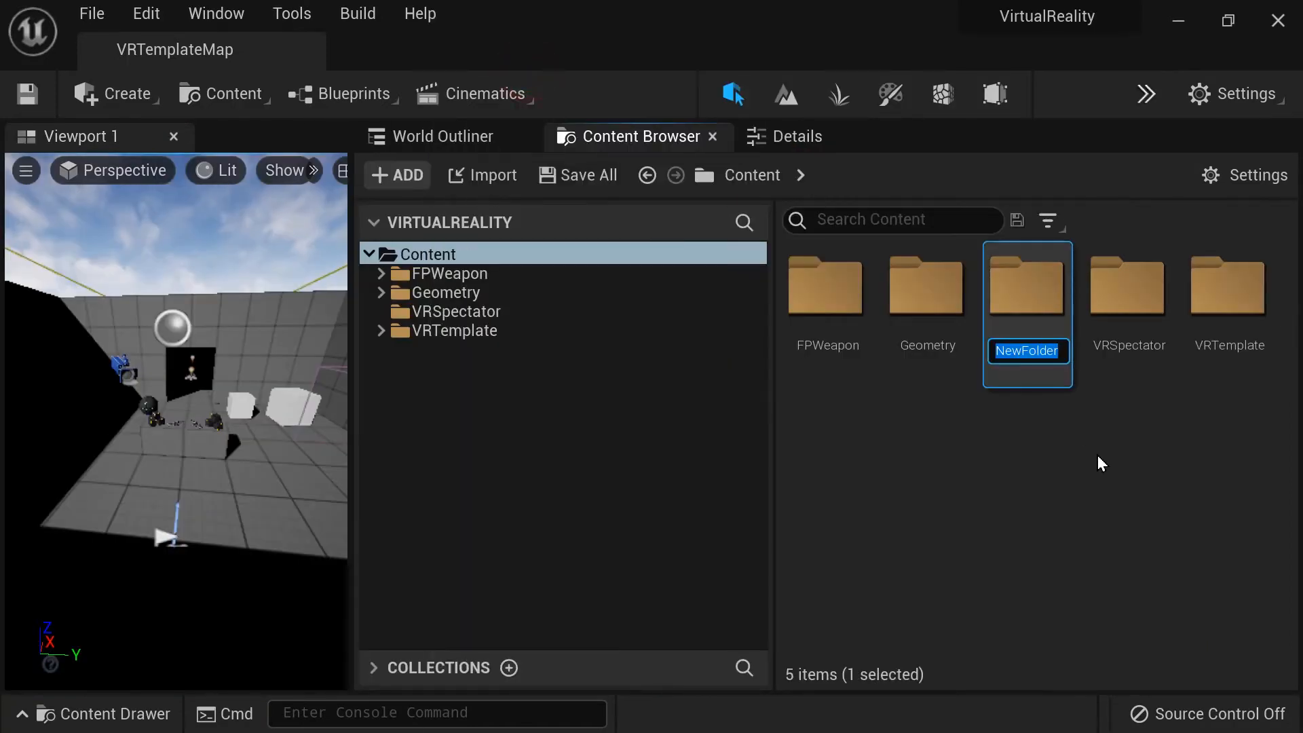
type("FBX_Files")
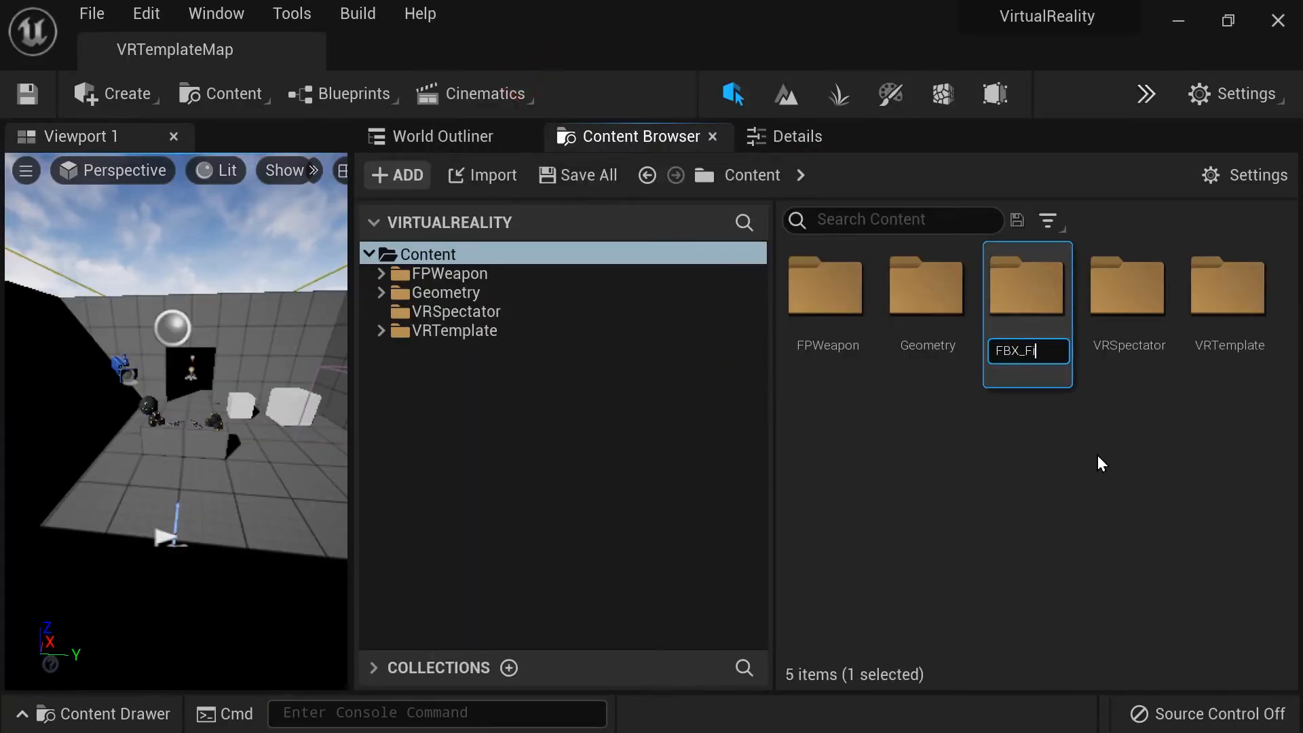
key("Return")
double_click(816, 313)
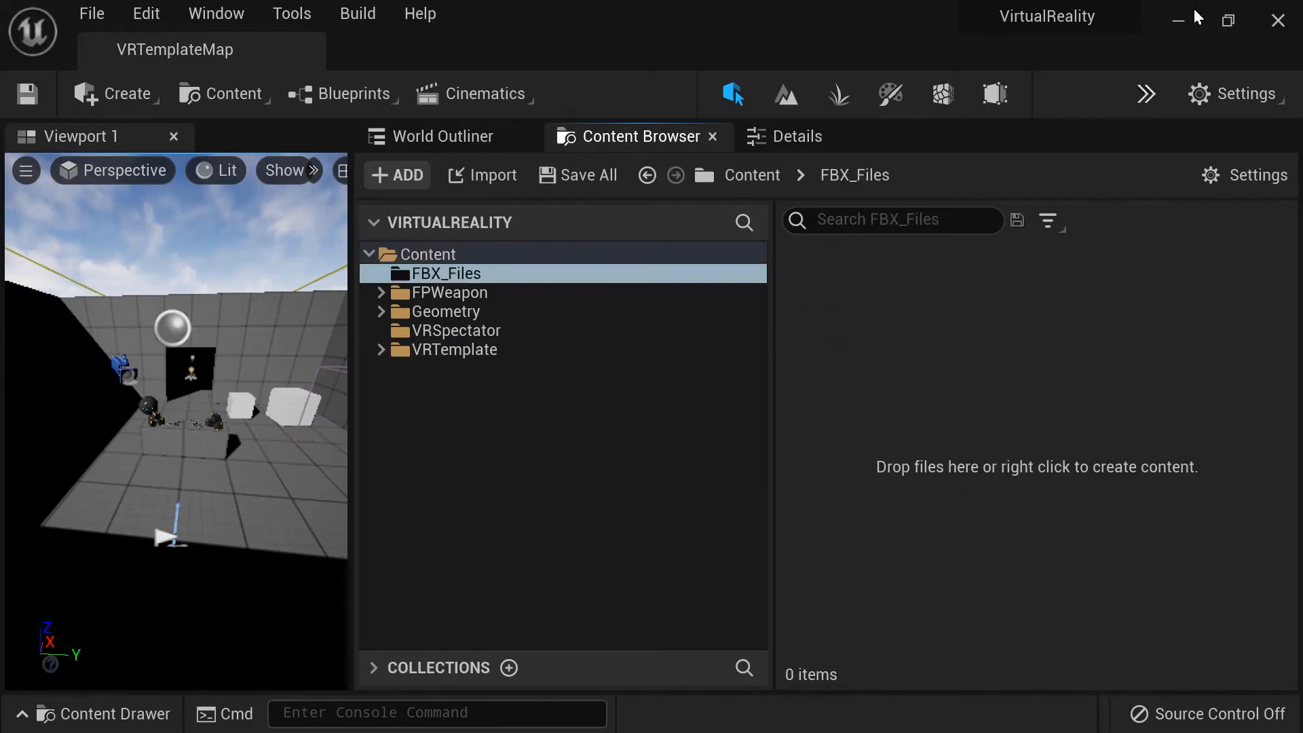
Place the editor beside File Explorer and select everything inside the FBX Bowling Files folder
left_click(1230, 30)
key("super+Right")
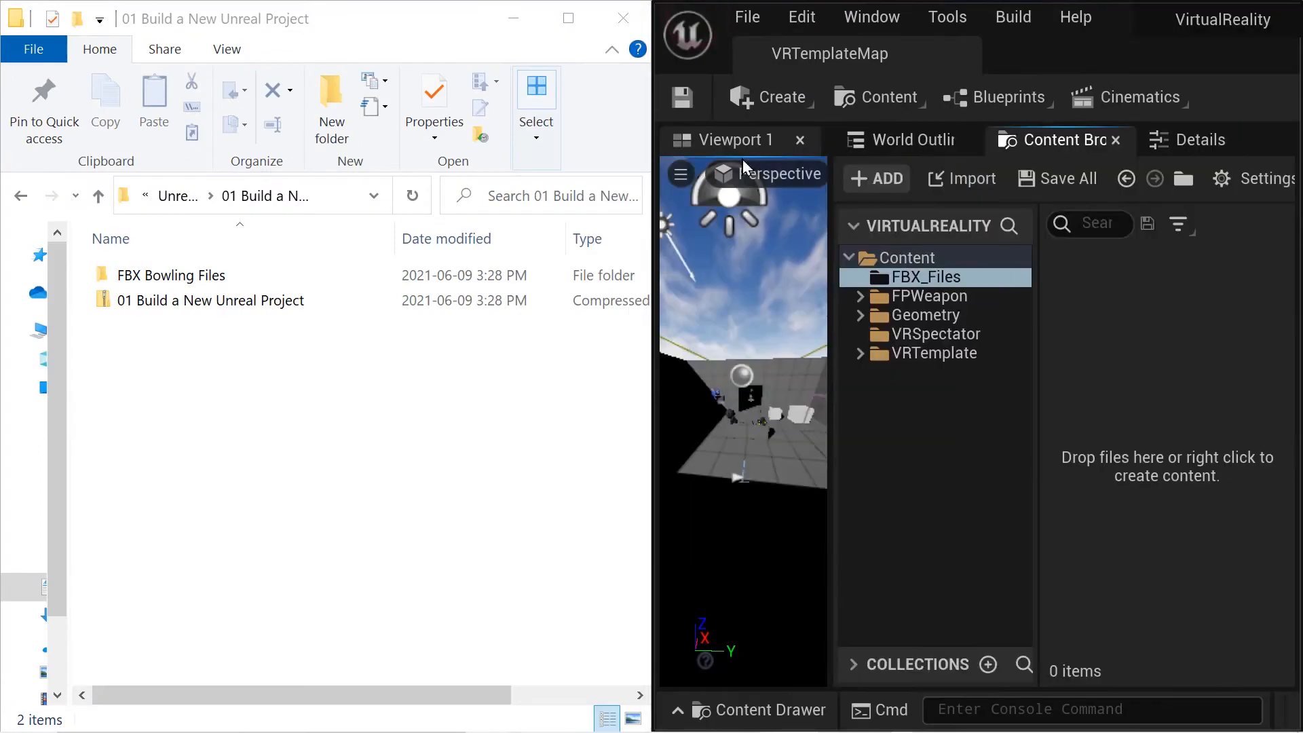
left_click(238, 275)
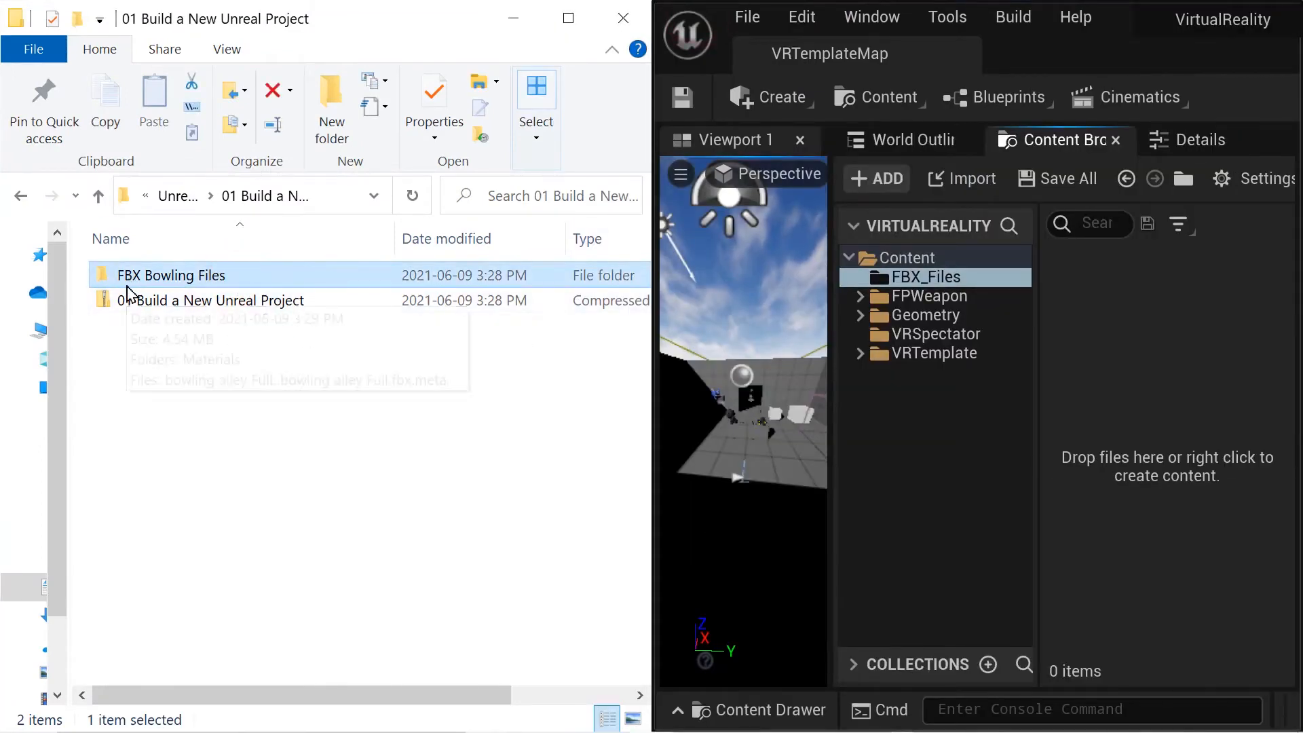
double_click(237, 276)
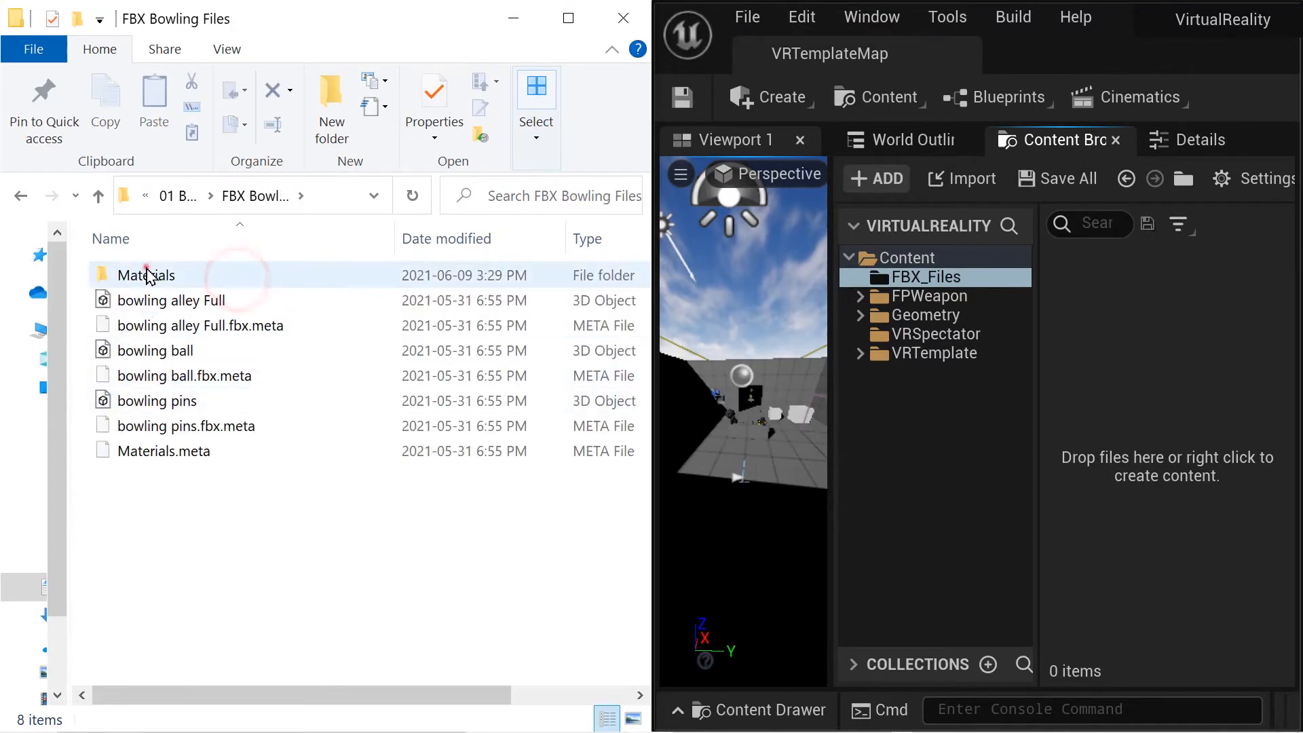
left_click(146, 274)
left_click(169, 450, "shift")
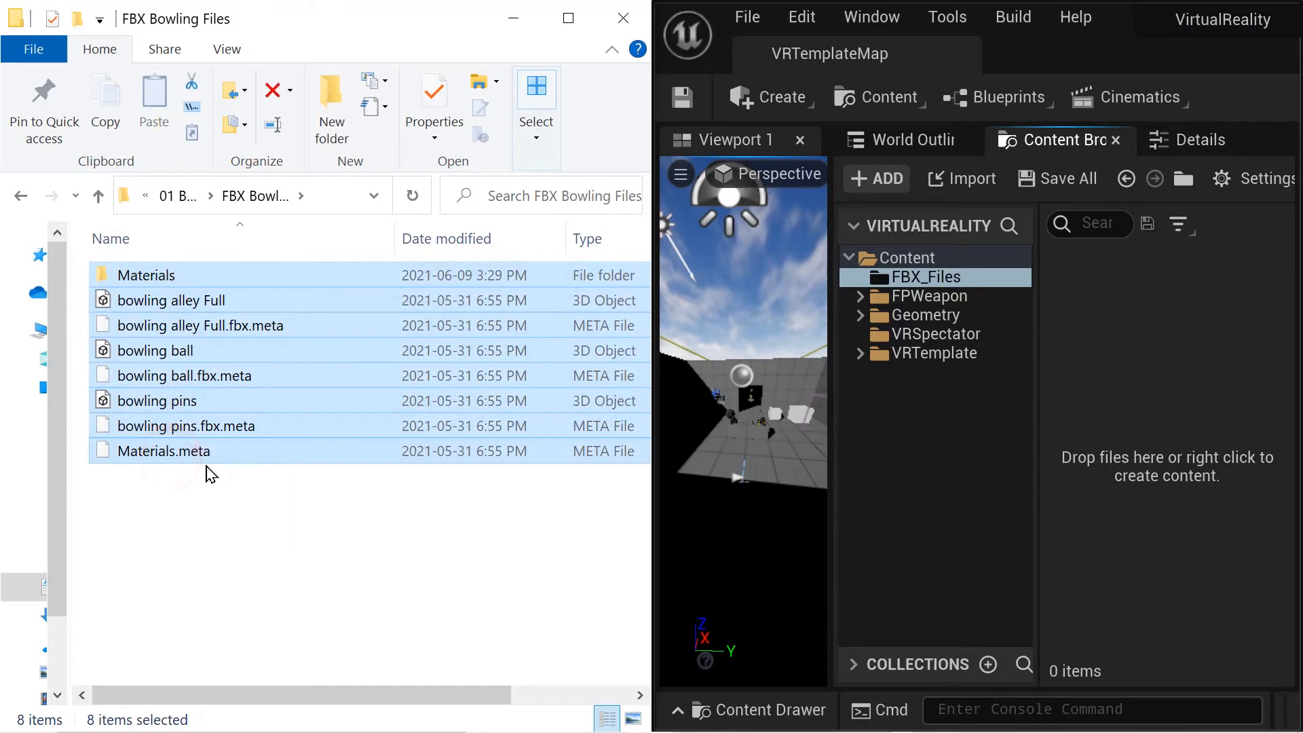
Start an asset import into FBX_Files and browse to Unreal VR Source Files, 01 Build a New Unreal Project, FBX Bowling Files
left_click(1158, 387)
left_click(894, 165)
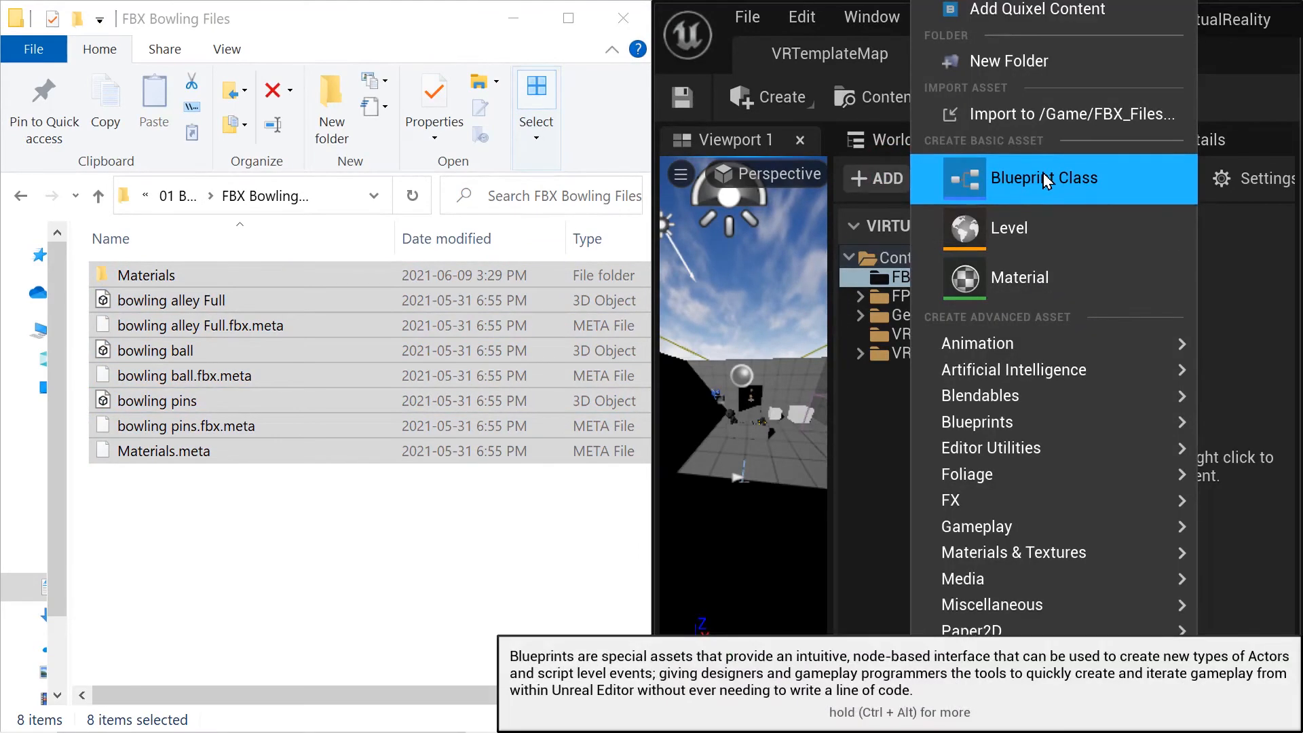
left_click(1052, 114)
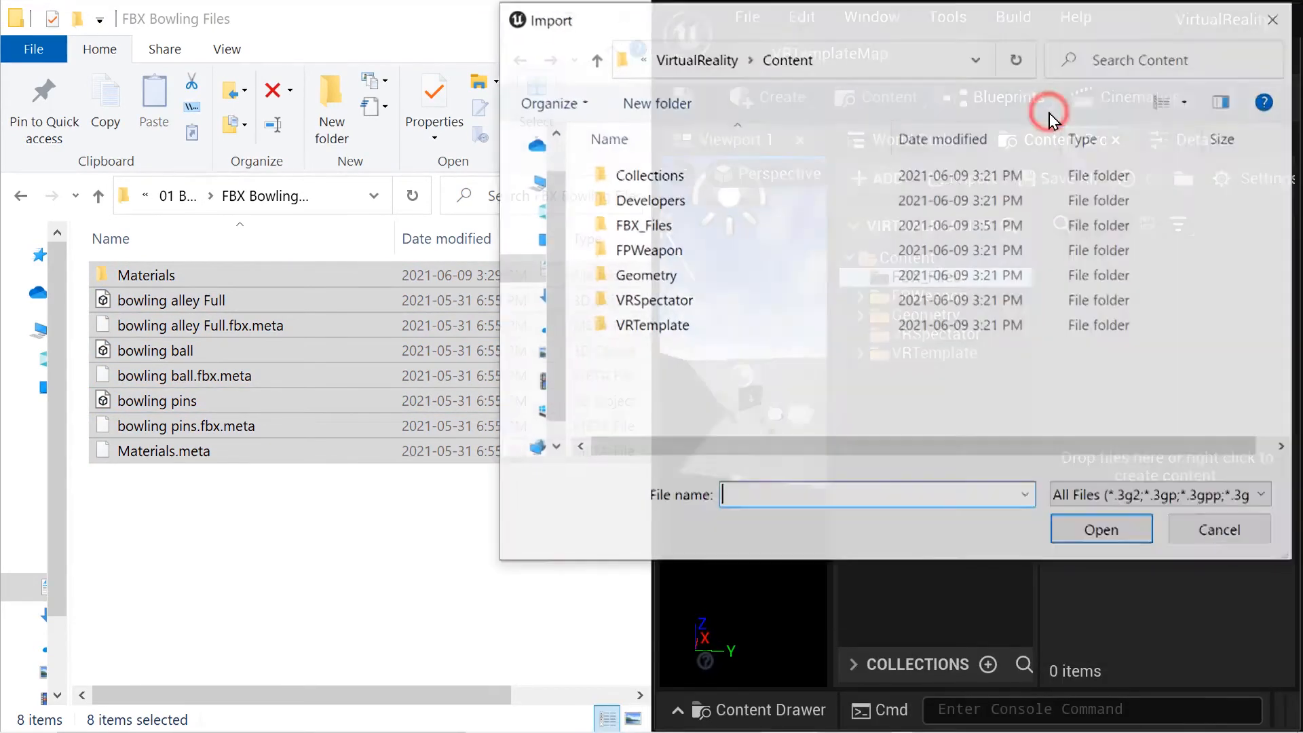
left_click(725, 70)
left_click(725, 70)
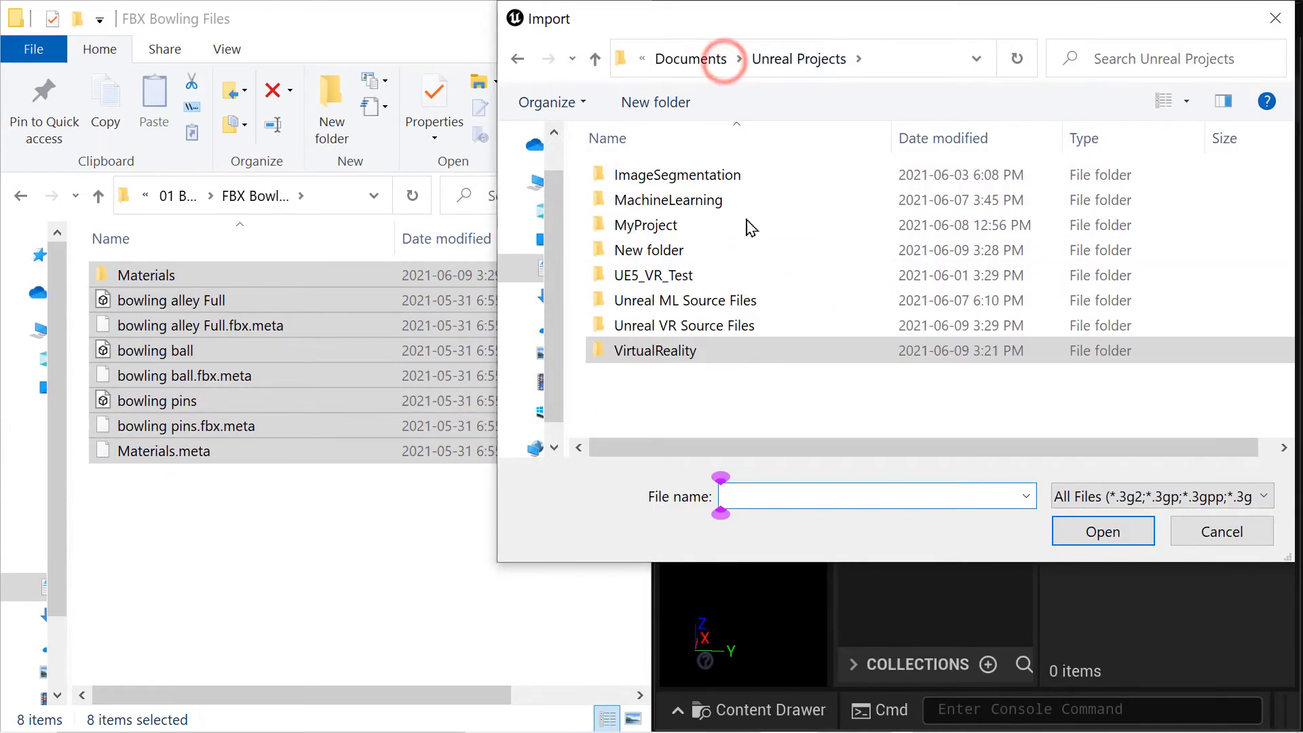
double_click(734, 325)
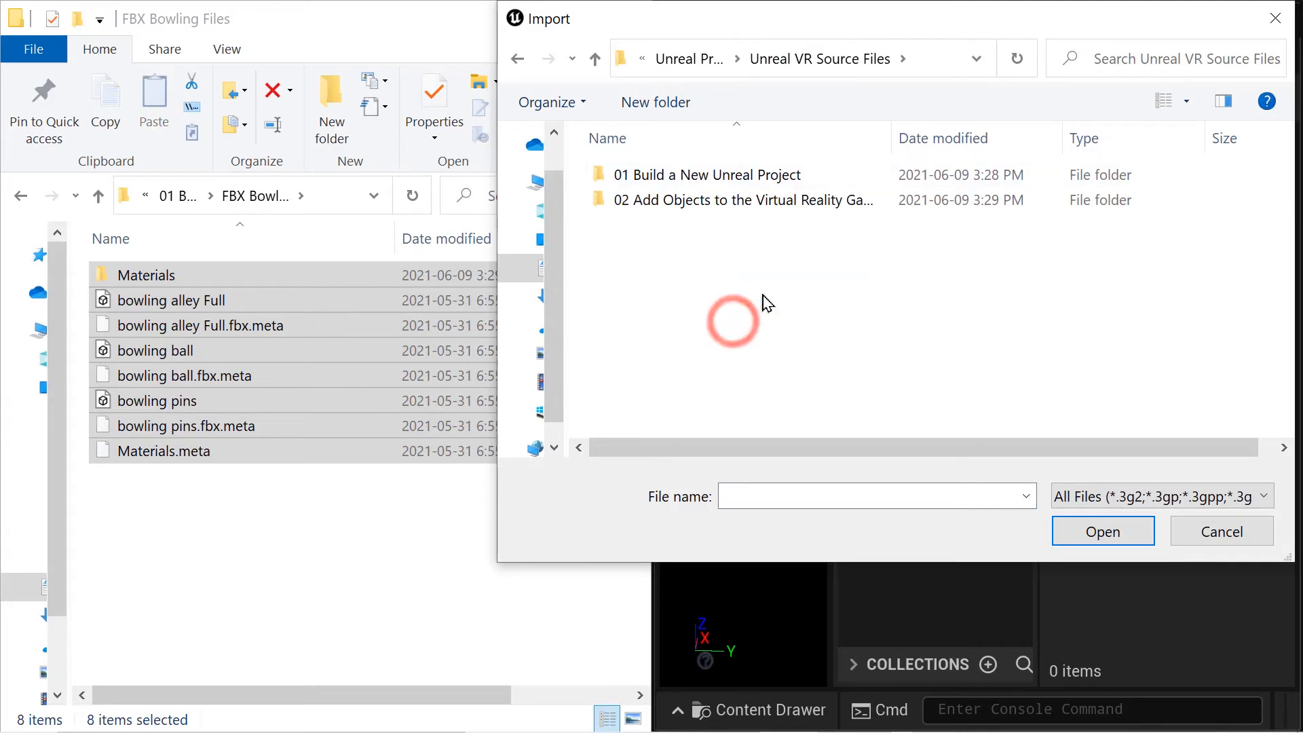
double_click(777, 175)
left_click(748, 176)
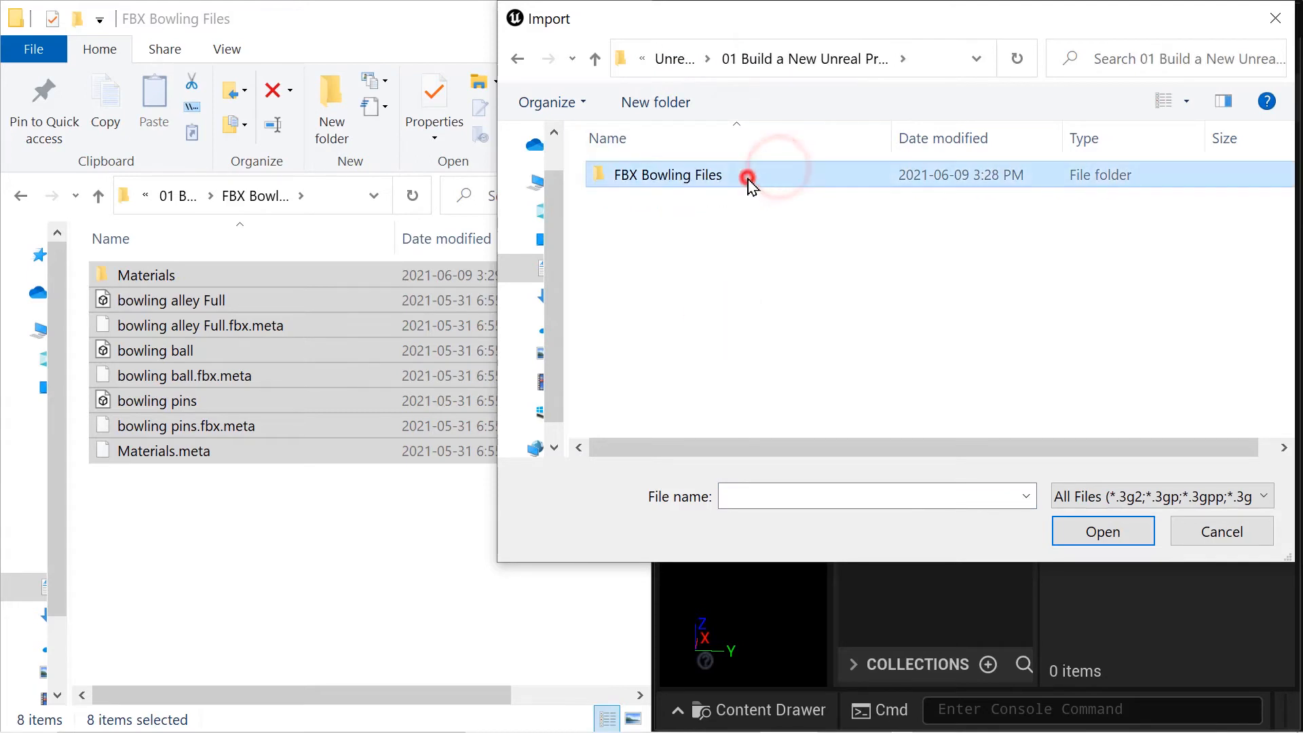
double_click(802, 176)
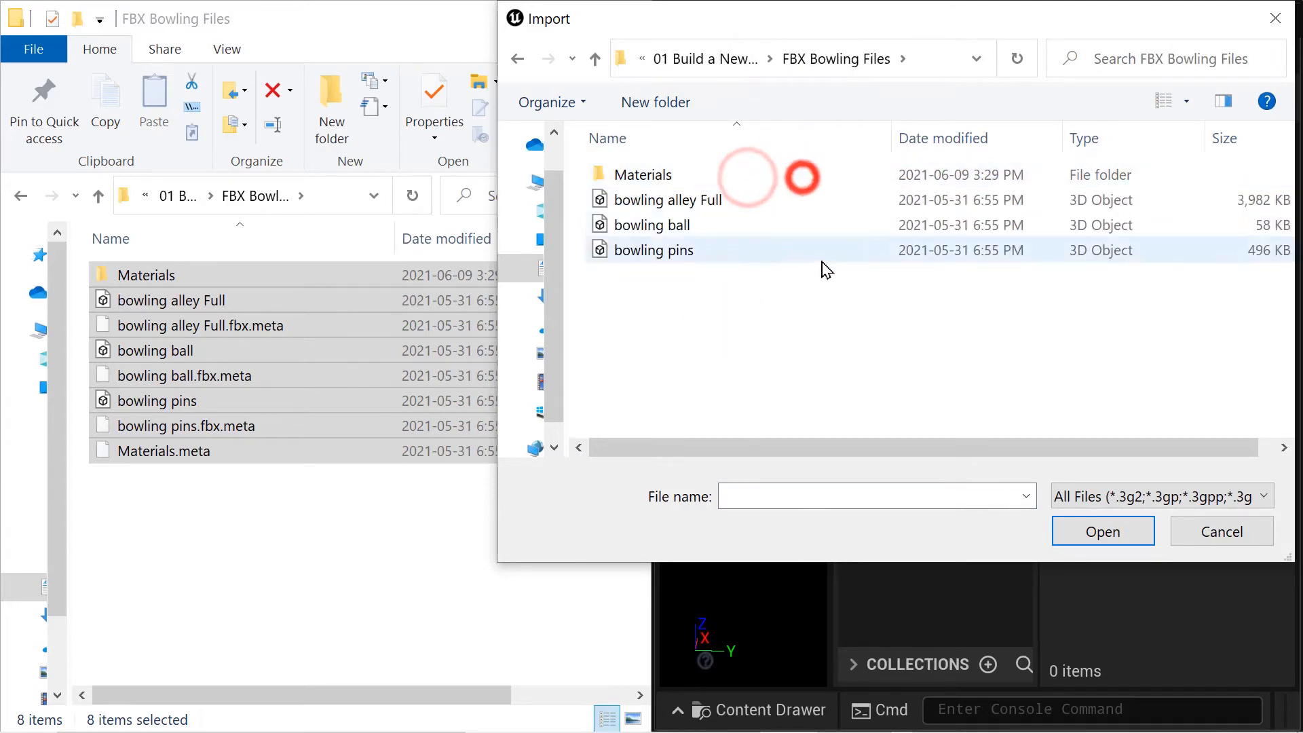
Import the bowling alley Full, bowling ball and bowling pins files and close the message log
left_click_drag(825, 270, 826, 175)
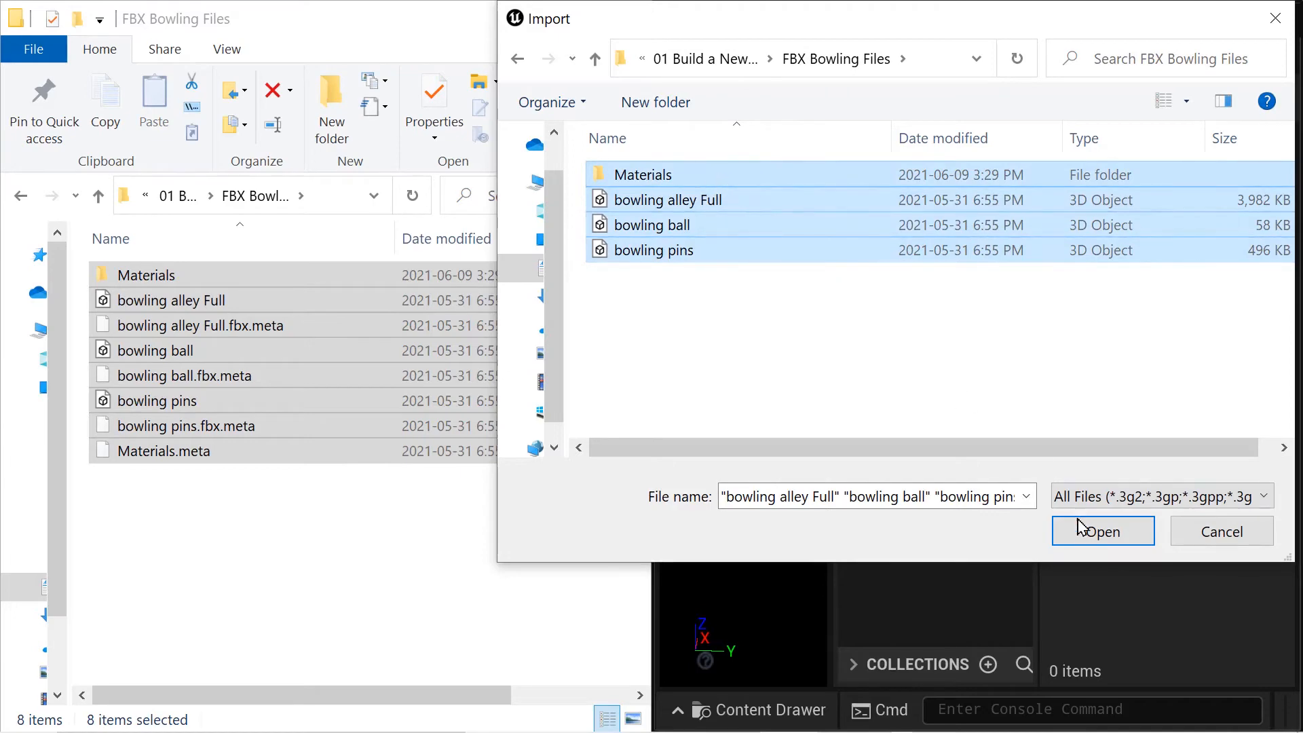
left_click(1096, 530)
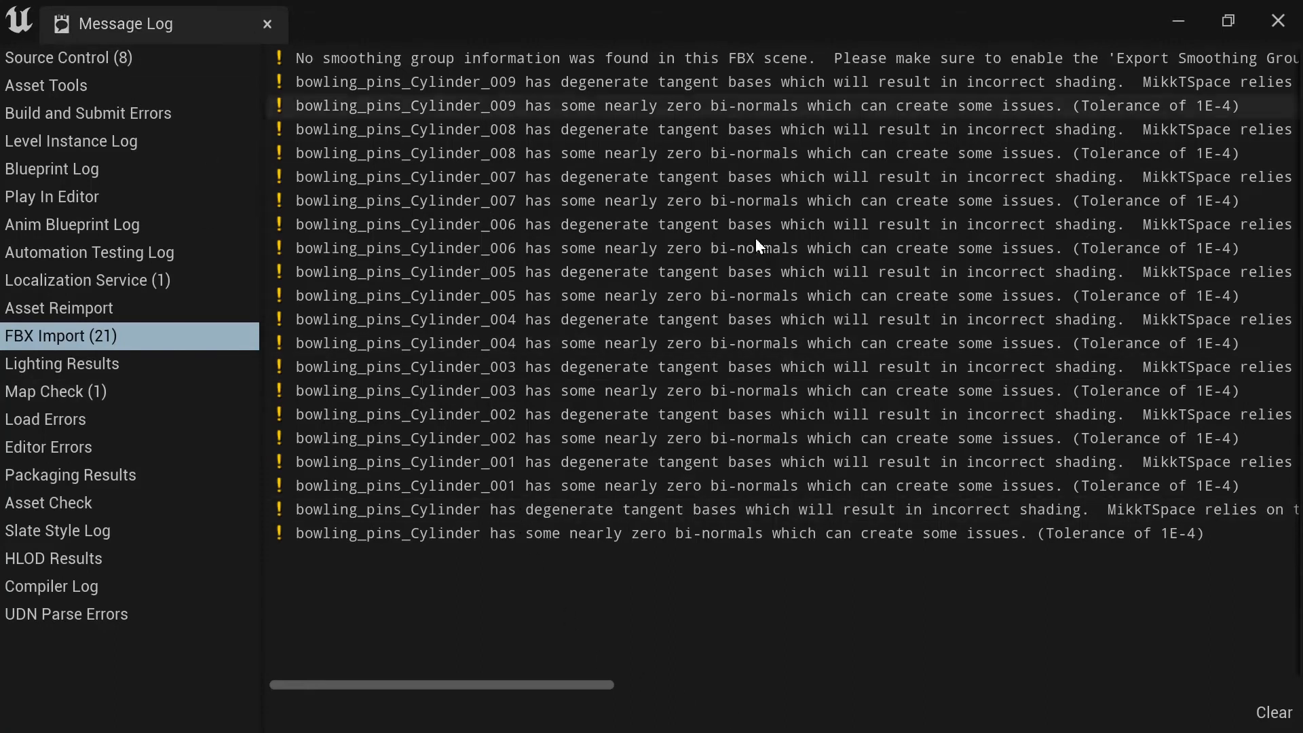
left_click(270, 19)
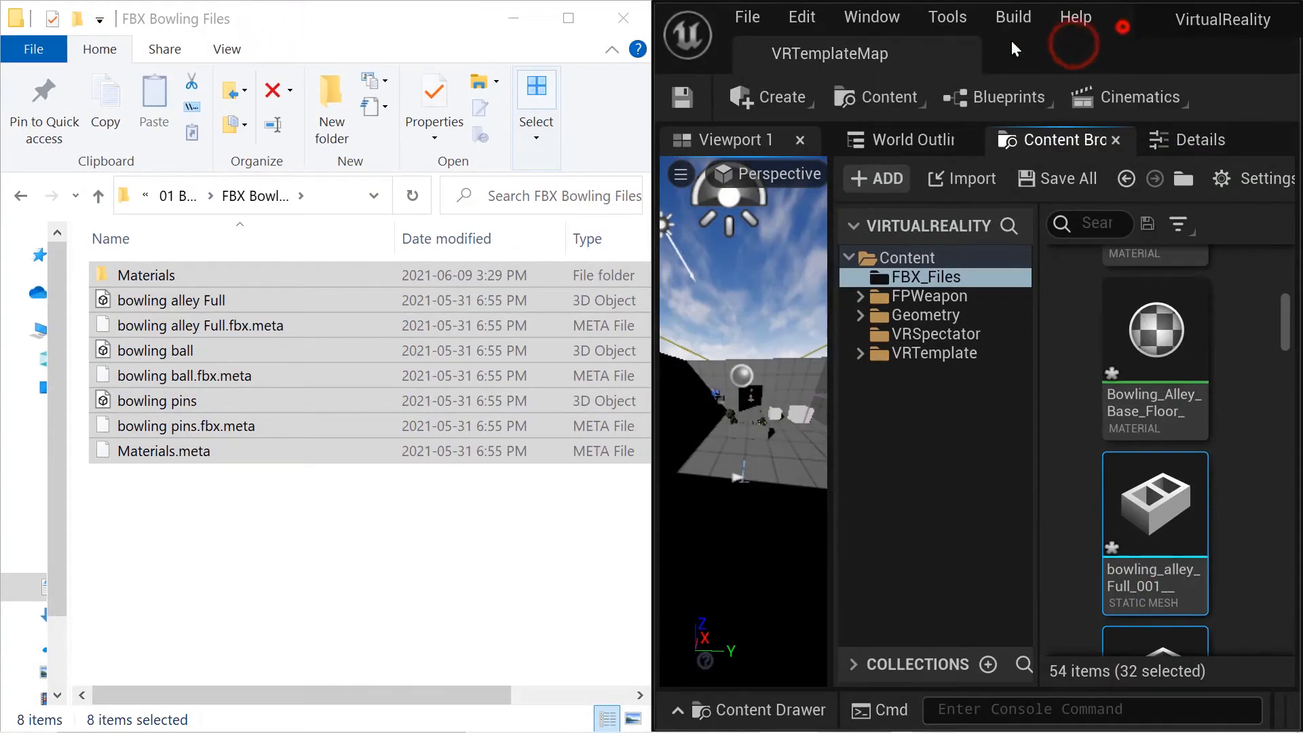
Maximize the editor, look through the imported FBX_Files assets and size the viewport to about half the editor width
double_click(1079, 40)
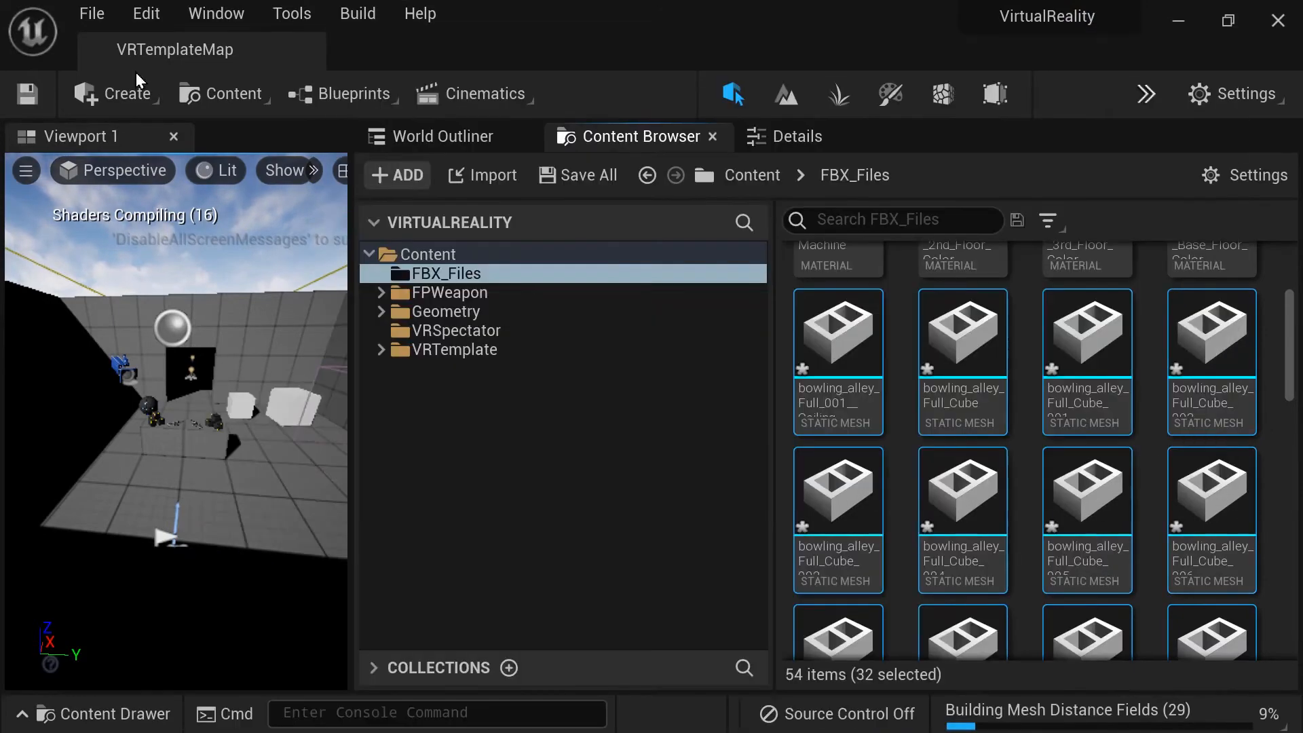
left_click_drag(351, 224, 143, 253)
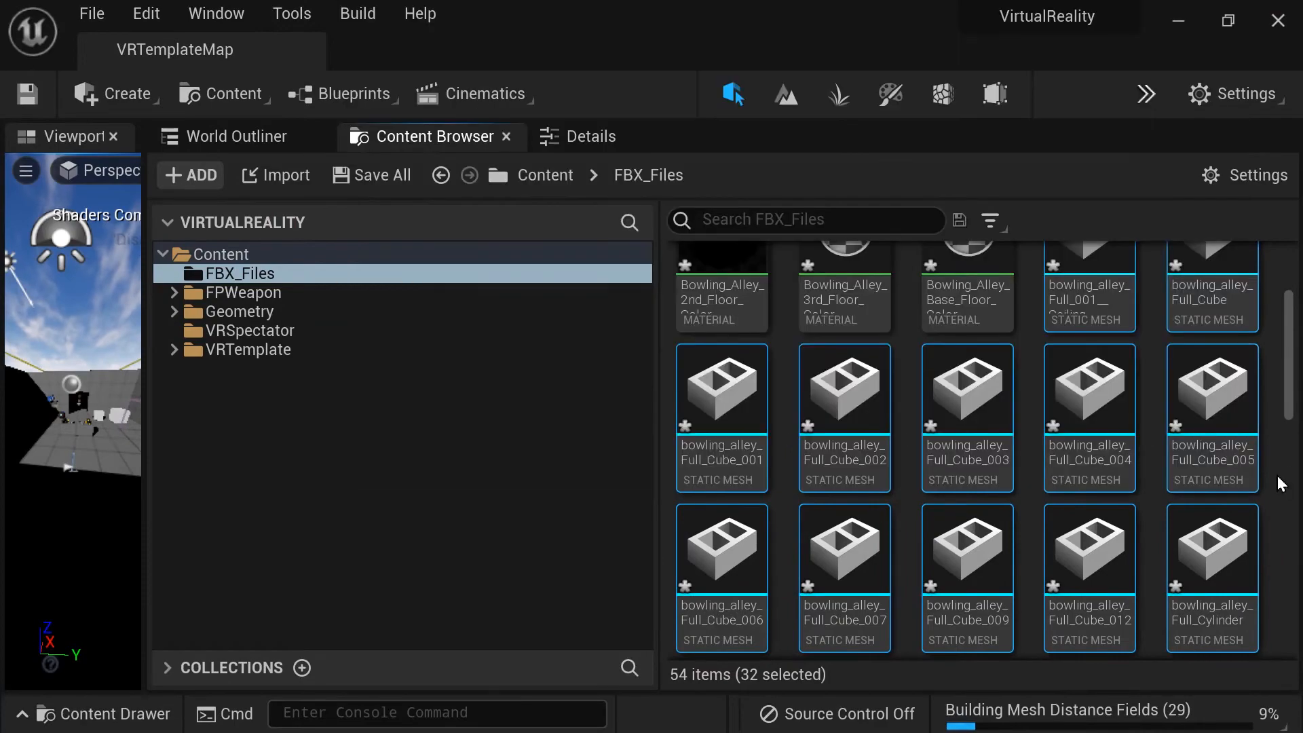
left_click_drag(1286, 395, 1284, 536)
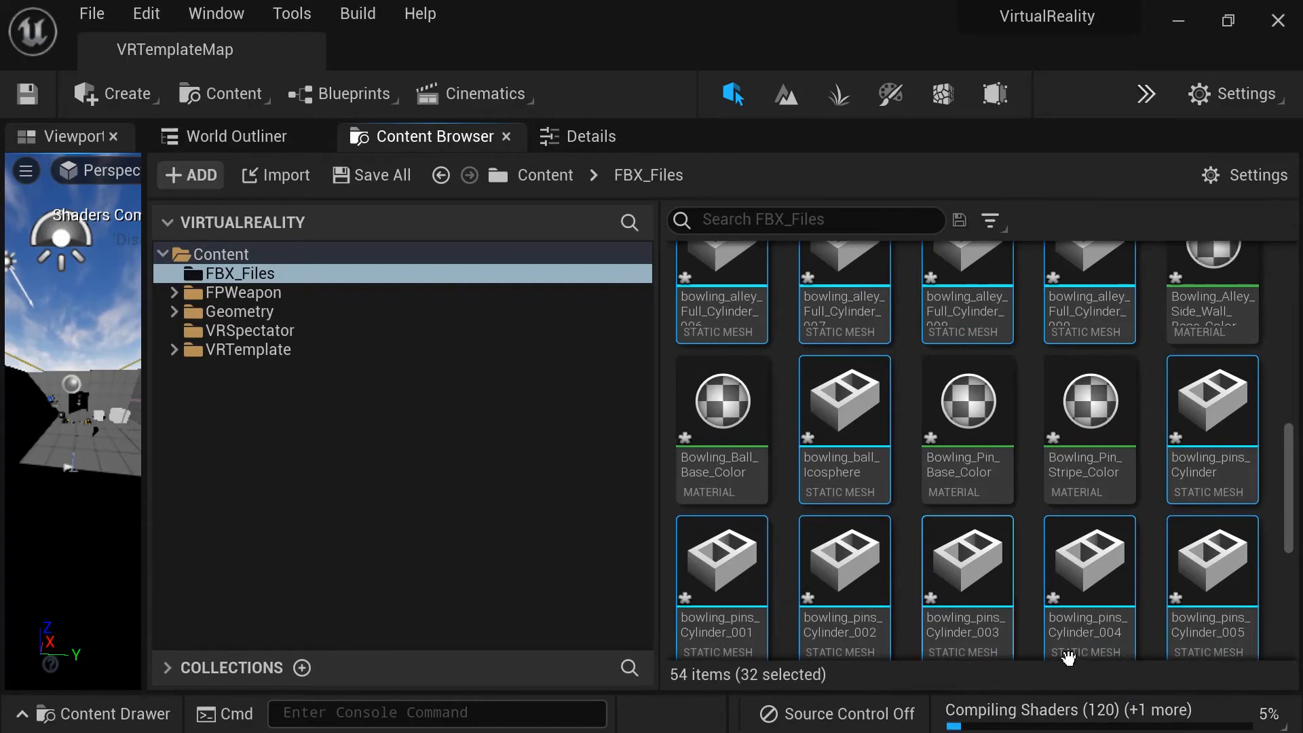
left_click_drag(145, 386, 665, 342)
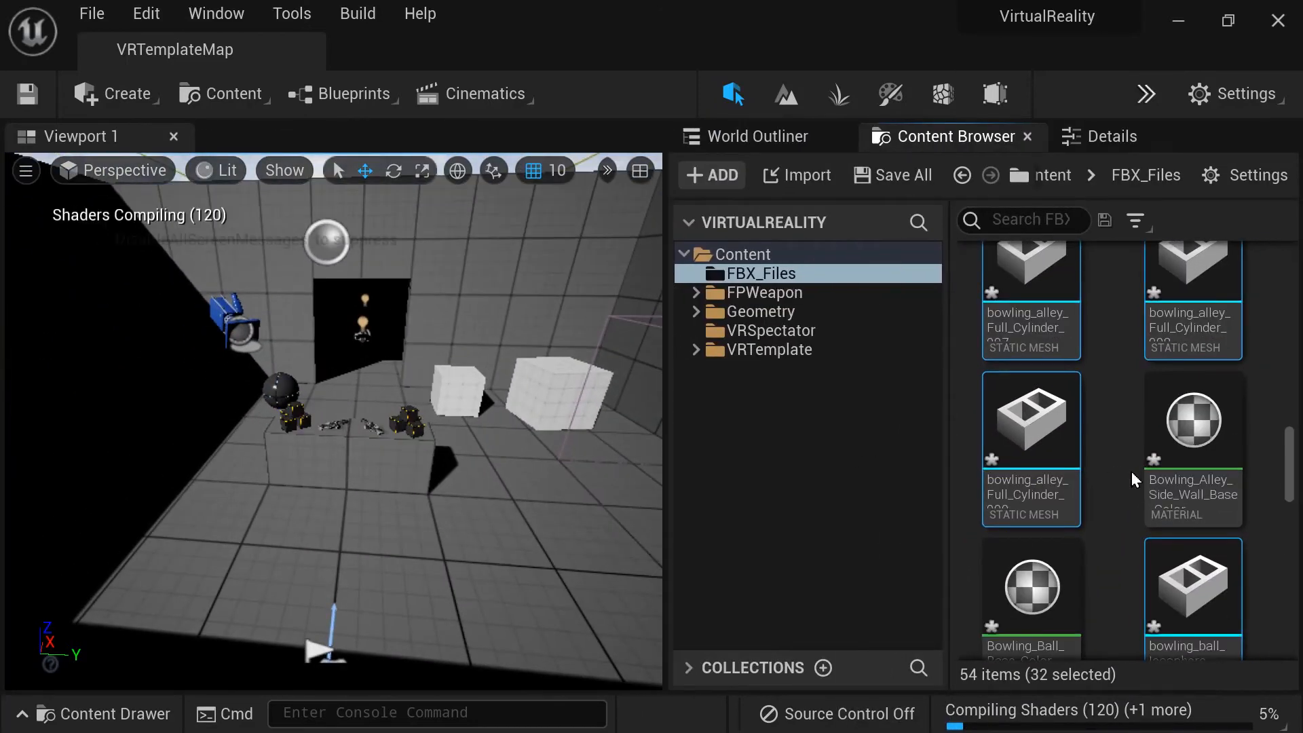
scroll(1293, 455, "up", 10)
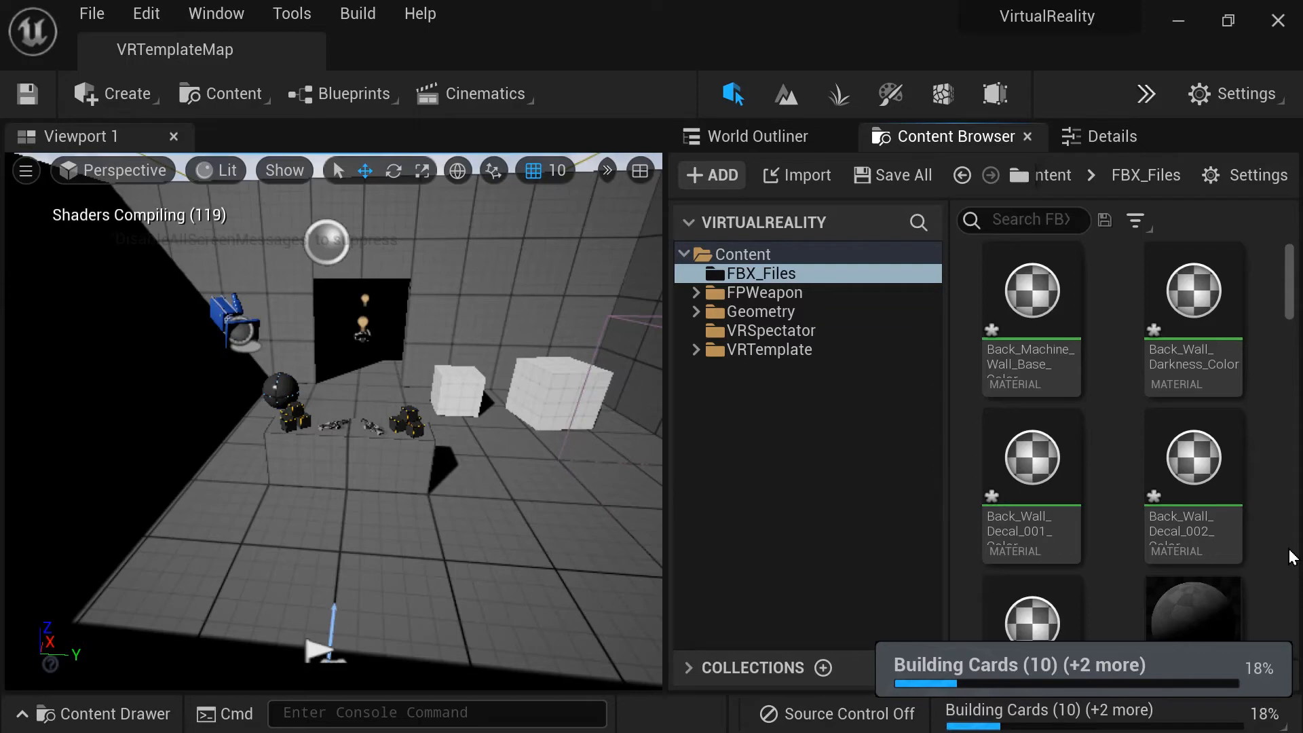
mouse_move(1049, 439)
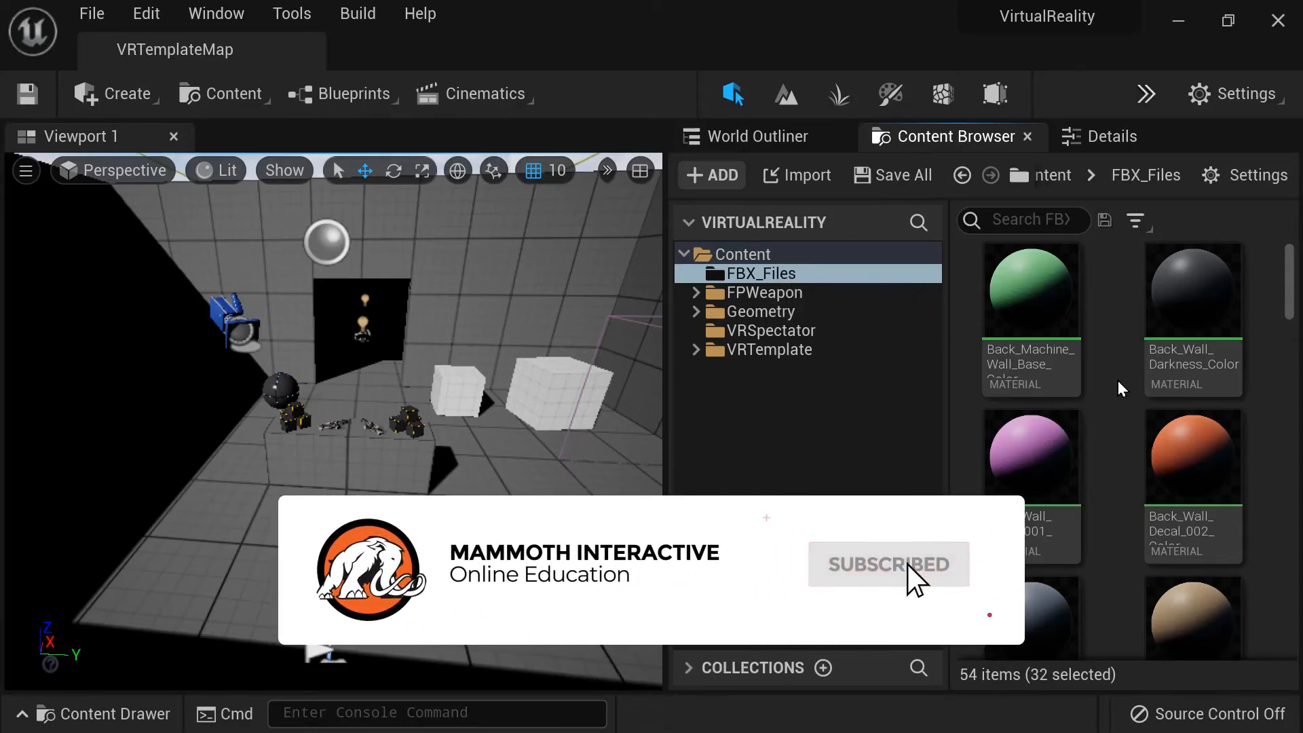
Search FBX_Files for "ball", try placing the bowling_ball_Icosphere mesh beside the table and delete it from the level
left_click(1028, 222)
type("ball")
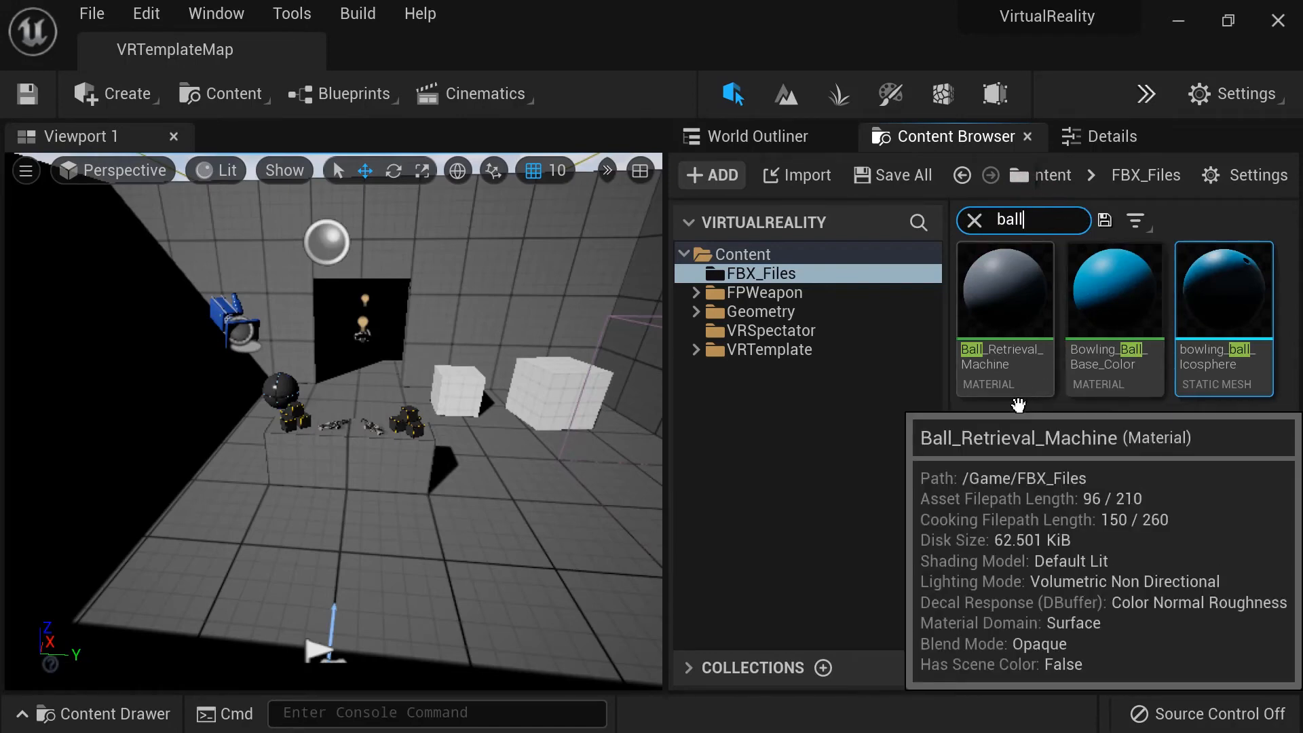
mouse_move(1153, 400)
mouse_move(1231, 406)
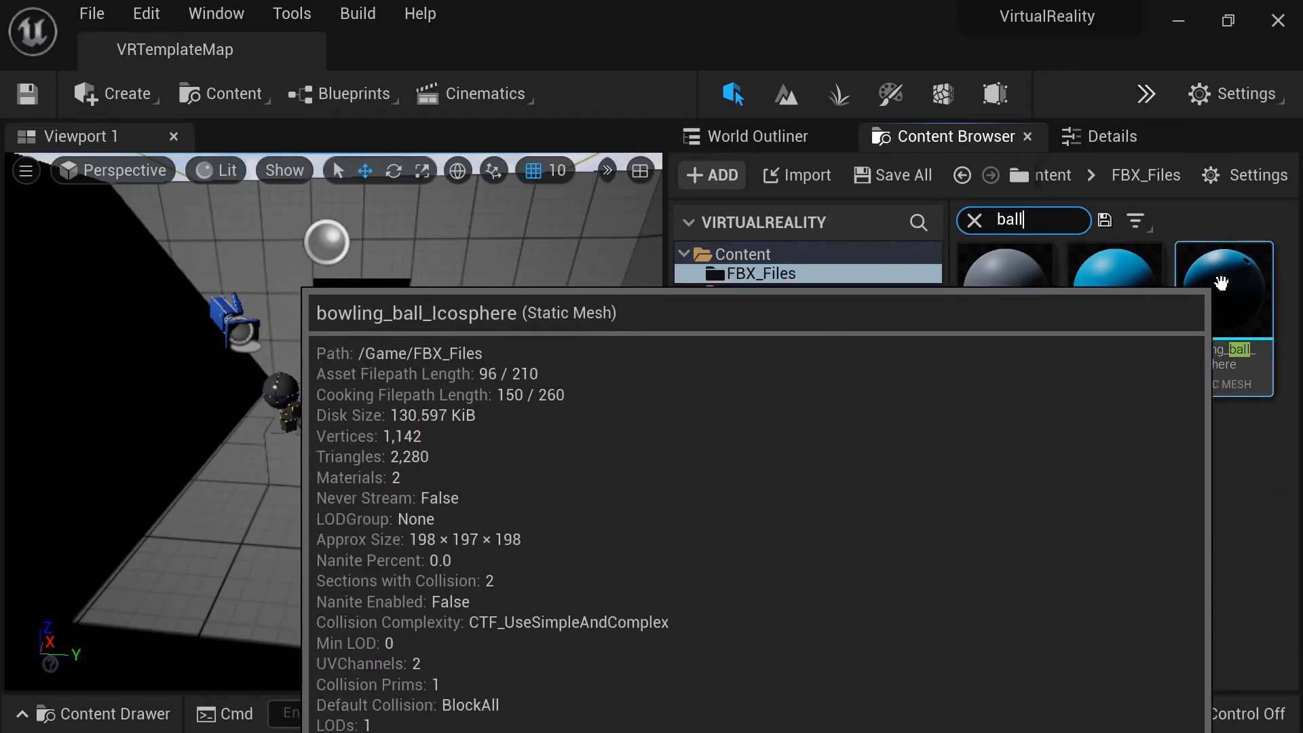
left_click_drag(1214, 380, 487, 354)
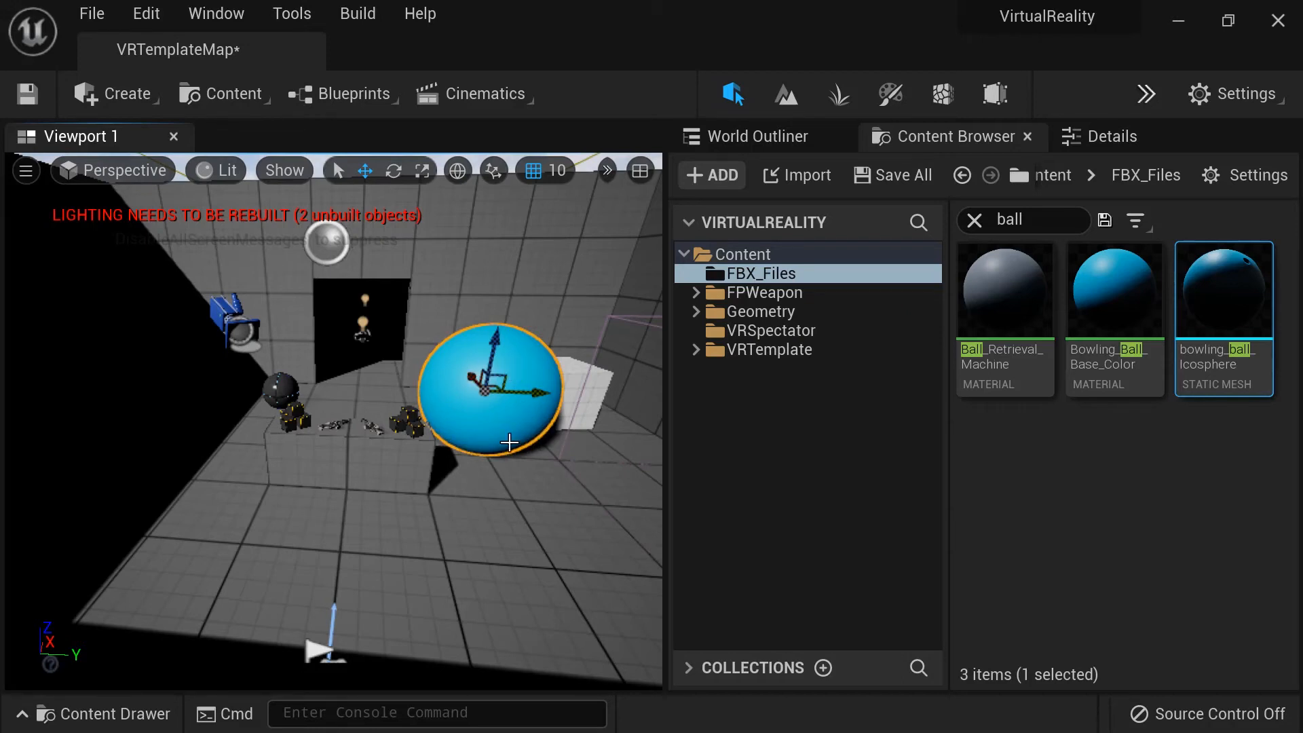
key("Delete")
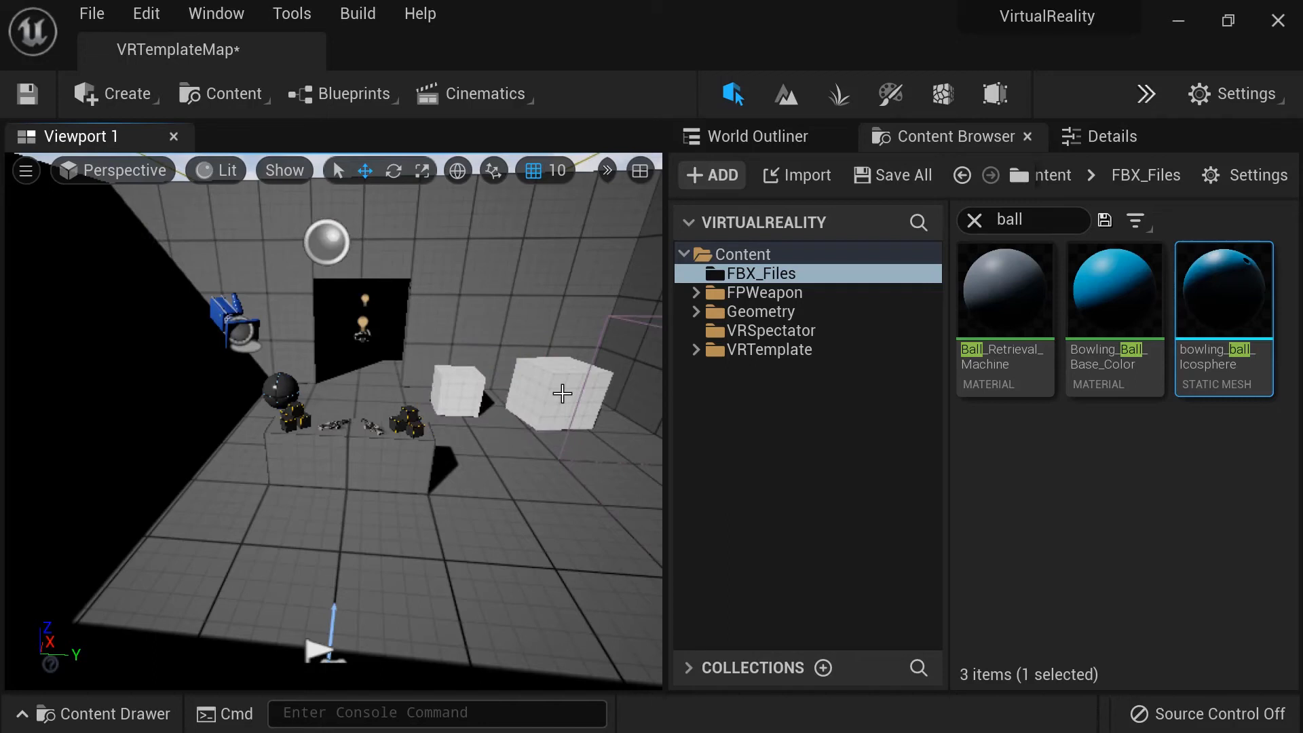
Open the Blueprints folder inside VRTemplate and clear the "ball" search
left_click(815, 334)
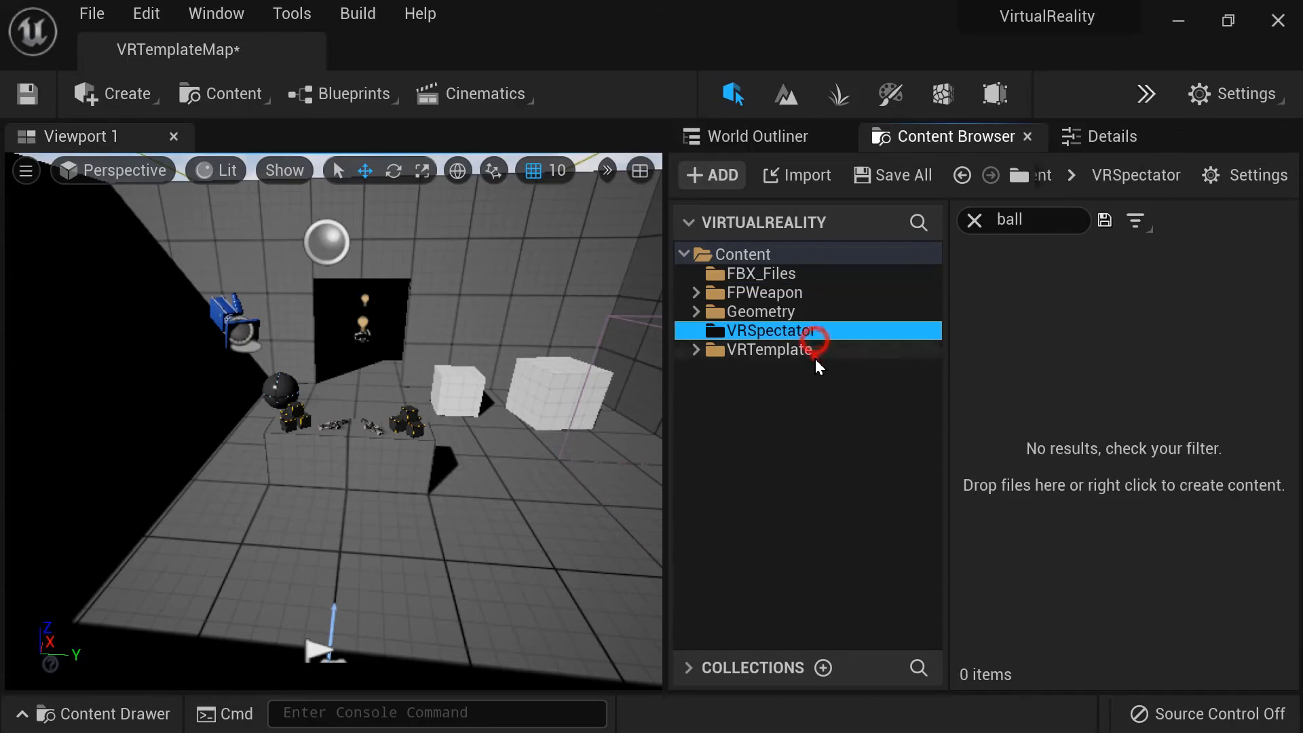
left_click(816, 351)
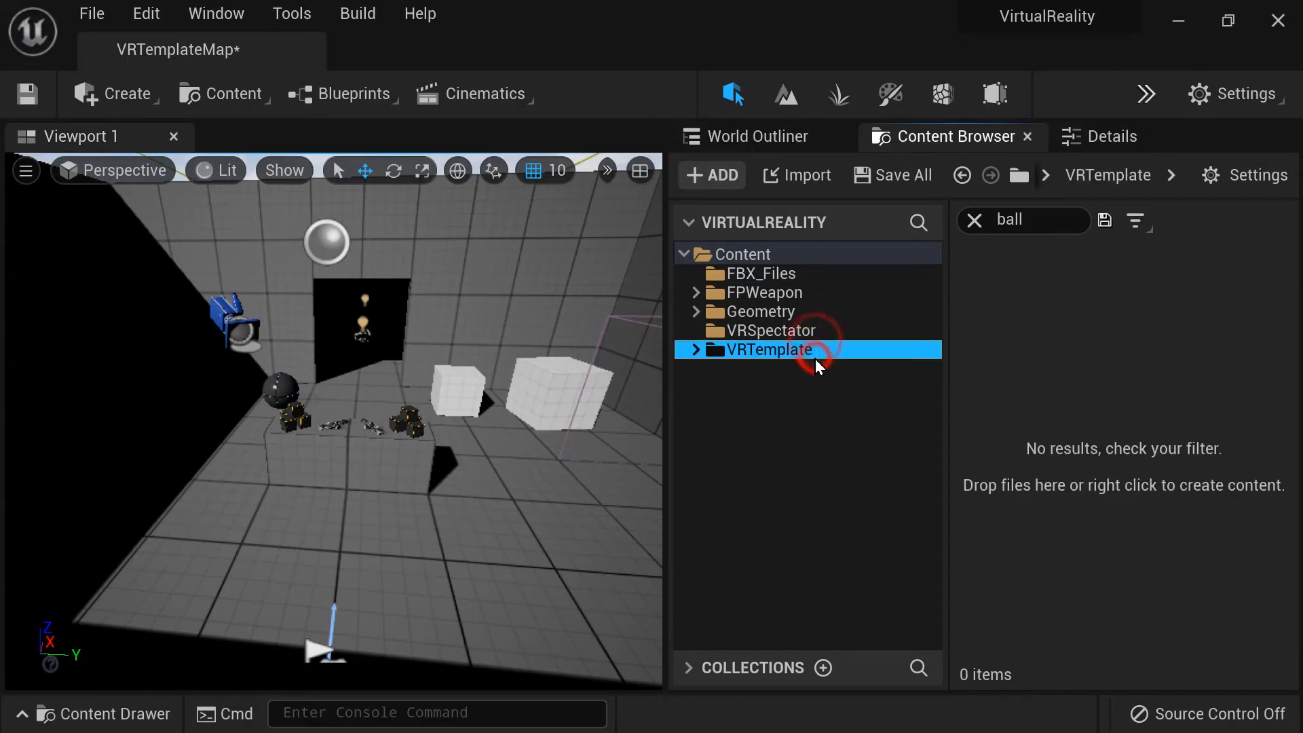
left_click(699, 349)
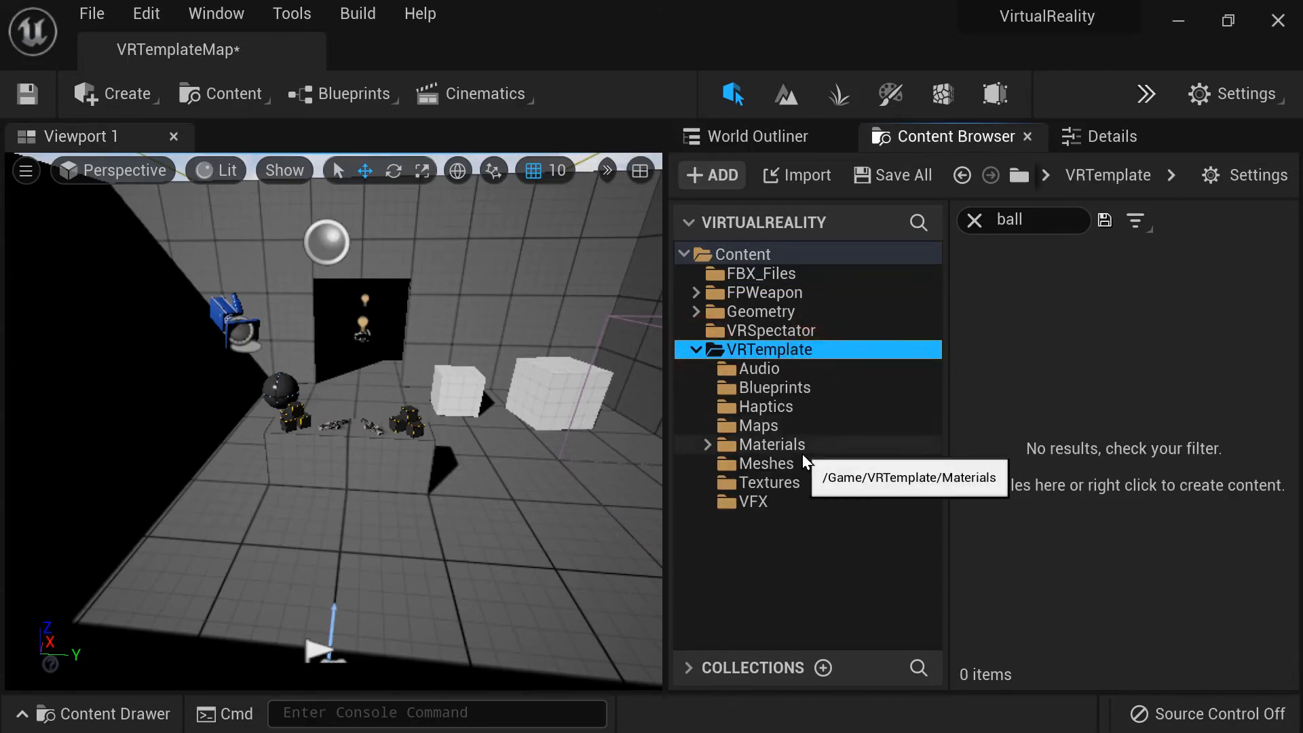
left_click(772, 386)
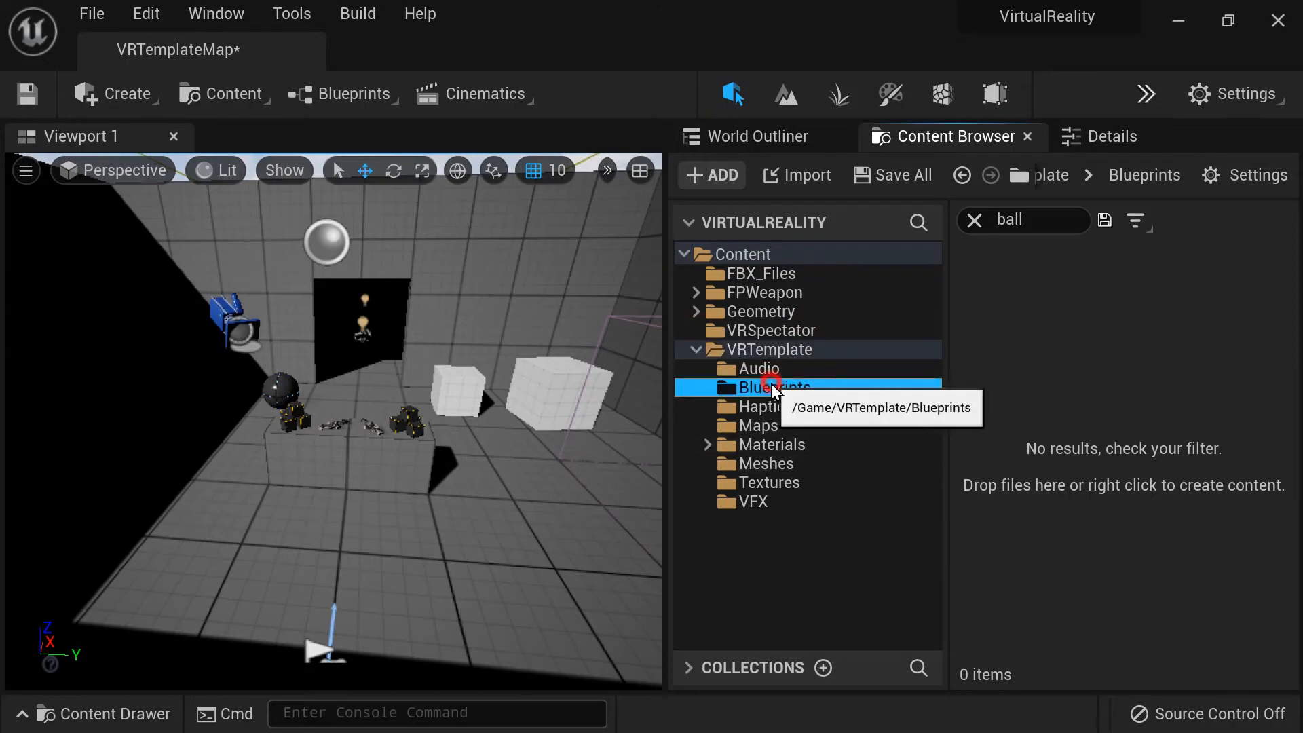
left_click(973, 219)
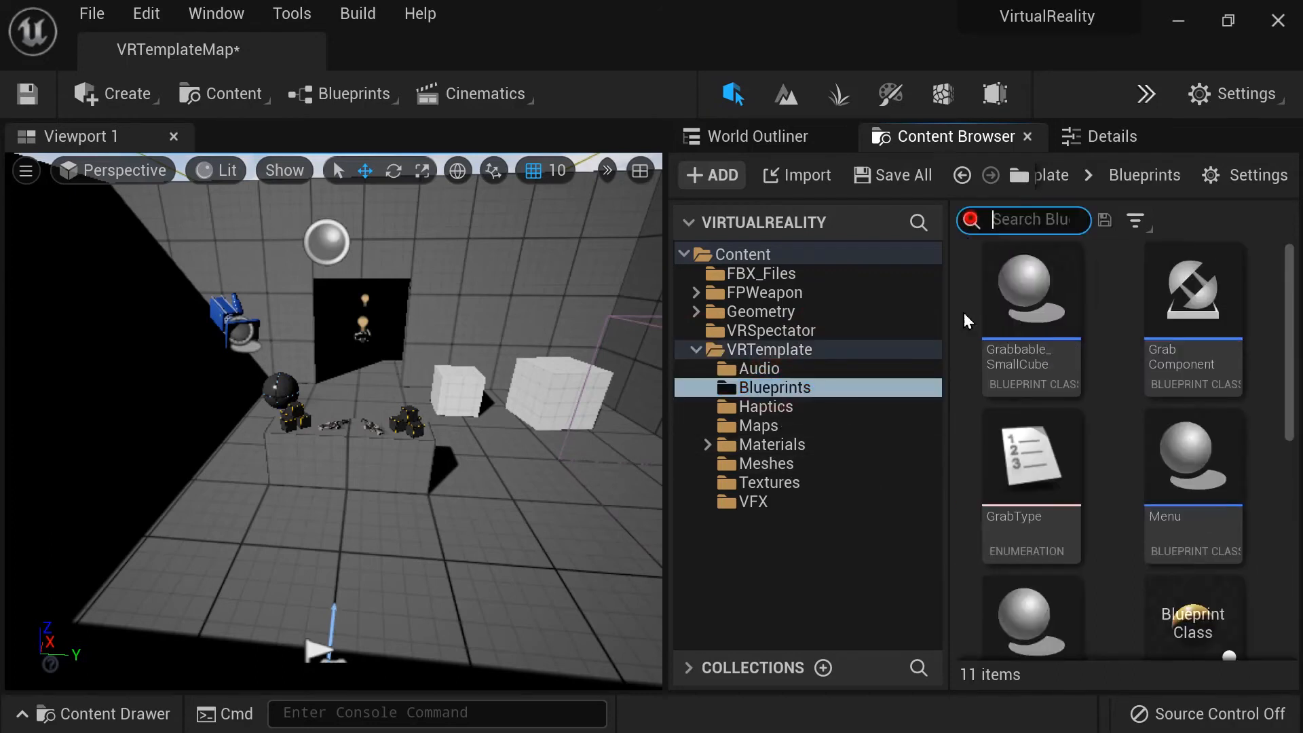
Look through VRTemplate's Meshes and Materials folders and return to its Blueprints folder
left_click(845, 465)
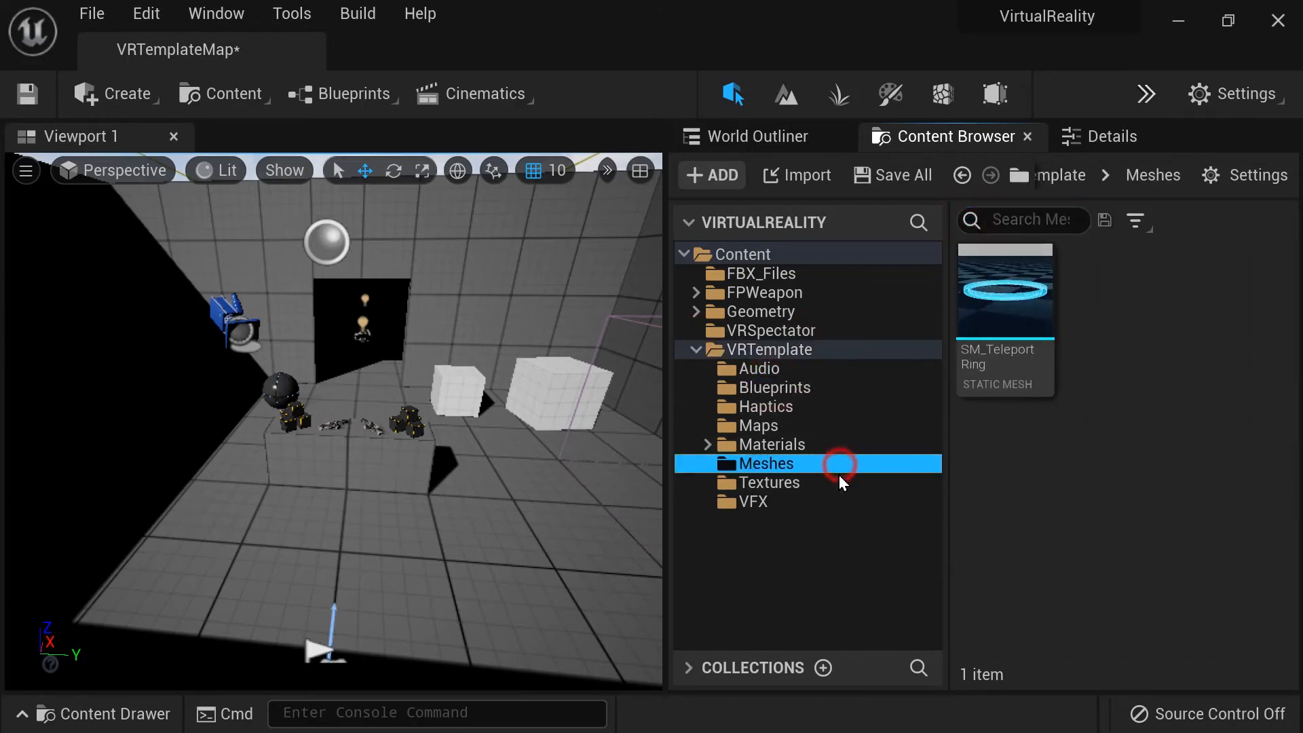
left_click(819, 442)
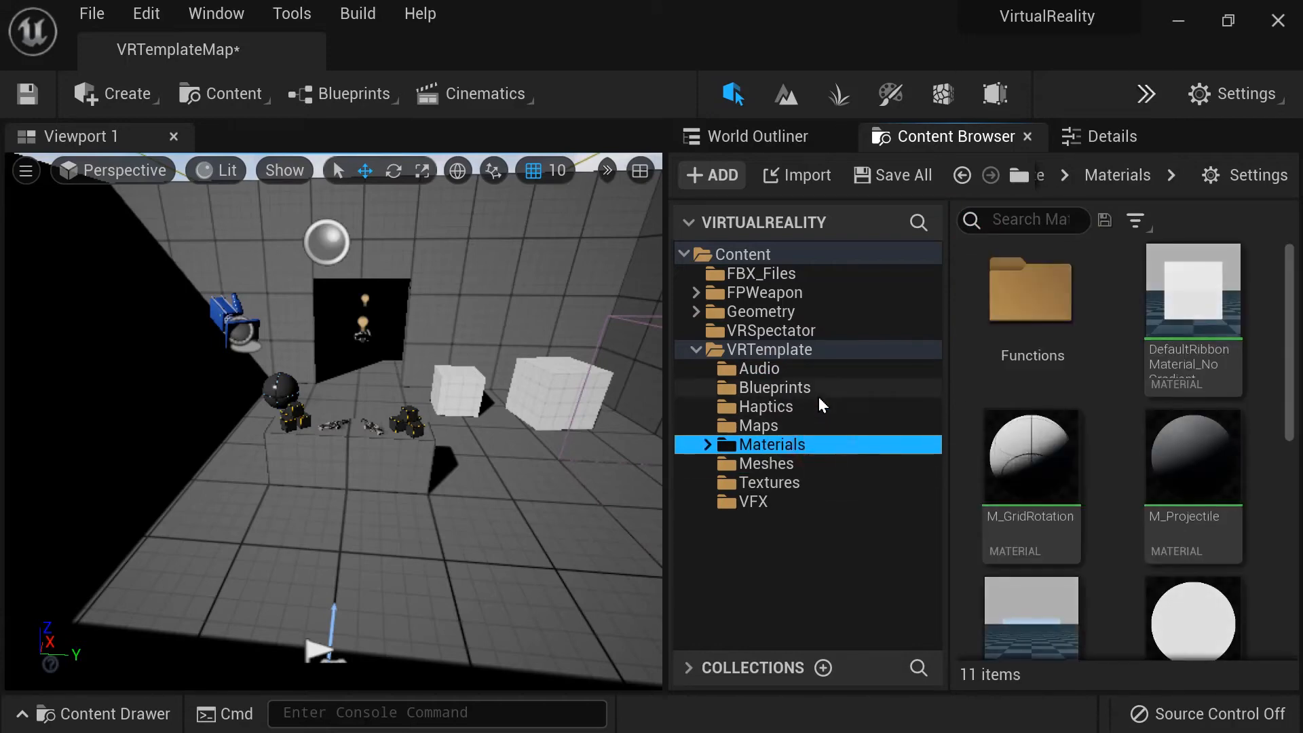
left_click(818, 392)
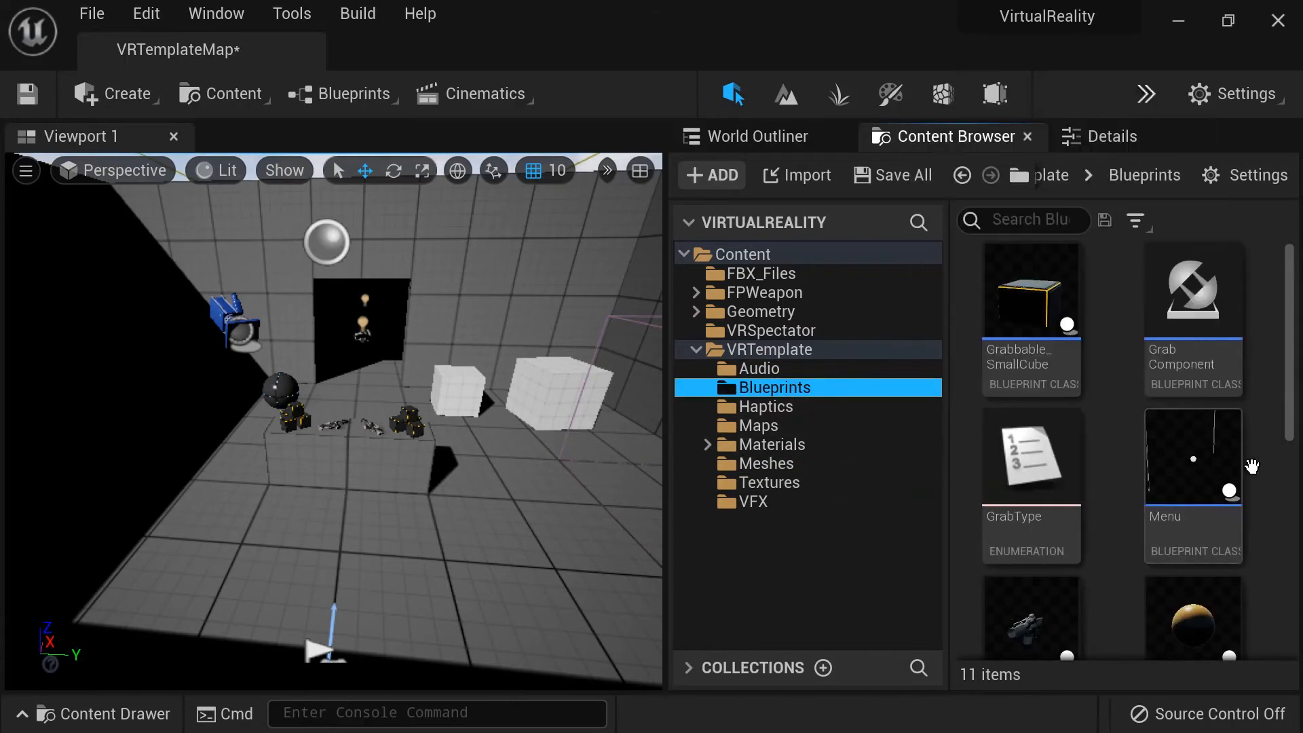
Examine the small cubes stacked on the table up close and match them to the Grabbable_SmallCube blueprint in VRTemplate's Blueprints folder
mouse_move(1289, 339)
left_mouse_down()
mouse_move(1273, 553)
mouse_move(1276, 346)
left_mouse_up()
left_click(982, 281)
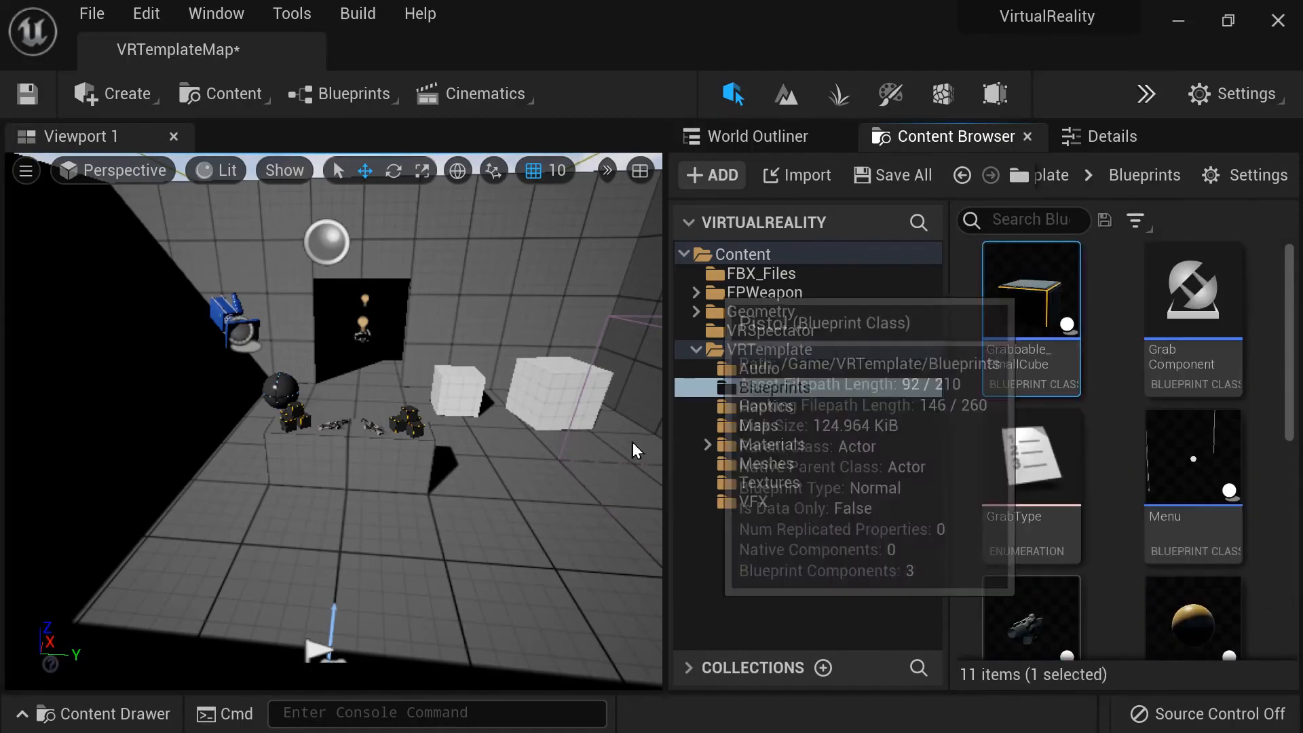
scroll(416, 452, "up", 3)
left_click(196, 426)
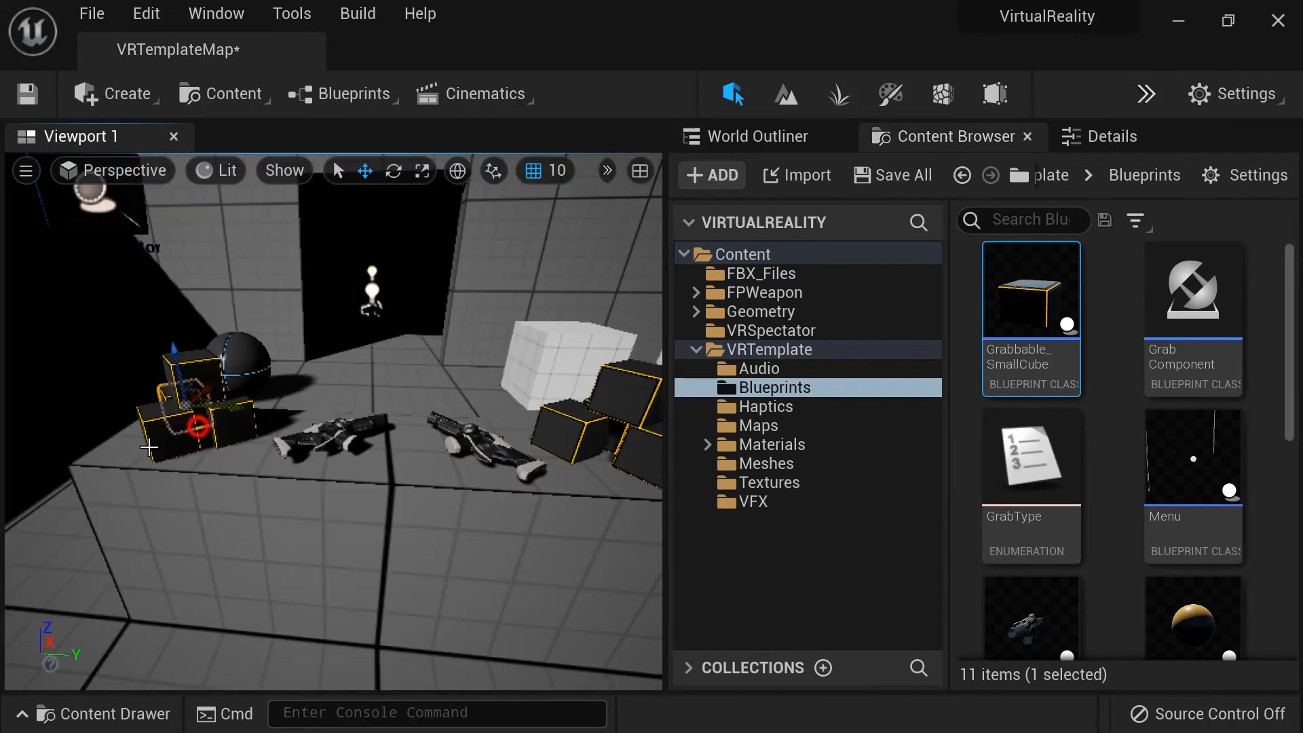
key("f")
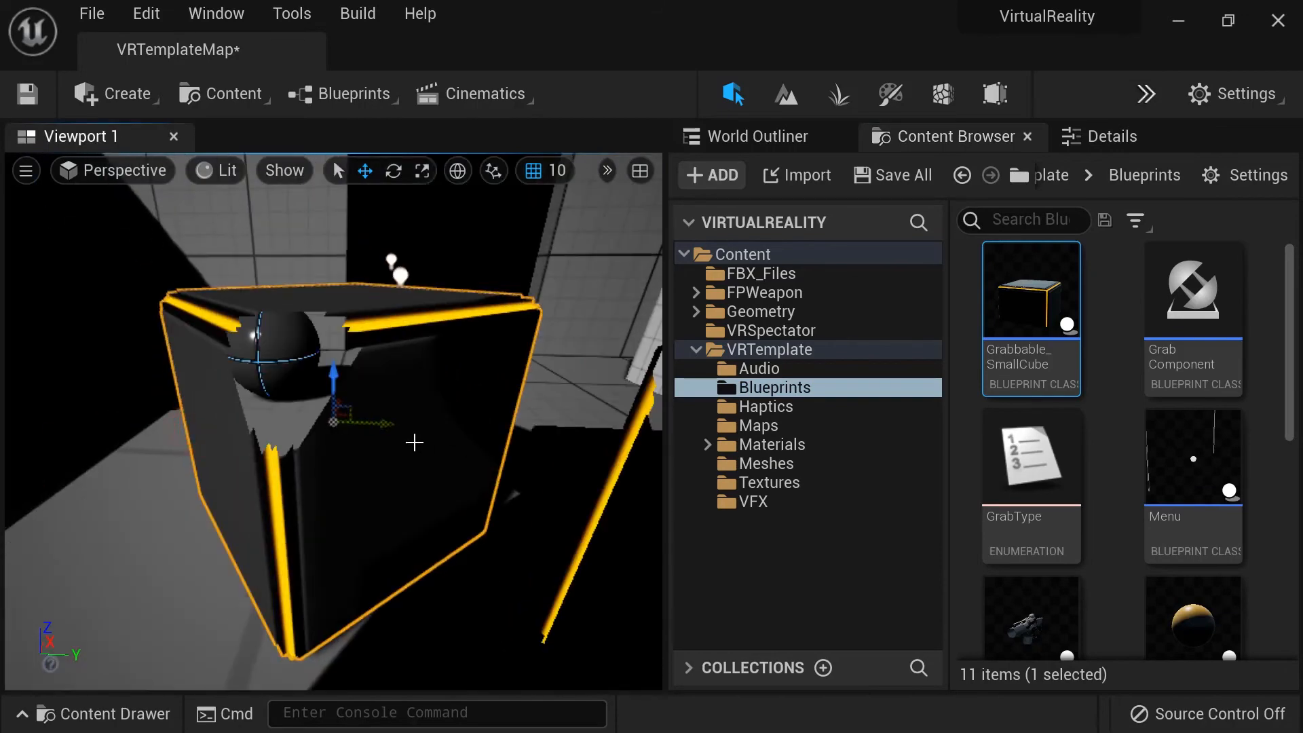
scroll(414, 441, "down", 5)
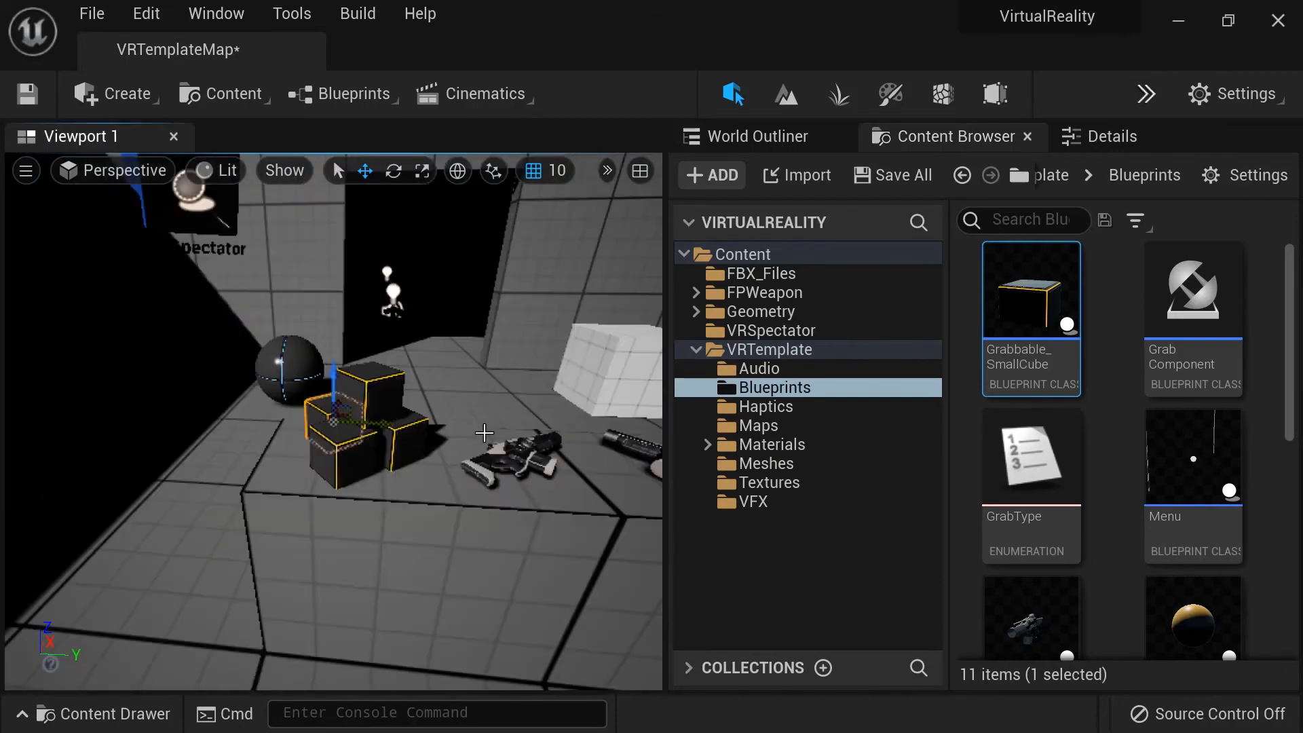
scroll(484, 432, "down", 3)
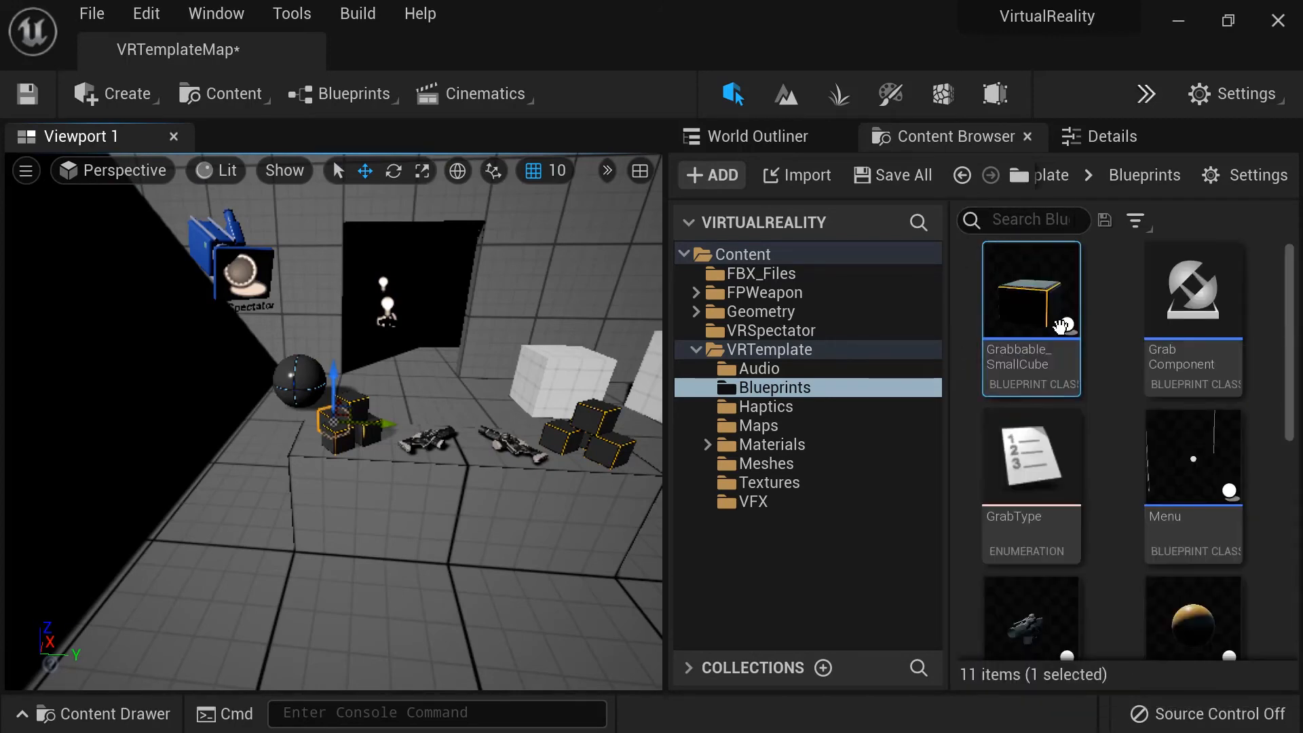
Duplicate the Grabbable_SmallCube blueprint within the Blueprints folder and locate the copy
mouse_move(1052, 380)
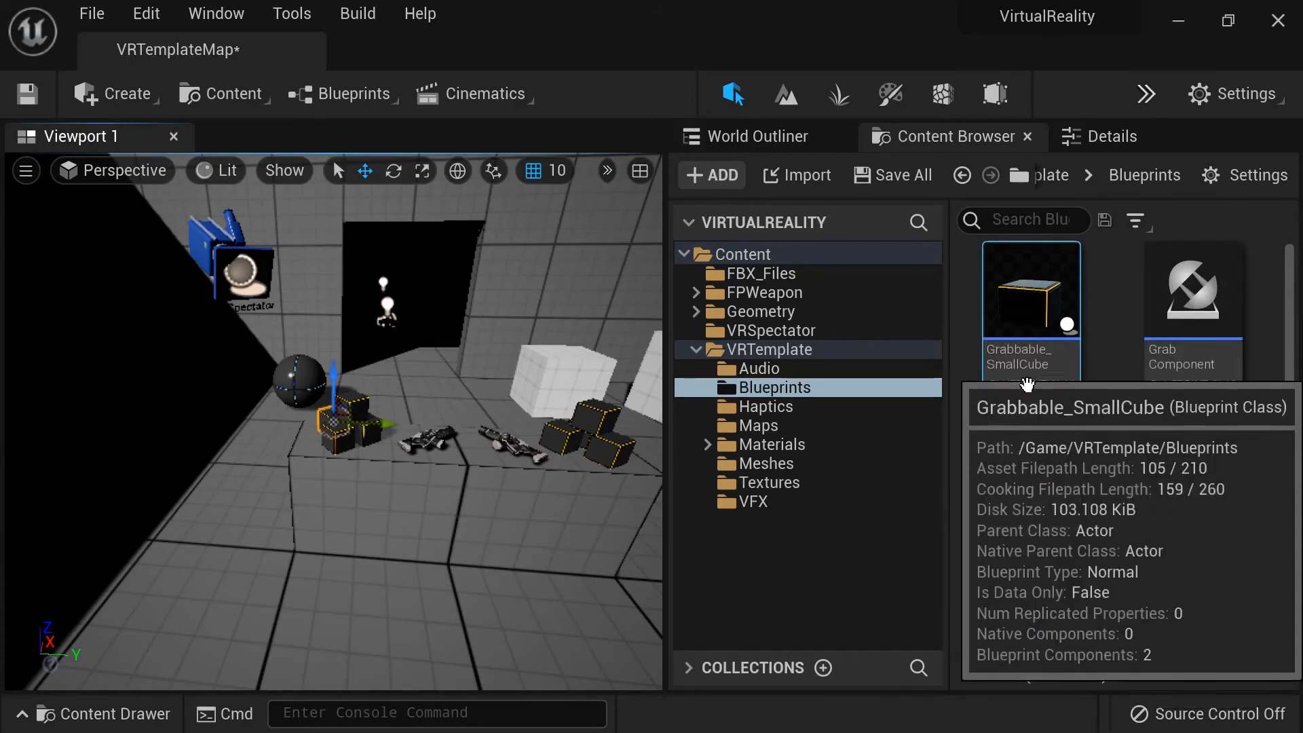
left_click(984, 276)
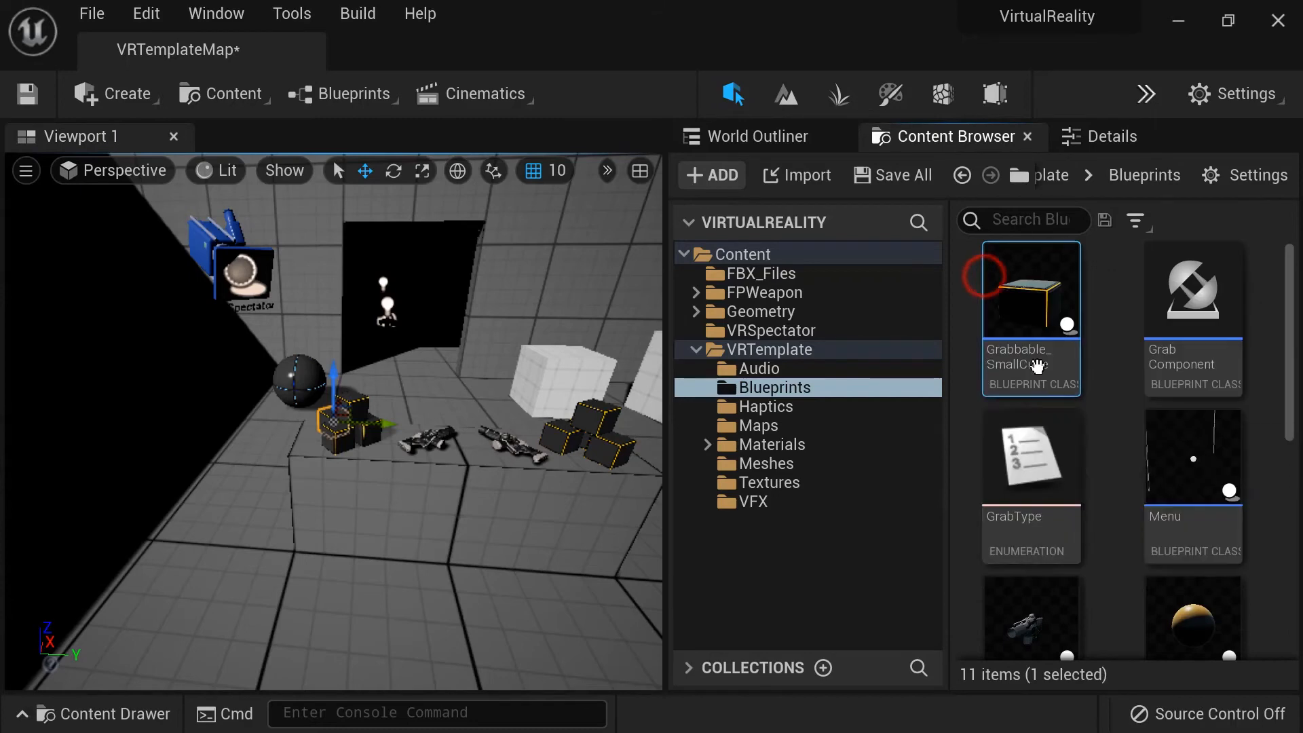
key("ctrl+c")
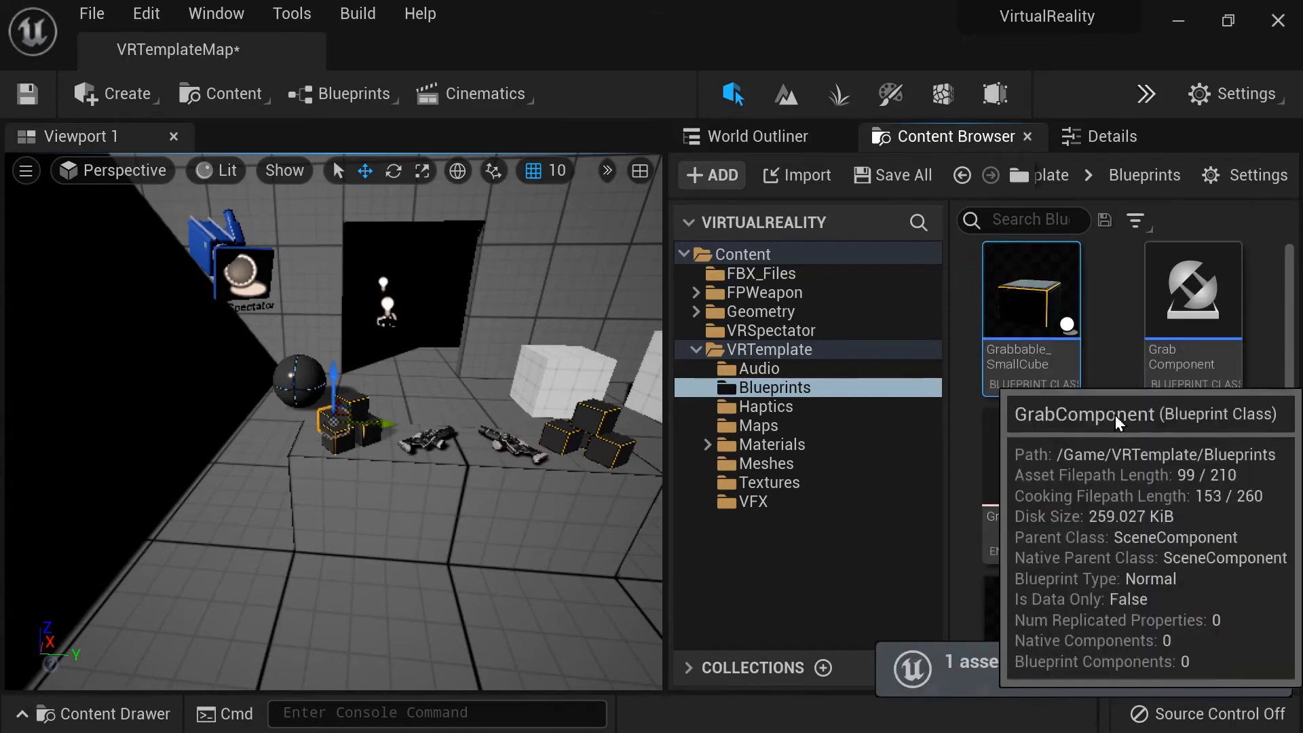
scroll(1107, 400, "down", 3)
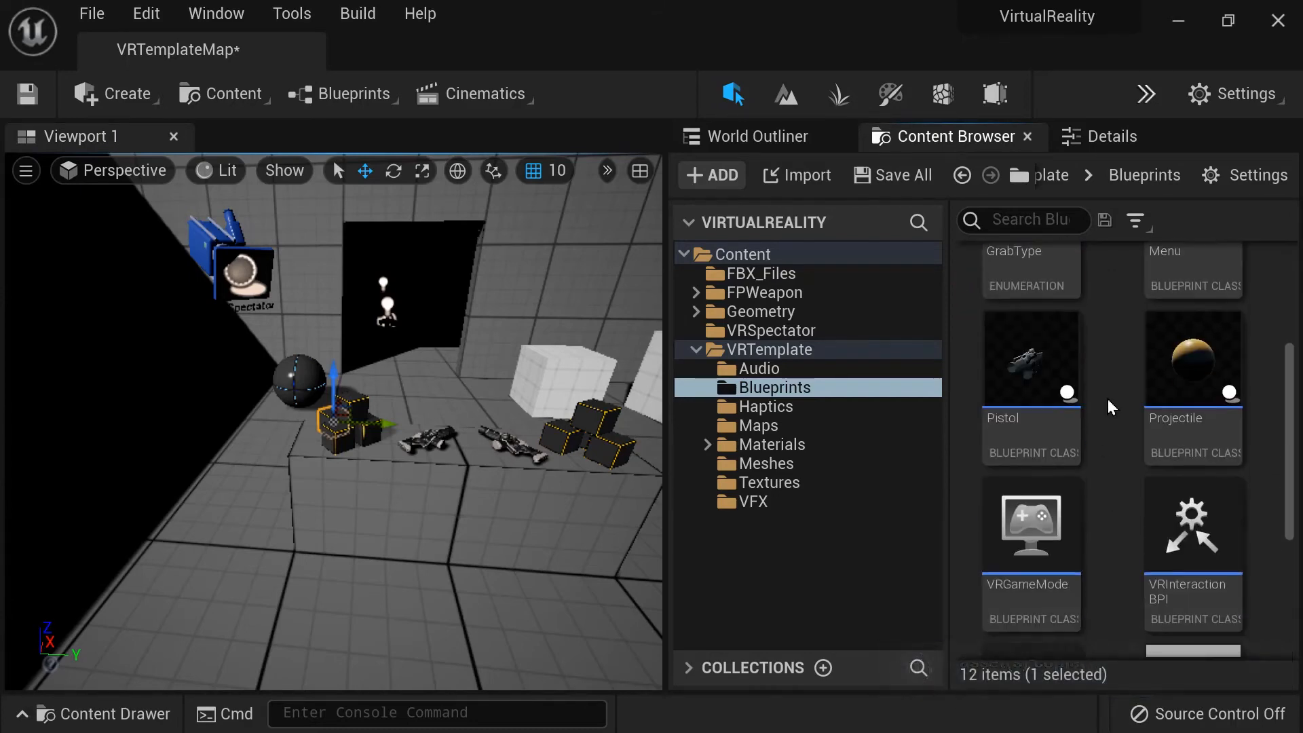
scroll(1108, 397, "down", 5)
left_click(1238, 567)
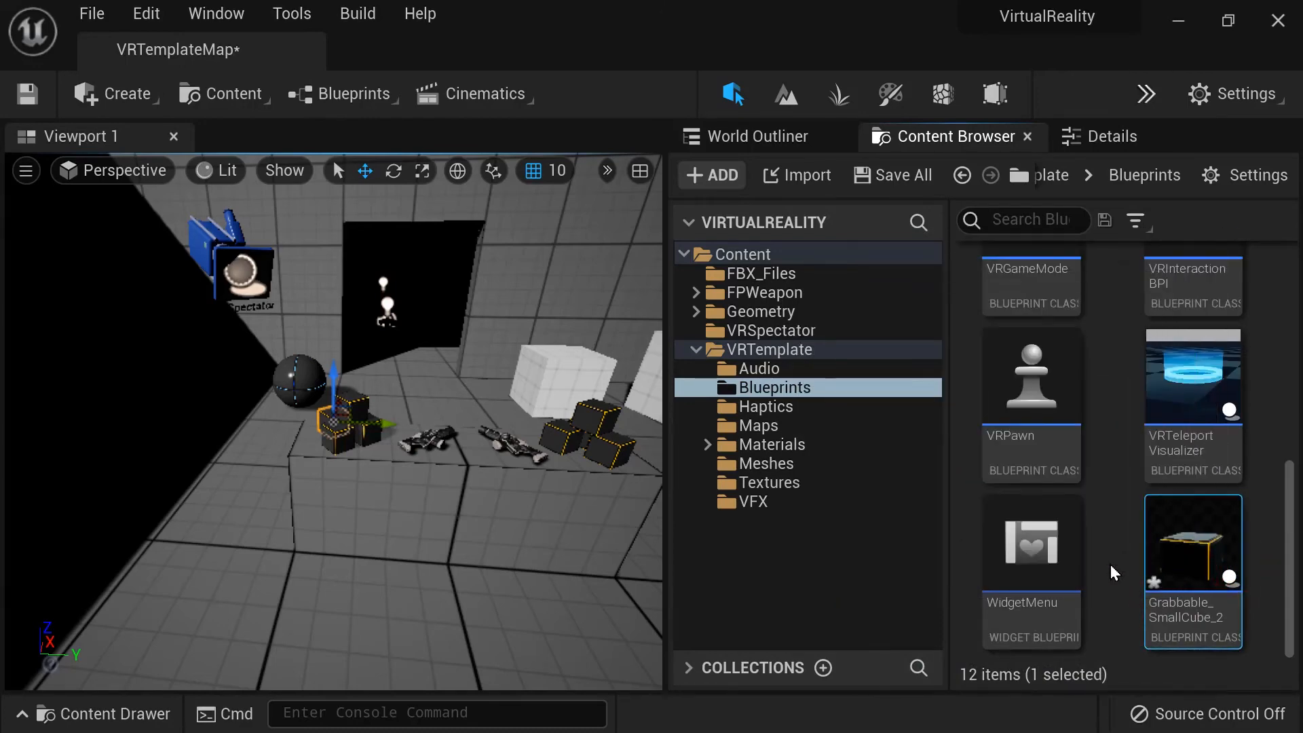
Rename the copied cube blueprint as Grabbable_Ball
mouse_move(1201, 536)
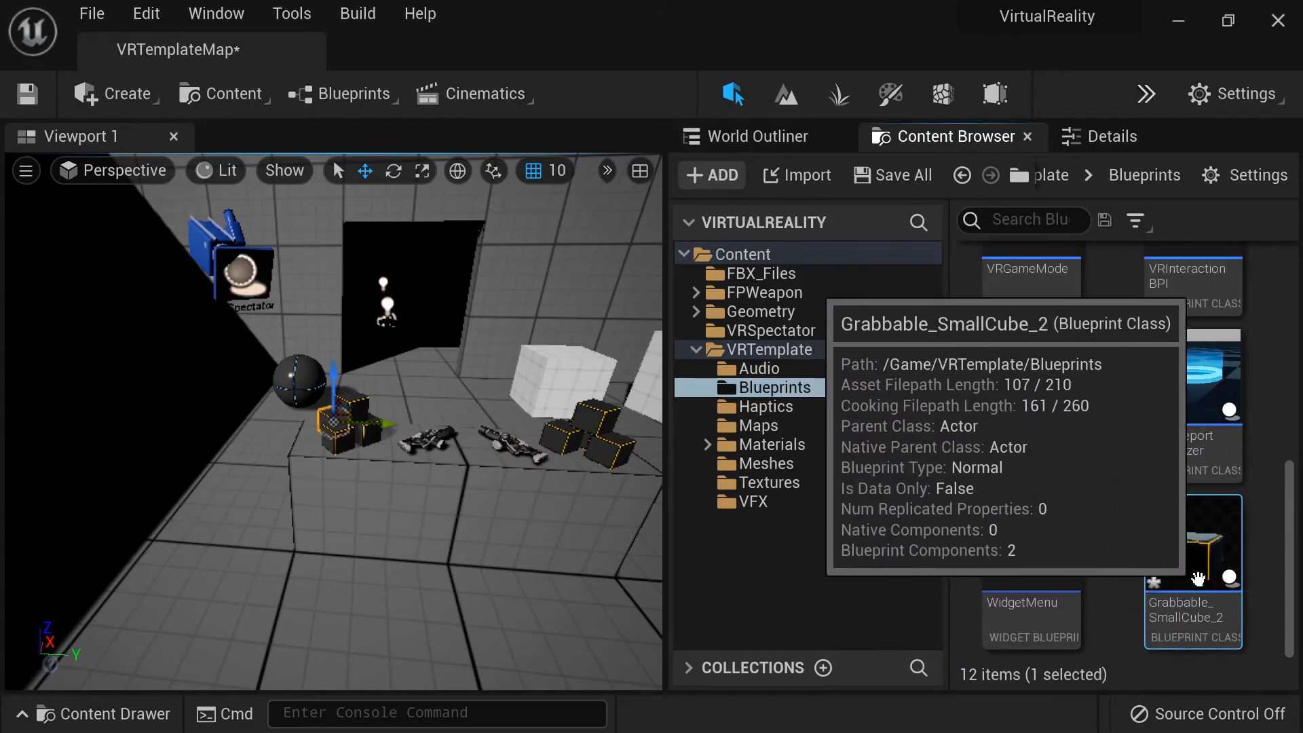
right_click(1203, 534)
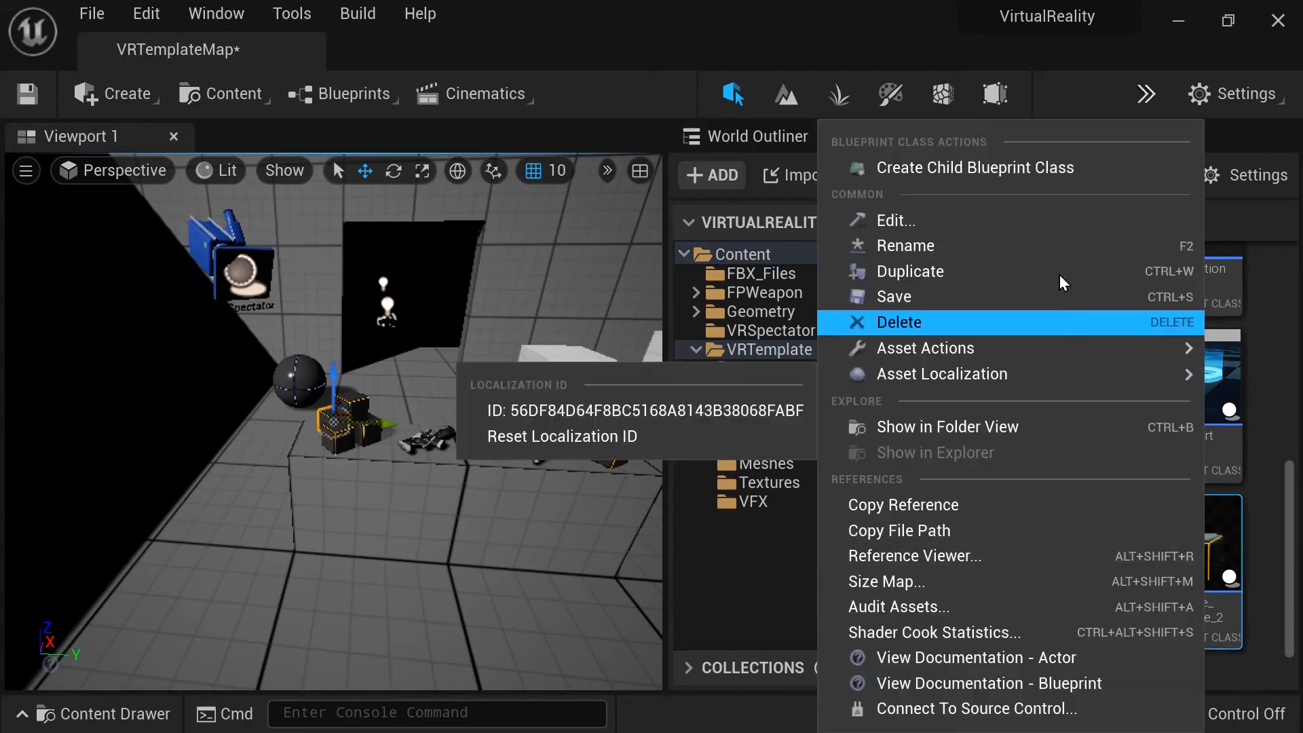
left_click(1054, 252)
type("G")
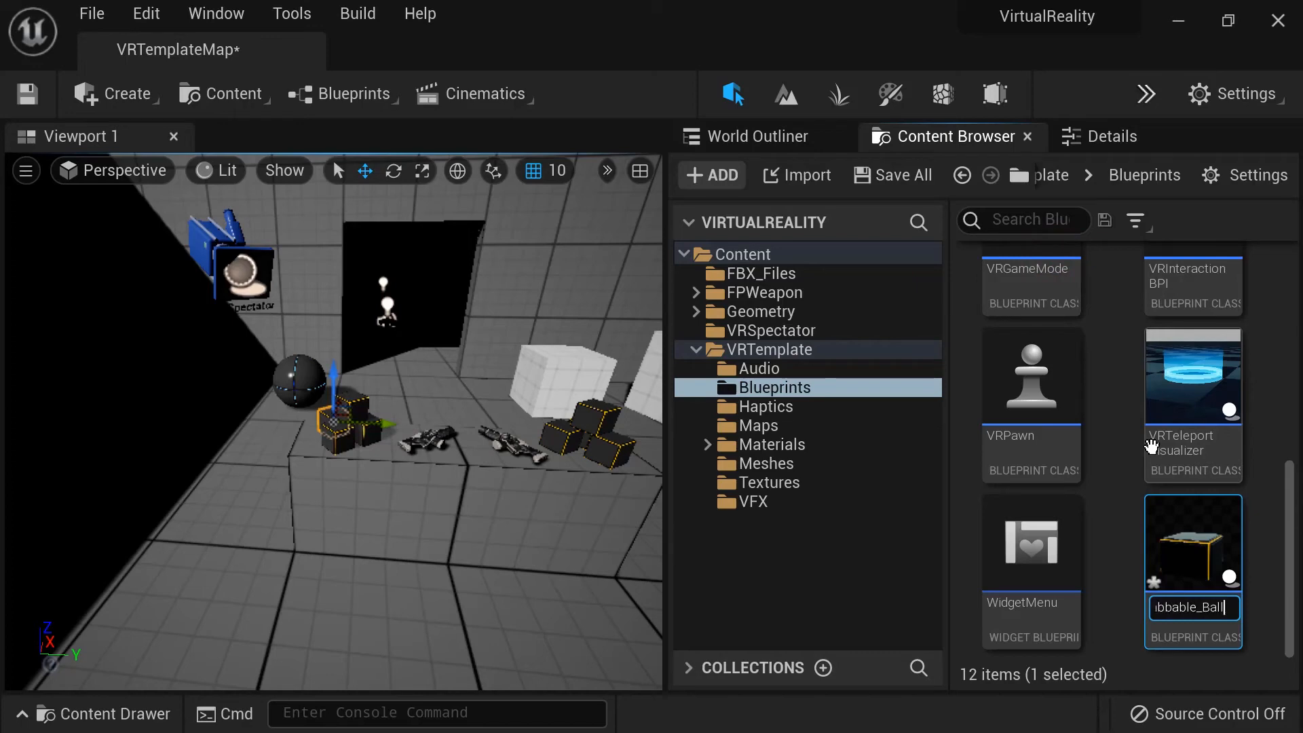
key("Return")
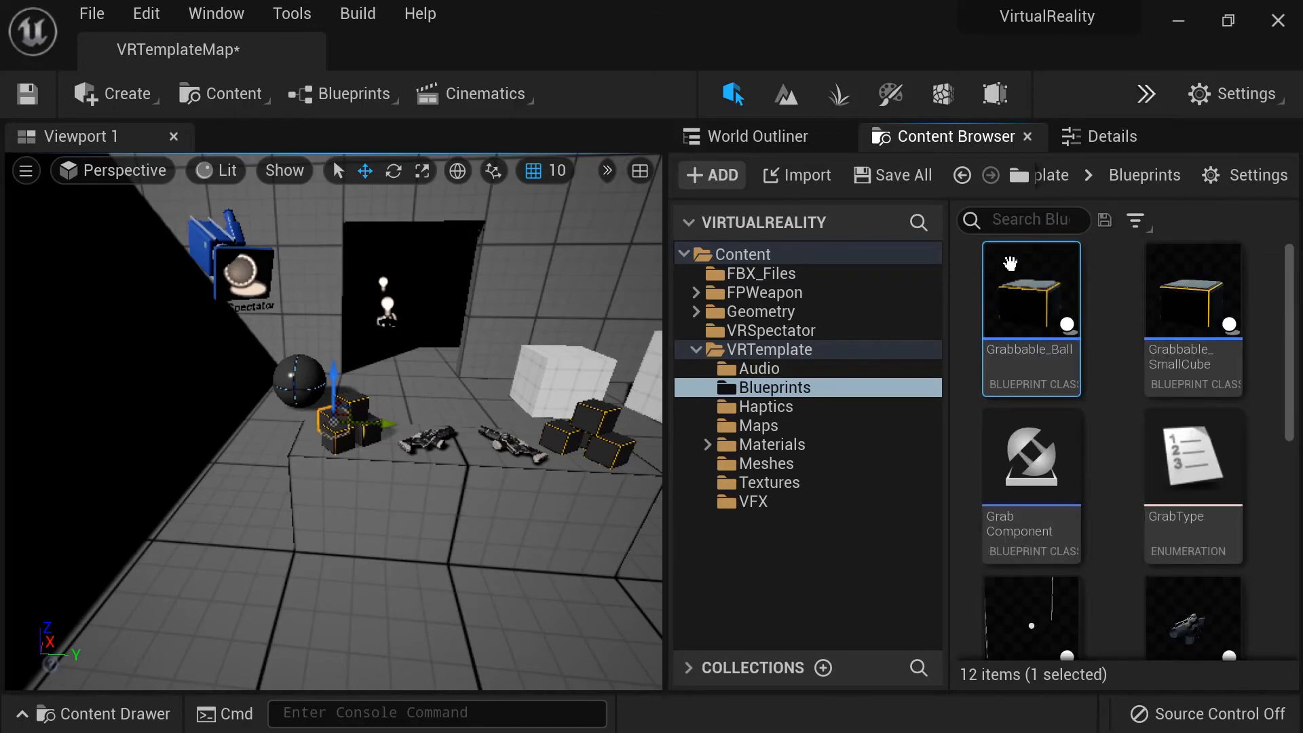
Open the Grabbable_Ball blueprint and look through its Event Graph, Construction Script, Viewport, details and component list
double_click(1041, 274)
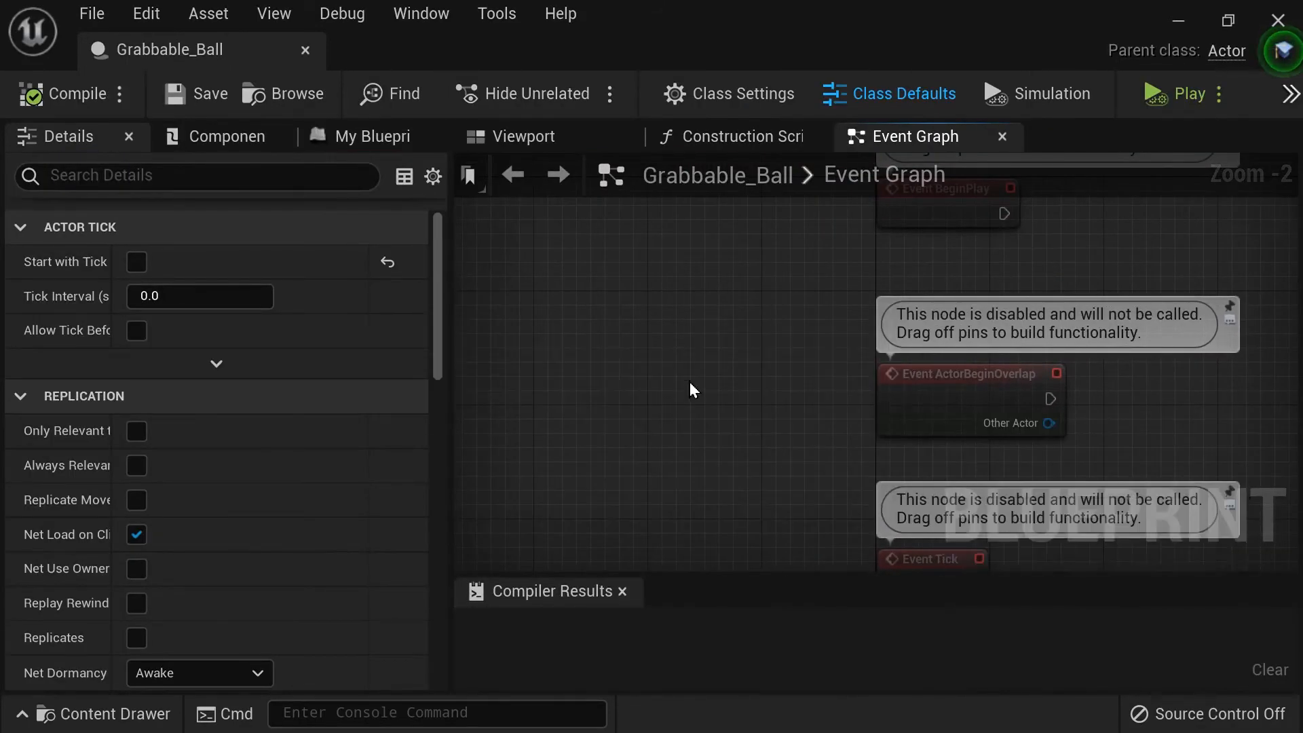
scroll(690, 387, "down", 1)
scroll(1187, 410, "down", 1)
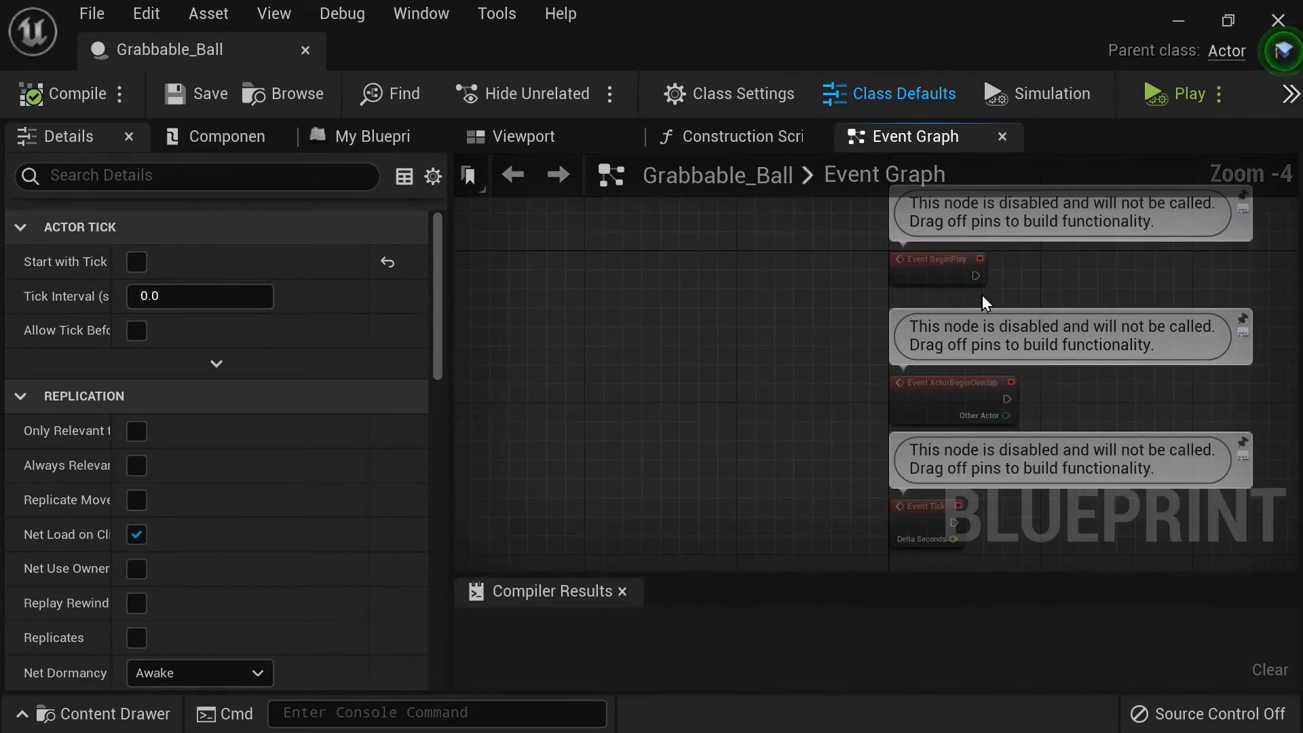
scroll(975, 267, "down", 1)
left_click(703, 138)
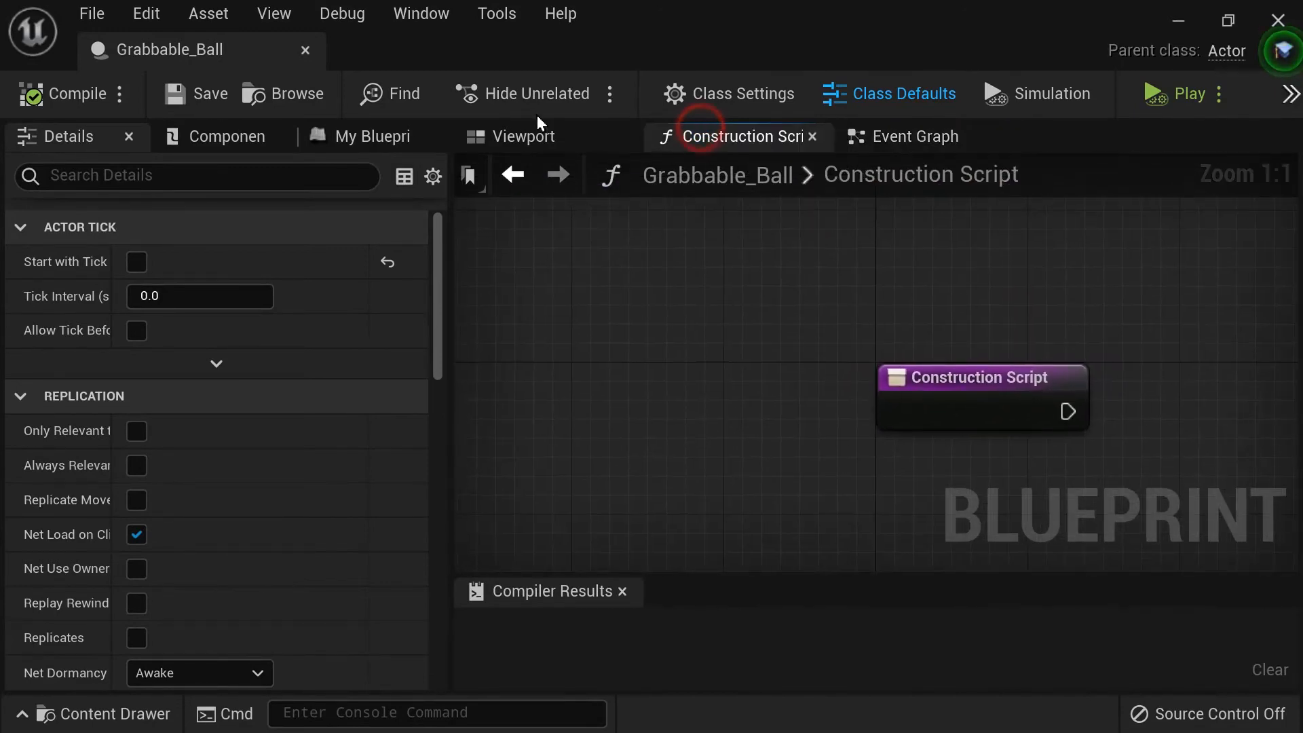
left_click(506, 141)
left_click(387, 138)
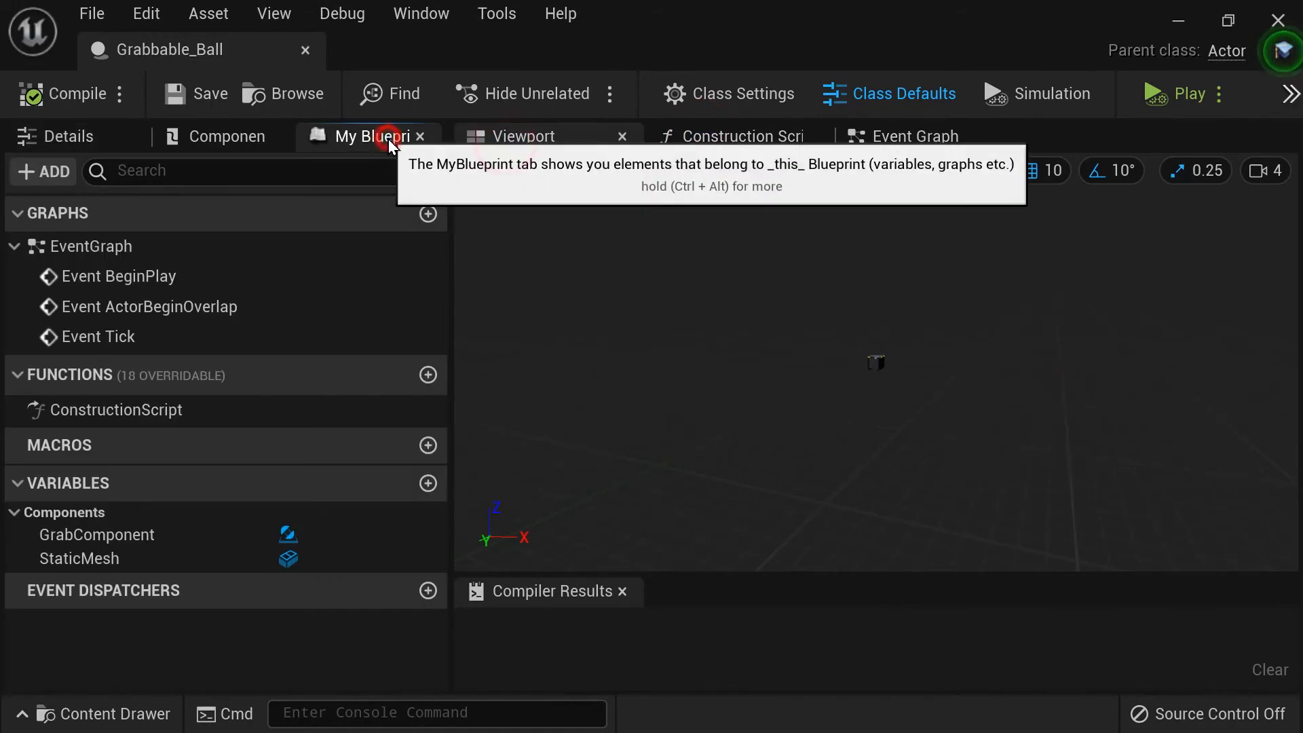
left_click(183, 151)
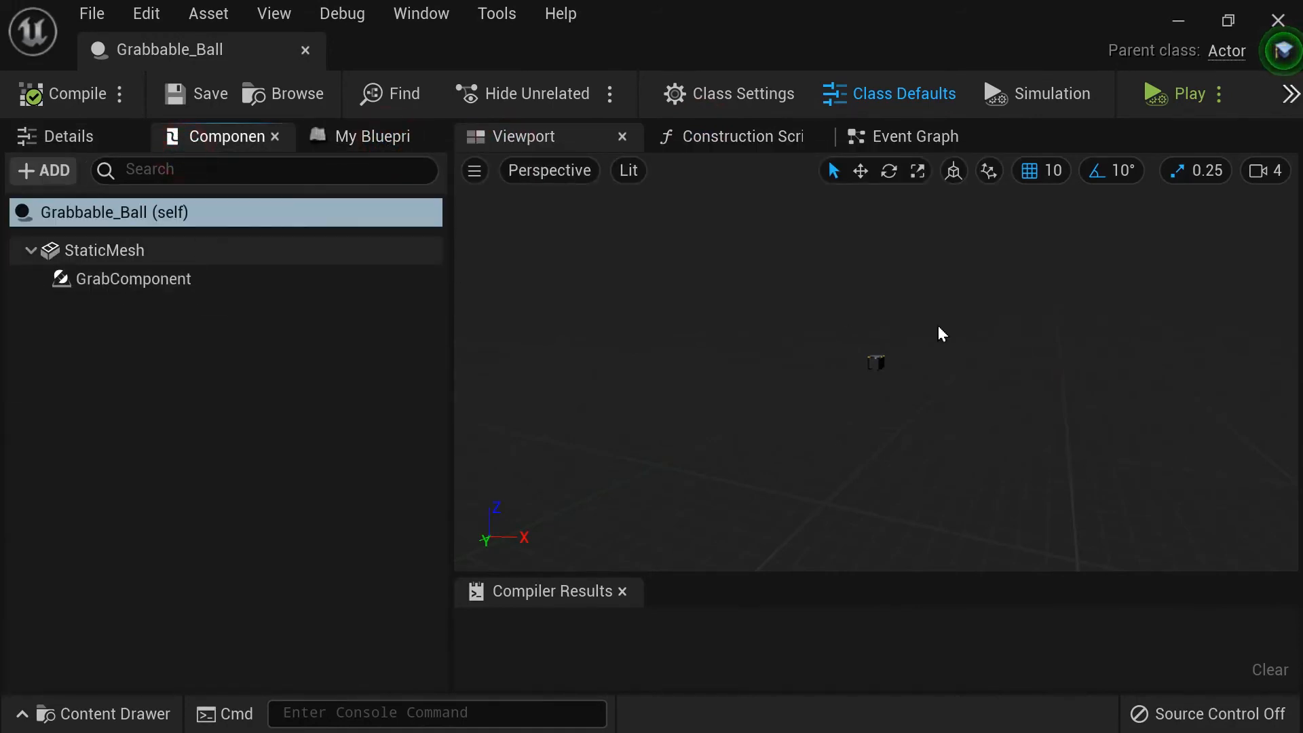
left_click(312, 263)
left_click(192, 214)
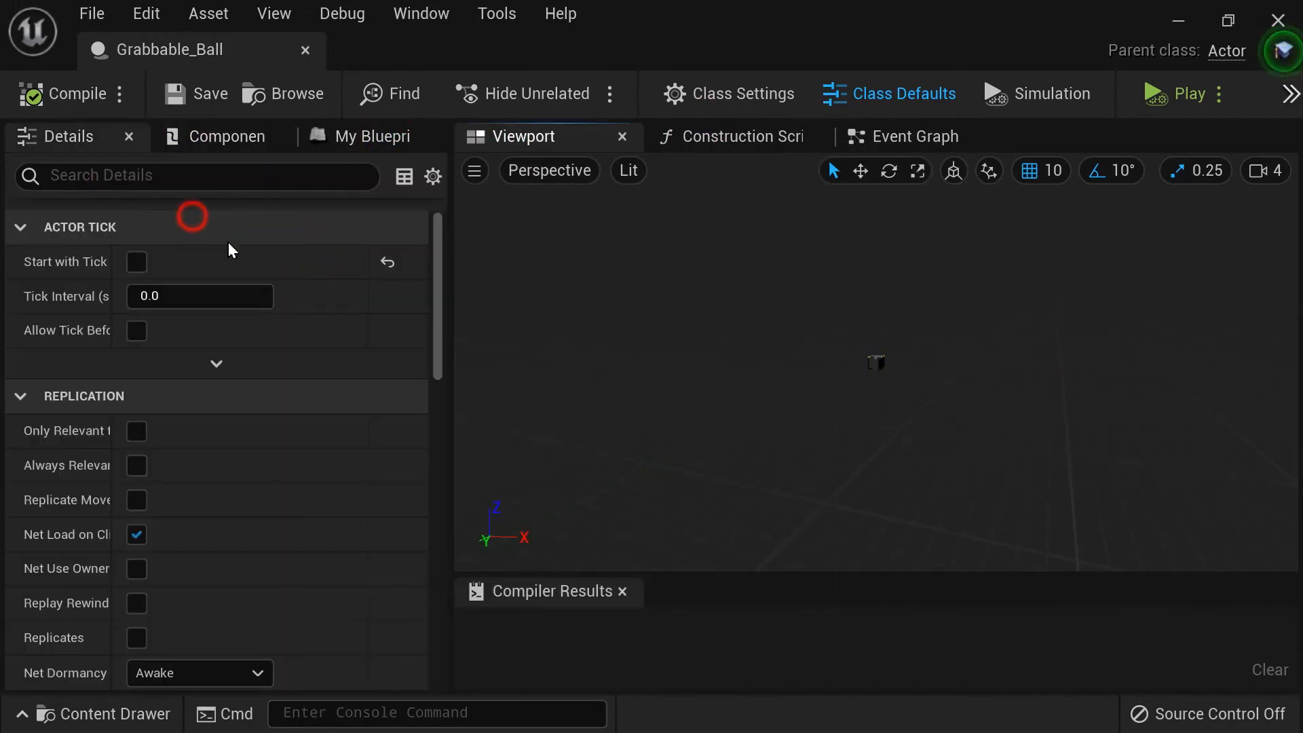
left_click(201, 150)
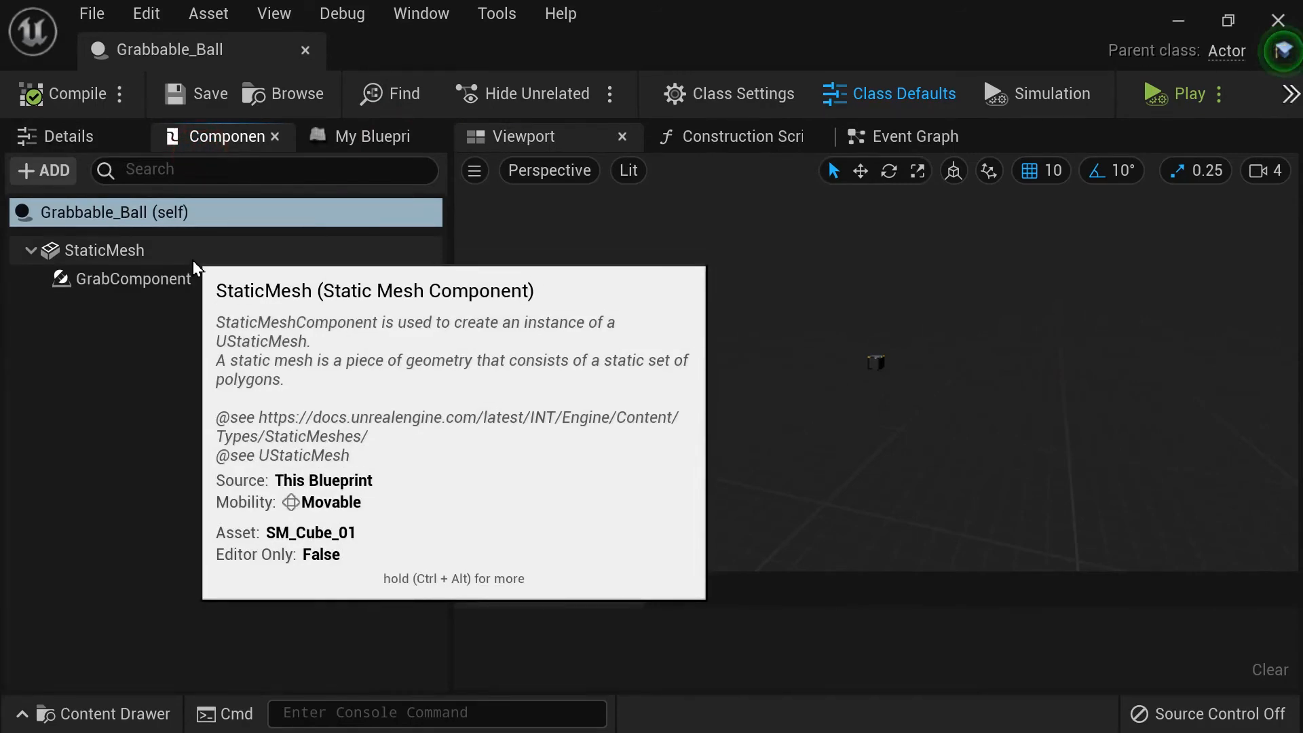
Inspect the StaticMesh cube and GrabComponent of Grabbable_Ball, and delete the StaticMesh component
left_click(192, 256)
left_click(865, 368)
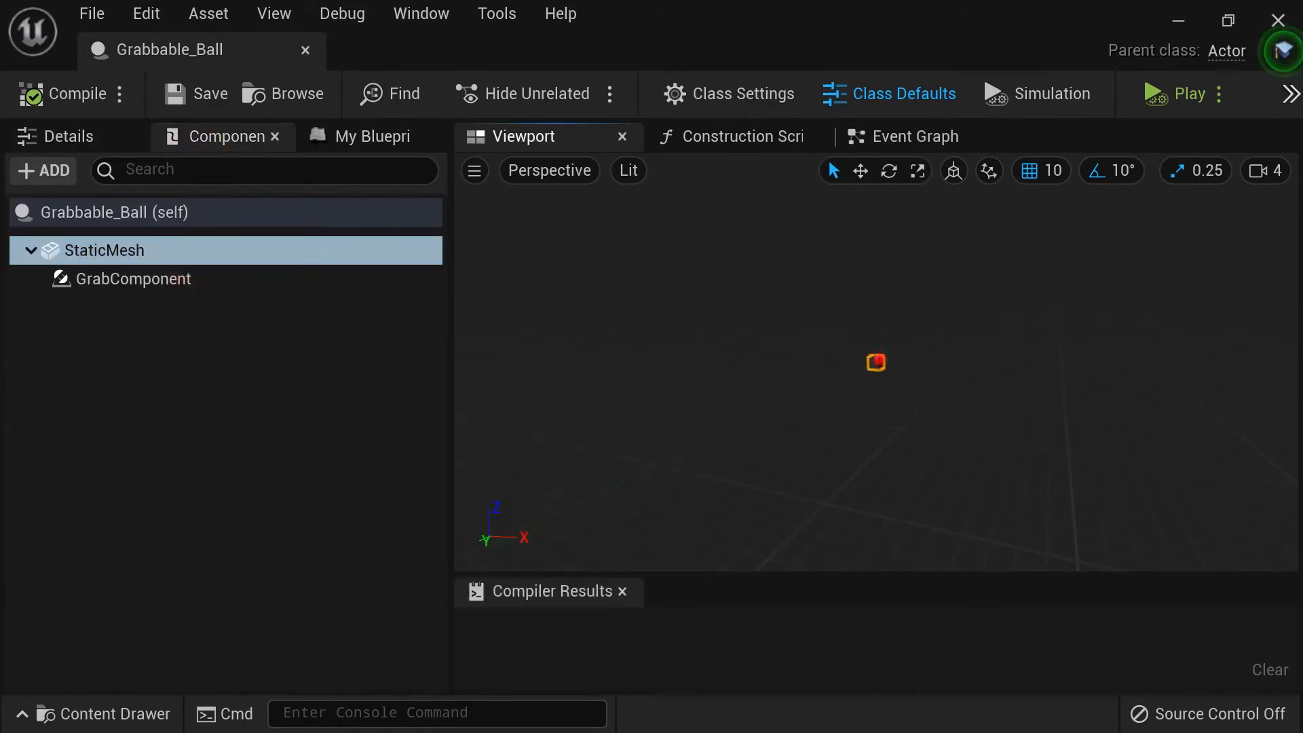
key("f")
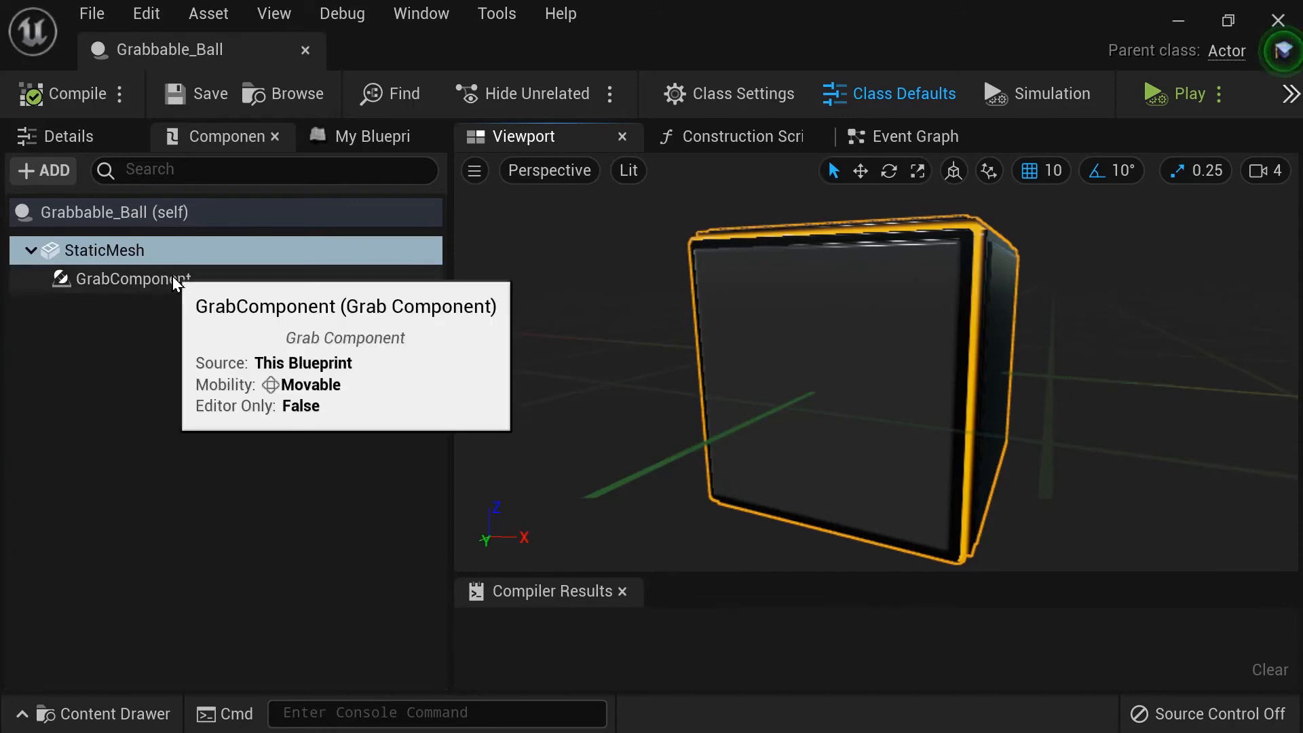
left_click(174, 280)
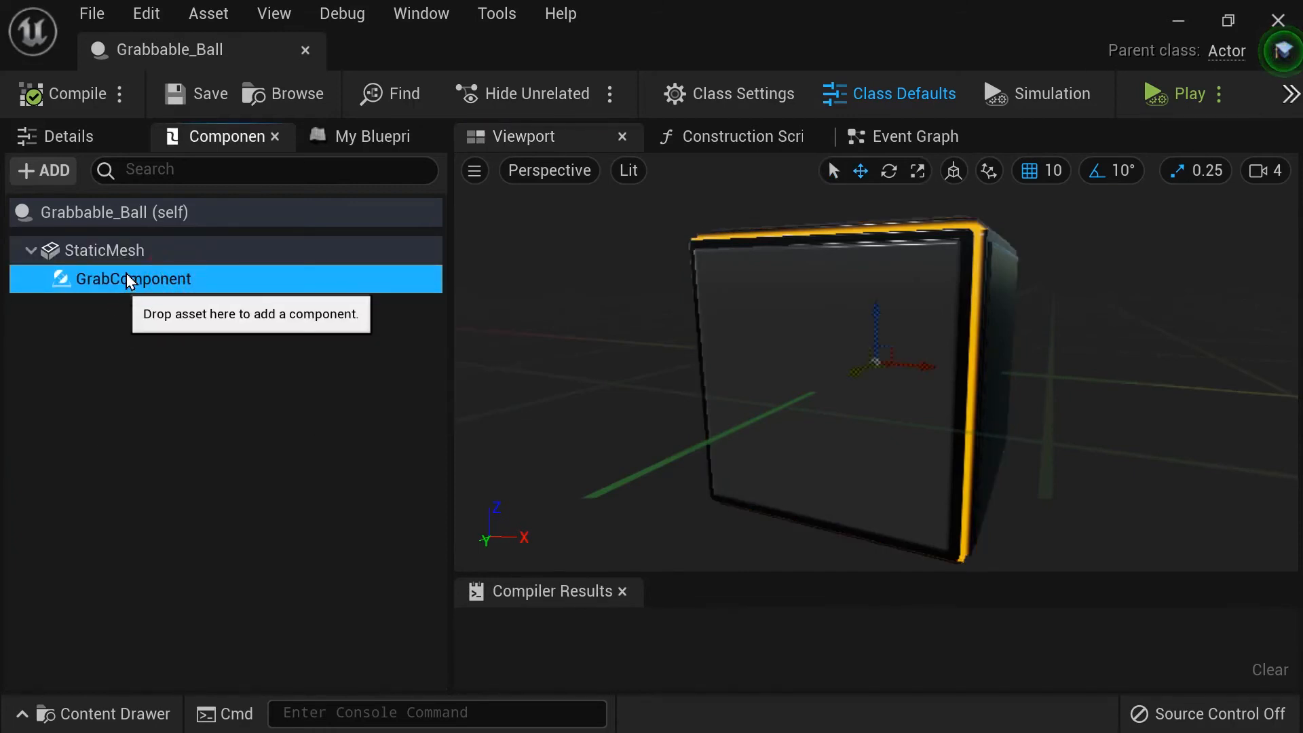
left_click(152, 249)
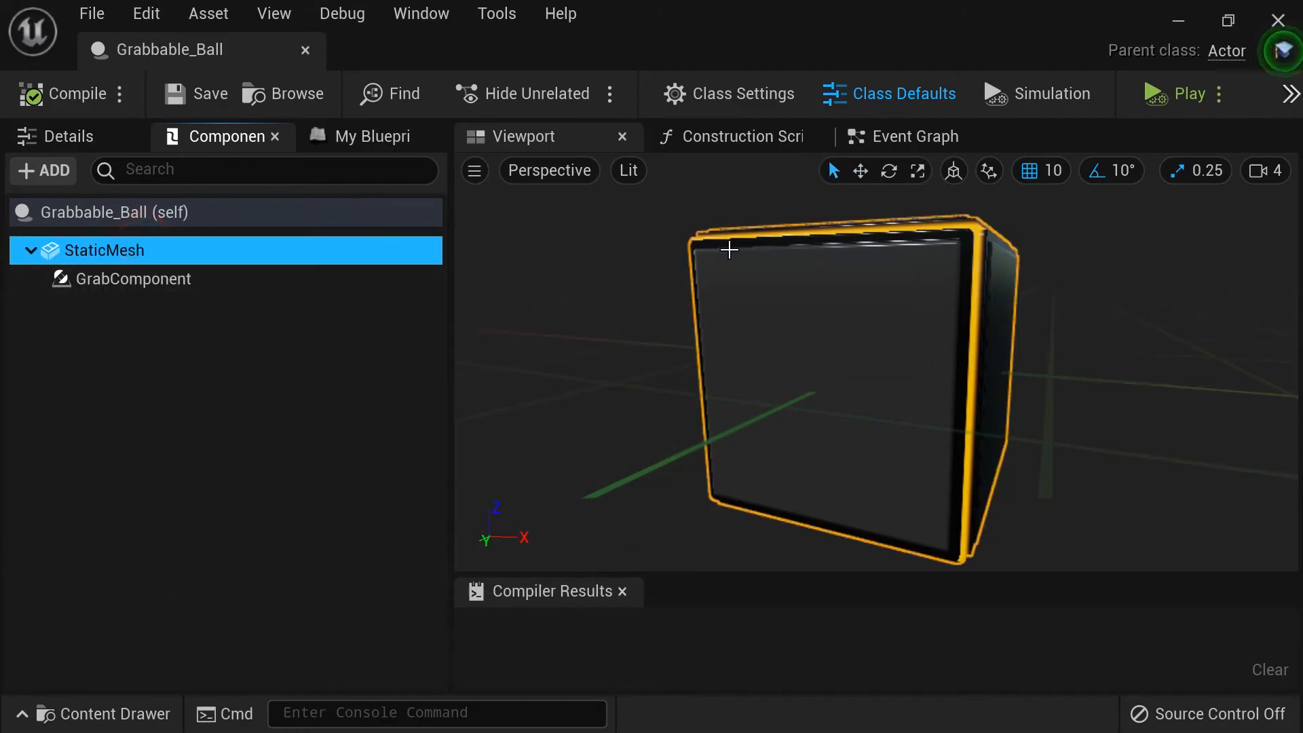
key("Delete")
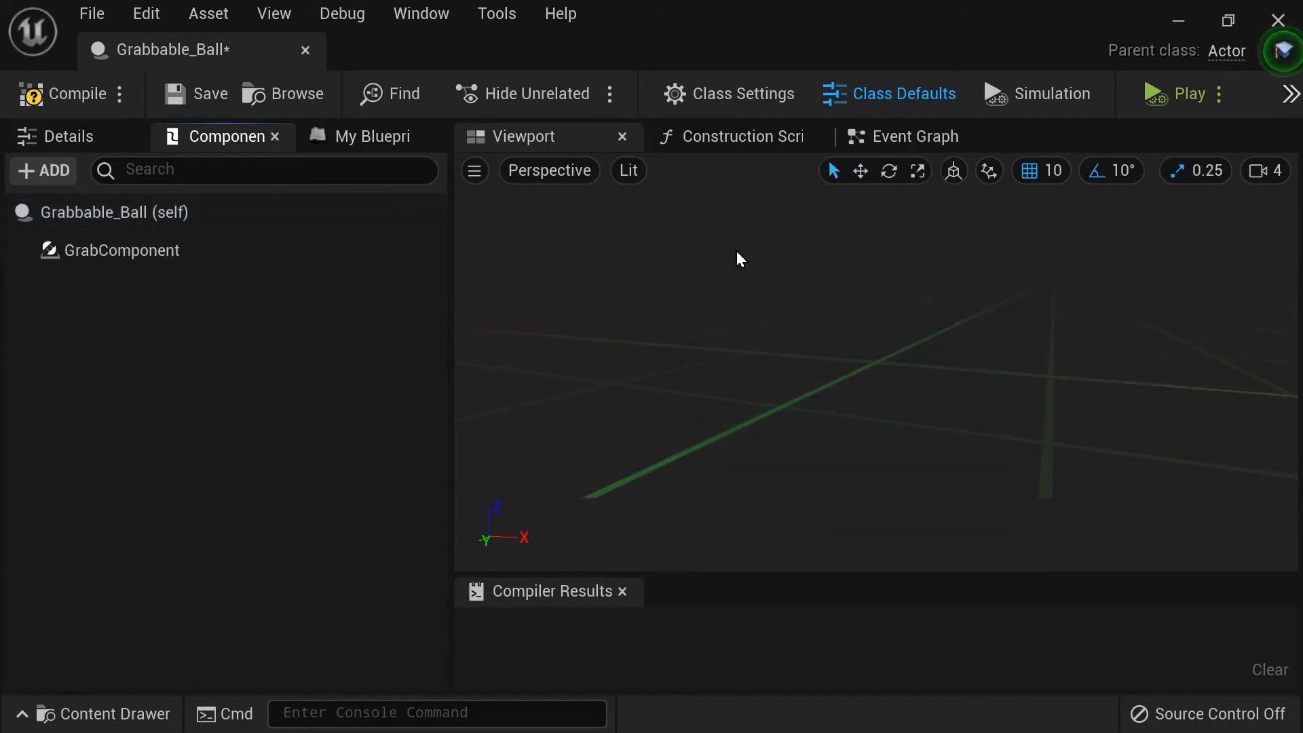
left_click(237, 260)
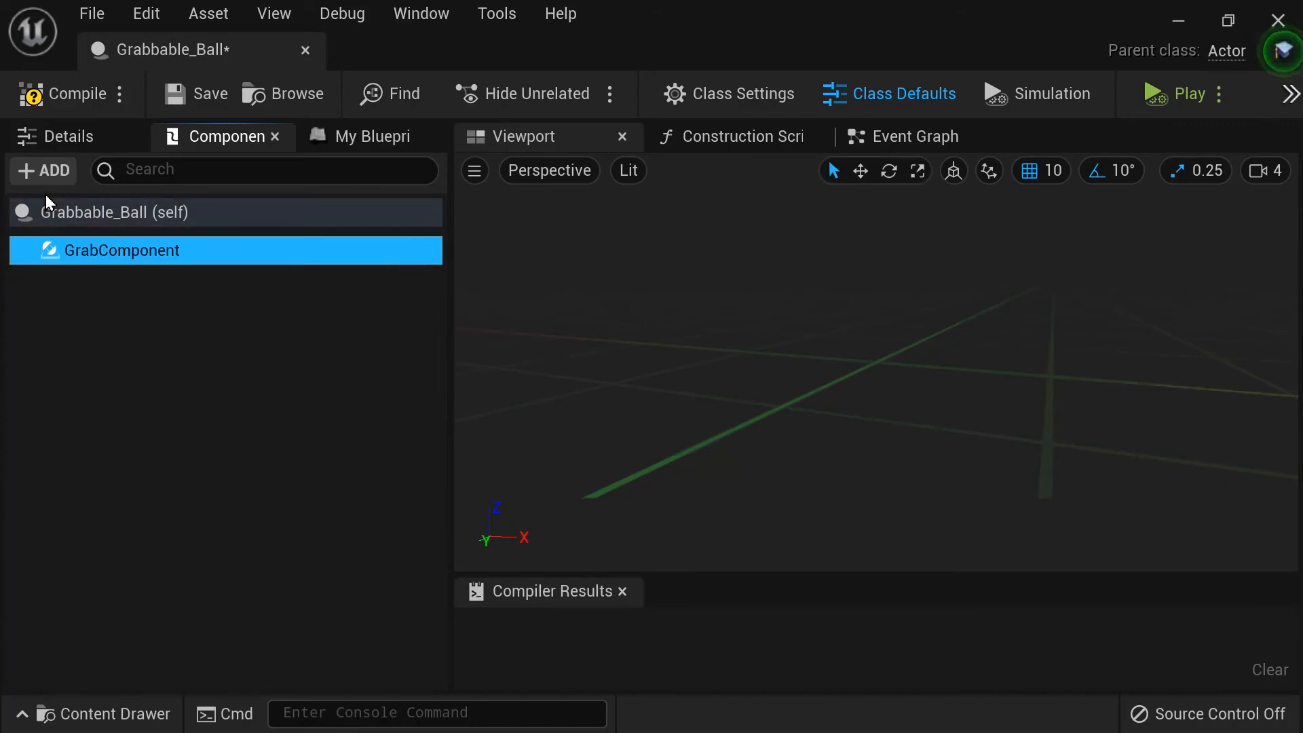
left_click(48, 175)
scroll(160, 372, "down", 5)
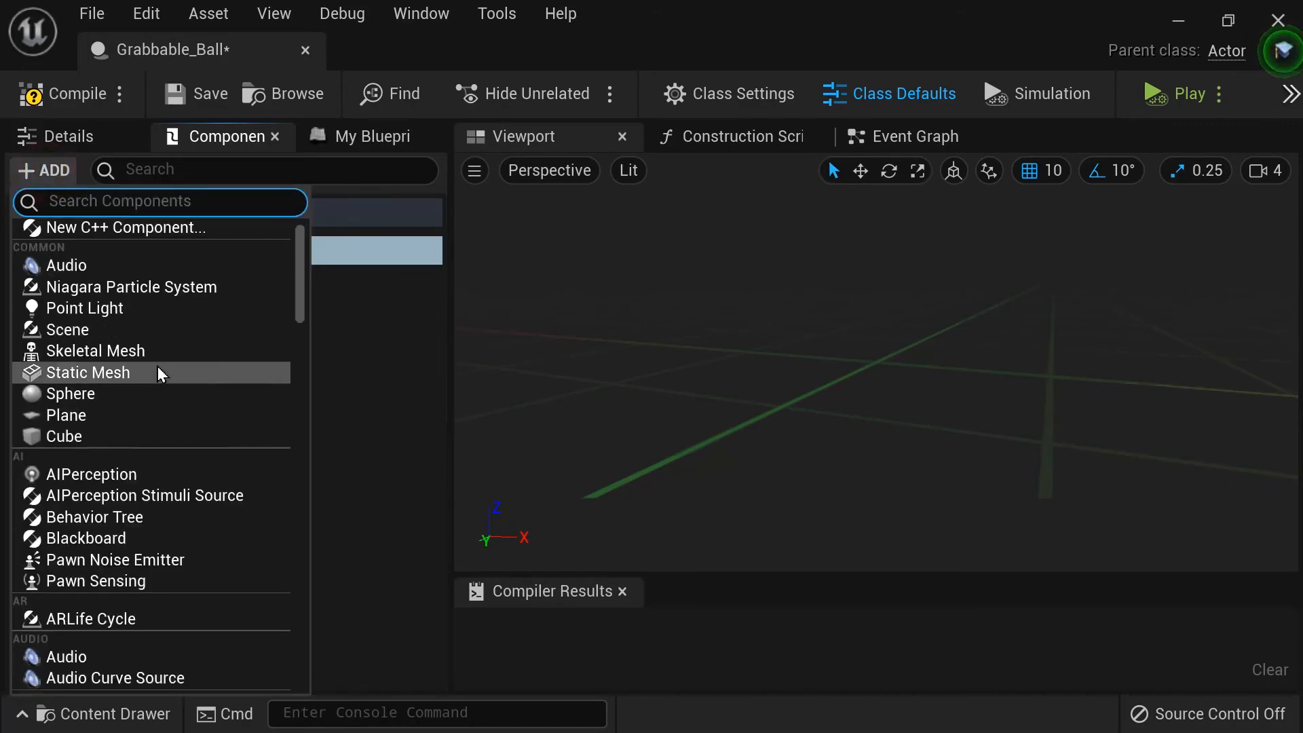
type("ball")
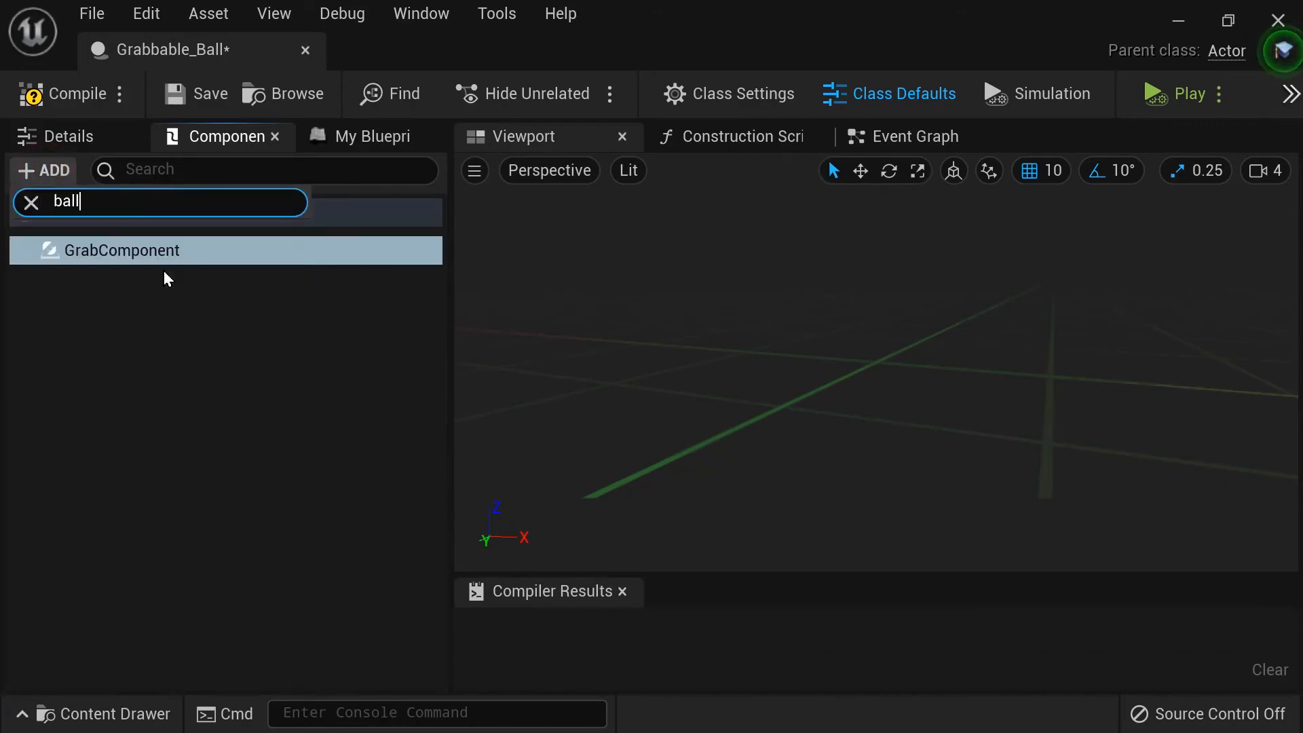
key("BackSpace")
key("BackSpace")
key("BackSpace")
key("BackSpace")
left_click(362, 407)
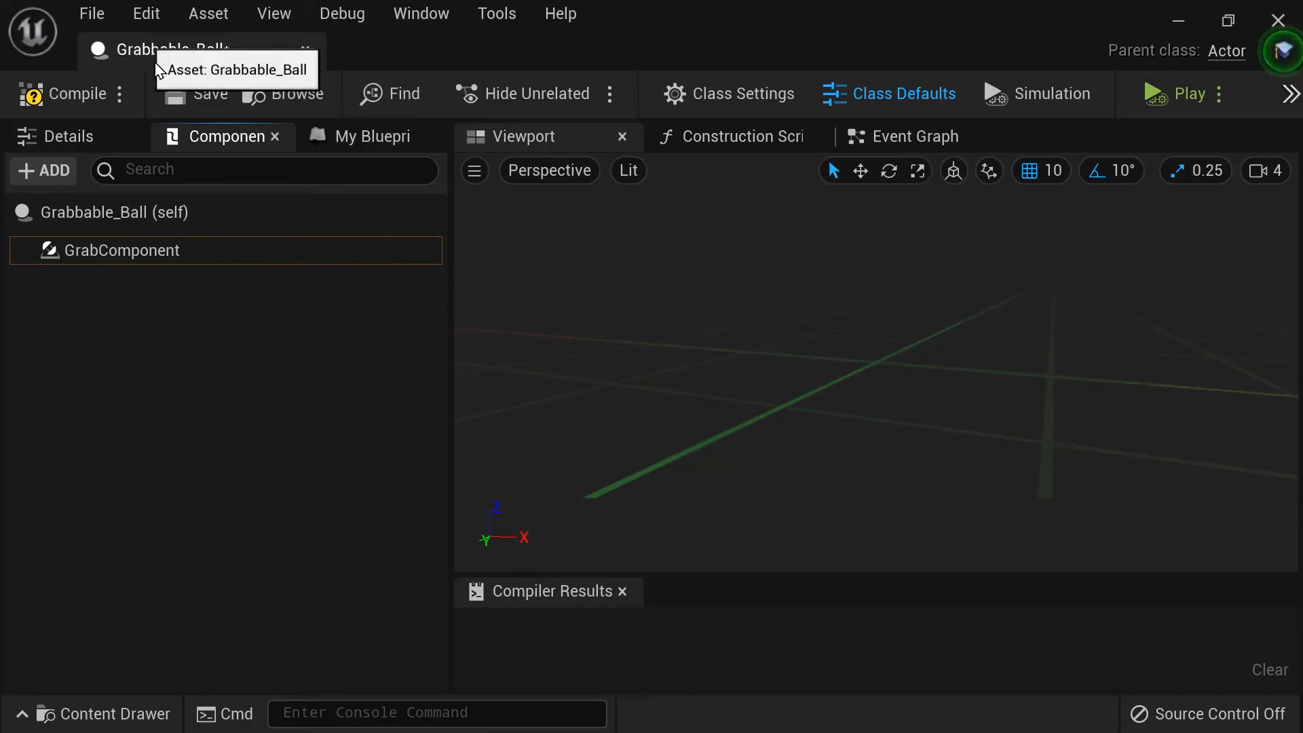
Save the Grabbable_Ball blueprint and place its editor beside VRTemplateMap as the second document
left_click(185, 94)
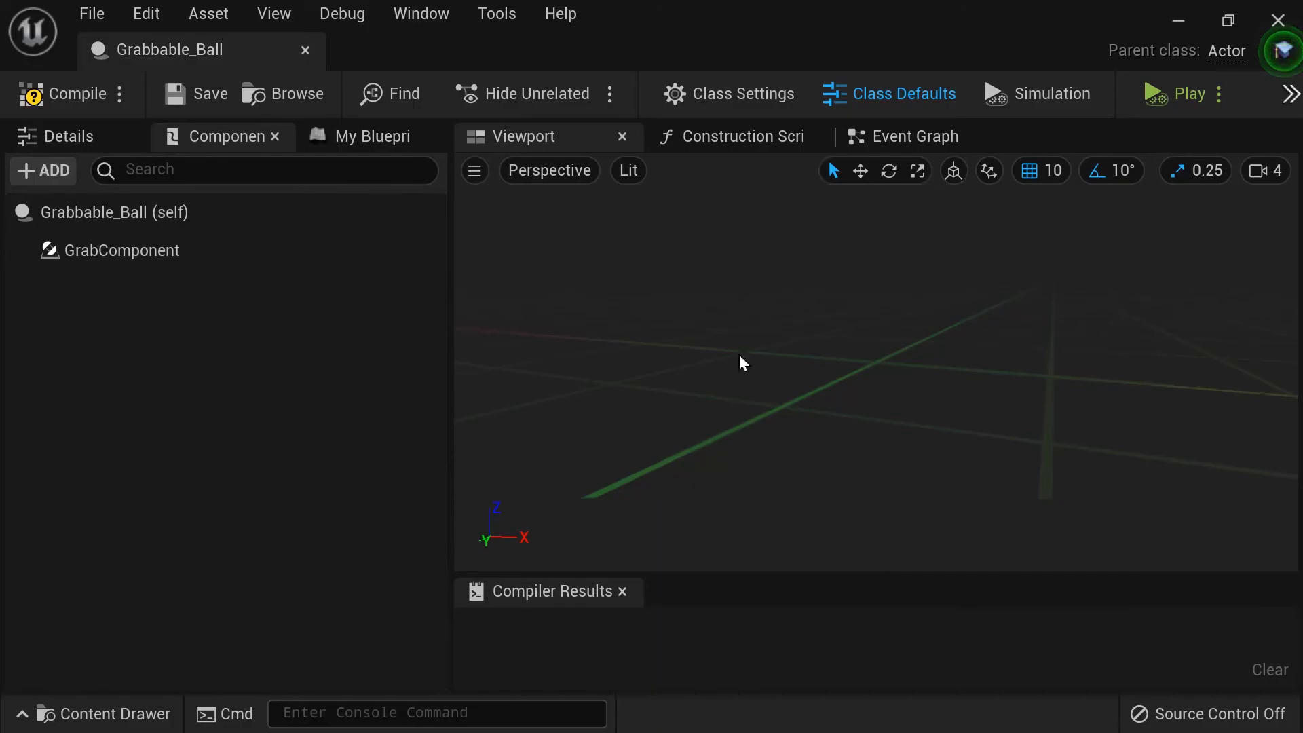
left_click_drag(147, 53, 378, 52)
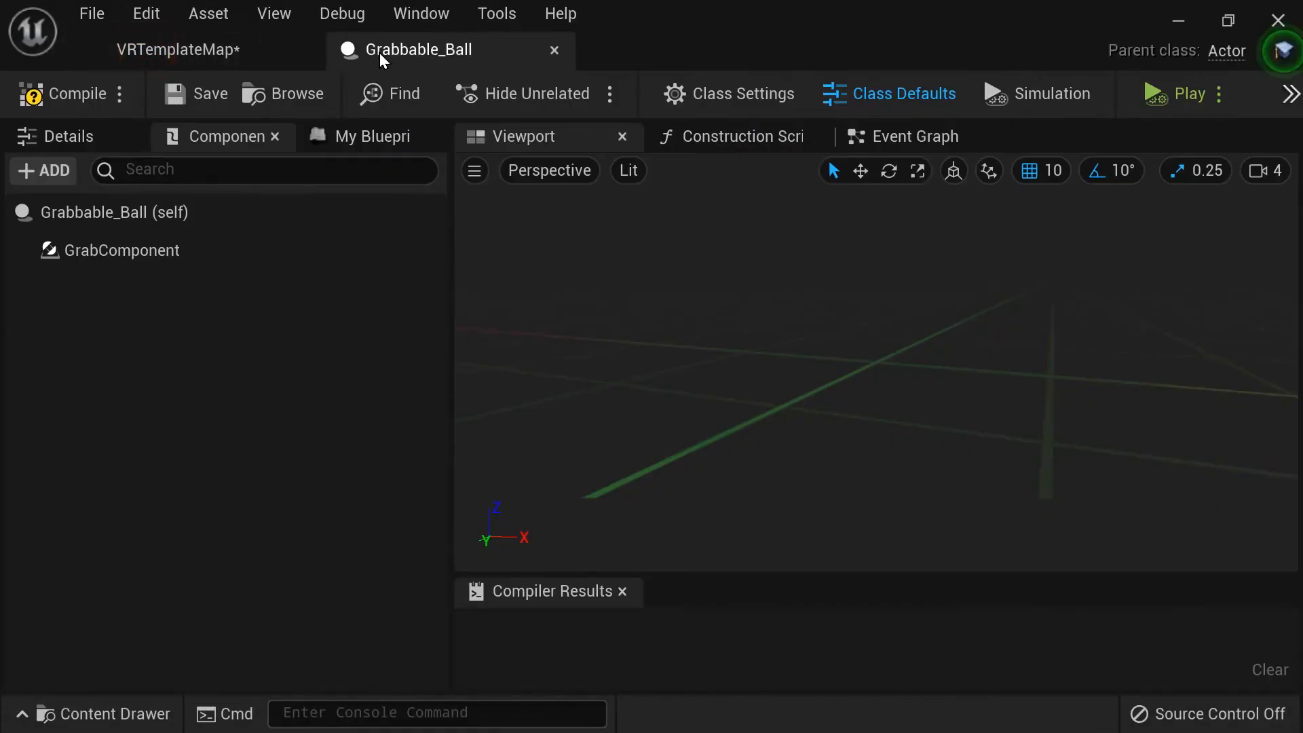
Dock the Content Browser above the component panels in the Grabbable_Ball editor, show FBX_Files and widen it to about 60% of the window
left_click(199, 54)
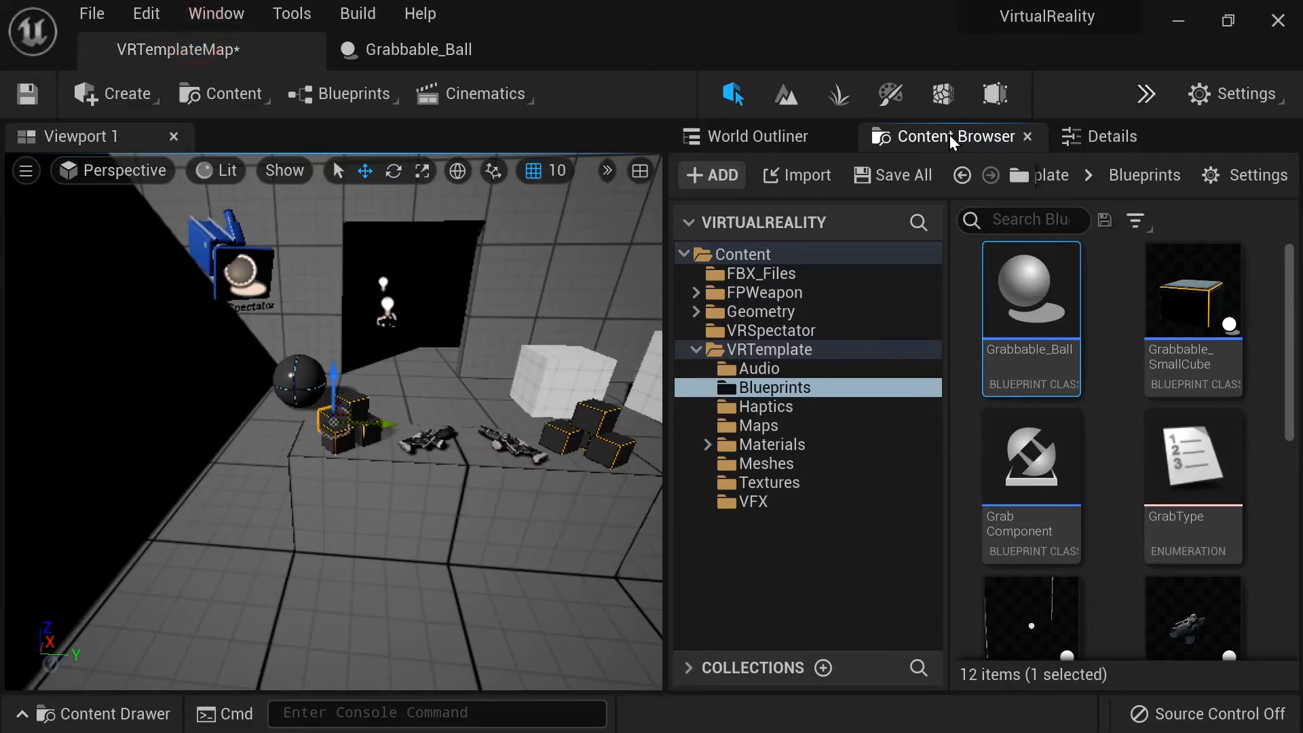
left_click_drag(950, 134, 128, 173)
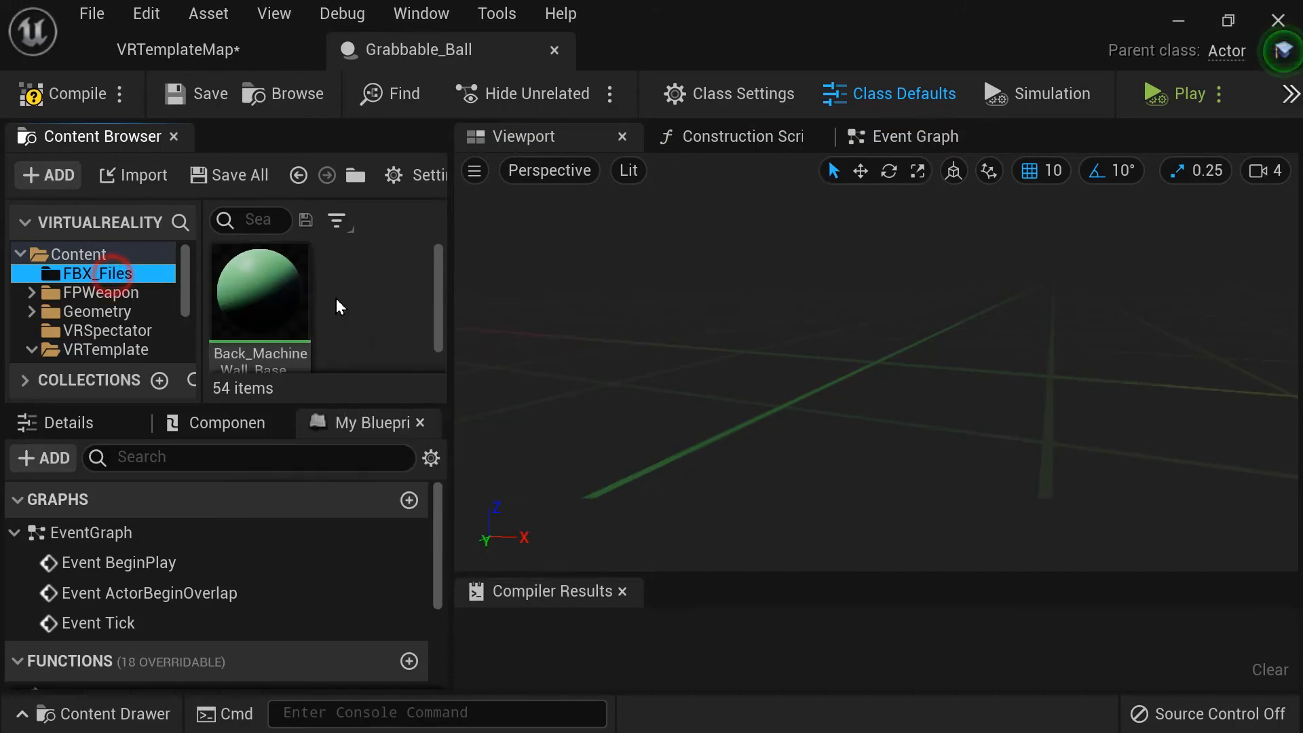
left_click_drag(452, 271, 817, 234)
Find the bowling_ball_Icosphere static mesh in FBX_Files by searching for "ball" and add it to the Grabbable_Ball blueprint
left_click(447, 229)
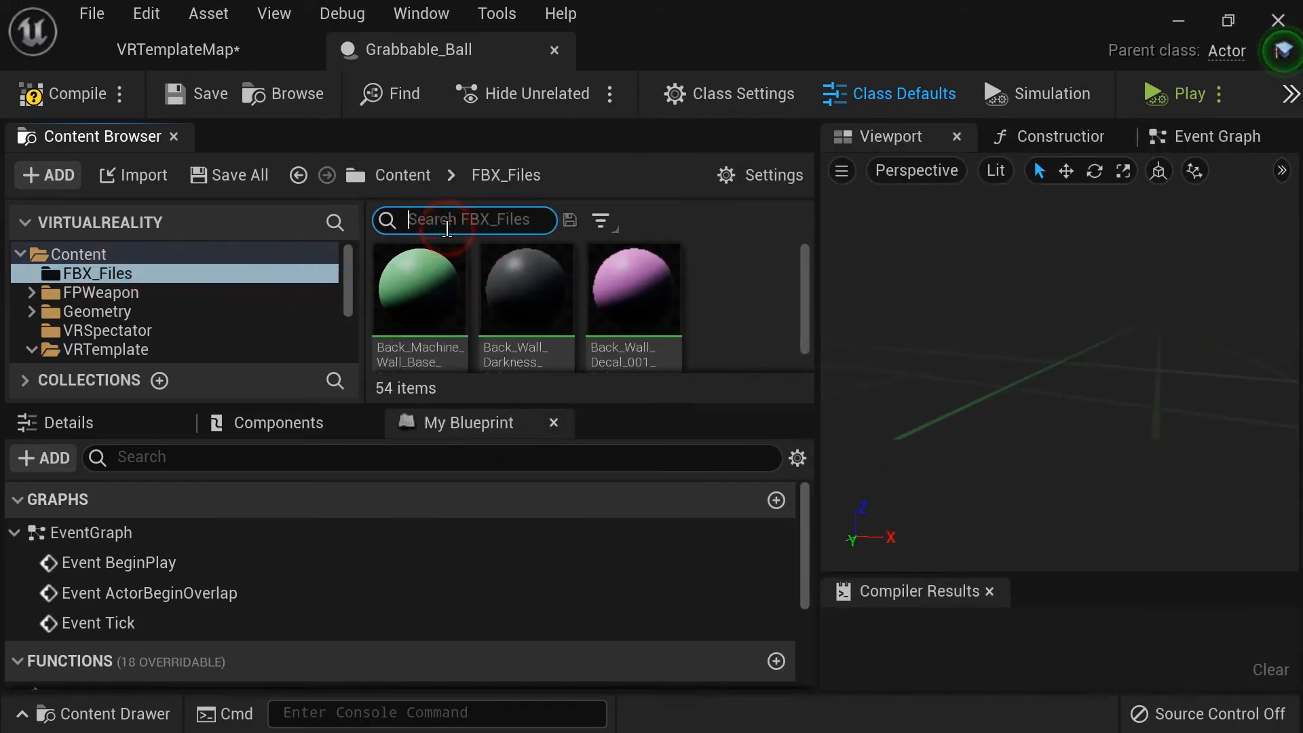
type("ball")
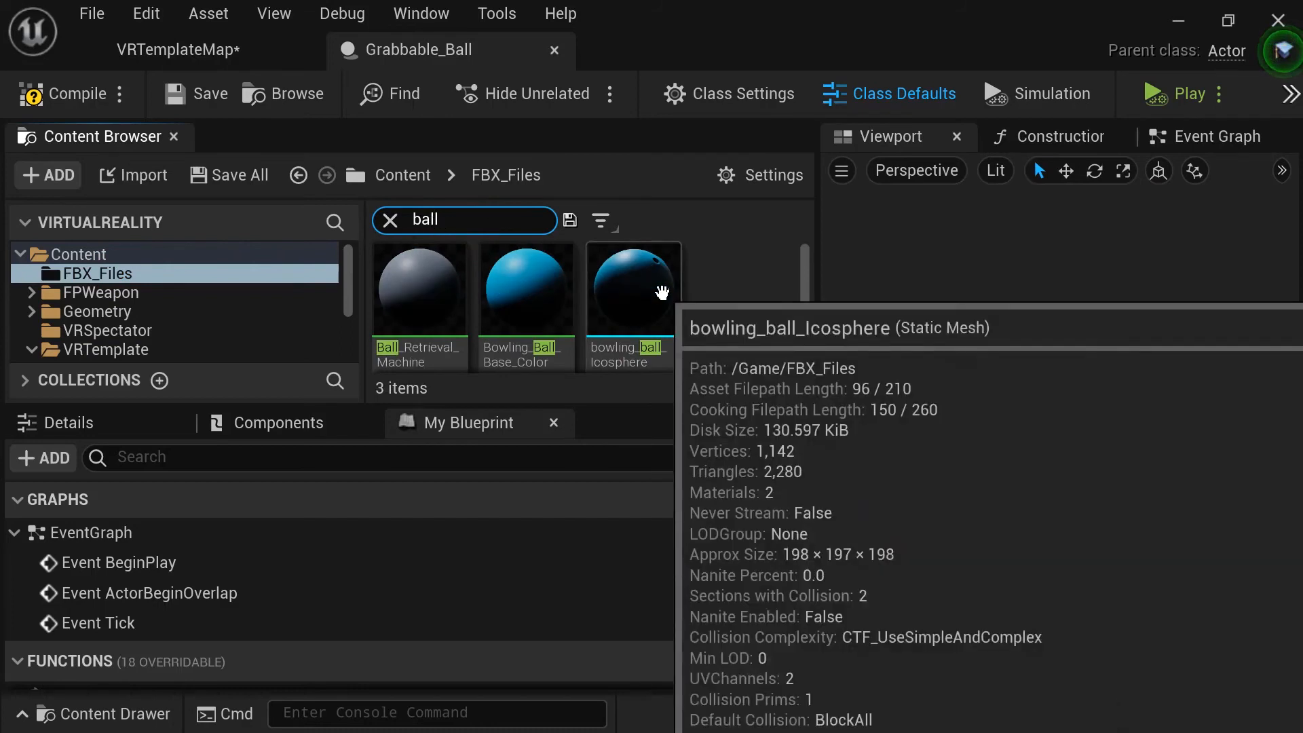
mouse_move(625, 368)
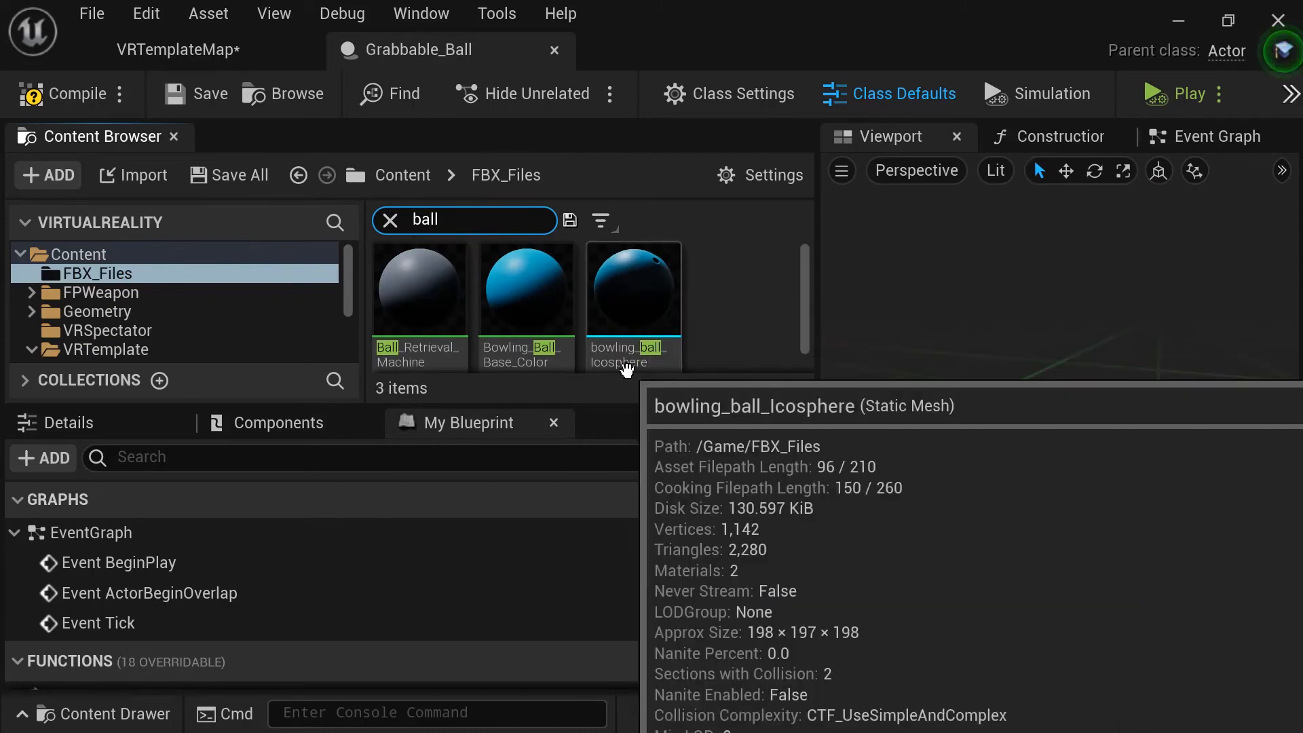
left_click_drag(623, 285, 1156, 349)
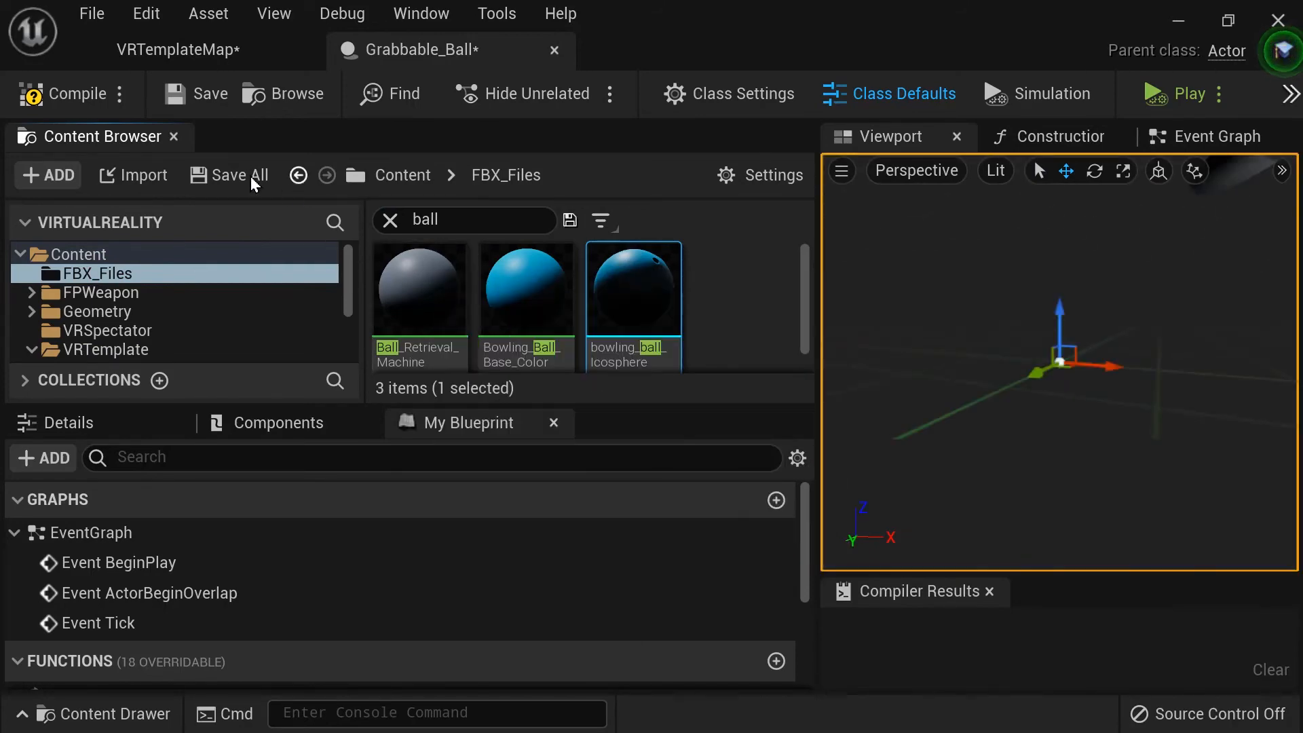
Move the Content Browser out of the Grabbable_Ball editor into a separate document, and narrow the blueprint's component panels
left_click_drag(108, 133, 441, 44)
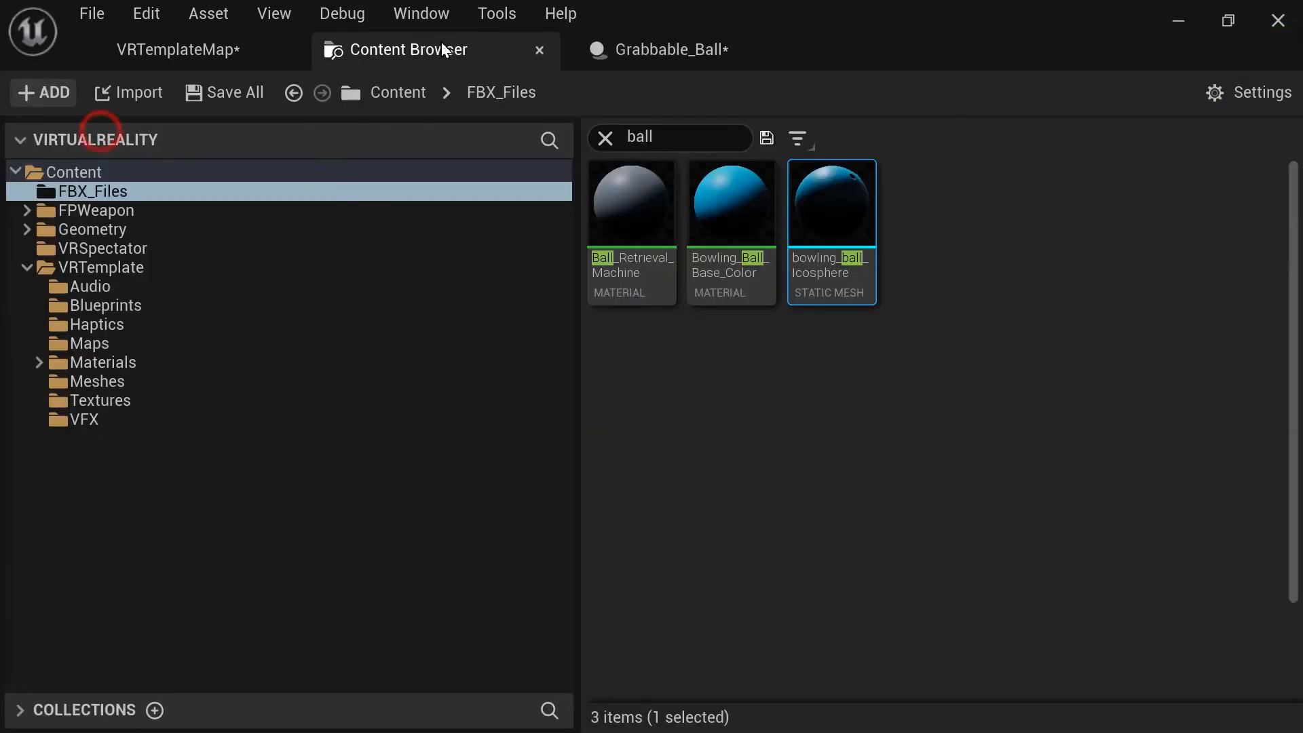
left_click(617, 48)
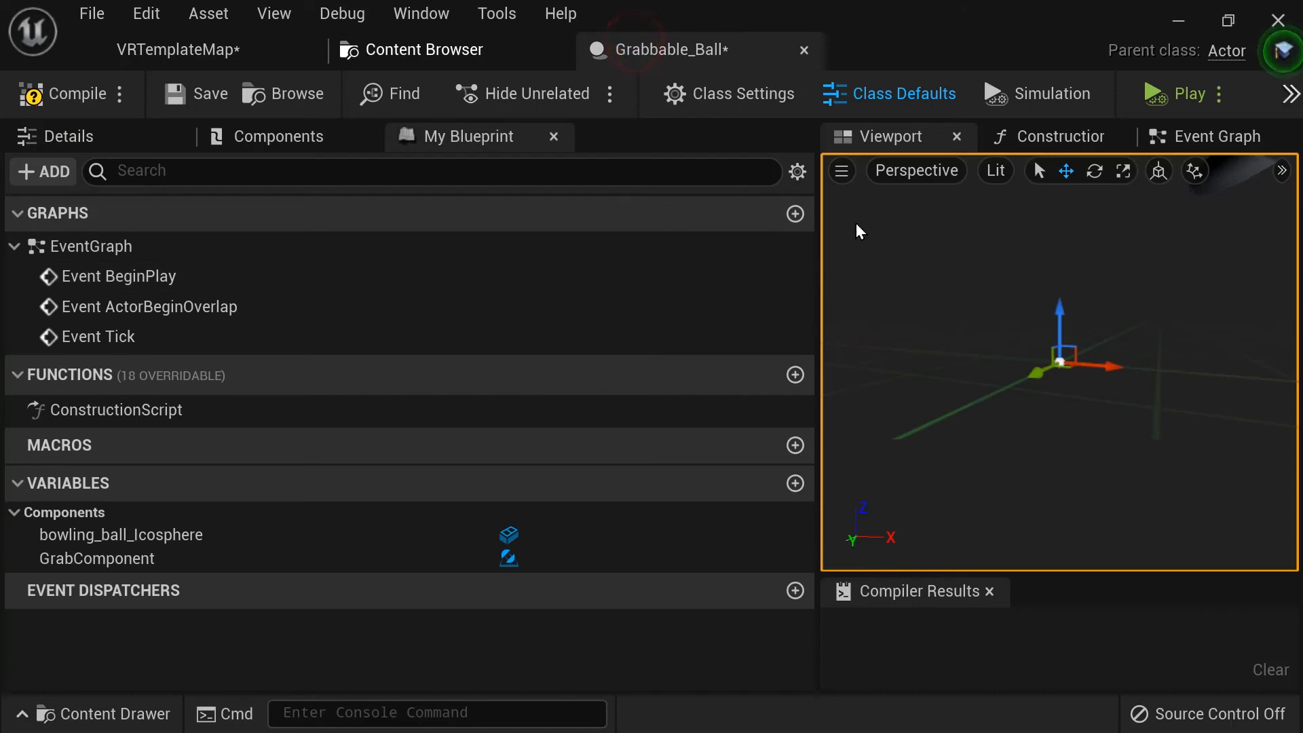
left_click_drag(817, 242, 438, 279)
Show the component list of Grabbable_Ball and frame the bowling_ball_Icosphere component in the Viewport to examine it
left_click(244, 132)
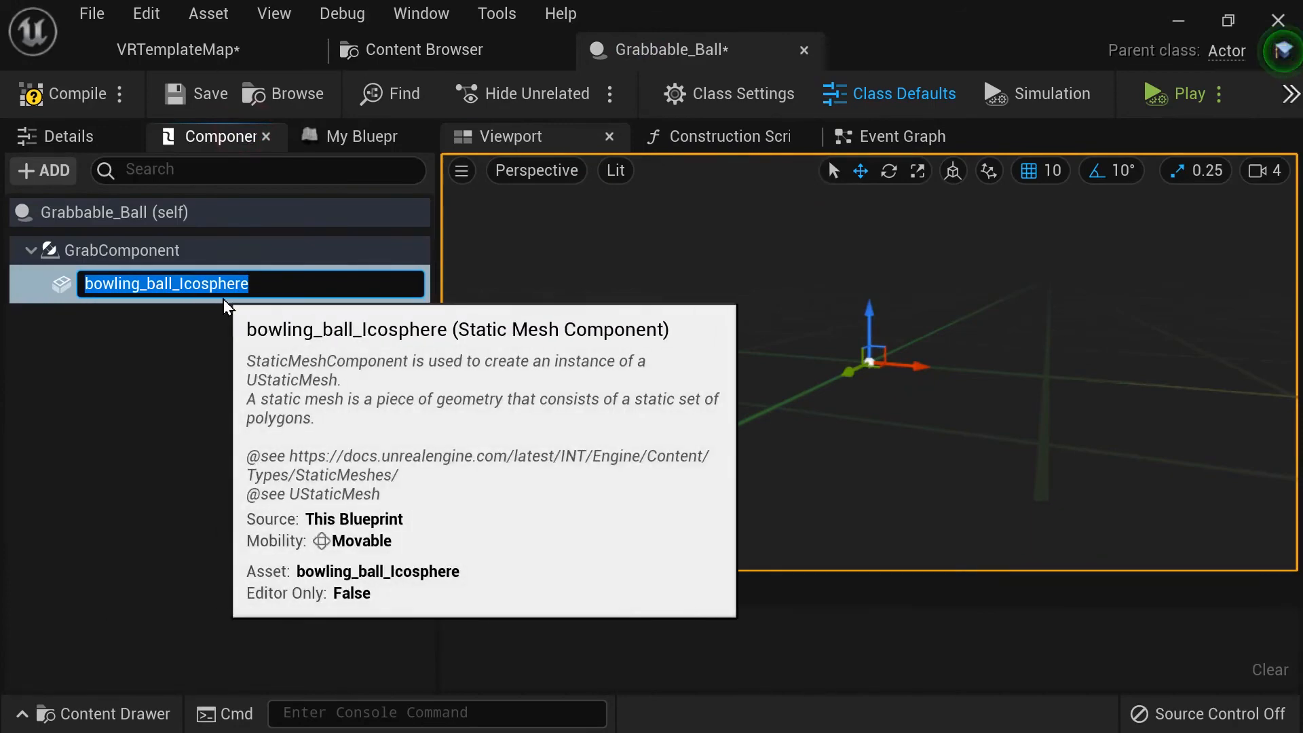
key("Return")
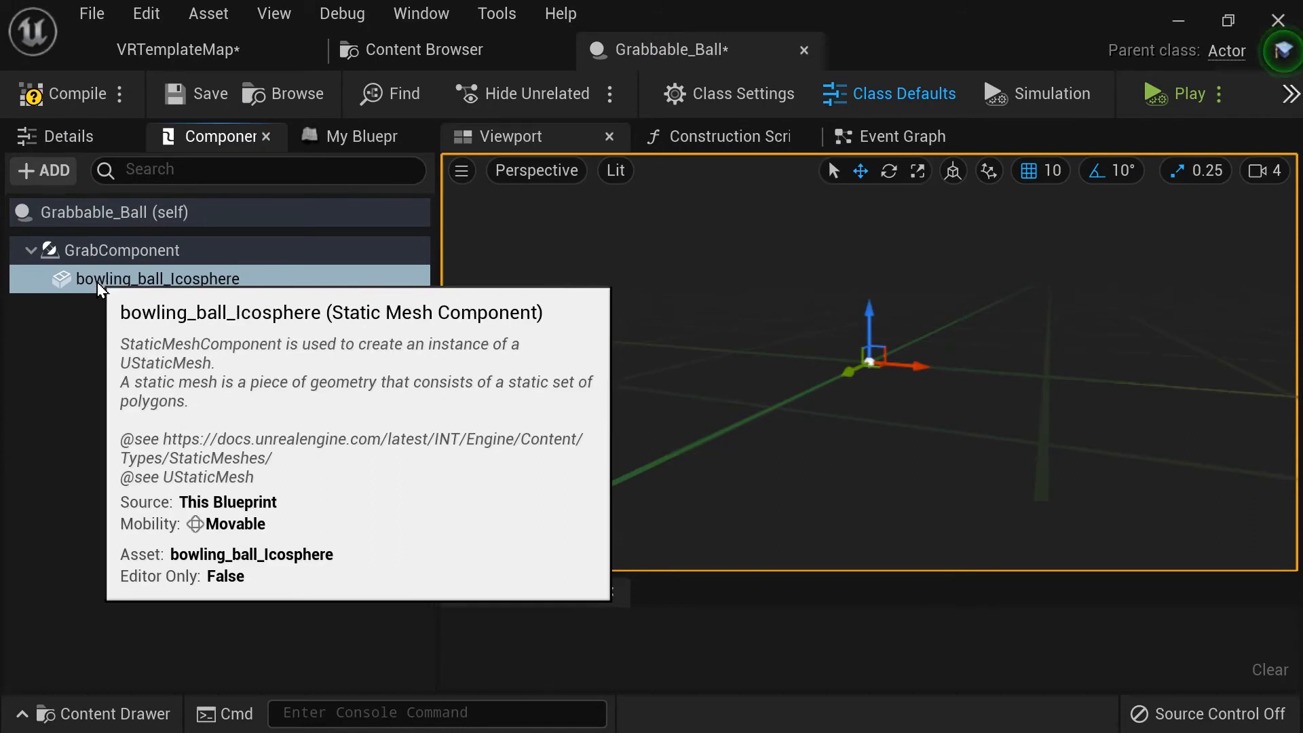
left_click(319, 285)
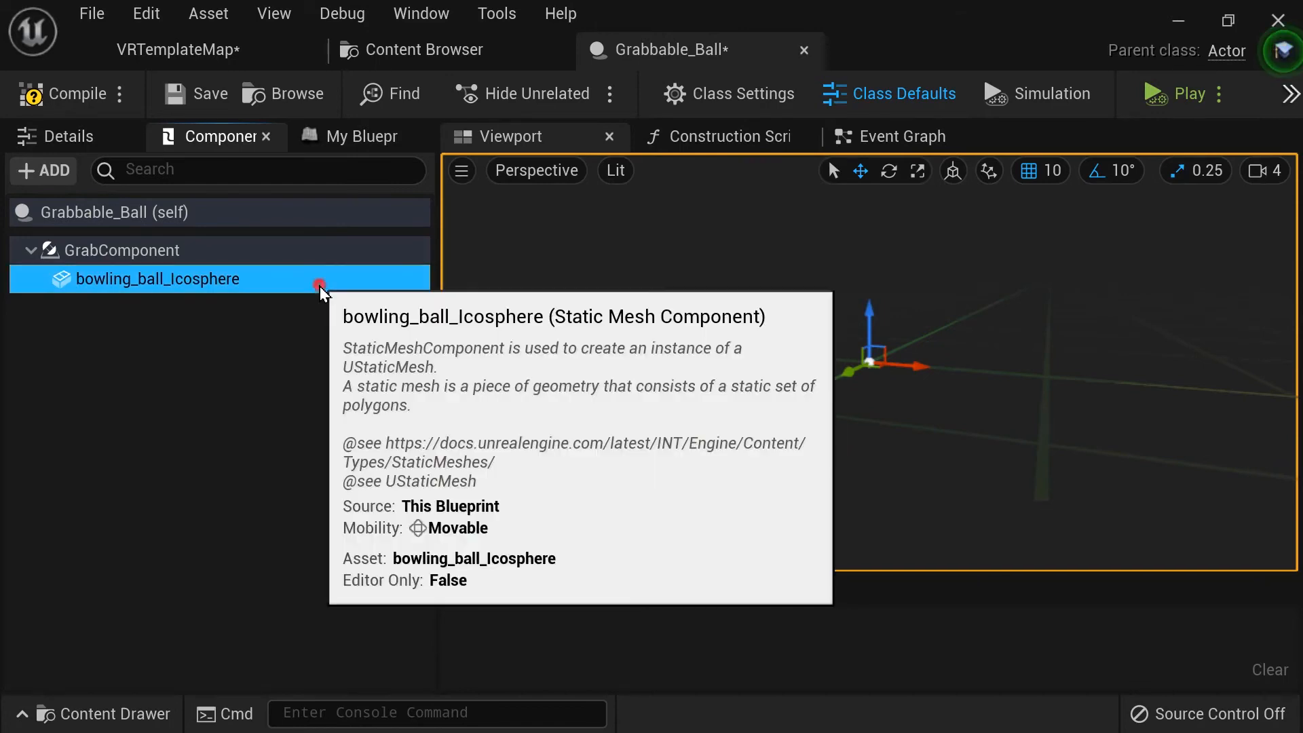
double_click(319, 285)
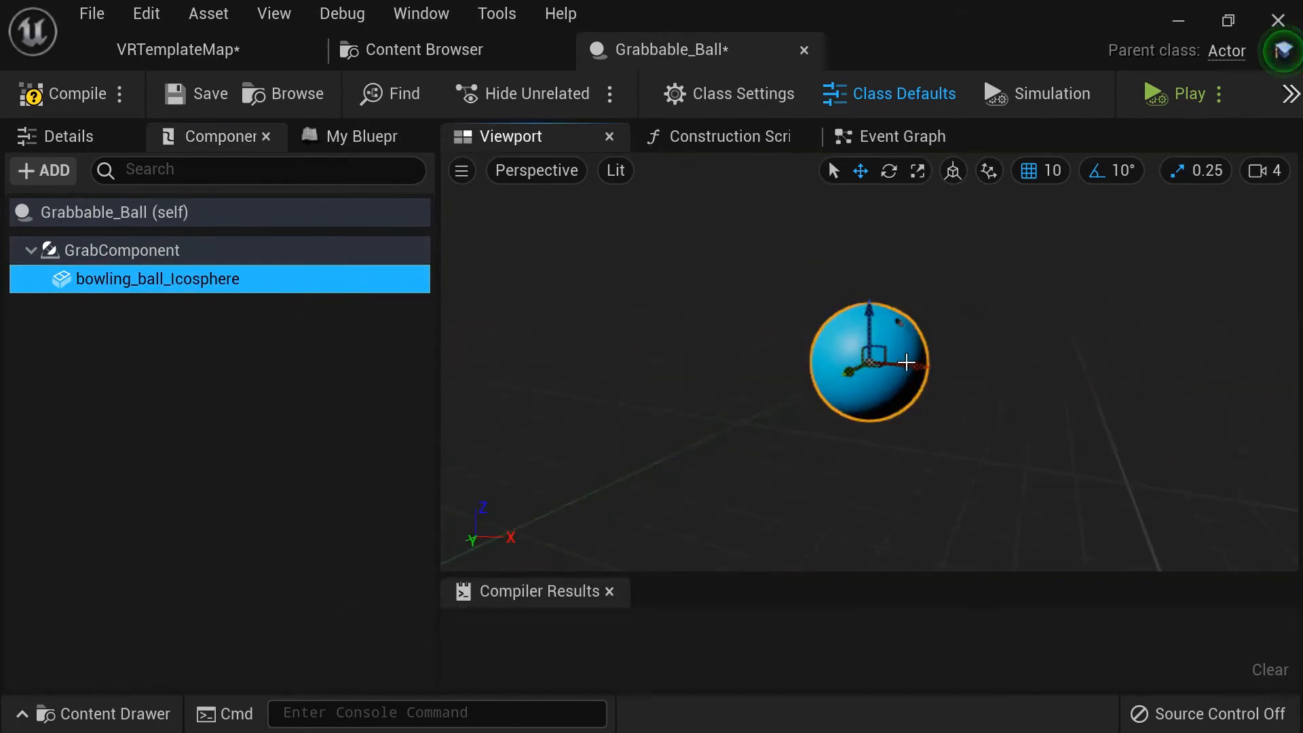
scroll(854, 365, "up", 2)
scroll(855, 365, "down", 1)
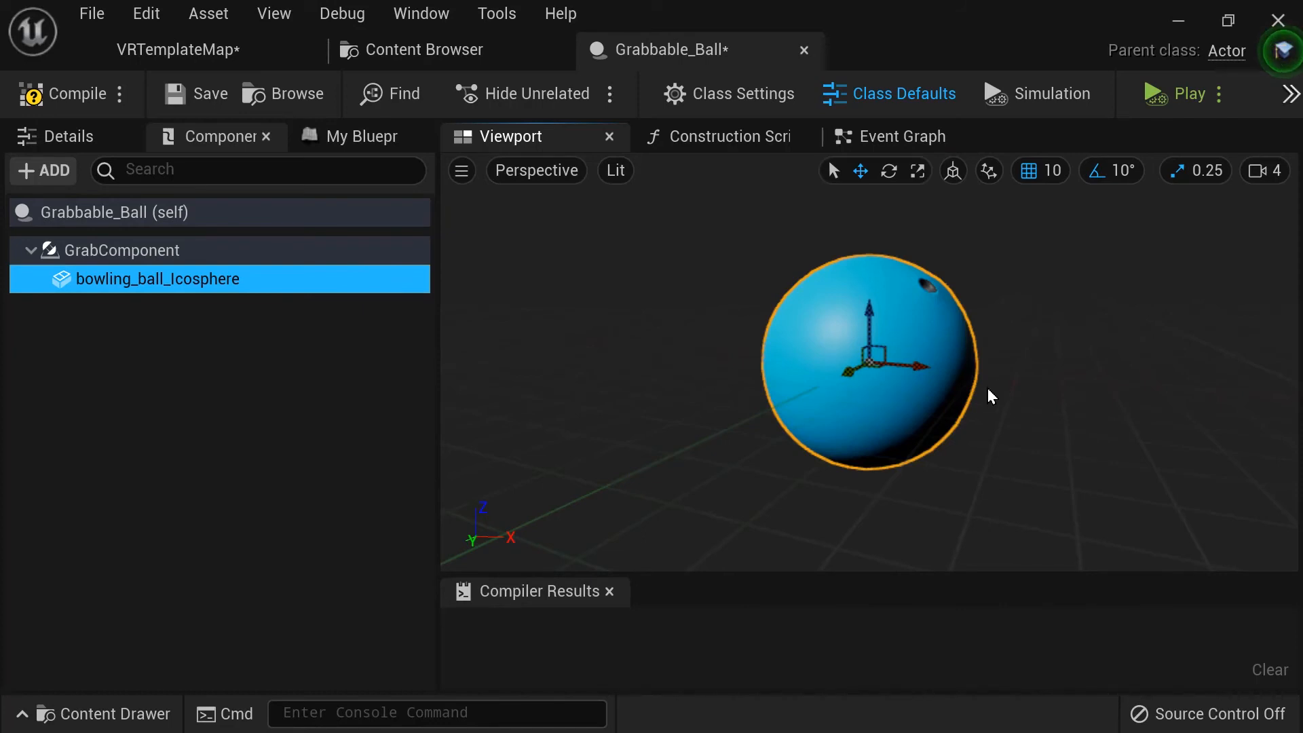
Compile and save the Grabbable_Ball blueprint, checking GrabComponent and bowling_ball_Icosphere in its component list
left_click(55, 95)
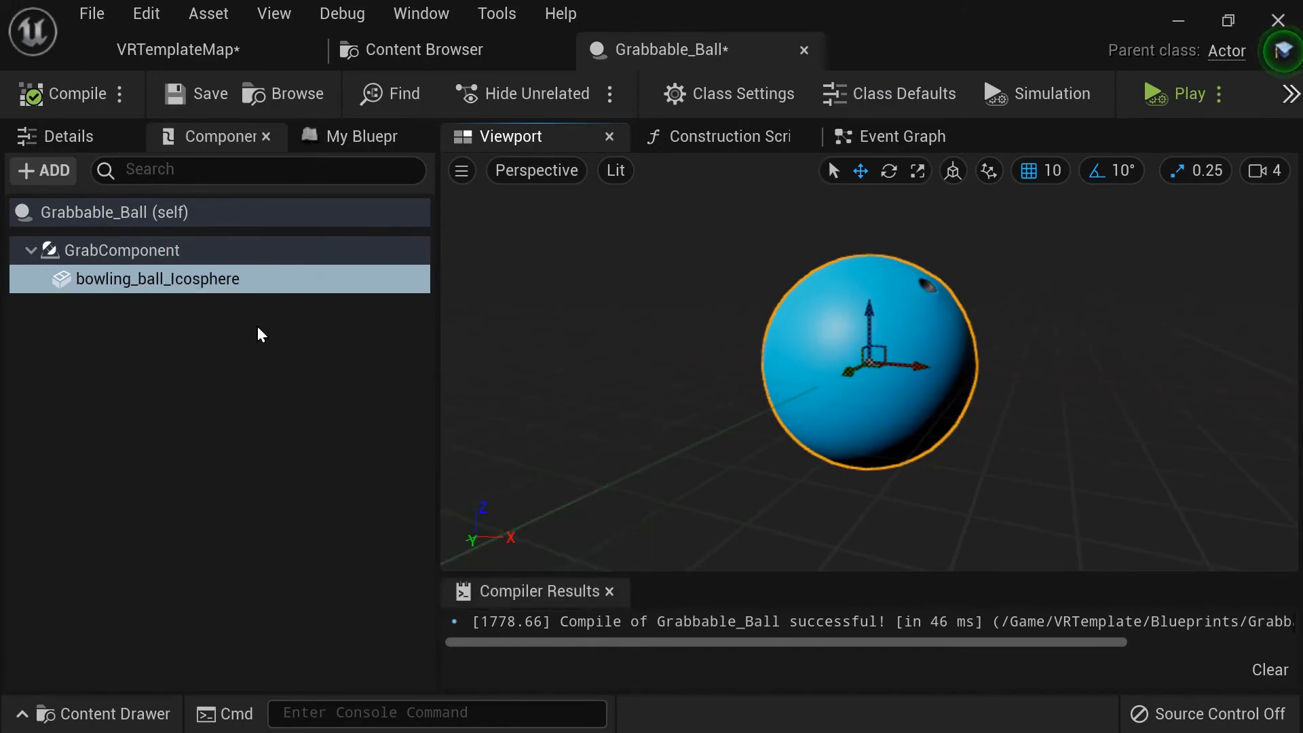
left_click(178, 240)
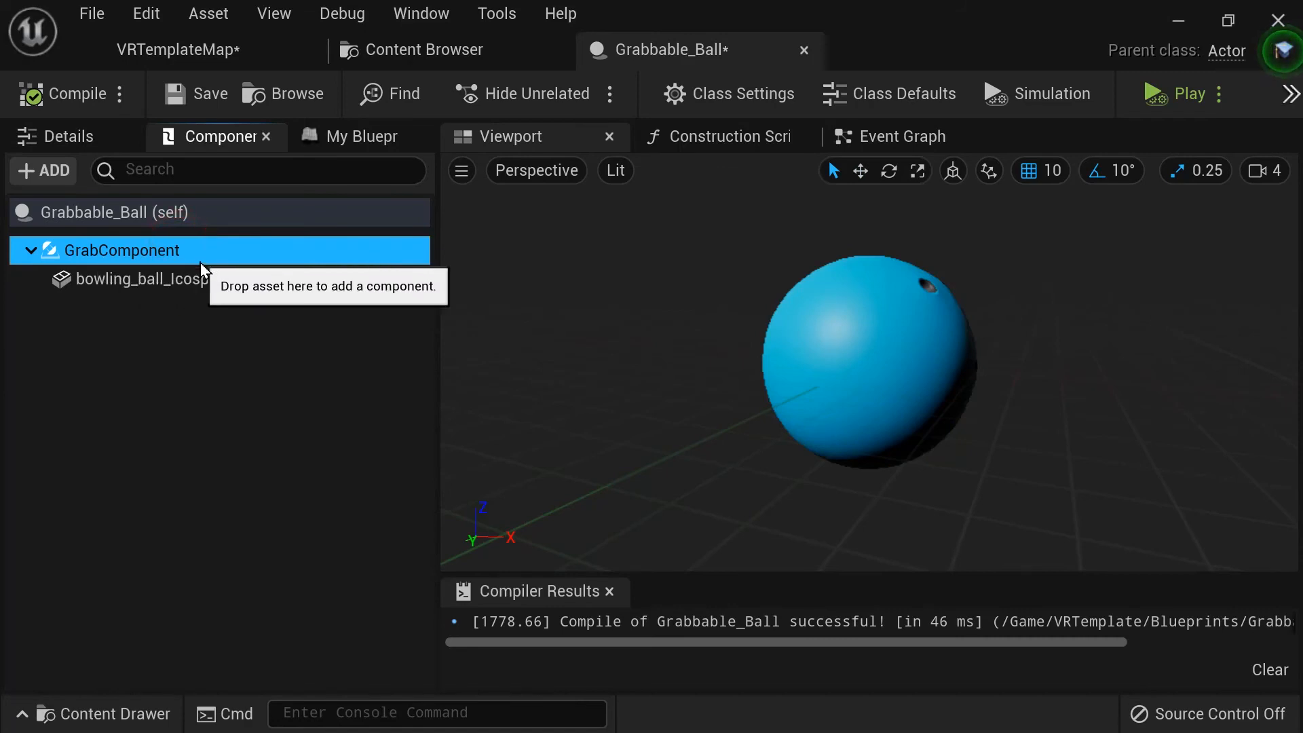
left_click(209, 282)
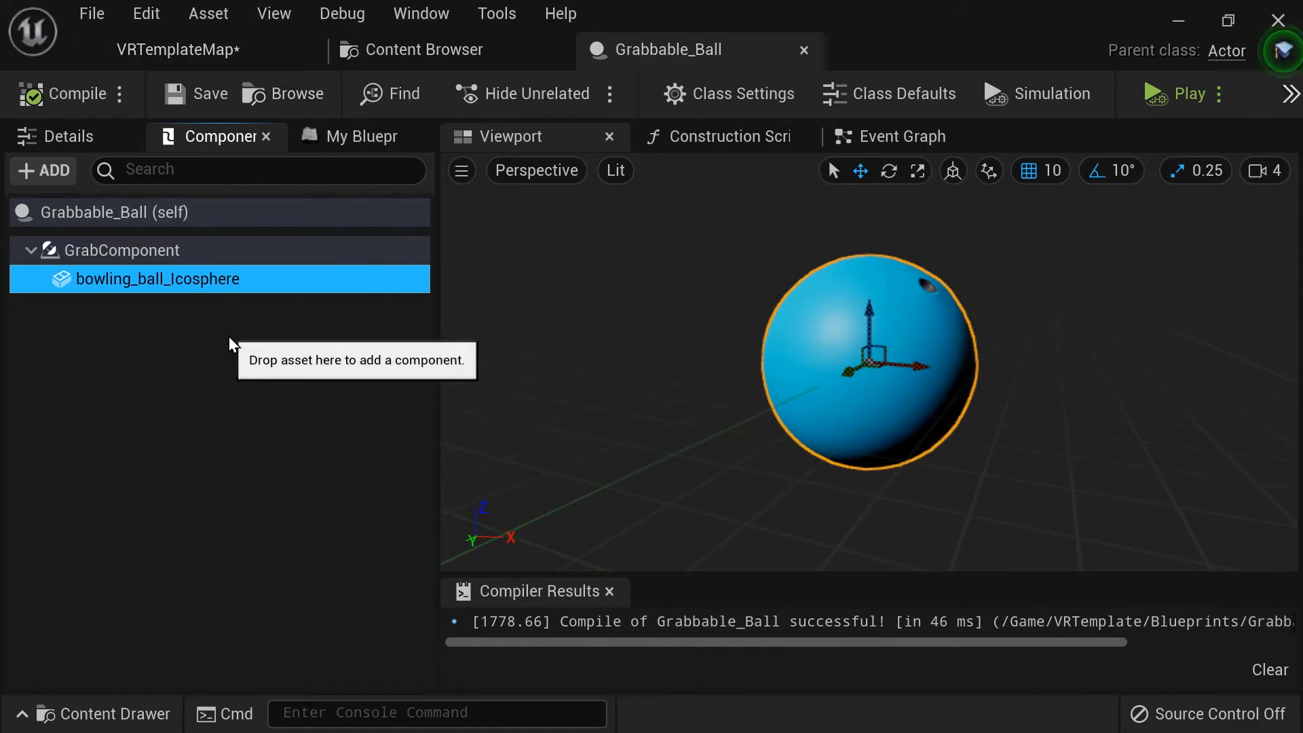
Switch to the VRTemplateMap level and save it
left_click(178, 53)
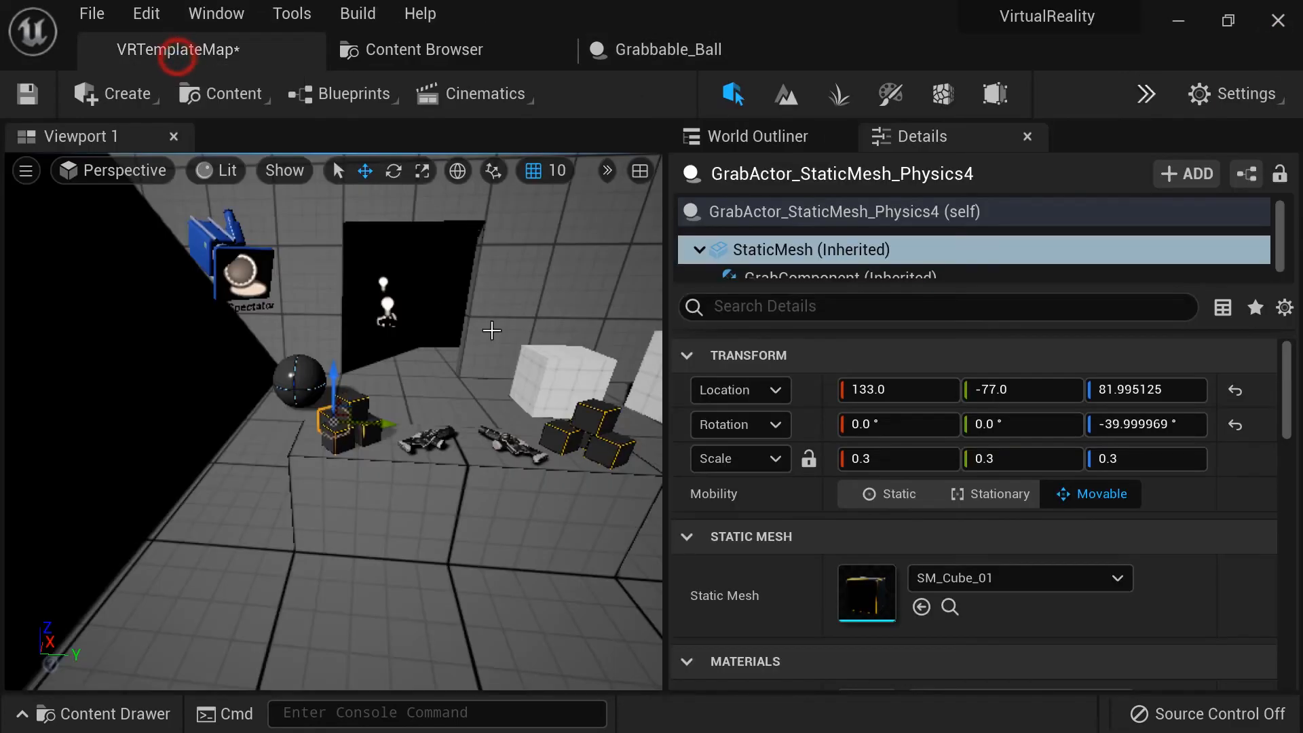
left_click(202, 55)
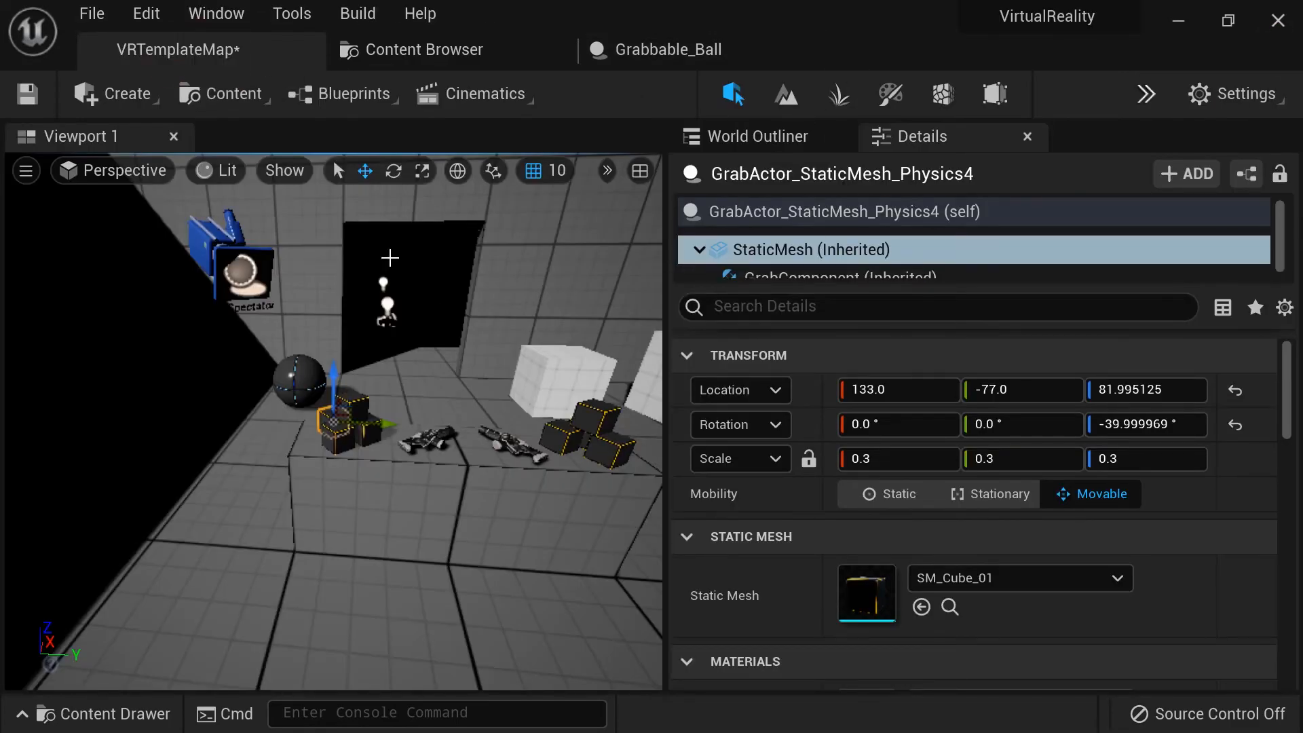
key("ctrl+s")
left_click_drag(431, 55, 338, 51)
left_click(204, 52)
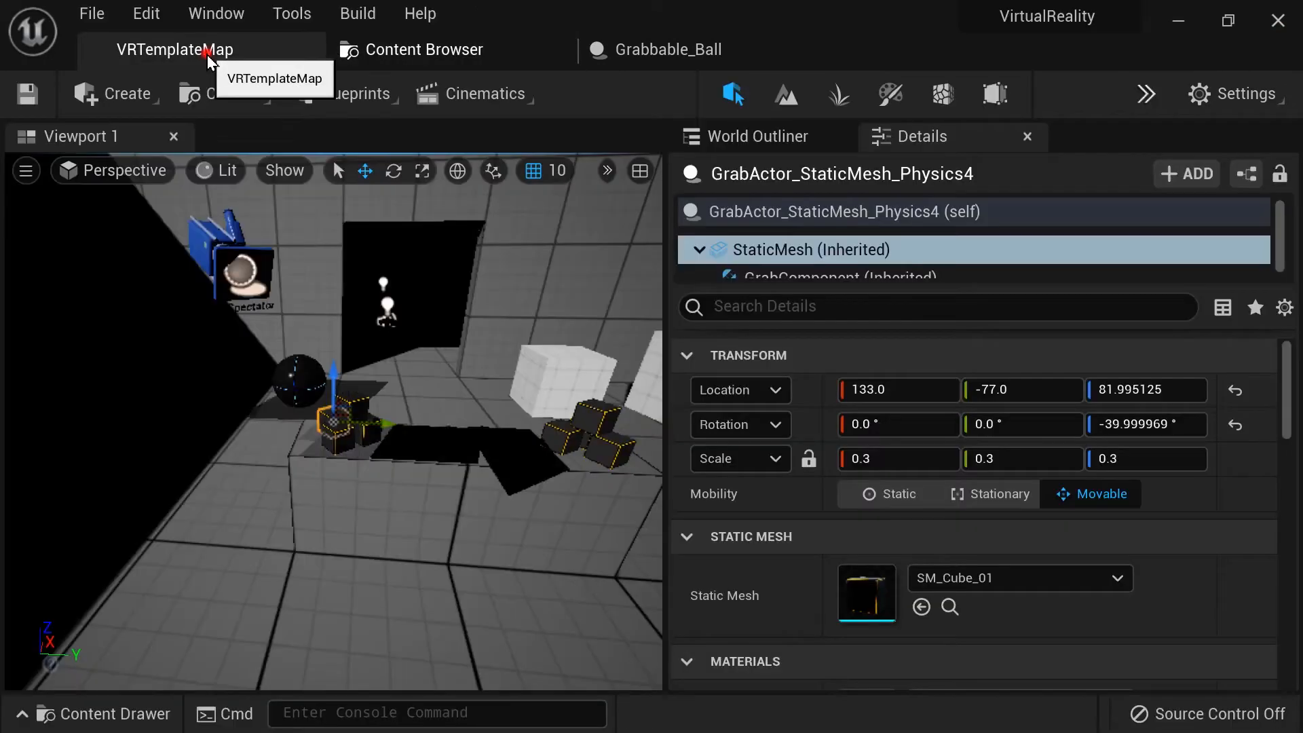
left_click(474, 51)
left_click_drag(620, 148, 972, 144)
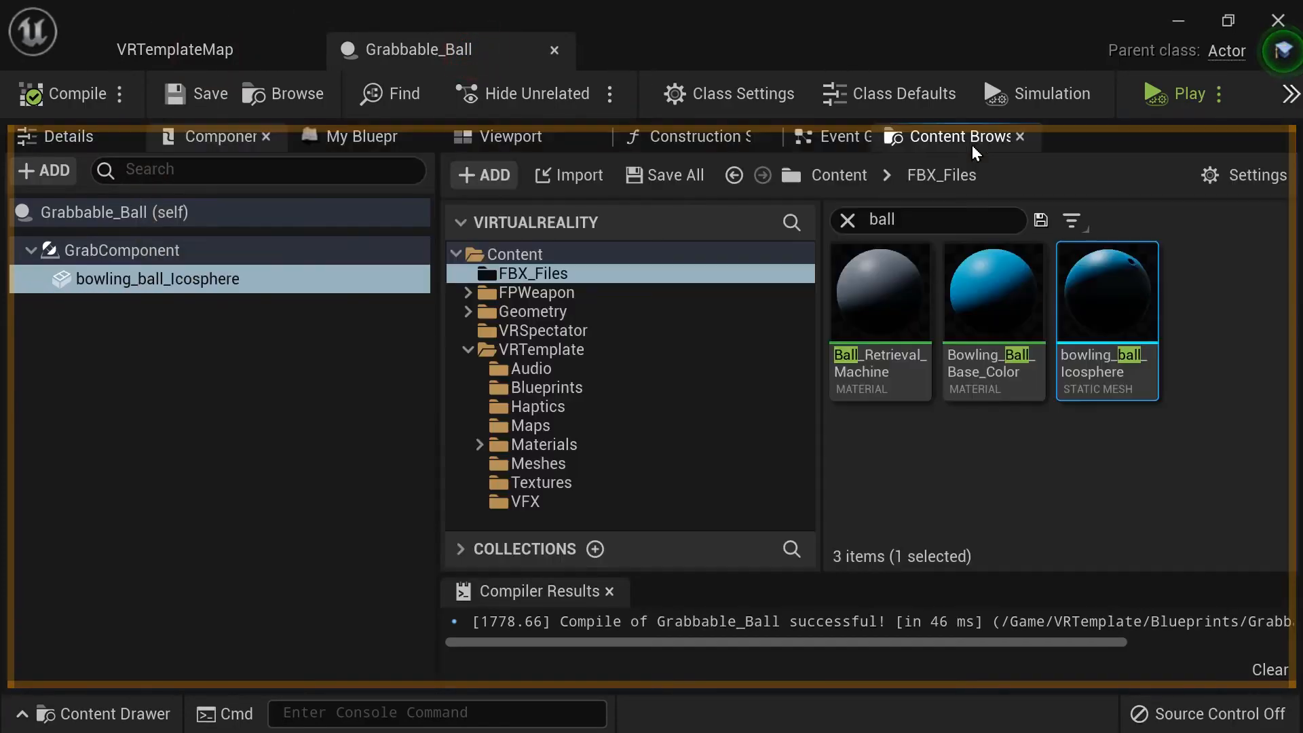
left_click(194, 53)
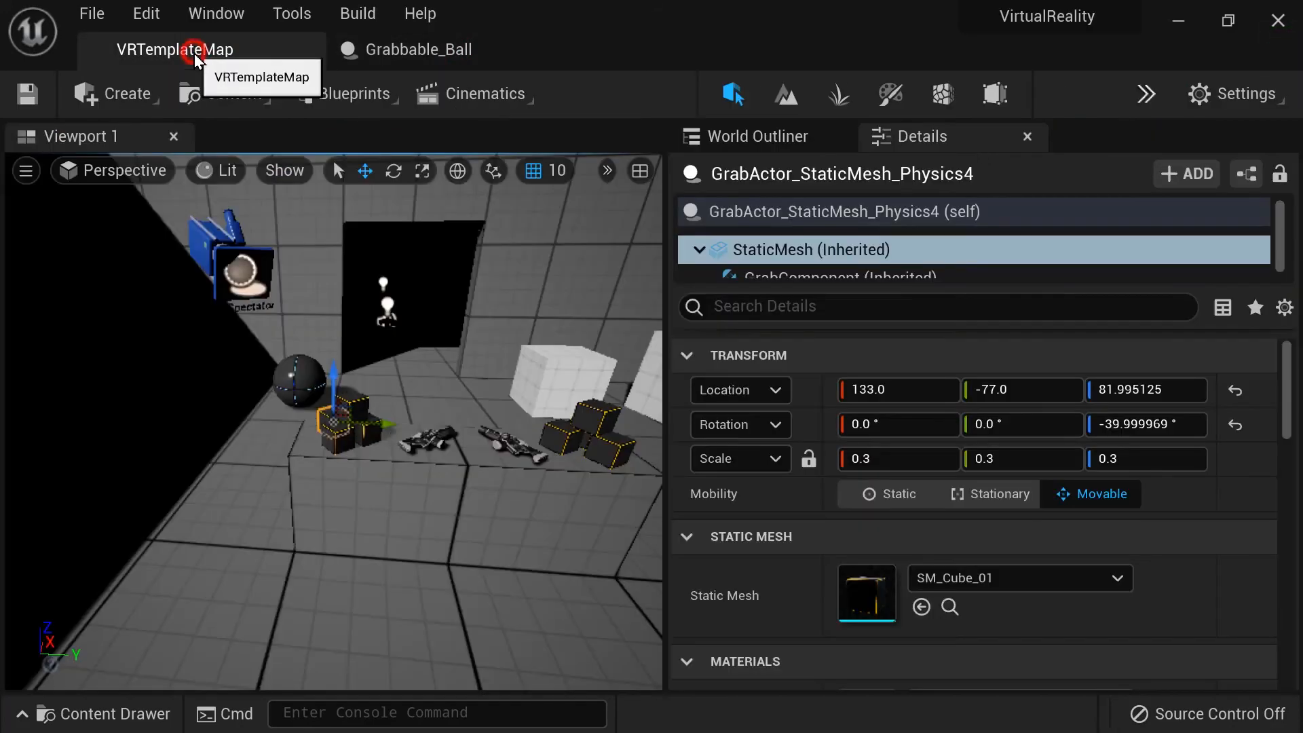
left_click(379, 49)
left_click_drag(1109, 136, 365, 61)
left_click(679, 49)
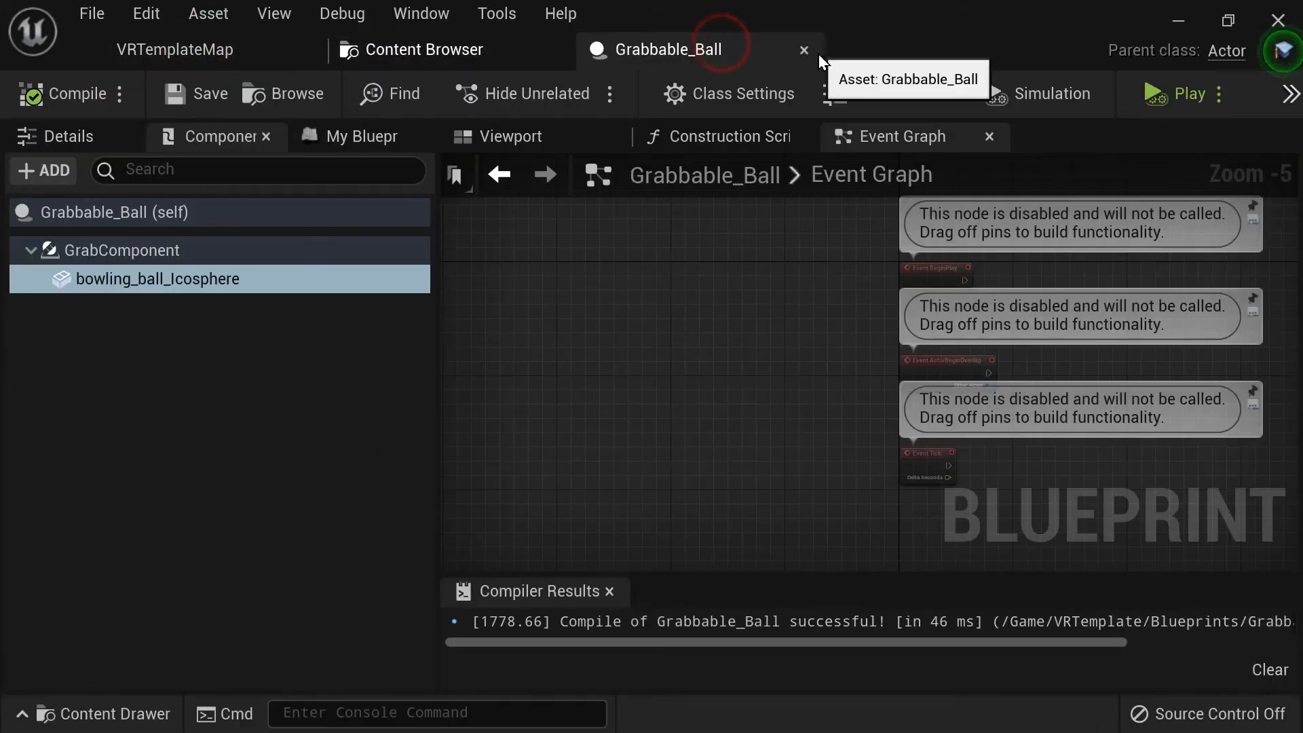
Close the Grabbable_Ball editor and dock the Content Browser beside Details in the VRTemplateMap level editor
left_click(804, 50)
left_click_drag(417, 59, 979, 266)
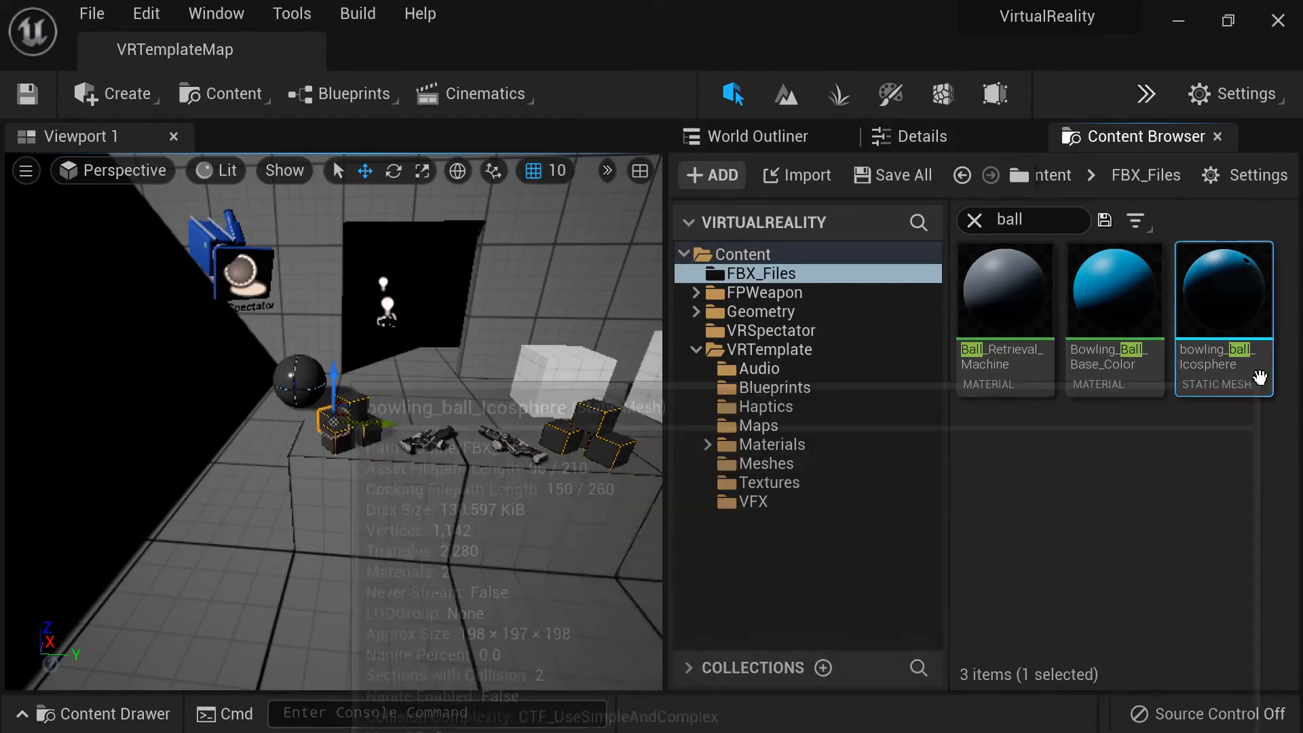
Search the whole Content folder for "grabbable" and place the Grabbable_Ball blueprint at the table in the level
left_click(973, 217)
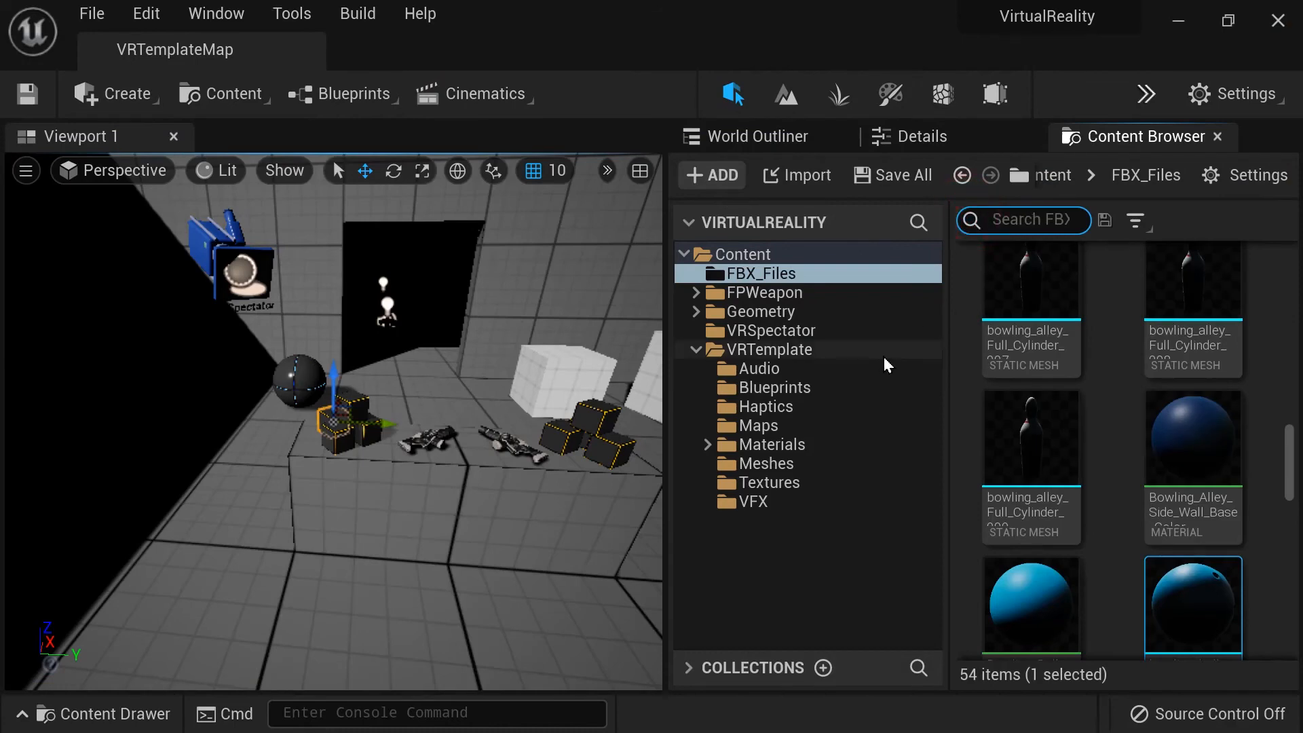
type("grabbable")
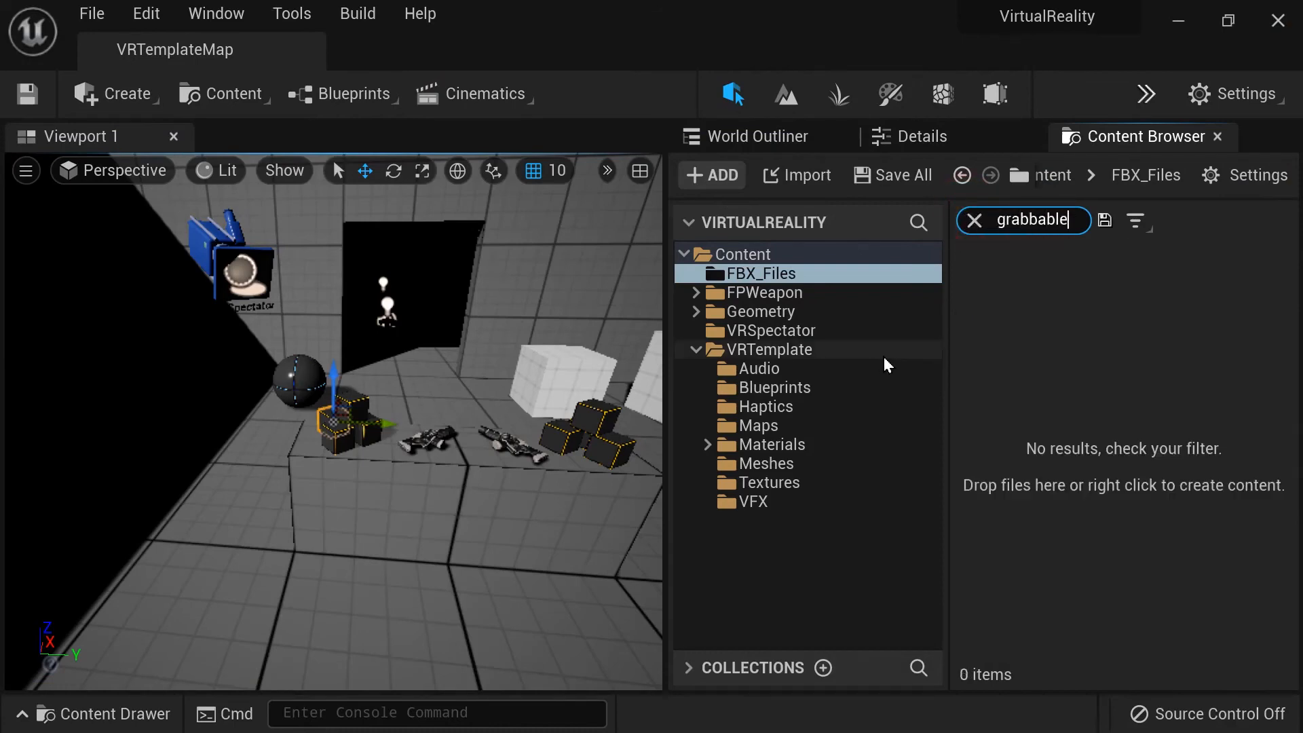
left_click(756, 255)
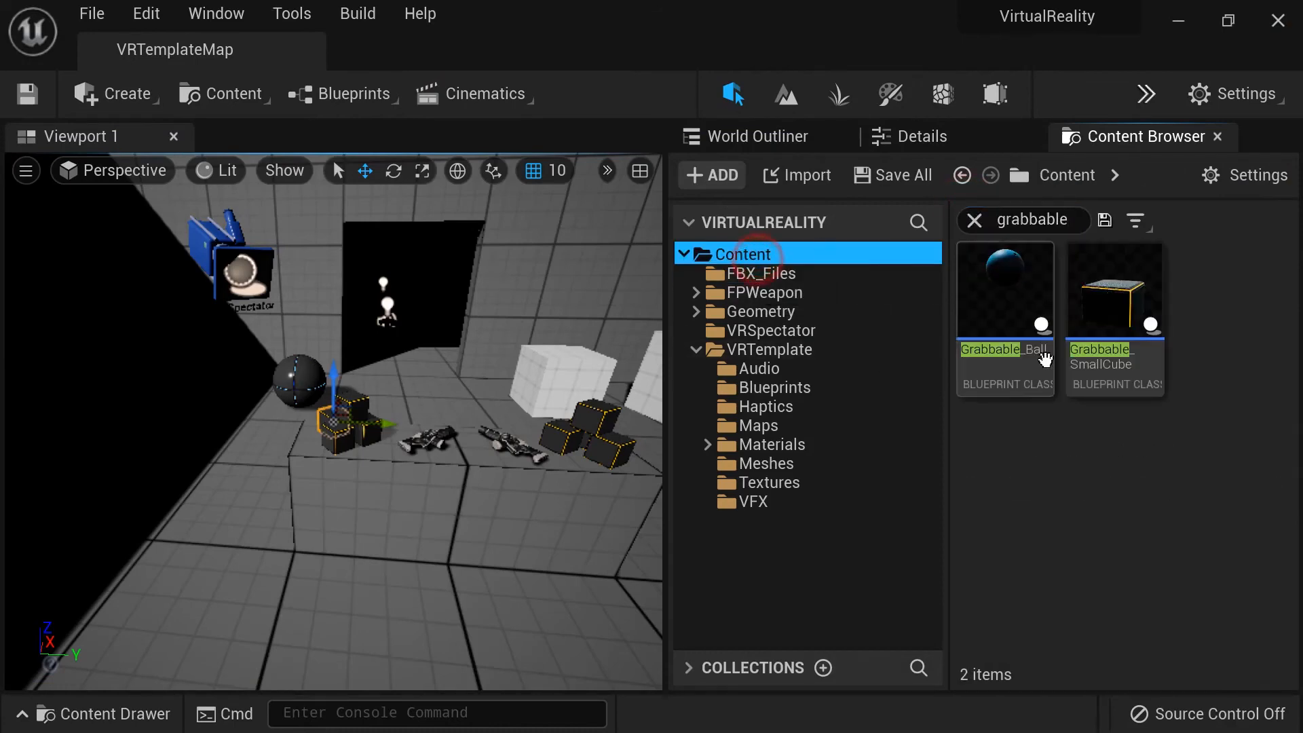
left_click(1020, 280)
left_click_drag(938, 348, 413, 387)
scroll(413, 387, "down", 3)
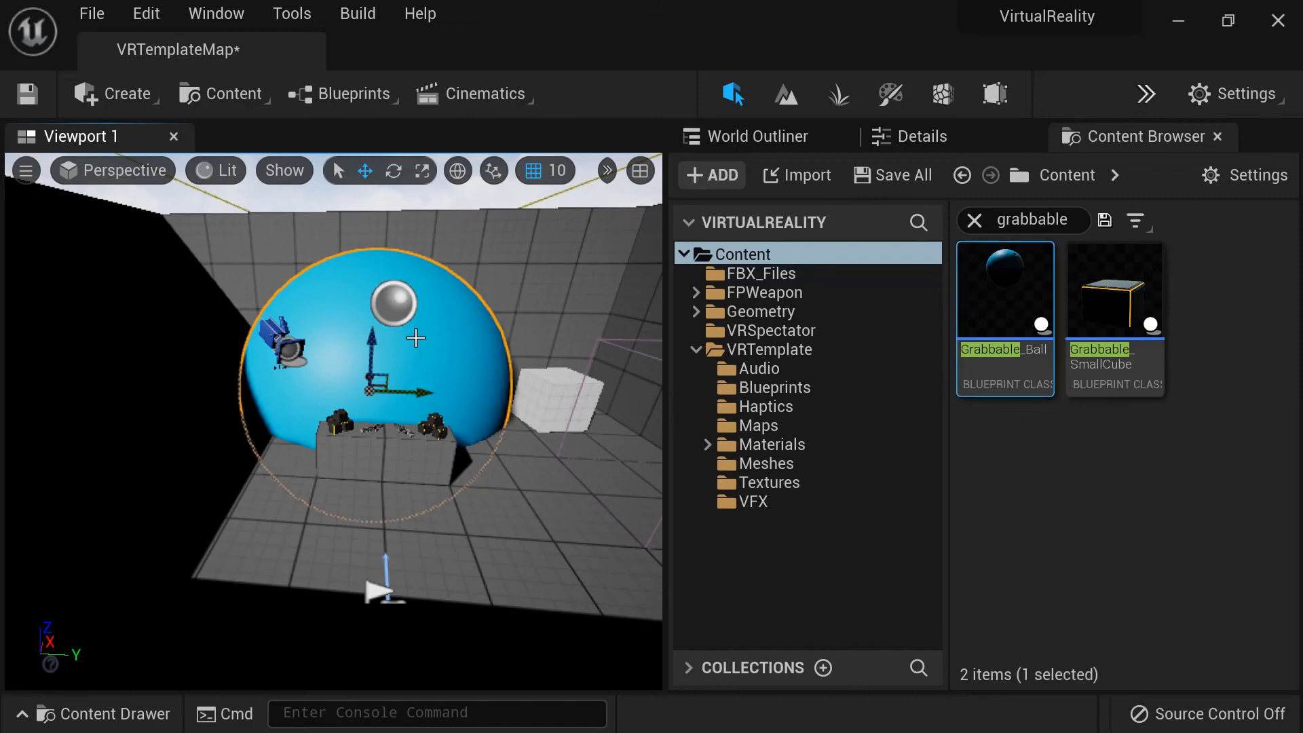
Reopen the Grabbable_Ball blueprint, select its bowling_ball_Icosphere component and frame it in the Viewport
double_click(1014, 263)
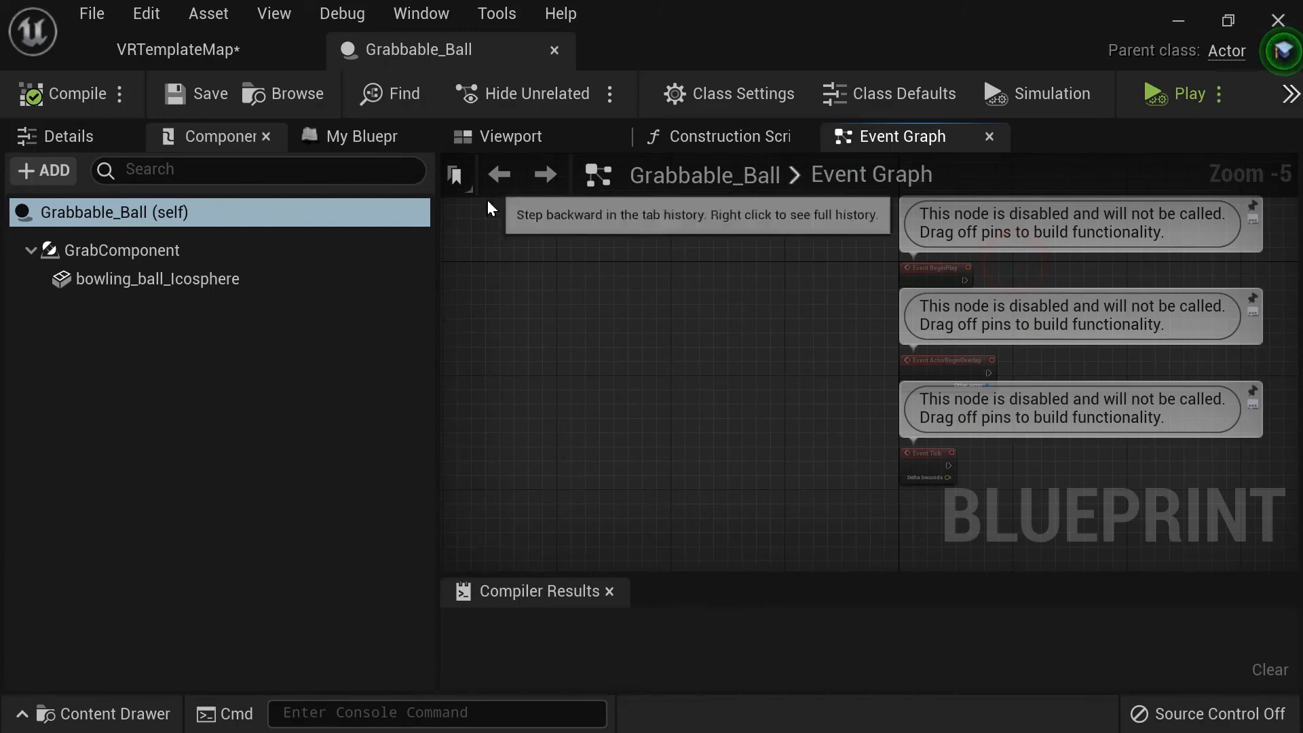
left_click(187, 143)
left_click(171, 278)
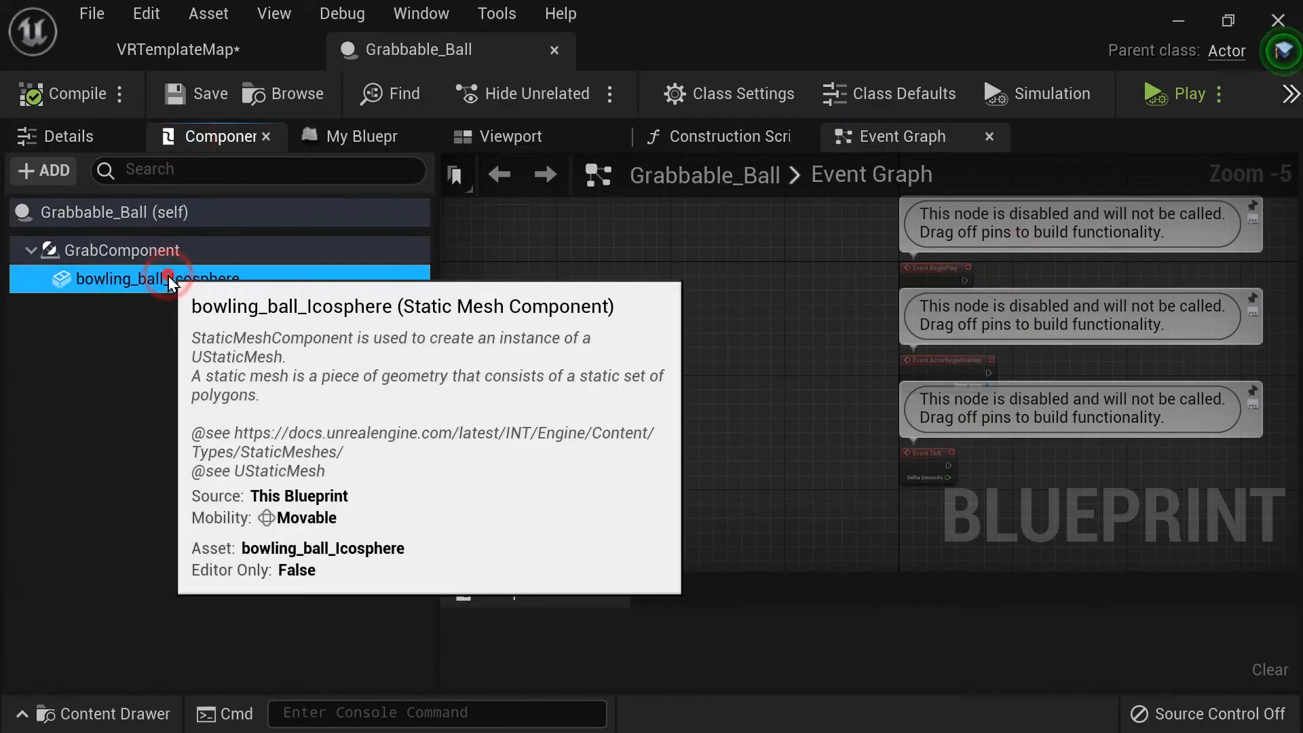
left_click(174, 280)
left_click(462, 134)
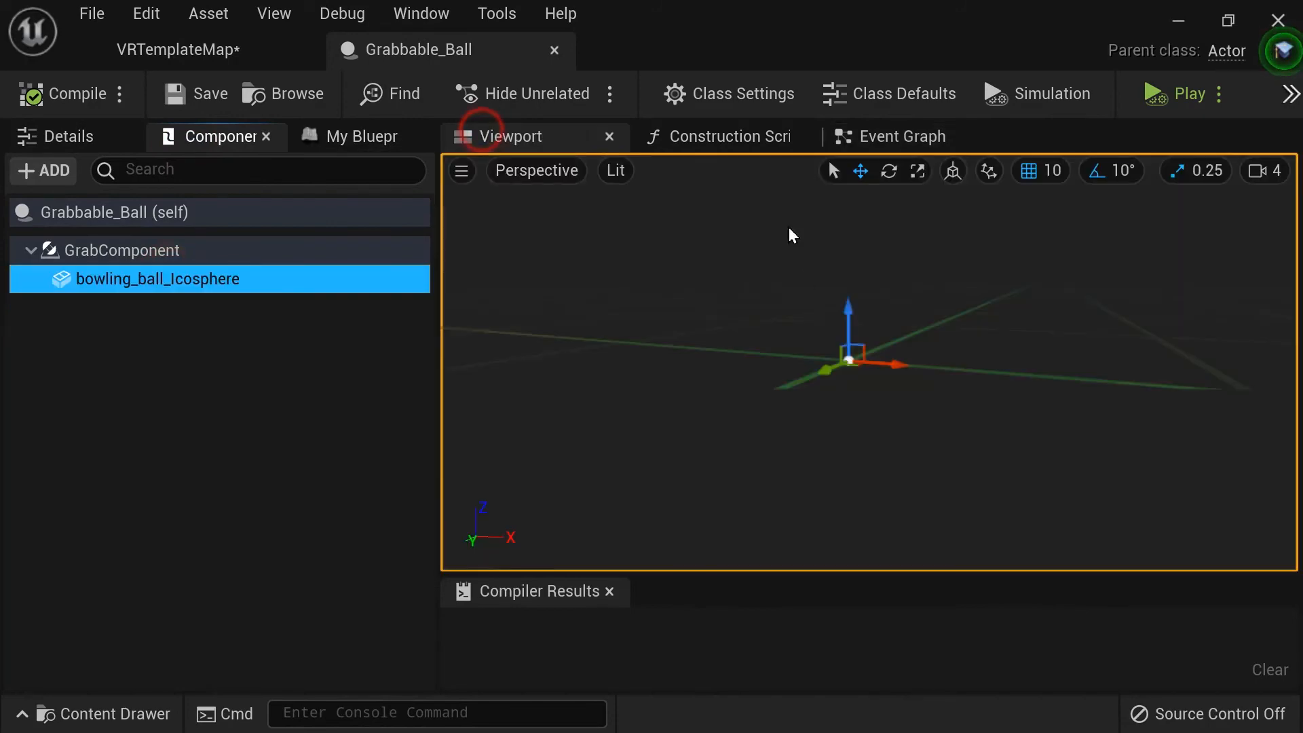
scroll(925, 377, "down", 10)
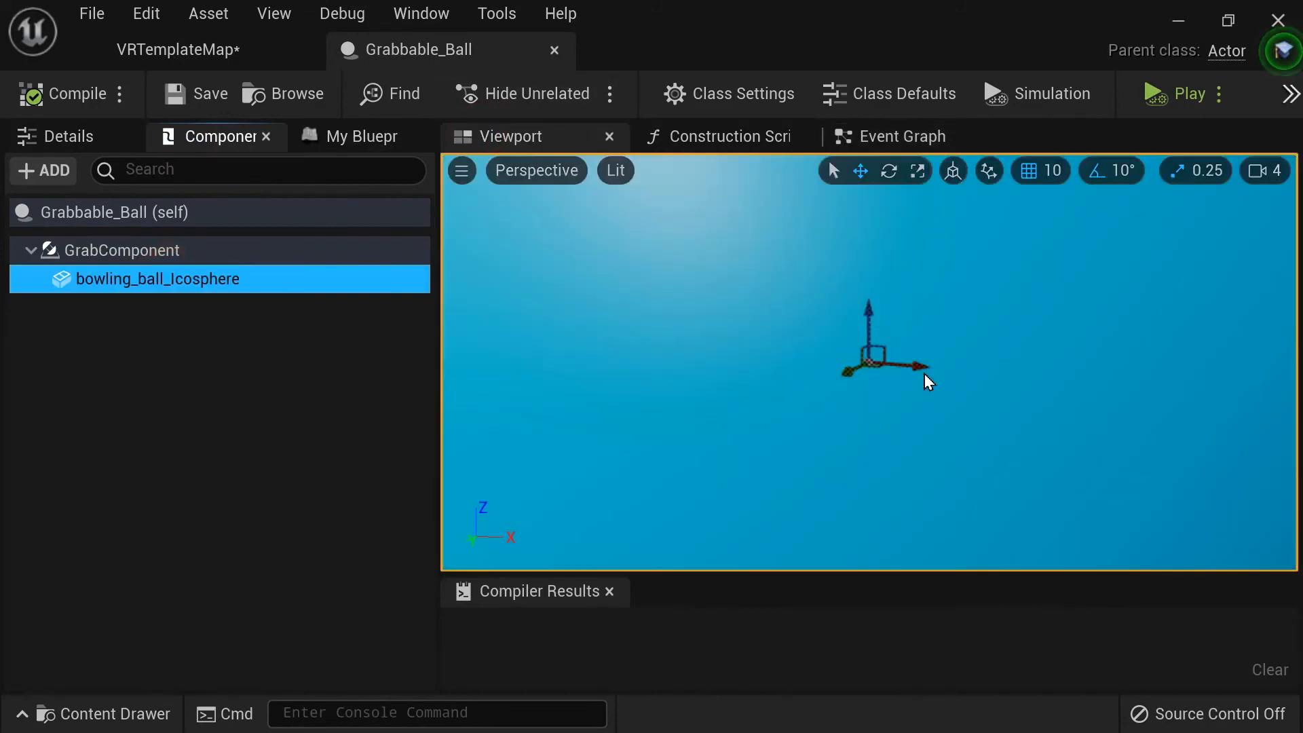
scroll(917, 372, "down", 5)
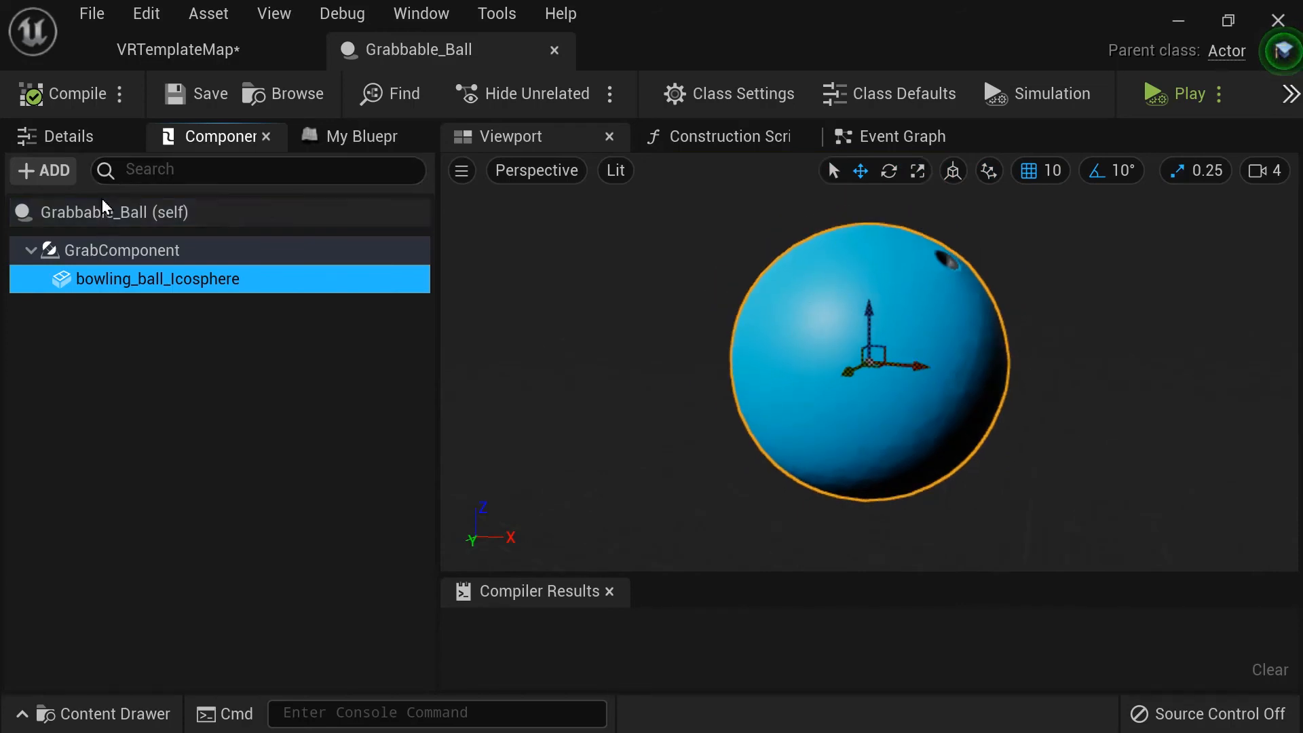
Widen the details area and set the scale of bowling_ball_Icosphere to 0.1 on X, Y and Z
left_click(66, 136)
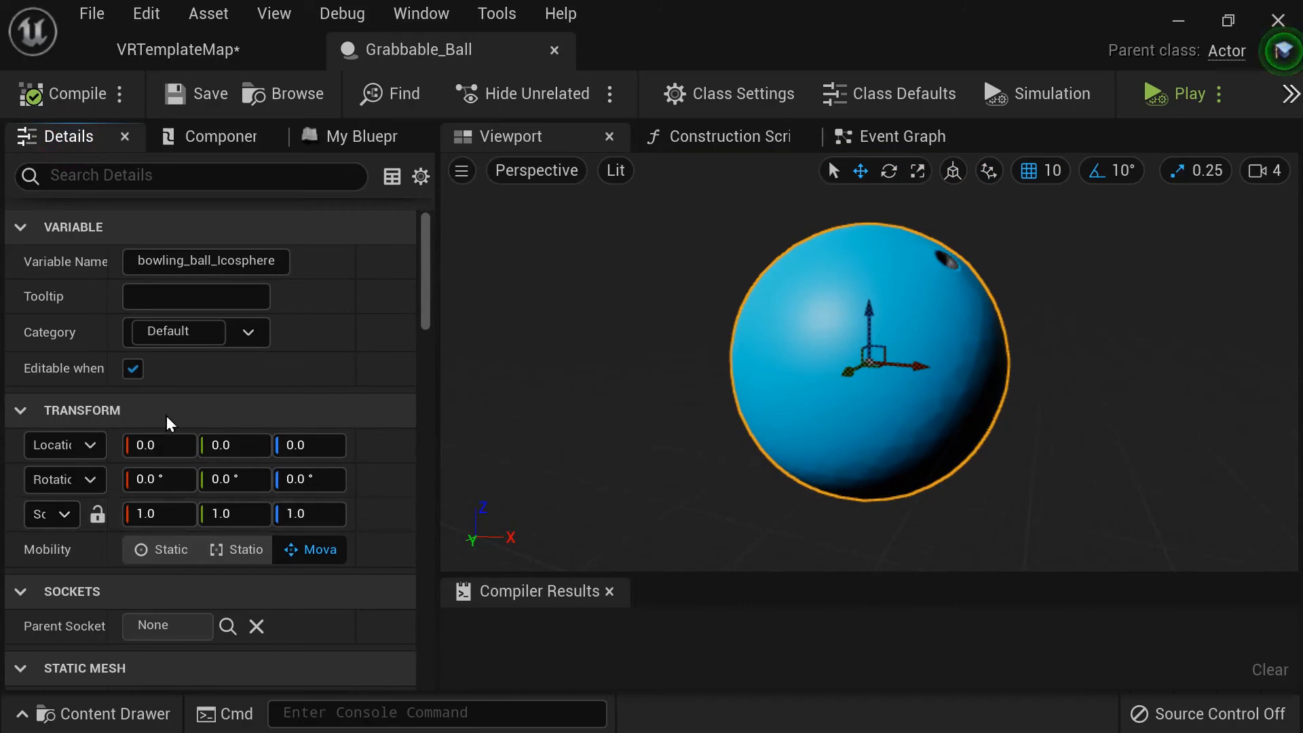
left_click_drag(441, 347, 623, 347)
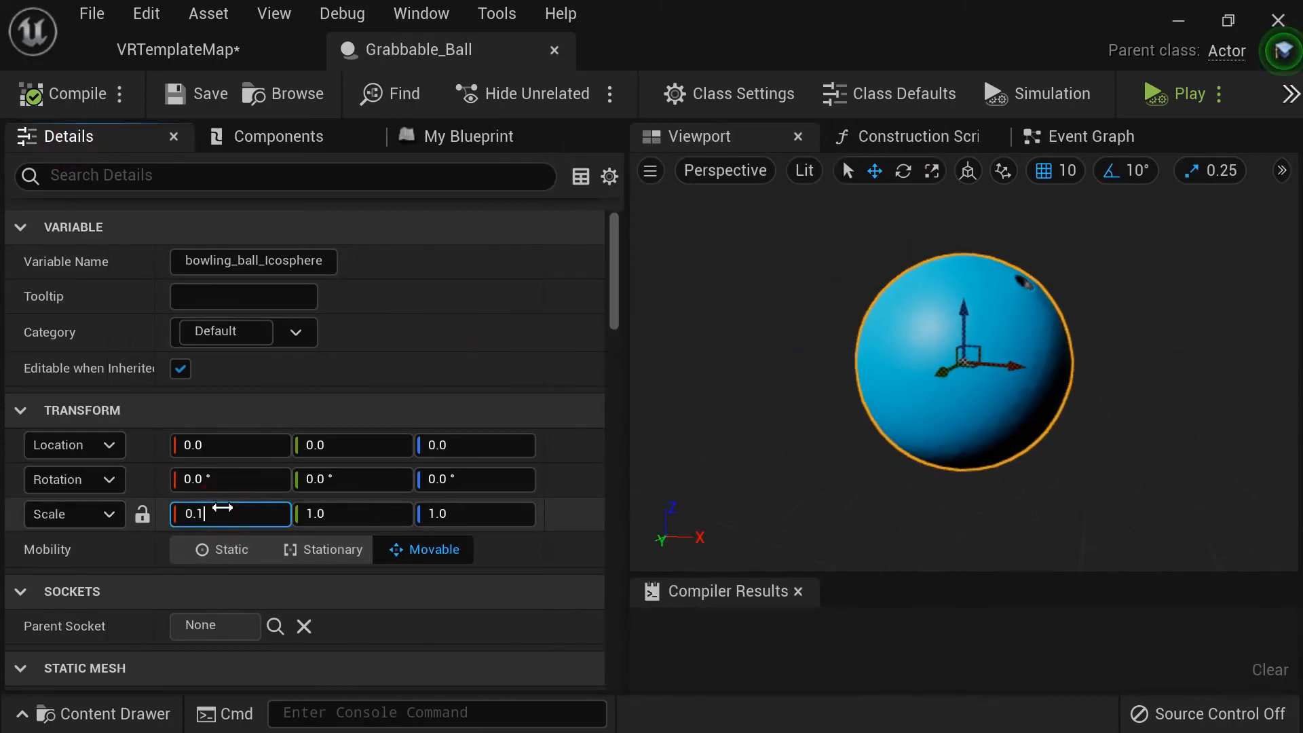
key("Tab")
type("0.1")
key("Tab")
type("0.1")
key("Return")
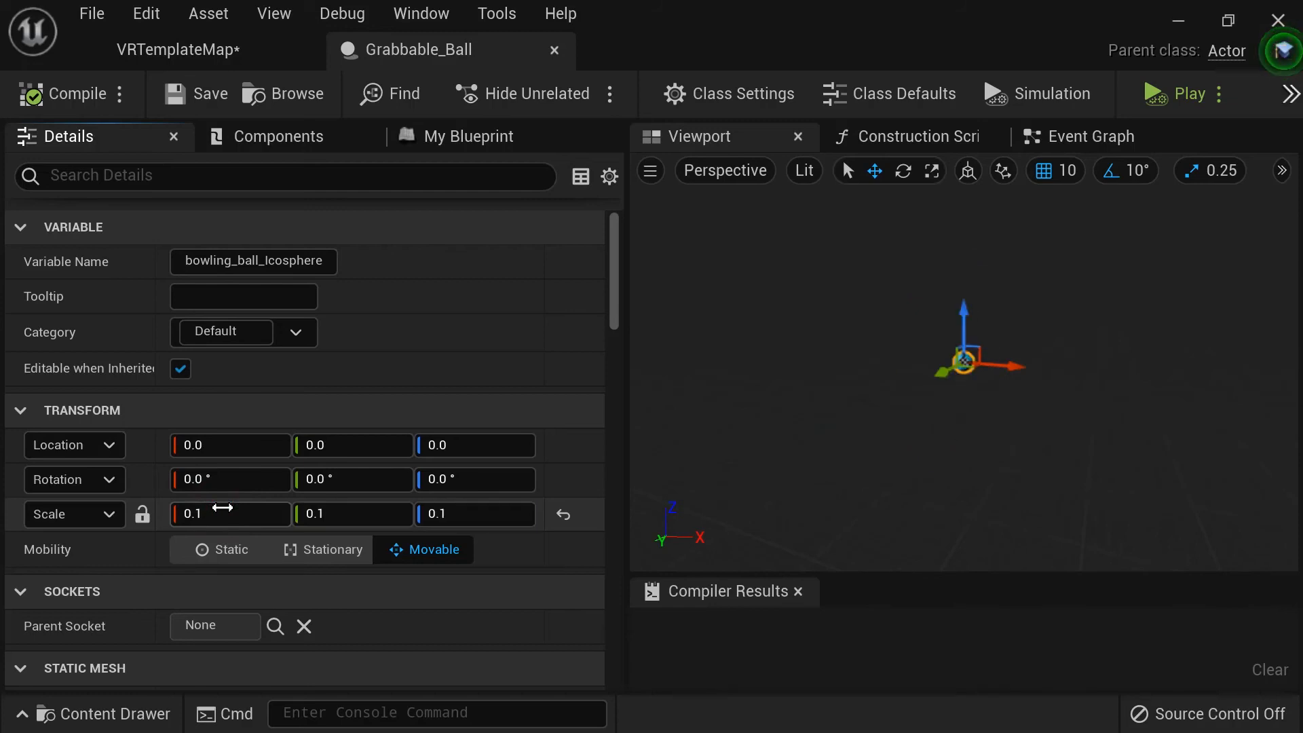
scroll(1055, 354, "up", 5)
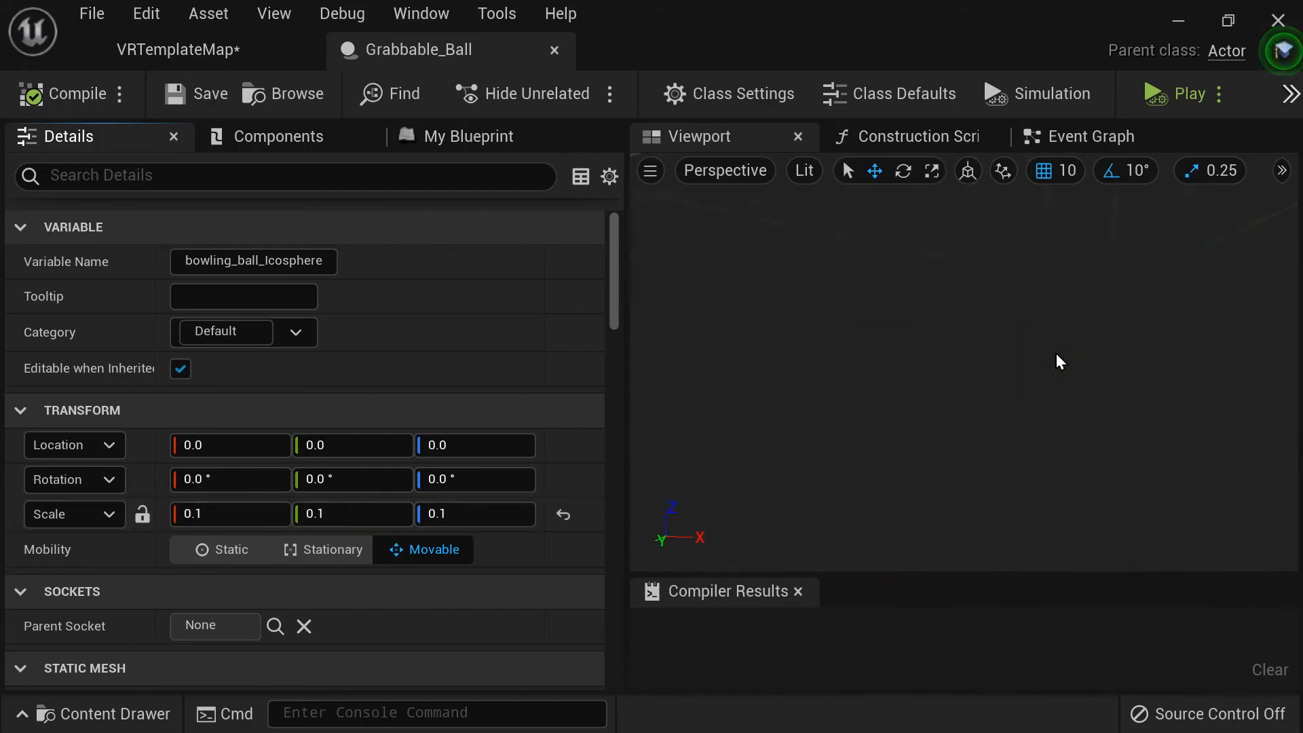
scroll(1056, 354, "down", 2)
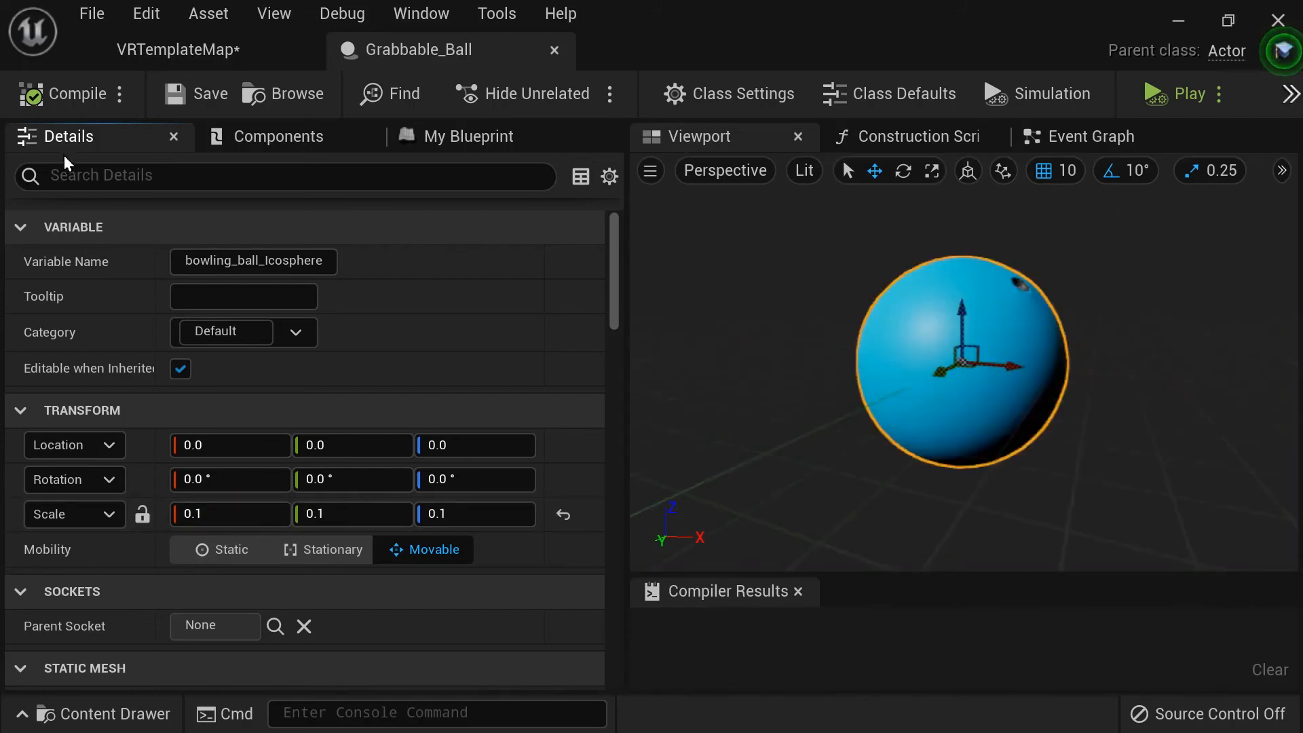
Return to VRTemplateMap, save the level and widen its viewport against the Content Browser area
left_click(169, 47)
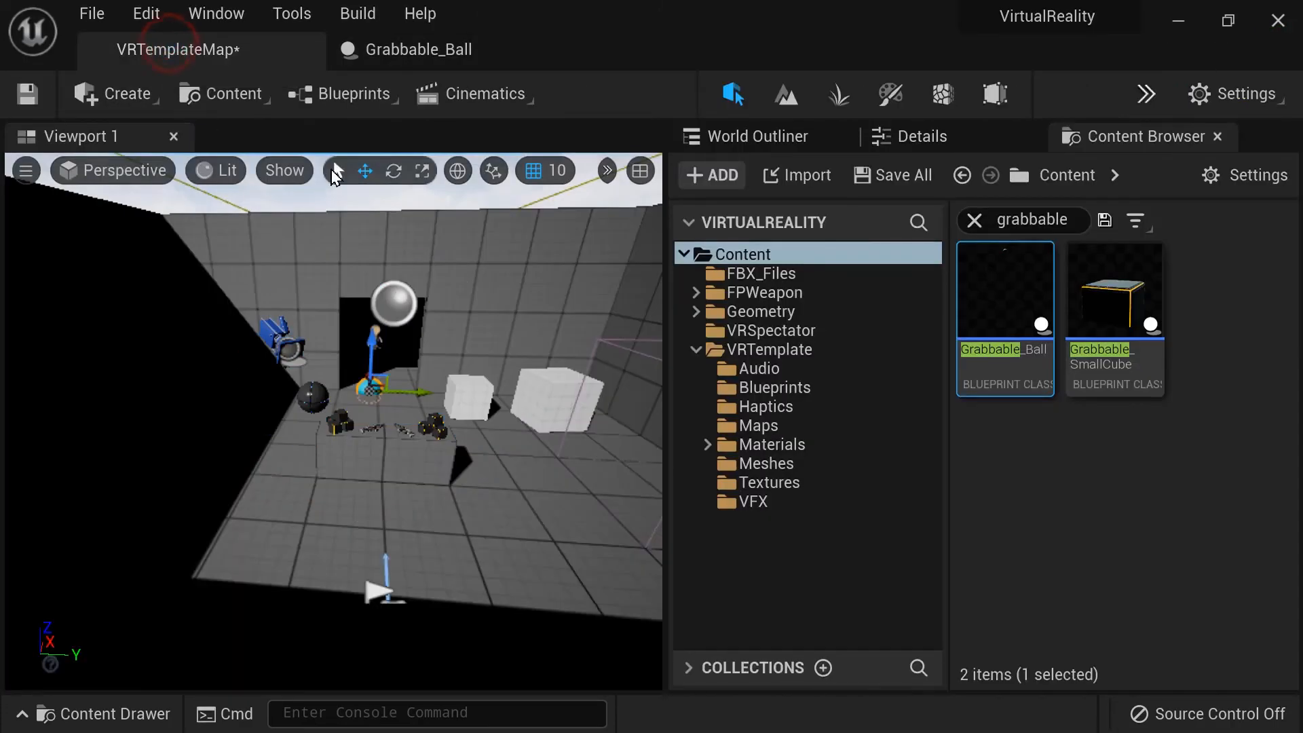
key("ctrl+s")
left_click_drag(670, 340, 848, 339)
scroll(465, 370, "up", 4)
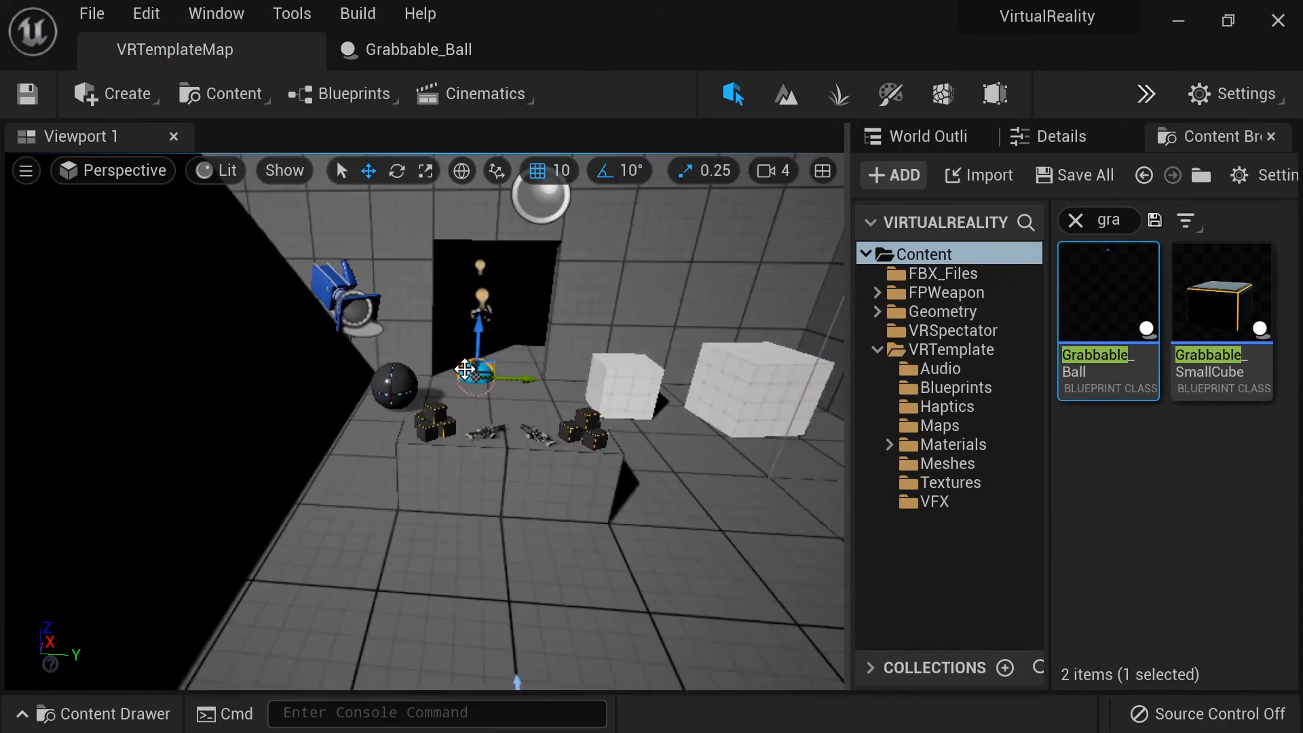
scroll(535, 294, "down", 1)
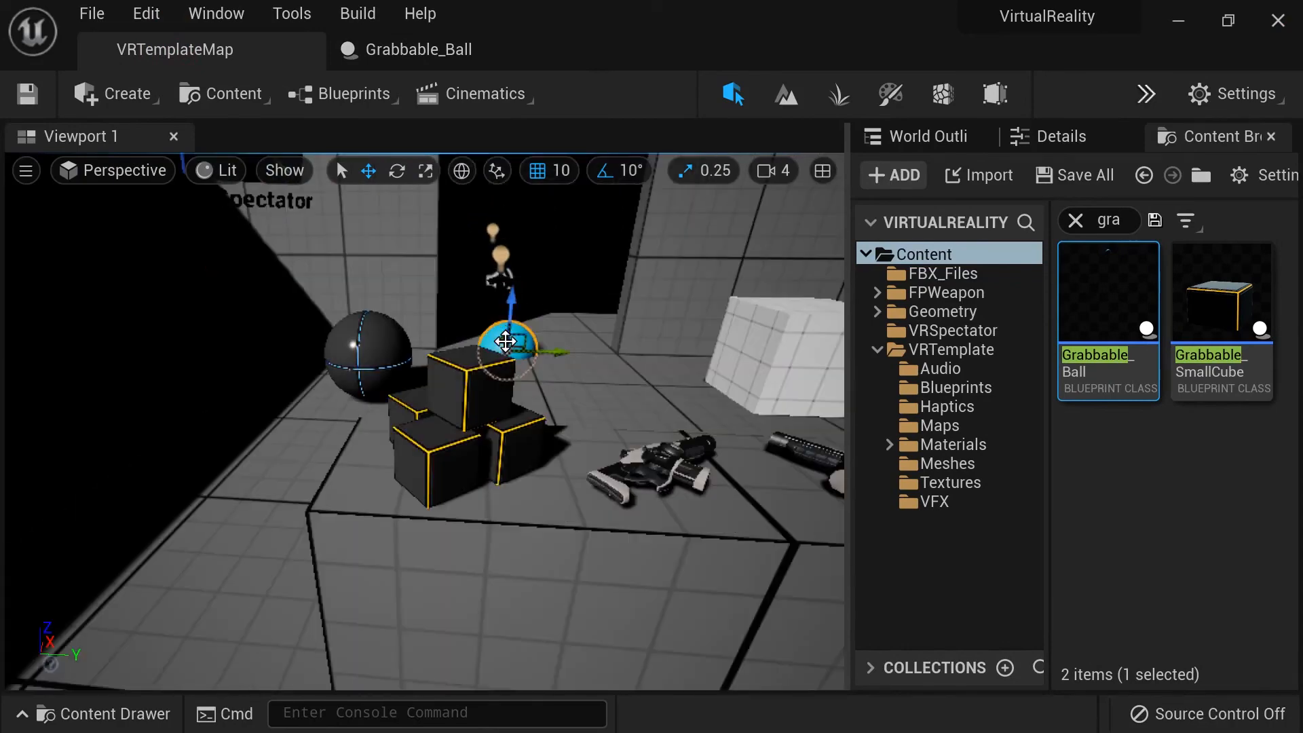
Move the blue bowling ball from behind the cubes to the floor in front of the table and save the level
left_click_drag(505, 332, 577, 591)
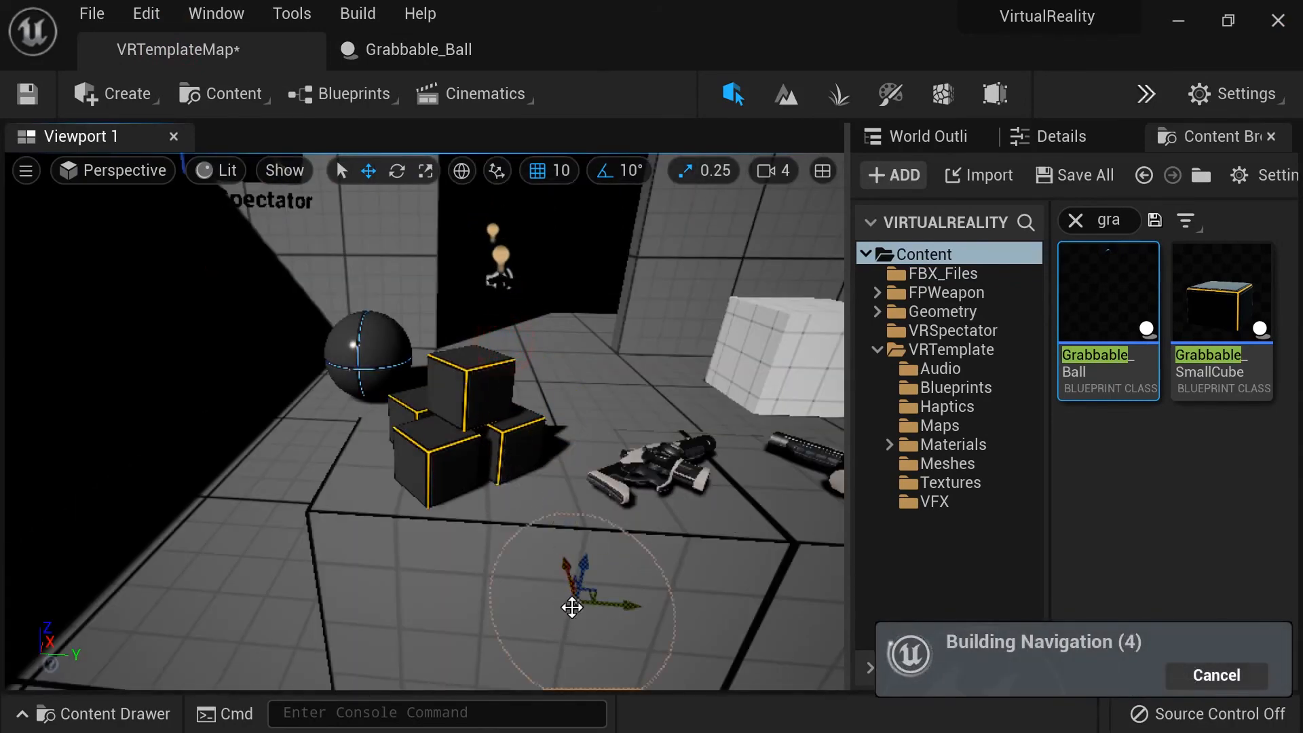
scroll(573, 608, "down", 2)
left_click_drag(512, 520, 539, 622)
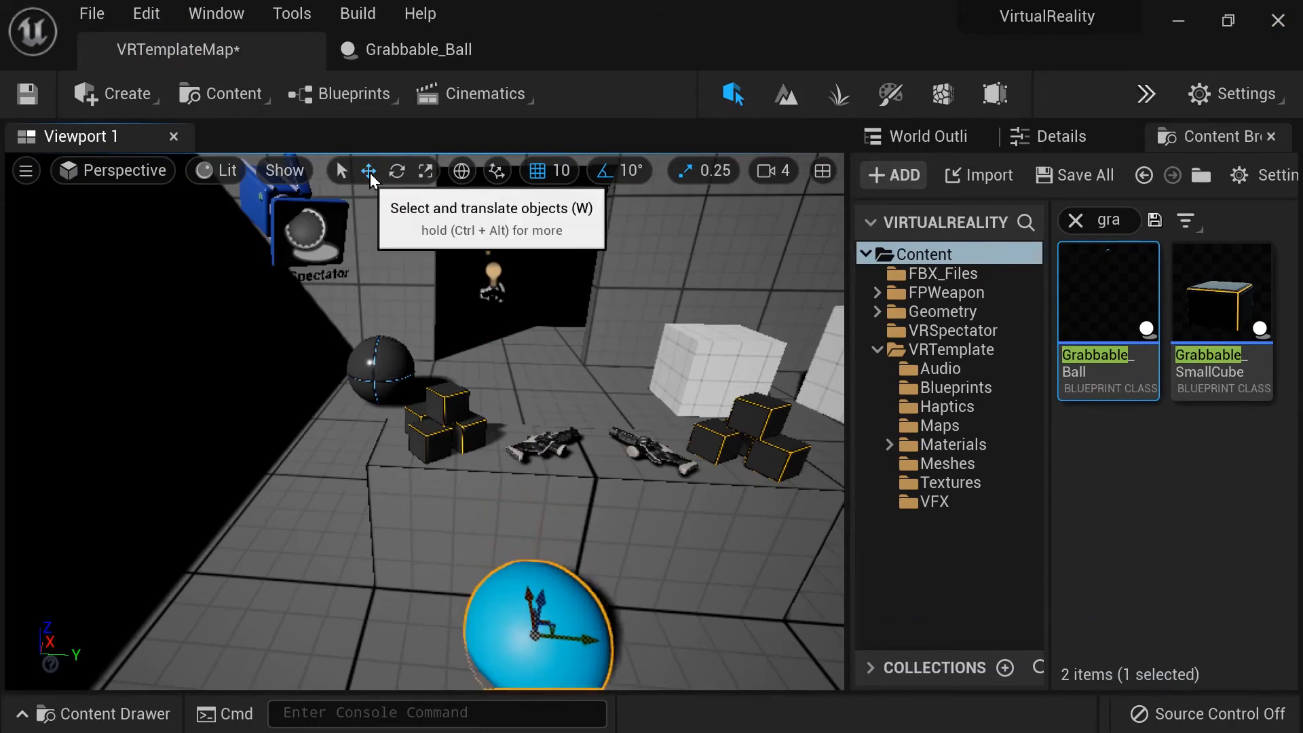
scroll(499, 542, "down", 2)
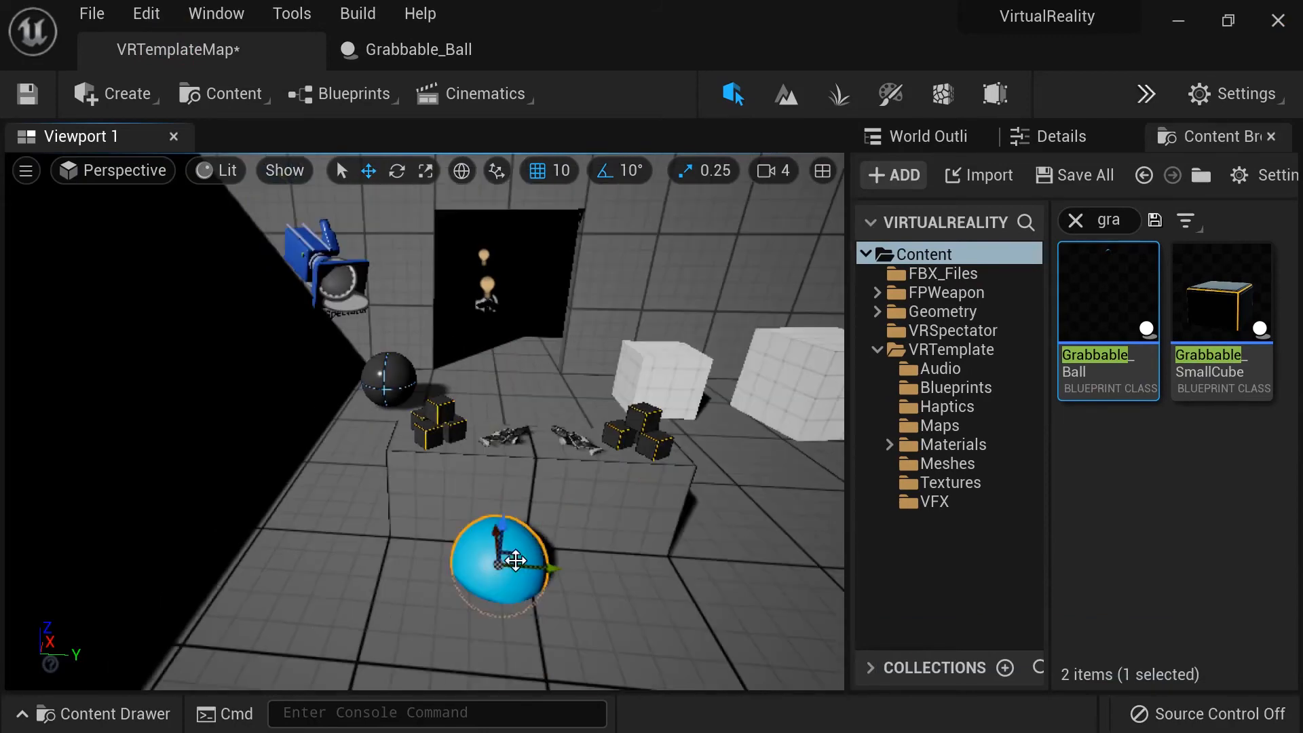
left_click_drag(500, 523, 515, 488)
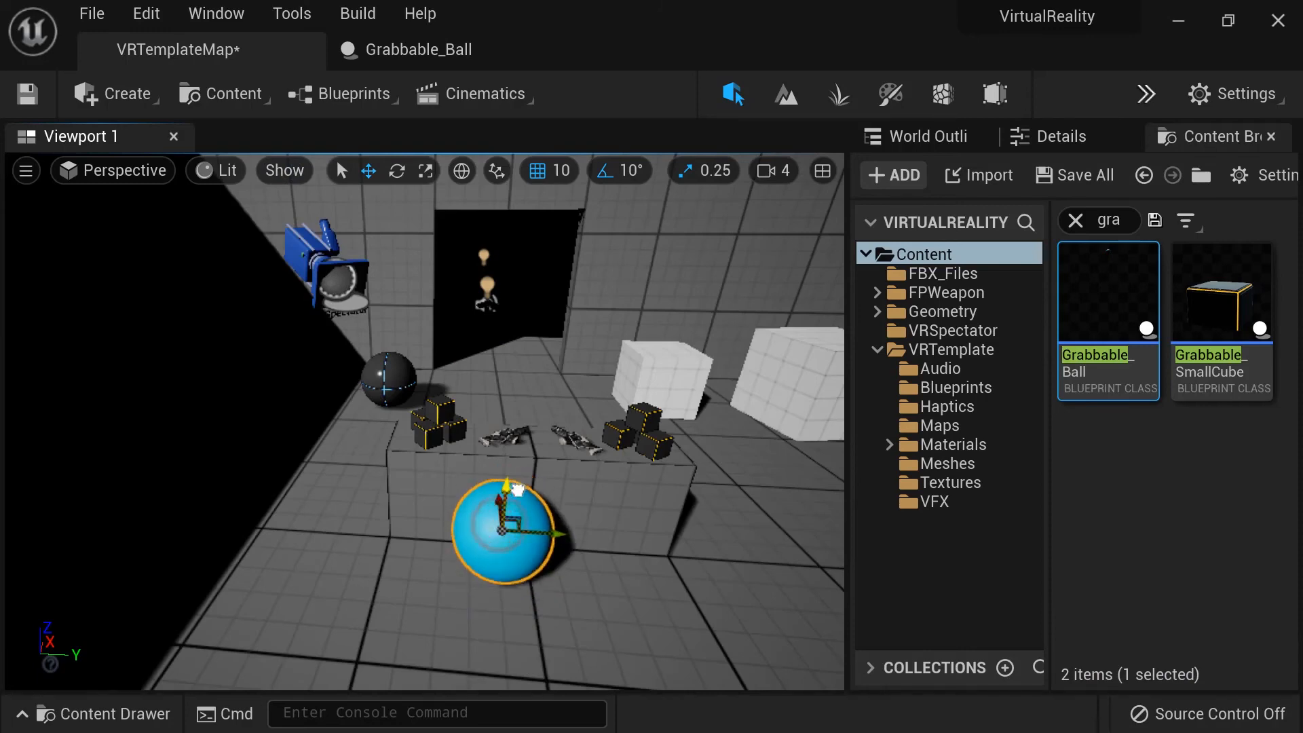
scroll(523, 563, "down", 3)
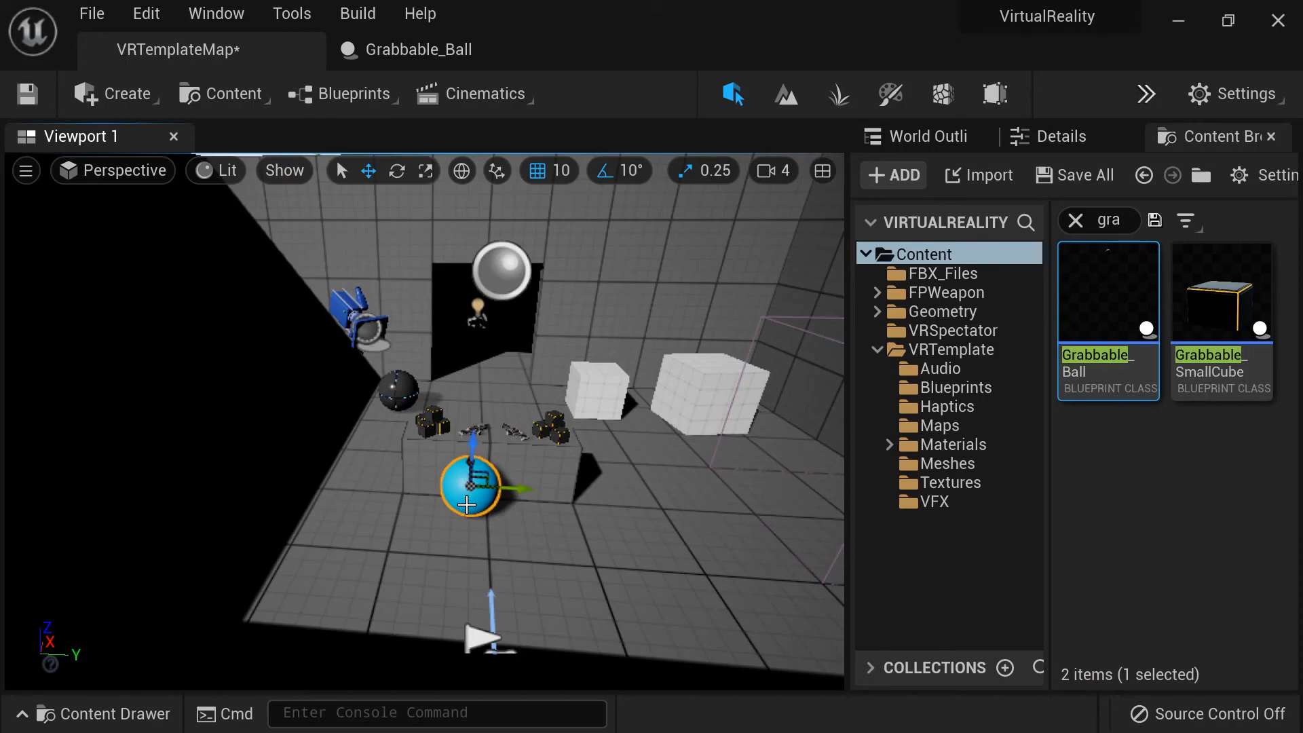
key("ctrl+s")
Run the level in Simulate mode, reposition the bowling ball sideways and upwards to test its physics, and stop the simulation
left_click(1146, 94)
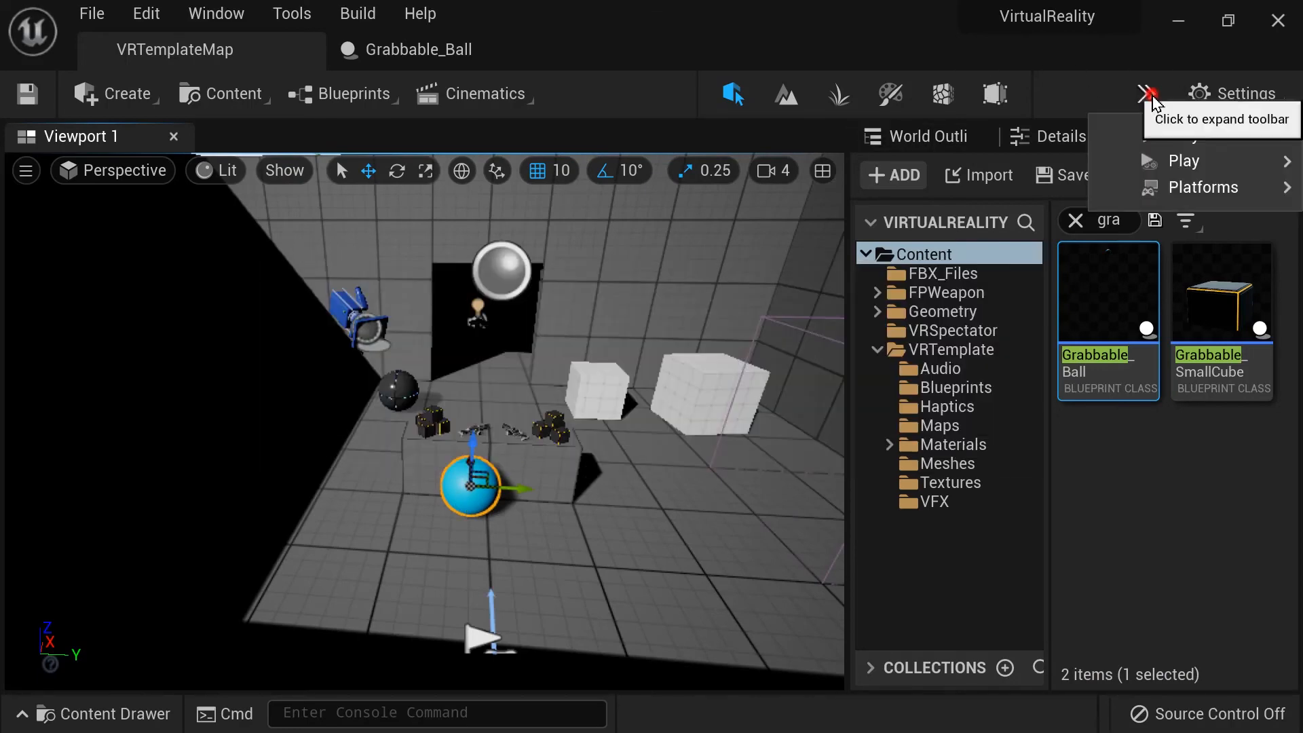
mouse_move(1162, 165)
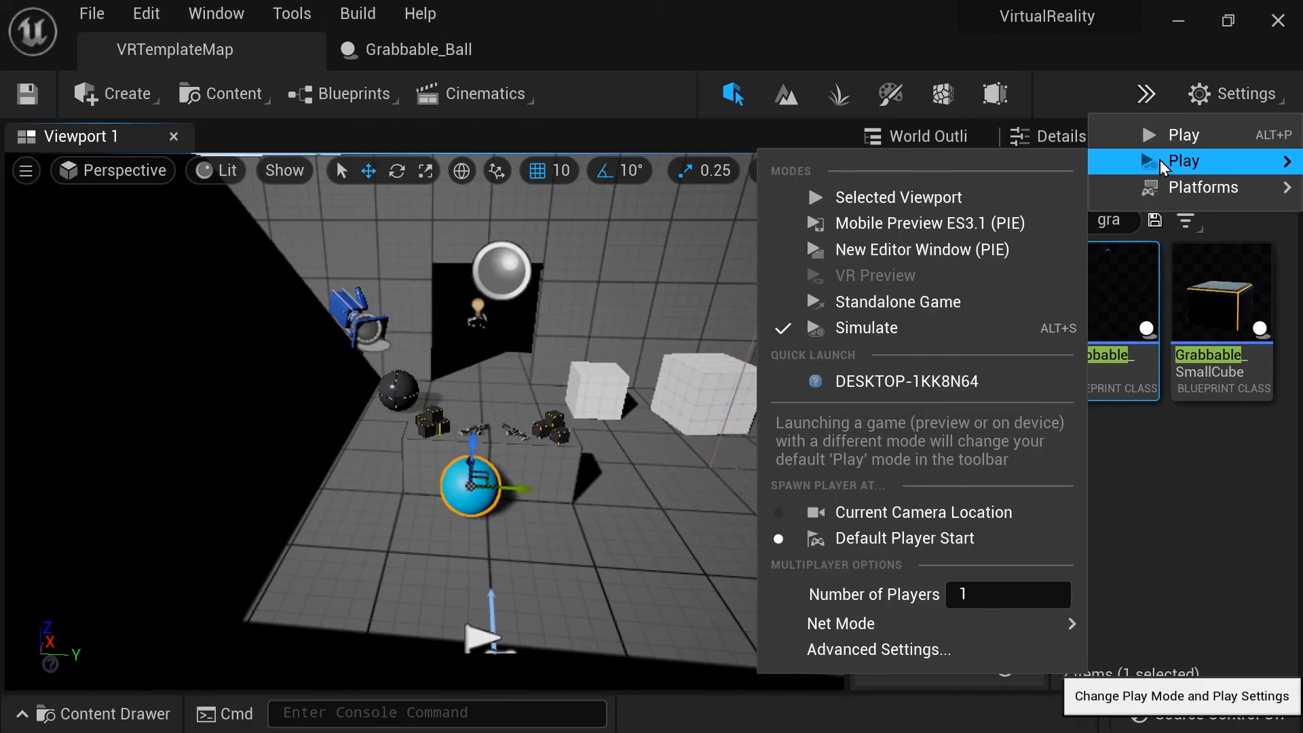
left_click(995, 337)
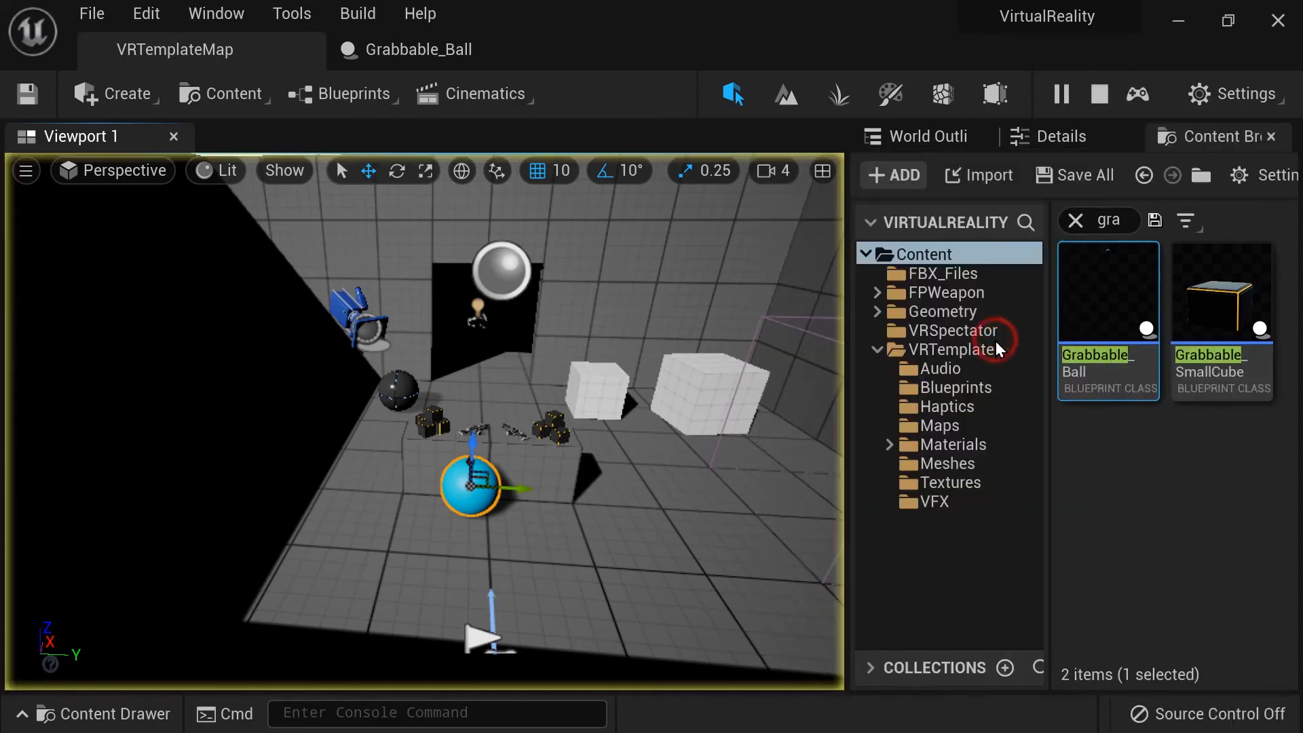
left_click(494, 508)
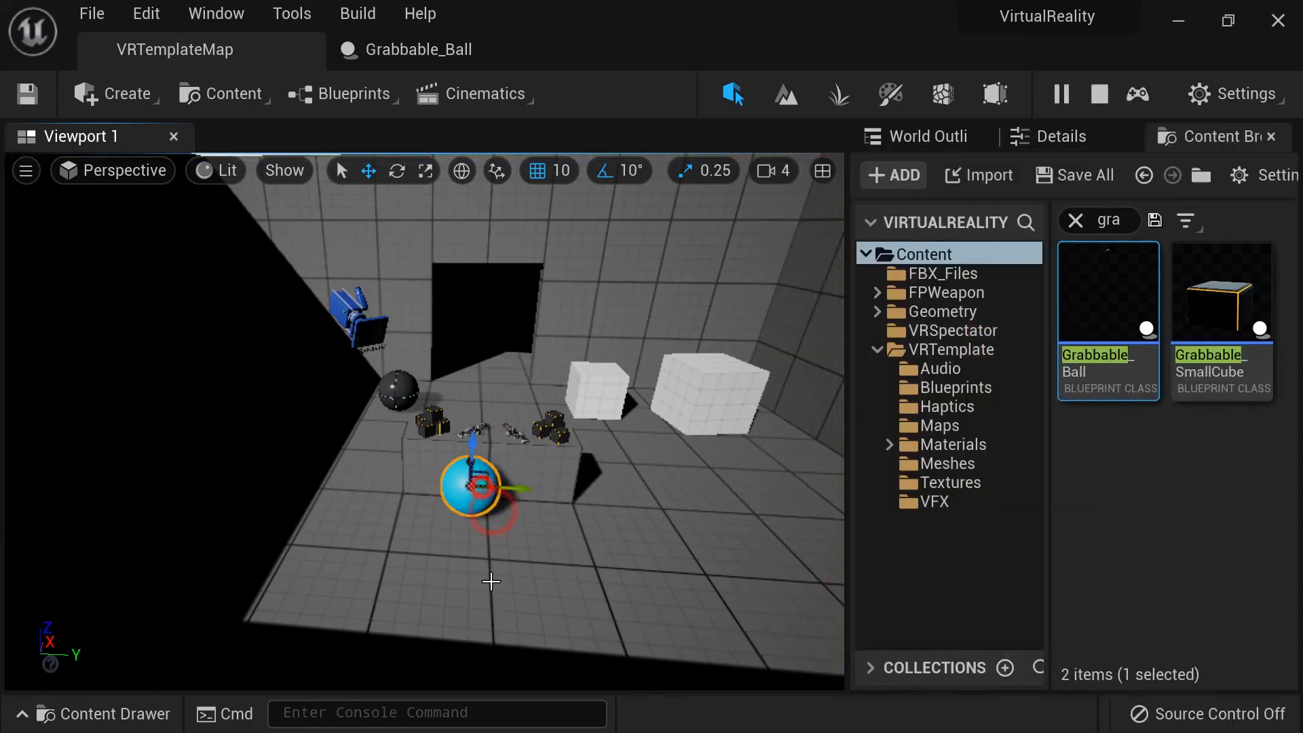
left_click_drag(527, 487, 472, 517)
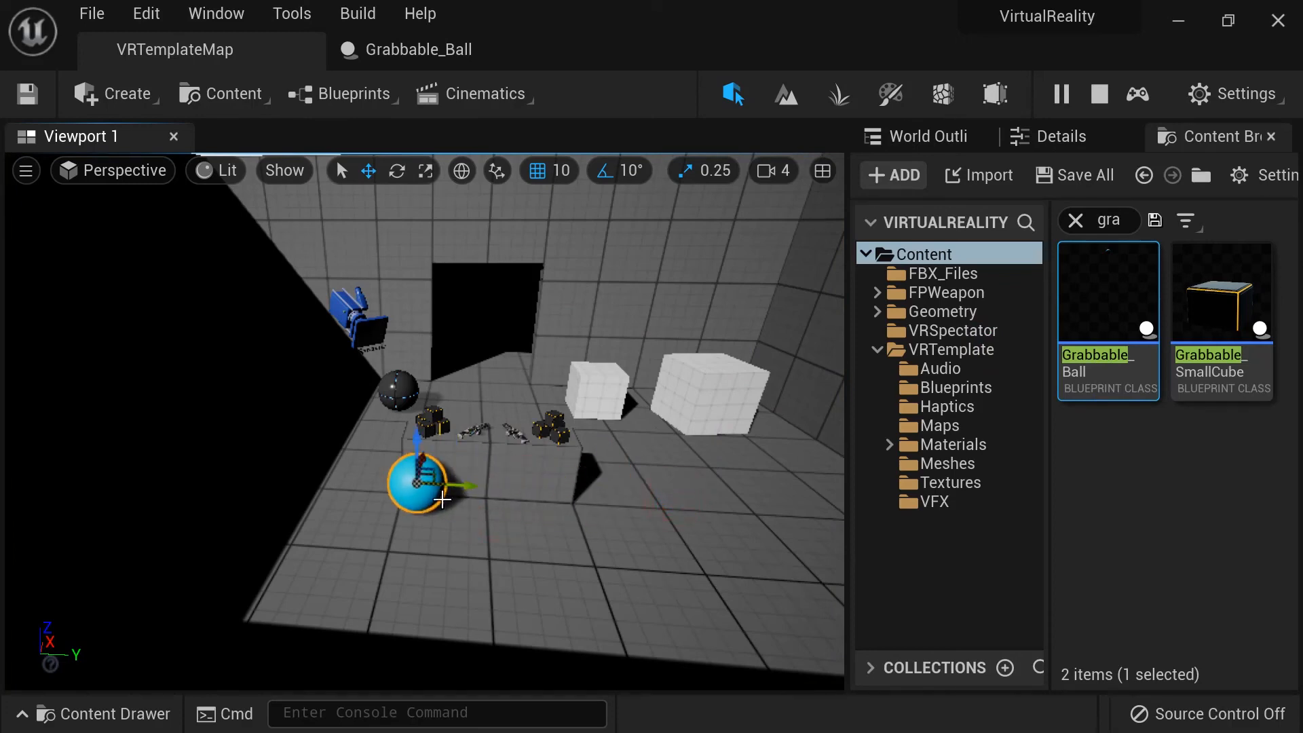
left_click(420, 462)
left_click_drag(426, 461, 418, 343)
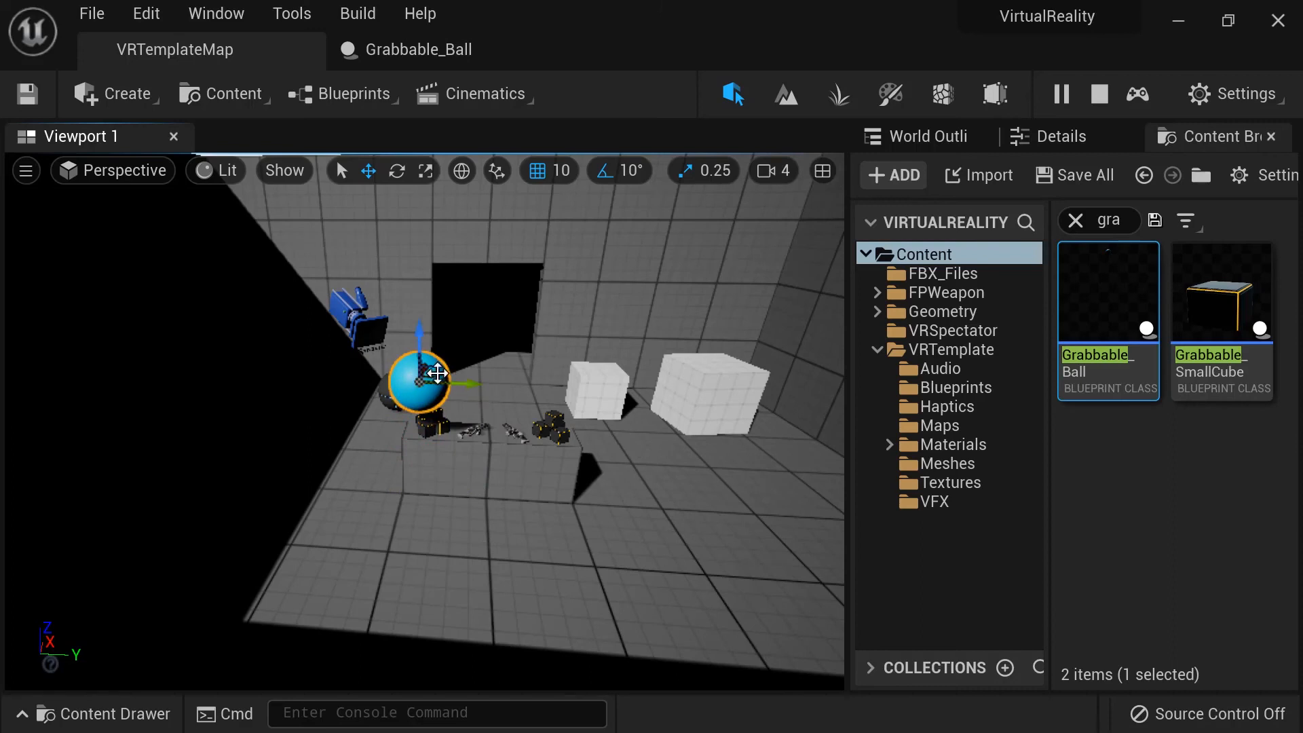
left_click(1099, 95)
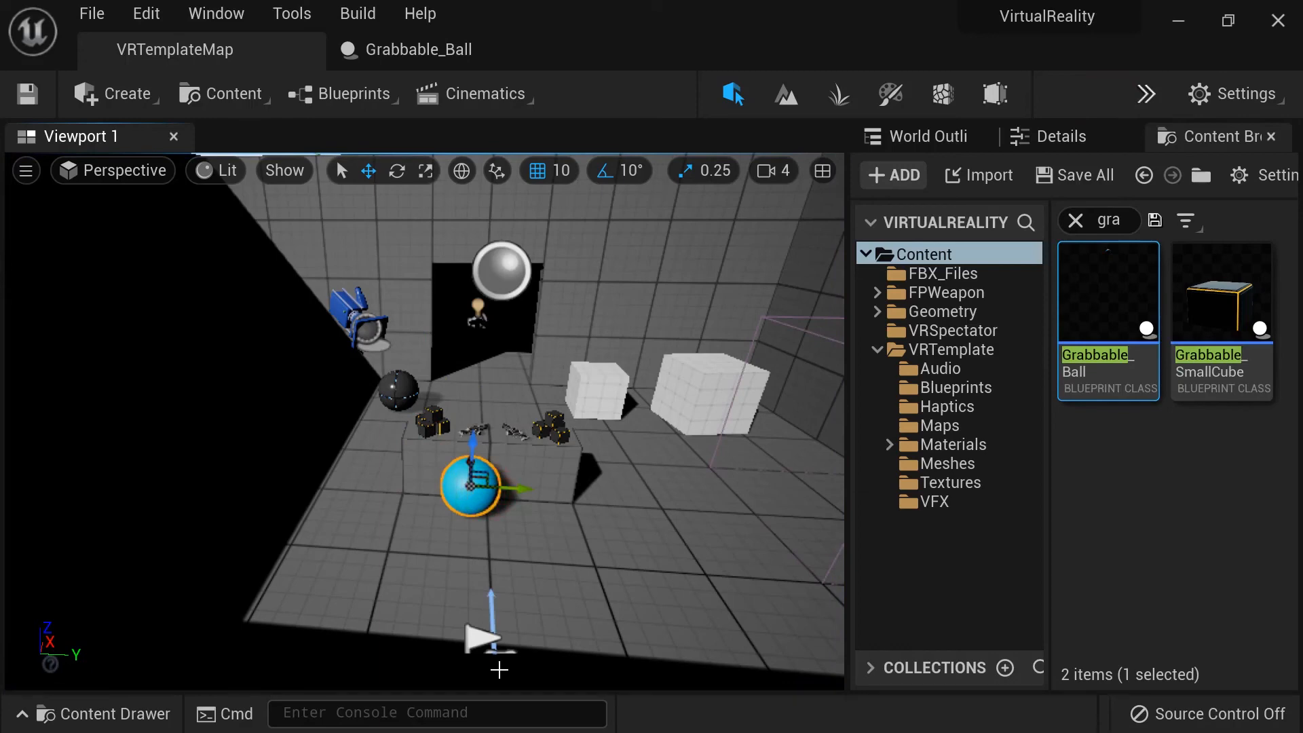
In the Grabbable_Ball blueprint, filter the details of bowling_ball_Icosphere by "physics" and enable Simulate Physics
left_click(438, 49)
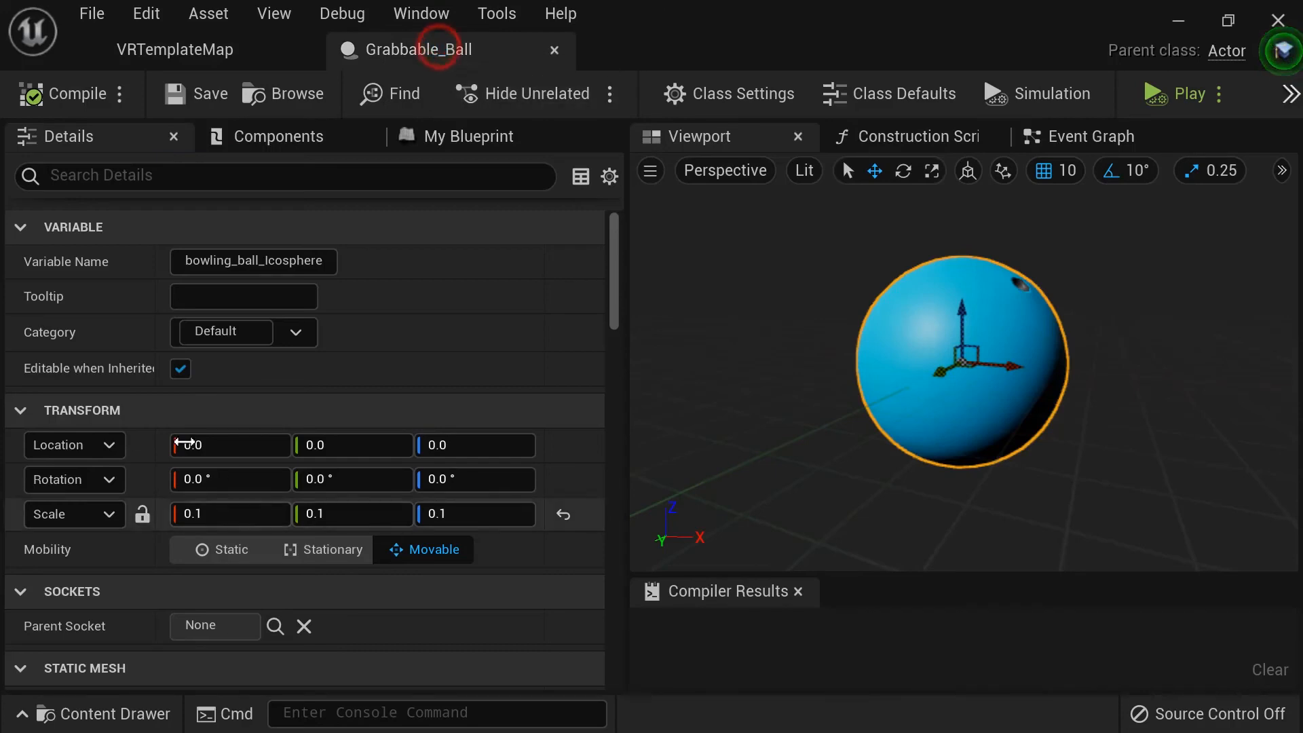
left_click(196, 174)
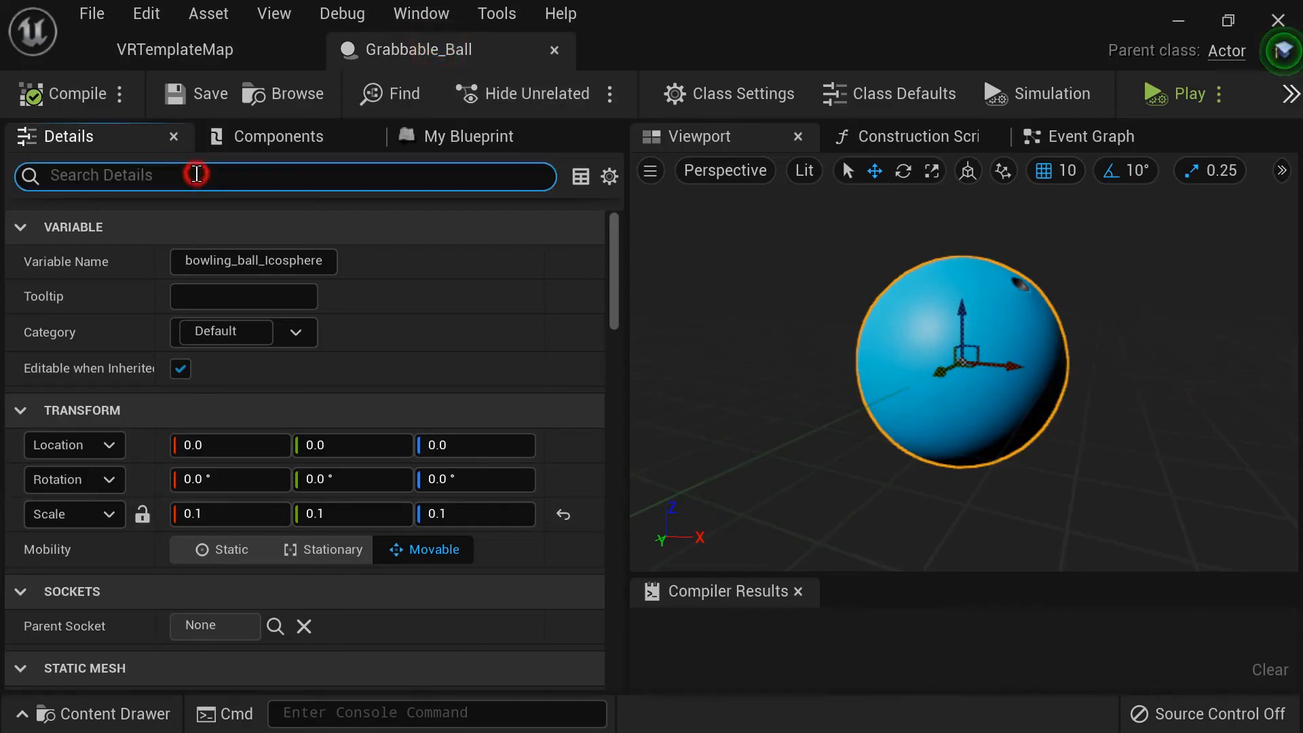
type("physics")
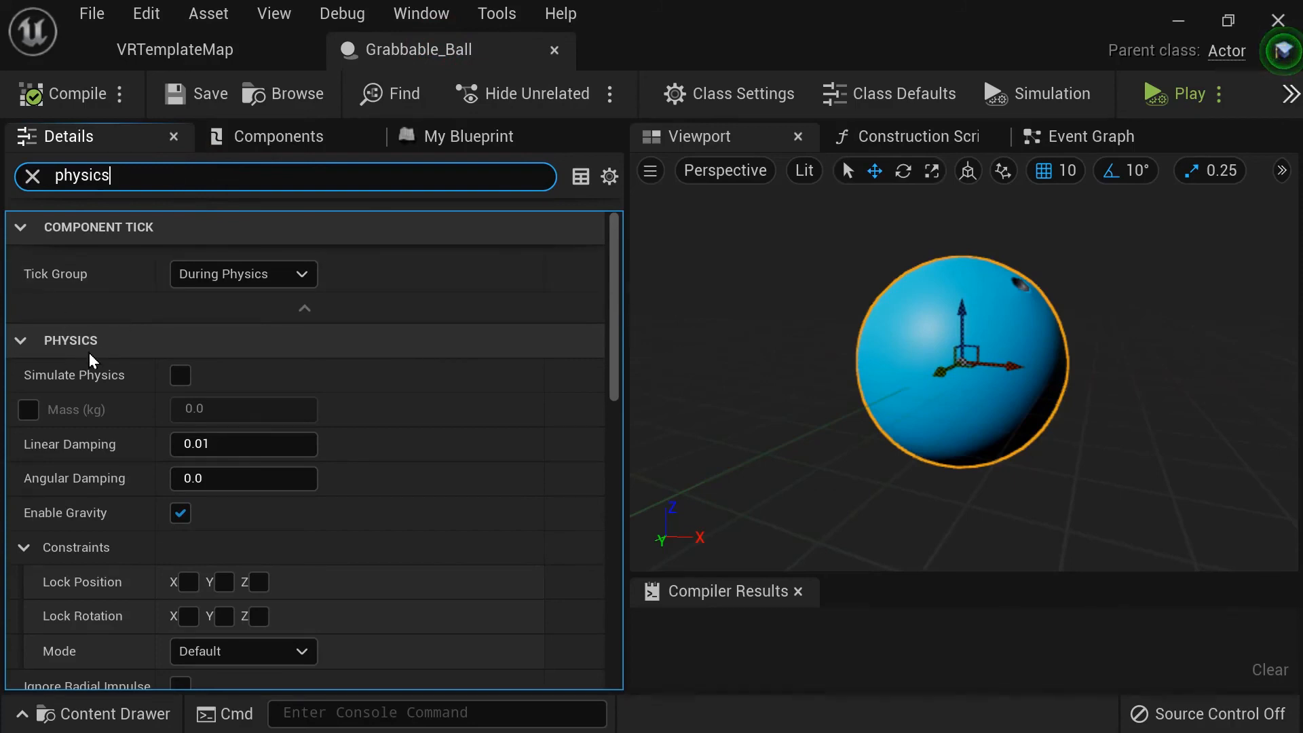
left_click(180, 375)
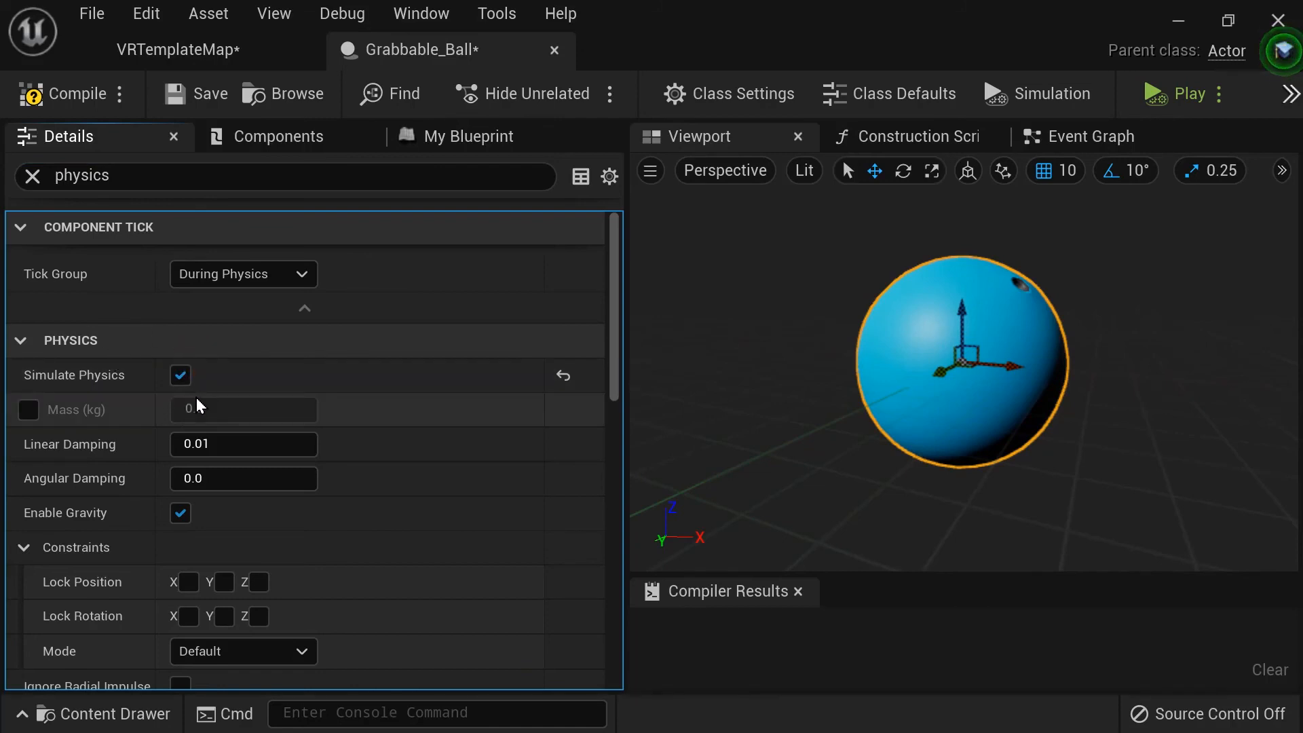
Enable the mass override on bowling_ball_Icosphere, set Mass to 1 kg and compile the blueprint
left_click(31, 406)
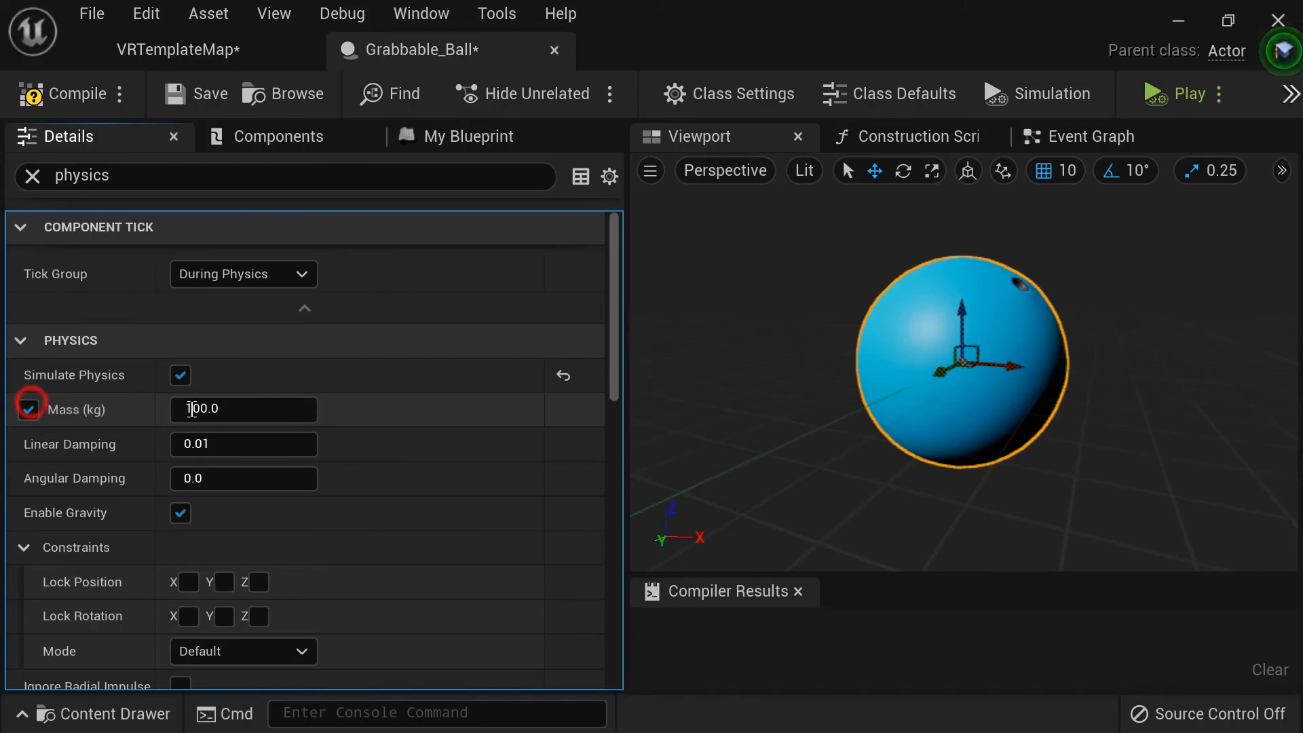
left_click(205, 409)
type("1")
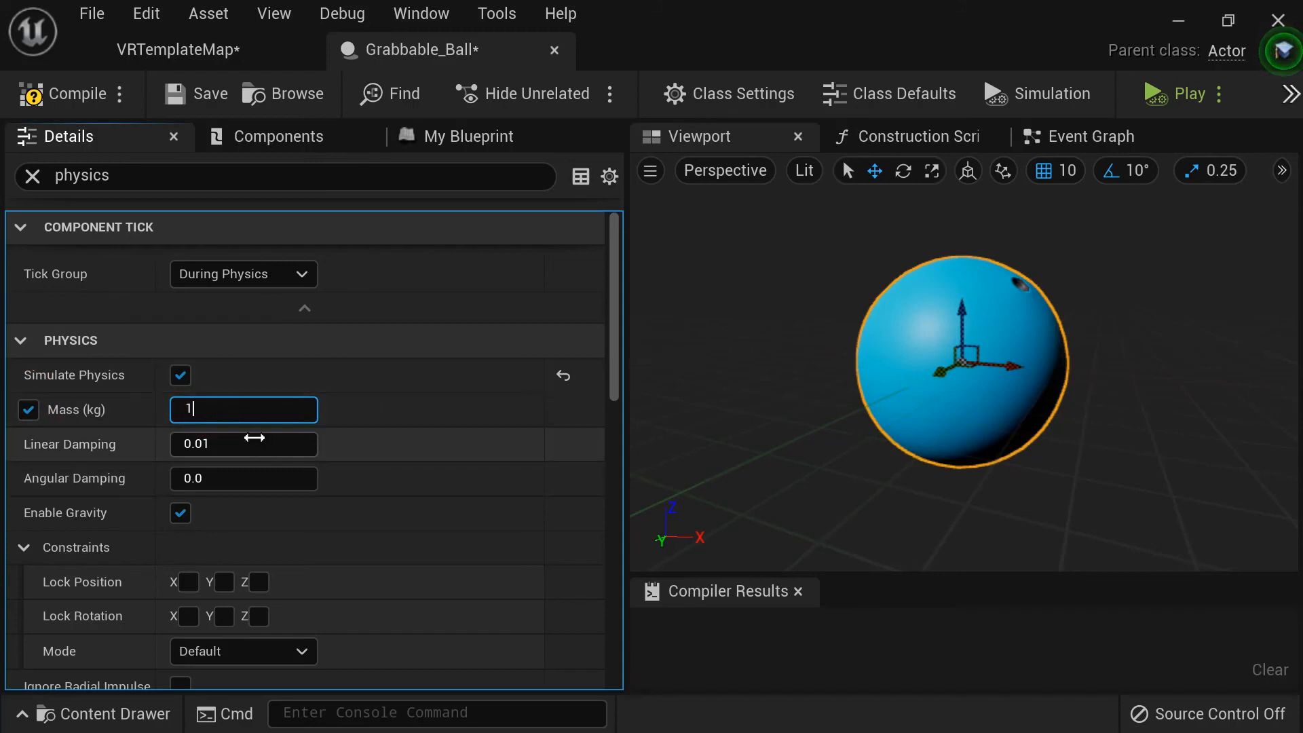
left_click(364, 400)
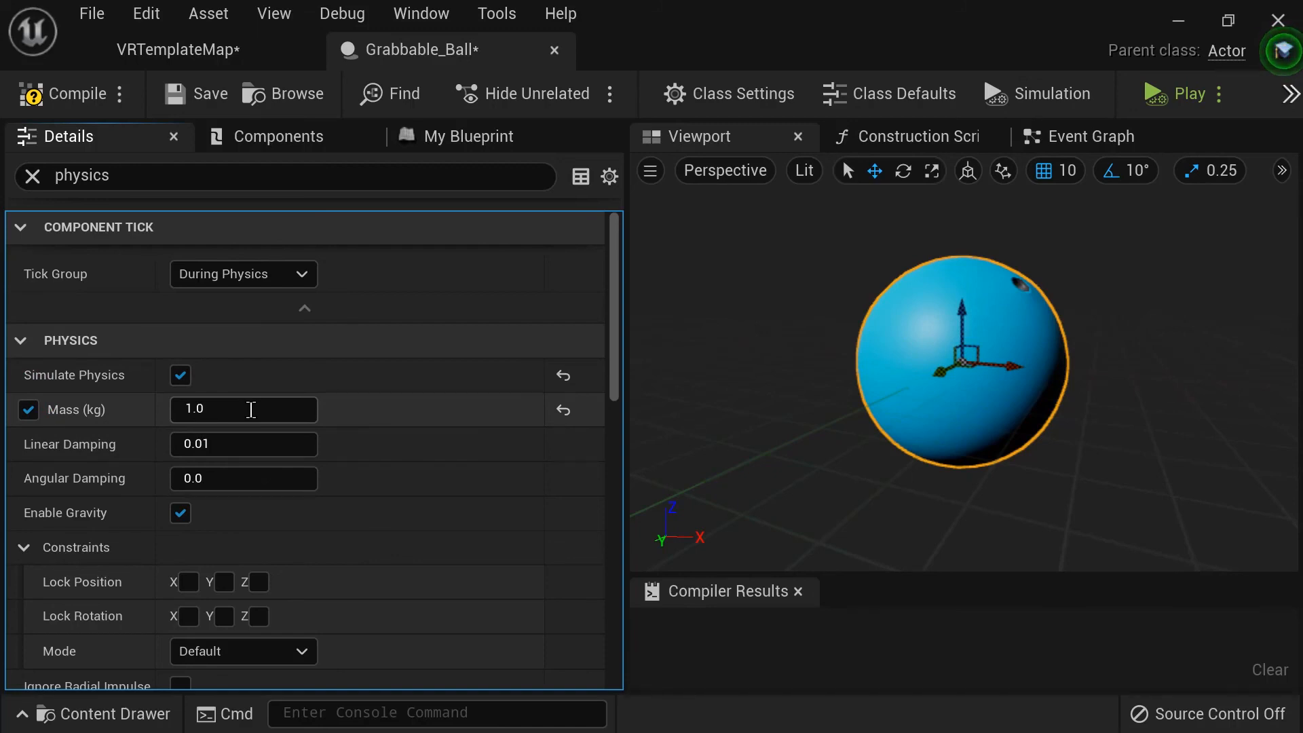
left_click(69, 97)
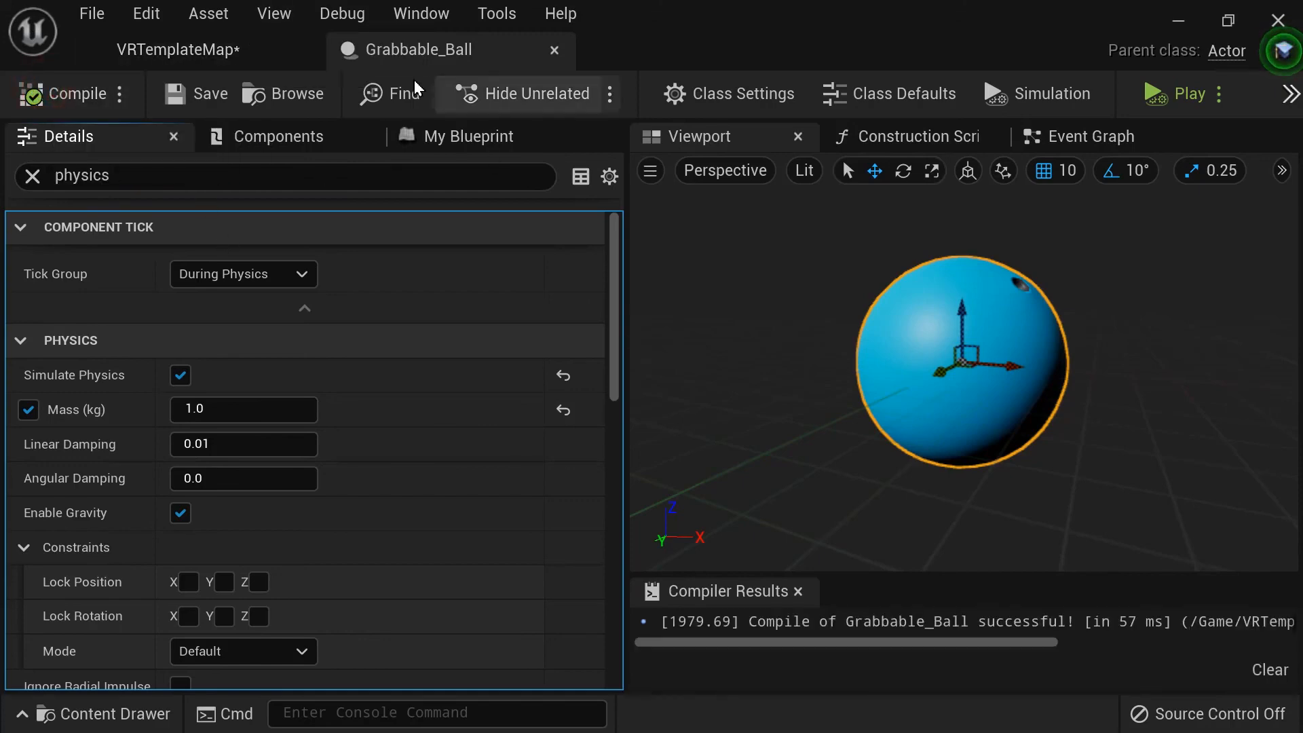
Save VRTemplateMap, simulate it, try to lift the bowling ball during the simulation, and stop the simulation
left_click(203, 50)
key("ctrl+s")
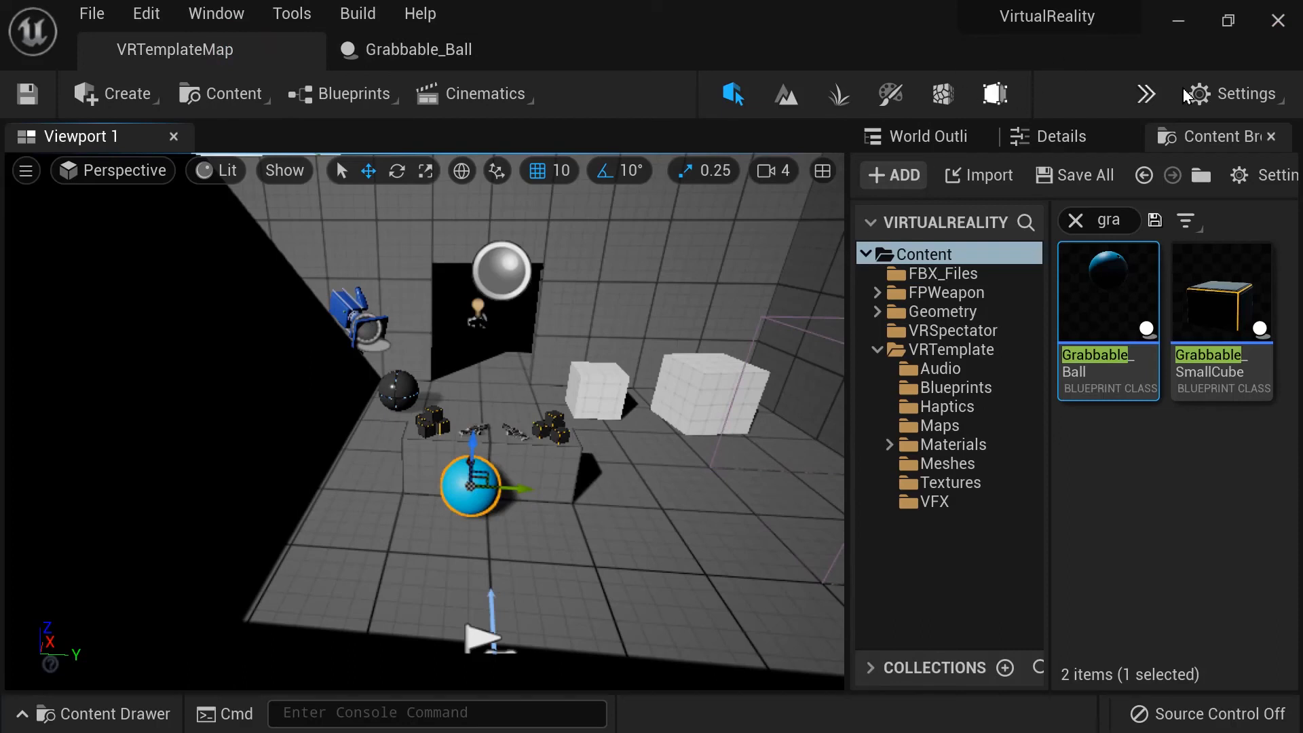
left_click(1147, 94)
left_click(1160, 133)
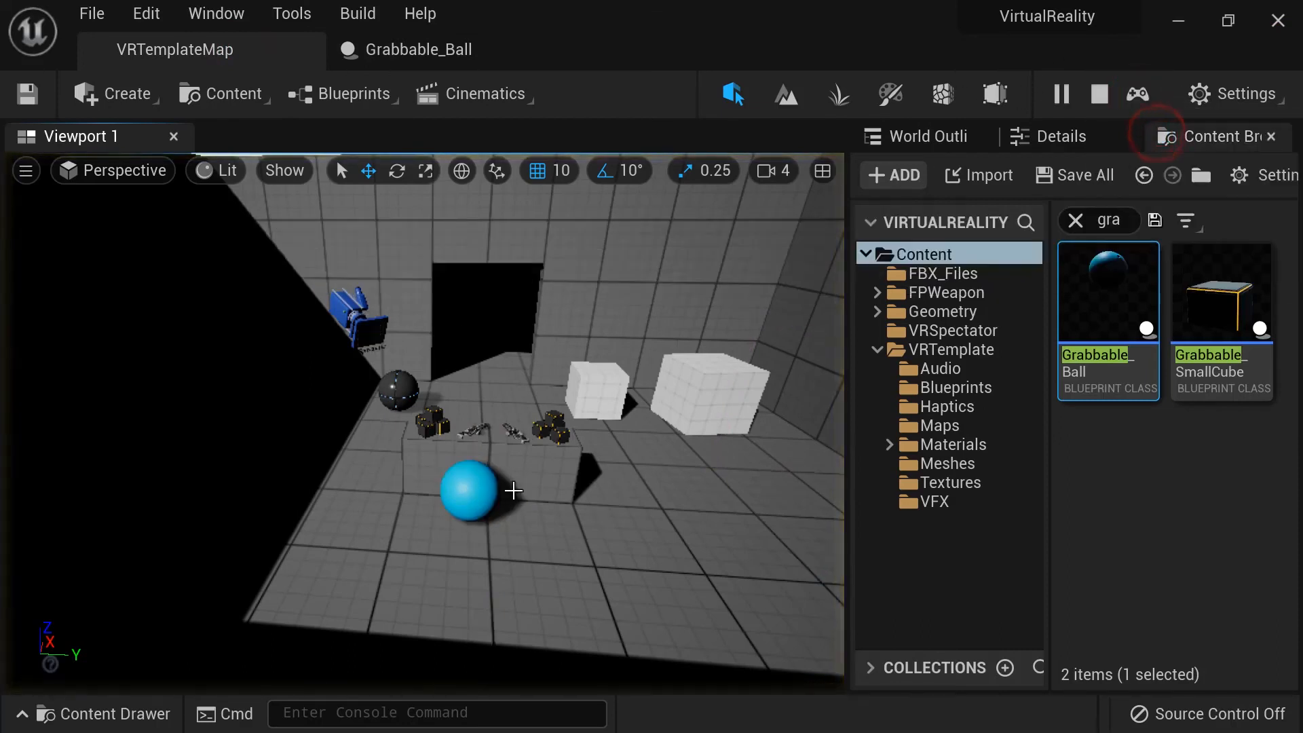
left_click(514, 492)
left_click(484, 494)
left_click_drag(478, 438, 498, 313)
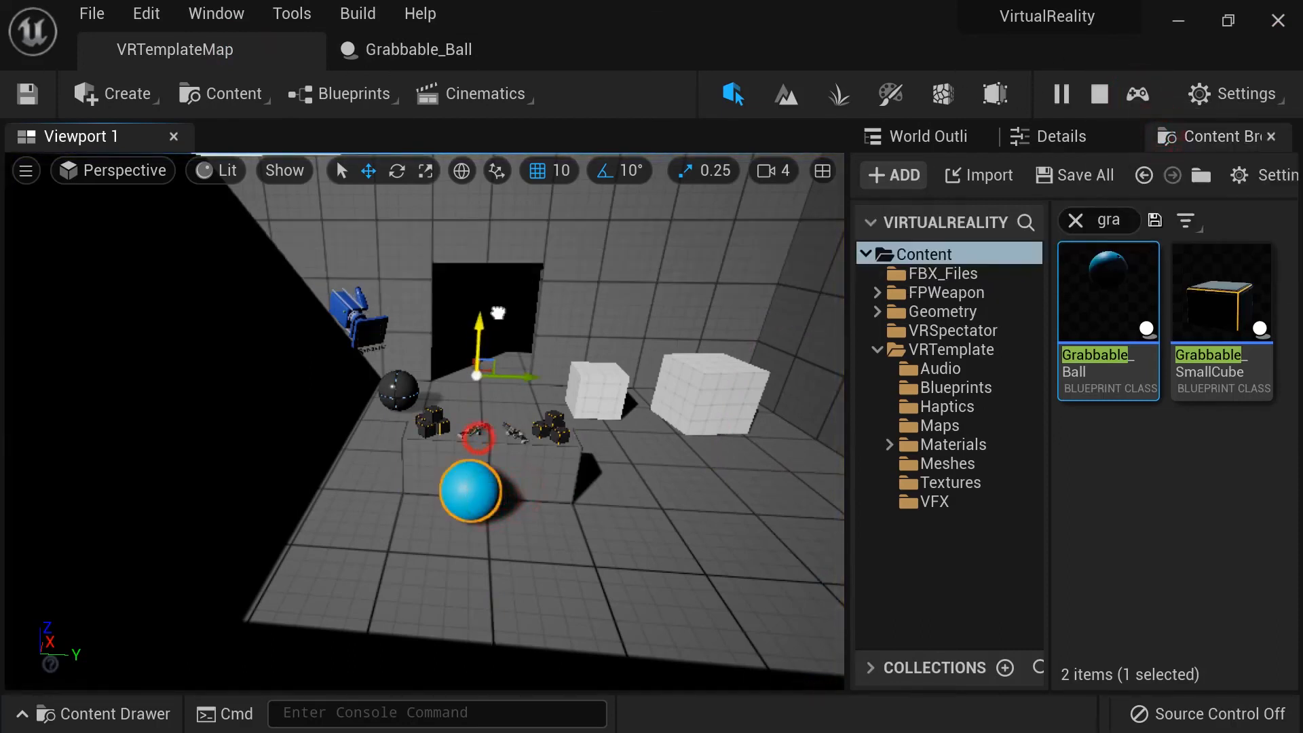
left_click(465, 487)
scroll(466, 483, "down", 1)
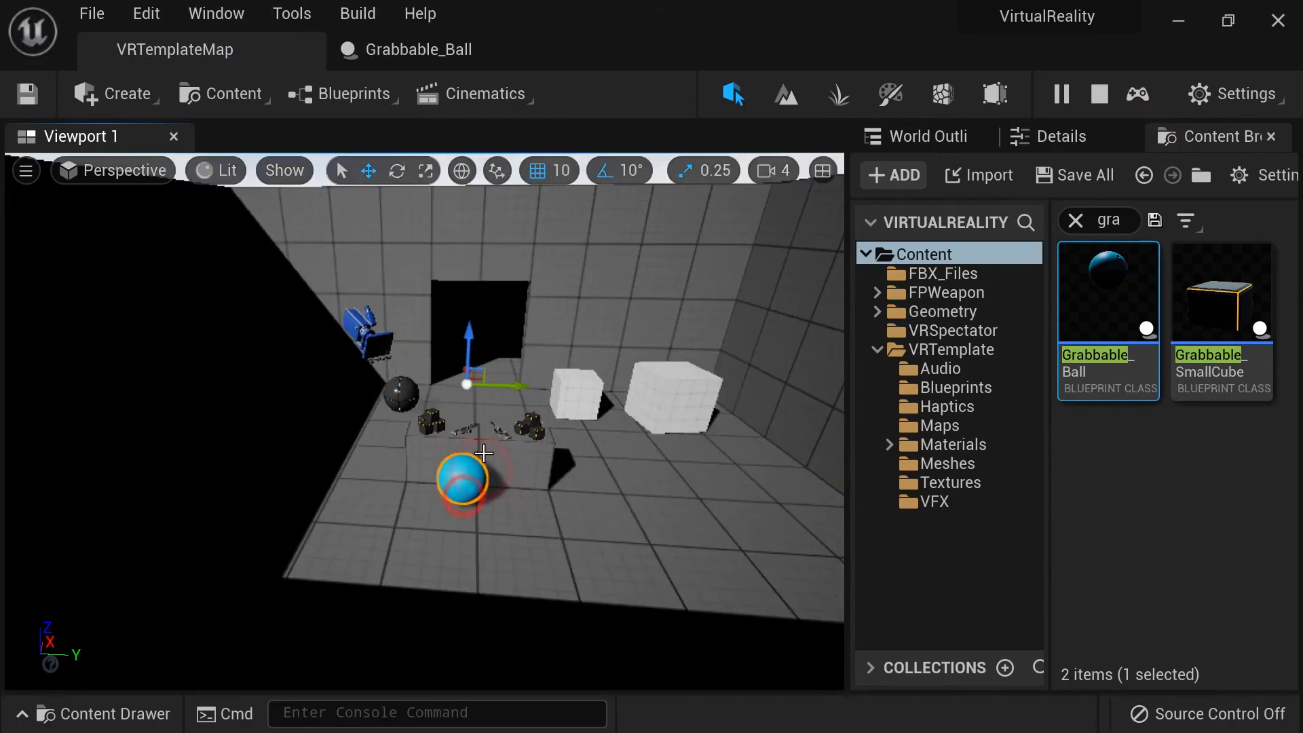
left_click(1093, 98)
Raise the bowling ball above the table, simulate the level to watch how it falls, and stop the simulation
left_click(463, 477)
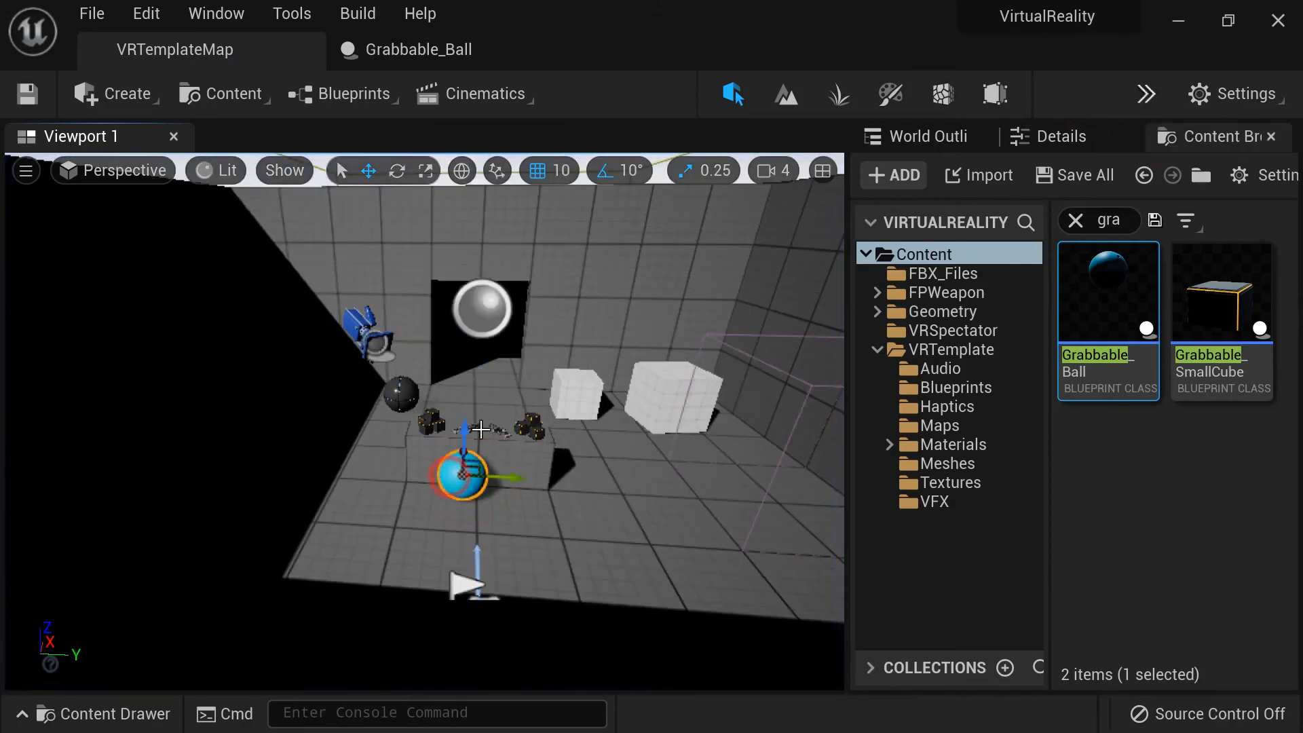
left_click_drag(468, 435, 469, 343)
left_click(1147, 93)
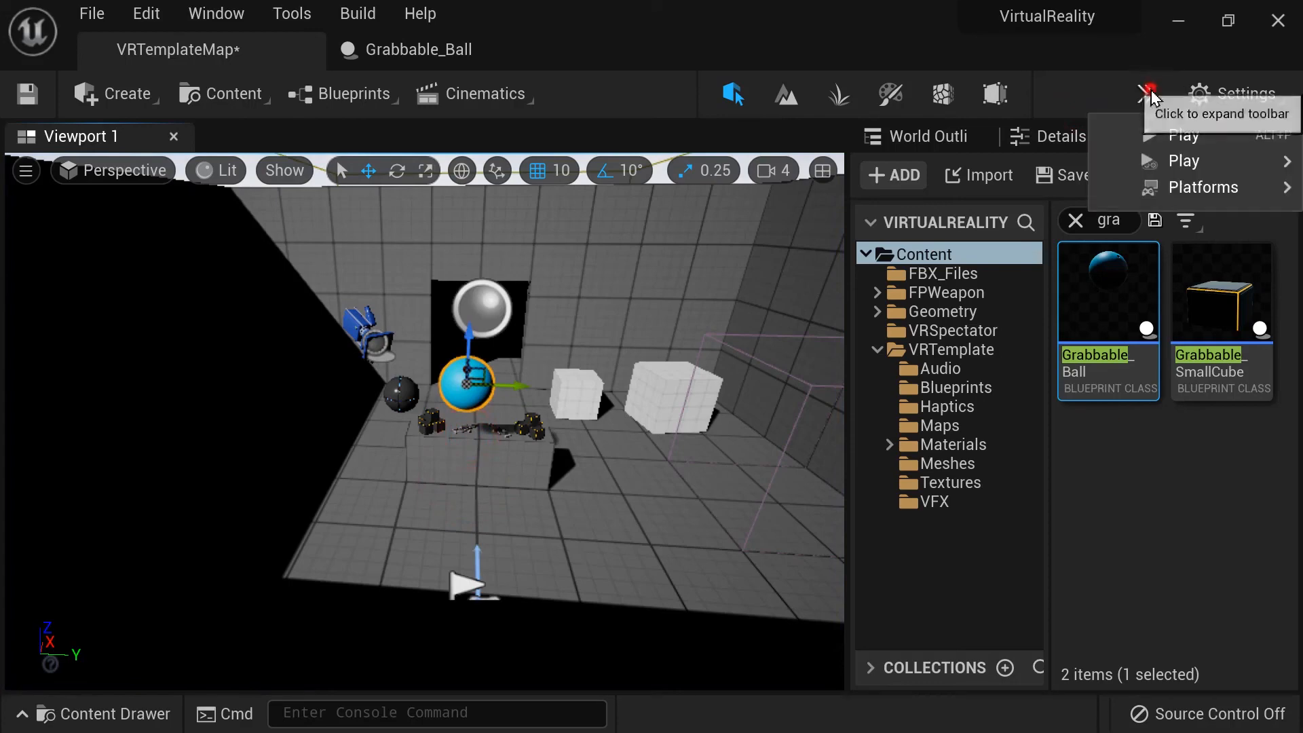
left_click(1147, 141)
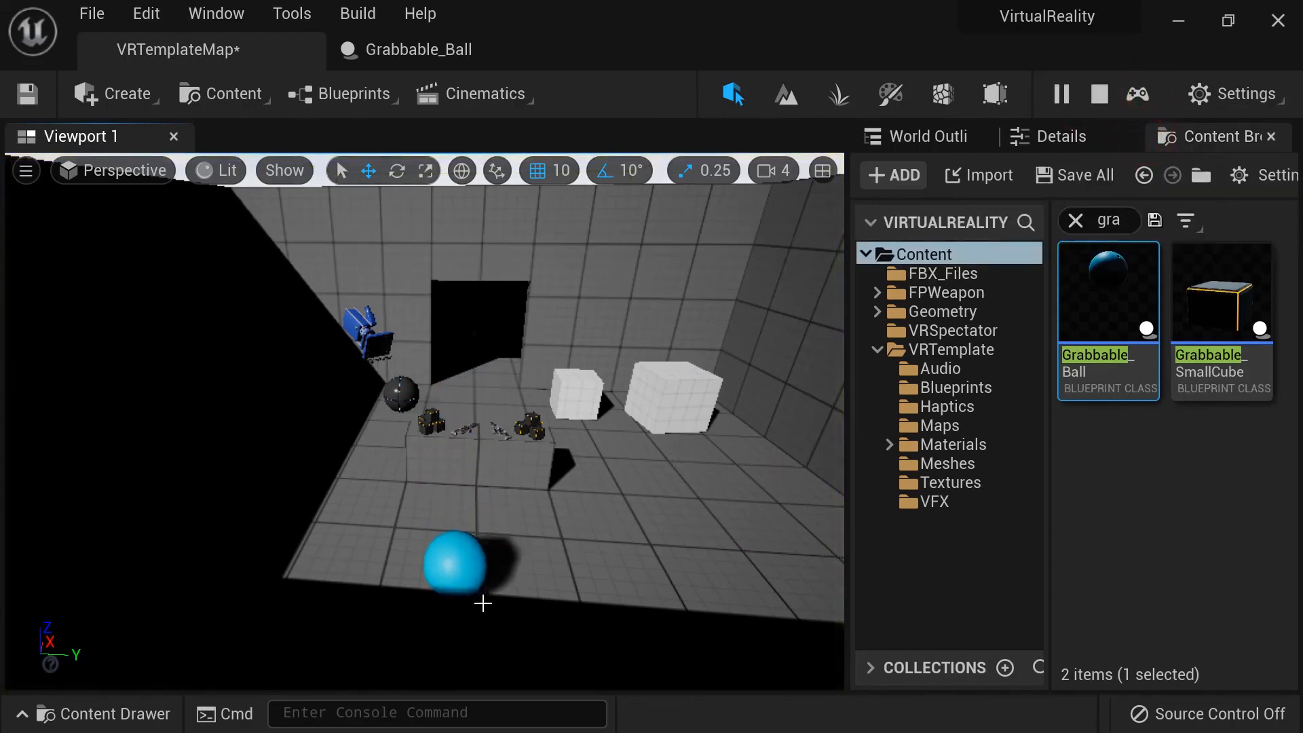
scroll(477, 581, "down", 5)
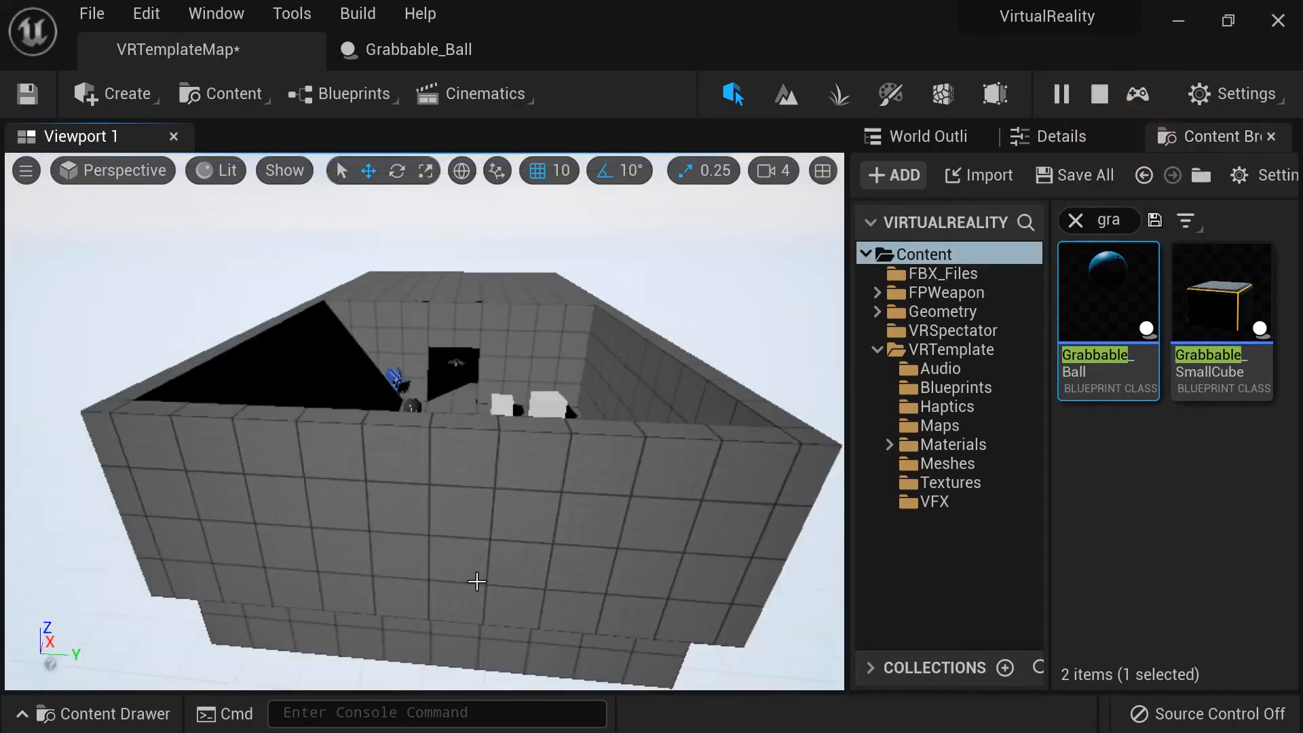
scroll(477, 582, "up", 5)
scroll(477, 582, "up", 3)
left_click(1100, 94)
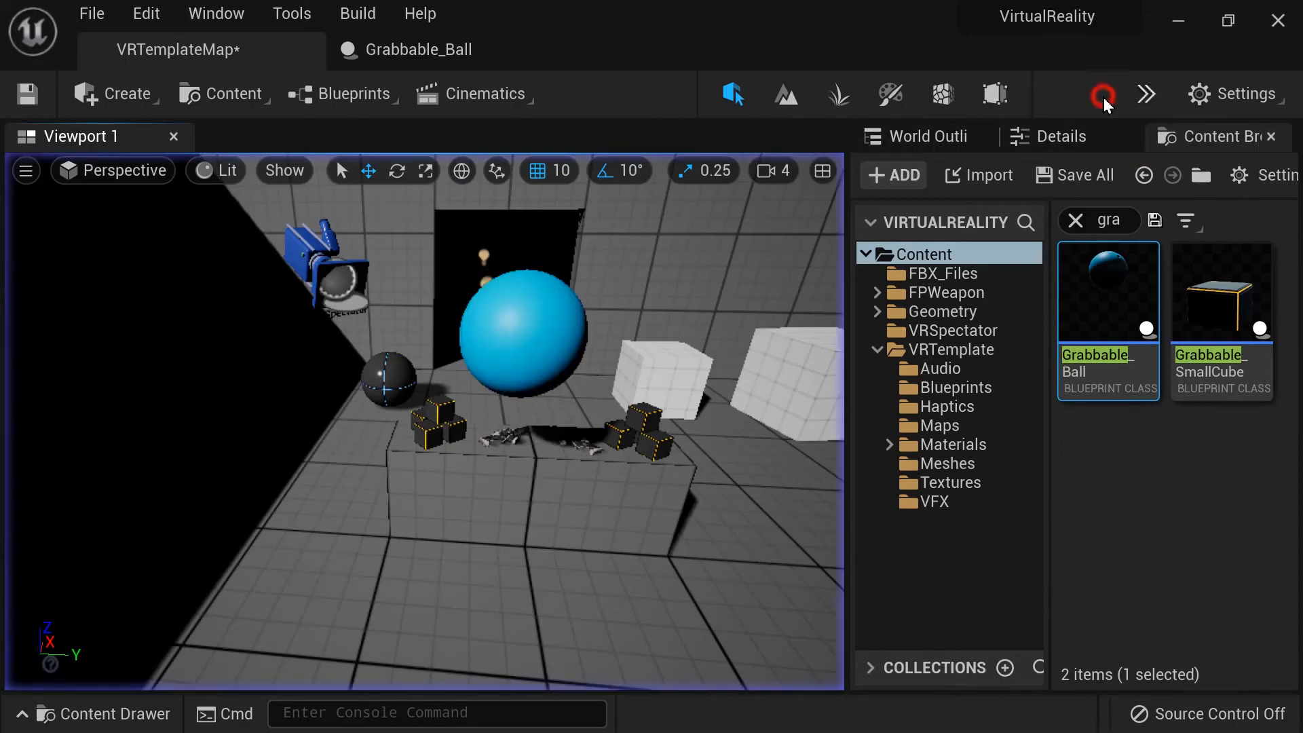
Select the bowling ball in the level, frame it and lower it towards the tabletop
left_click(542, 319)
key("f")
left_click_drag(499, 310, 494, 390)
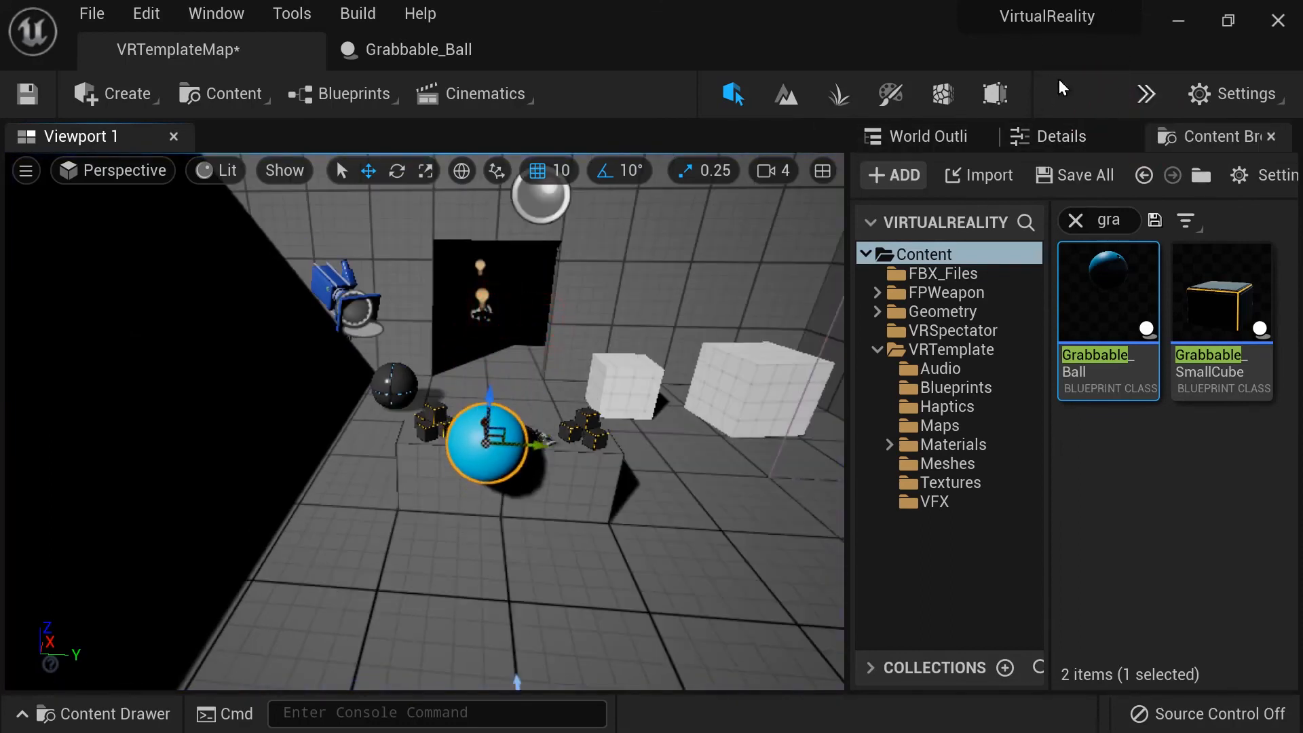
Simulate the level and watch how the bowling ball behaves when released above the tabletop
left_click(1145, 91)
left_click(1120, 134)
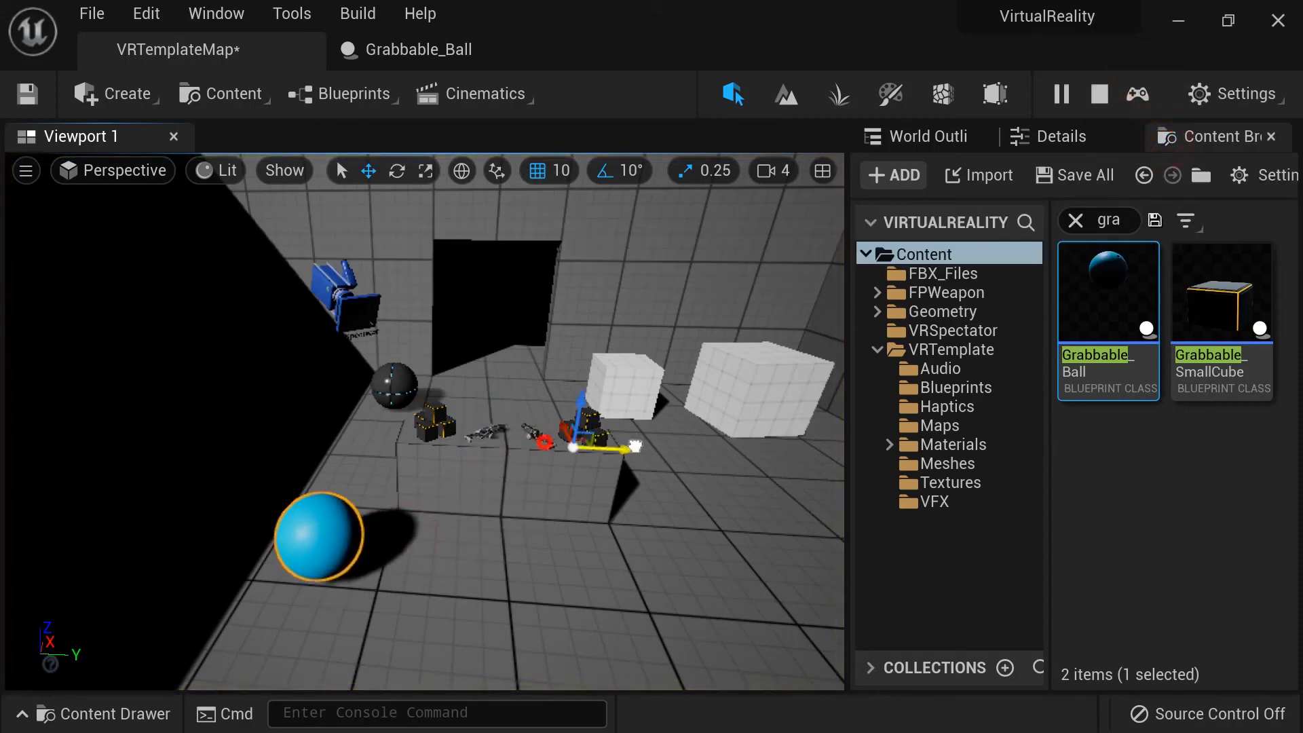
left_click_drag(783, 443, 682, 449)
scroll(250, 551, "down", 2)
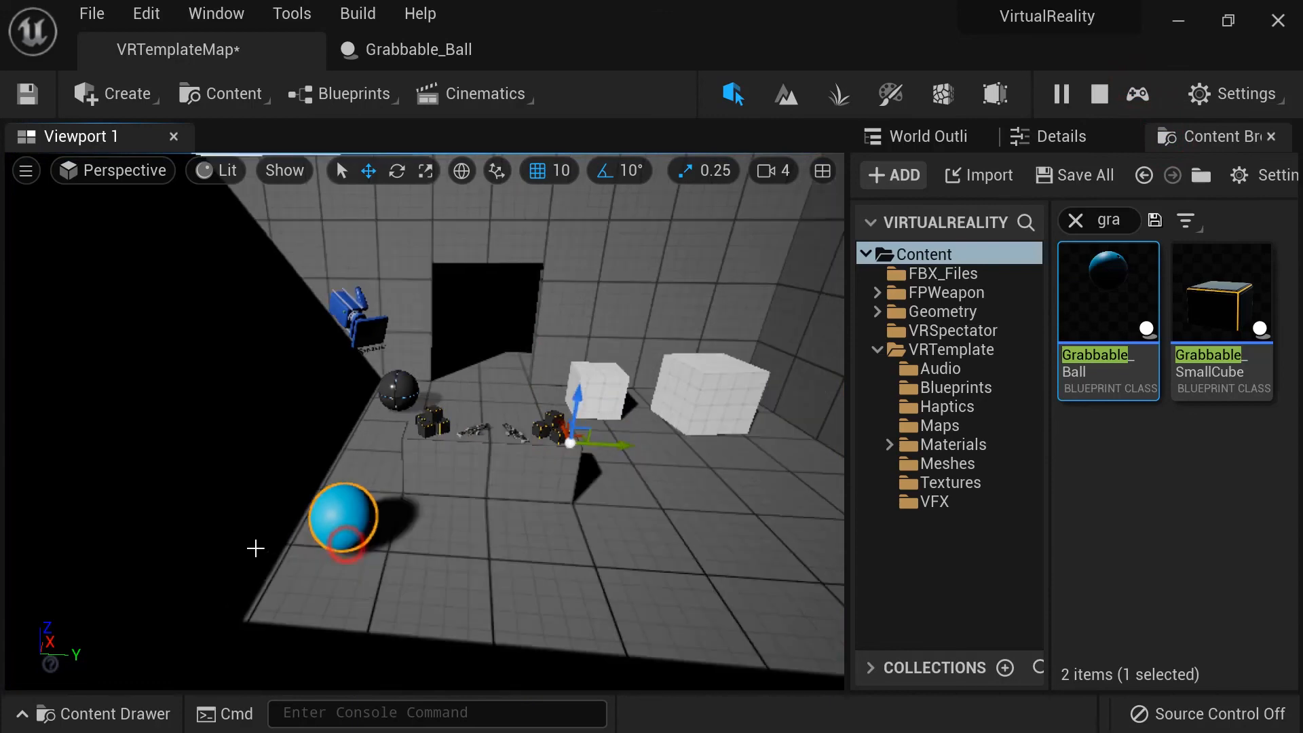
Select the bowling ball during the simulation, slide it around the floor in front of the table, and stop the simulation
left_click(326, 510)
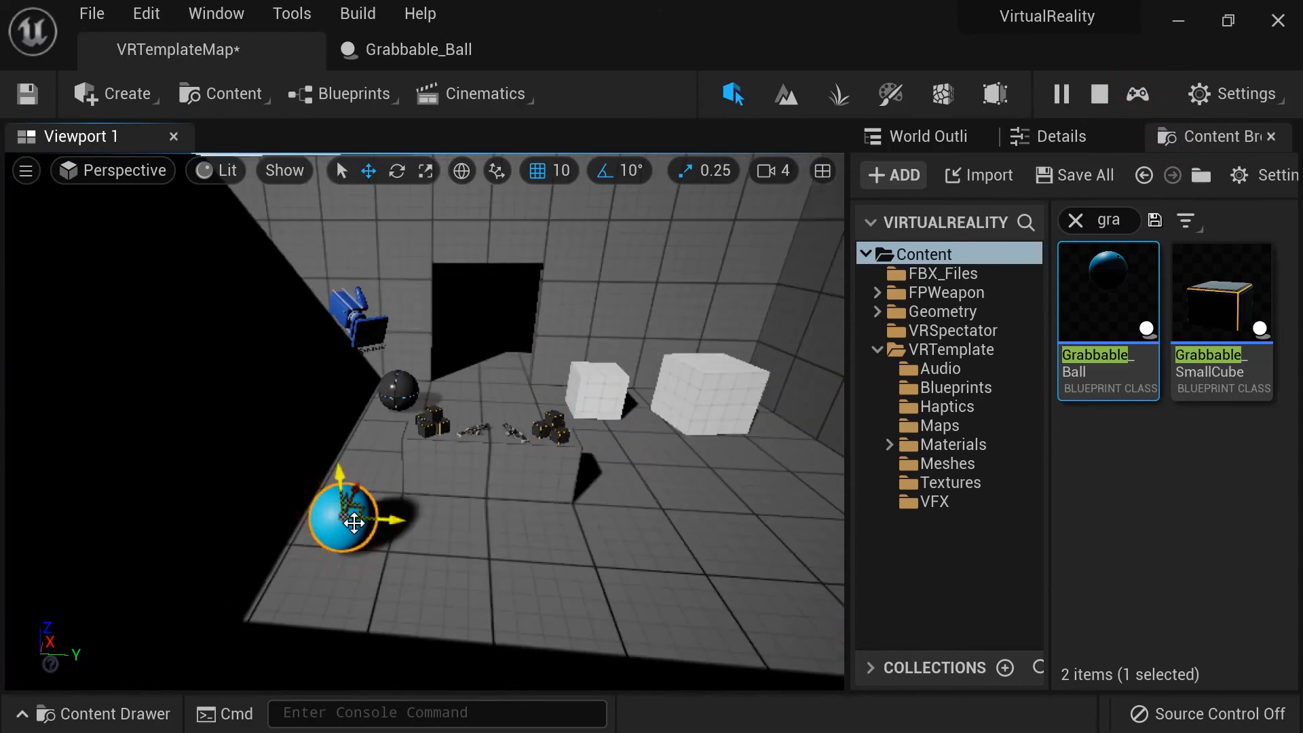
left_click_drag(378, 524, 642, 532)
left_click_drag(847, 359, 1033, 332)
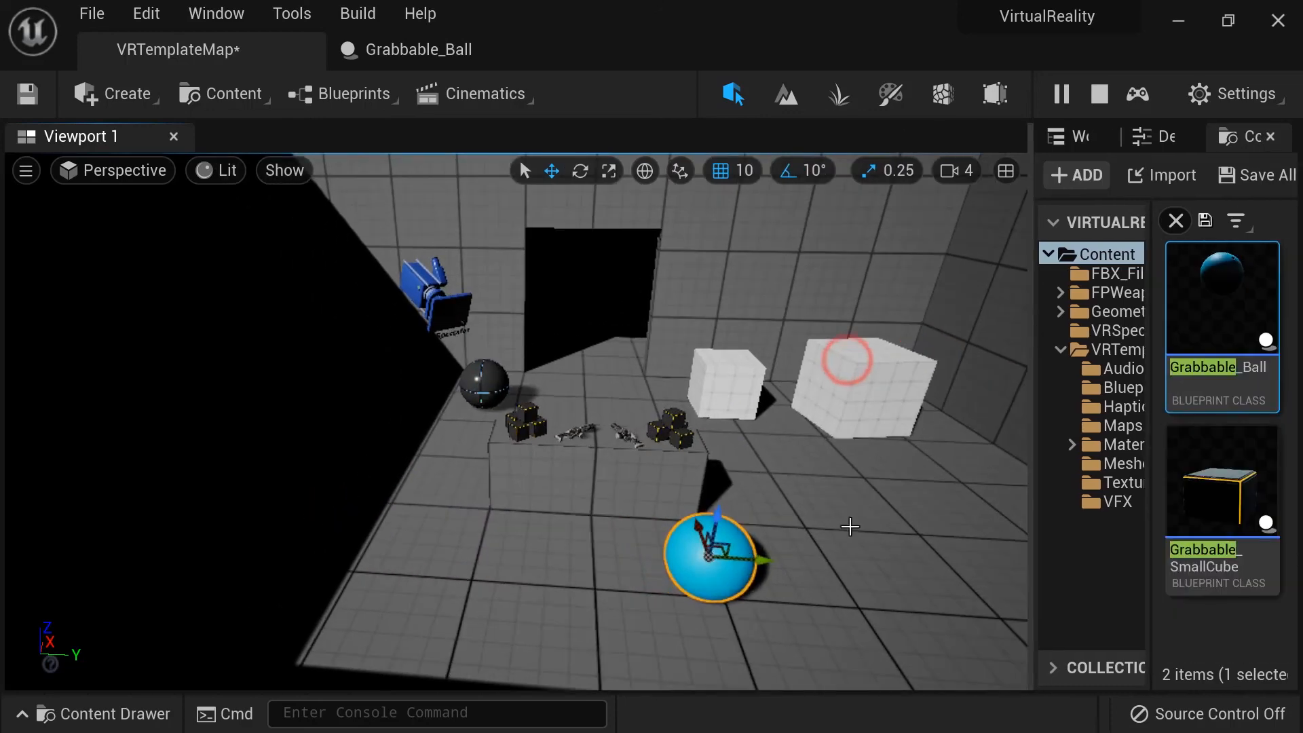
mouse_move(760, 563)
left_mouse_down()
mouse_move(531, 533)
mouse_move(534, 501)
mouse_move(781, 520)
left_mouse_up()
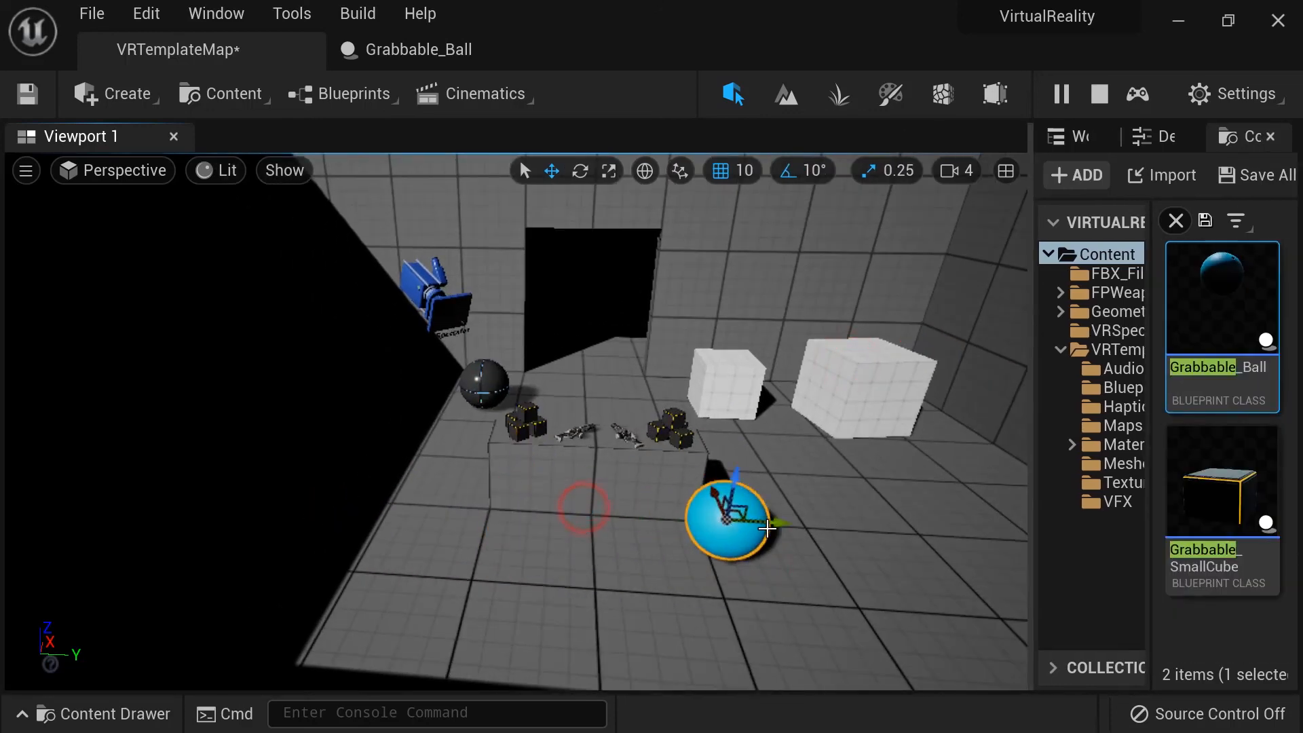
mouse_move(680, 526)
left_mouse_down()
mouse_move(698, 523)
mouse_move(649, 546)
left_mouse_up()
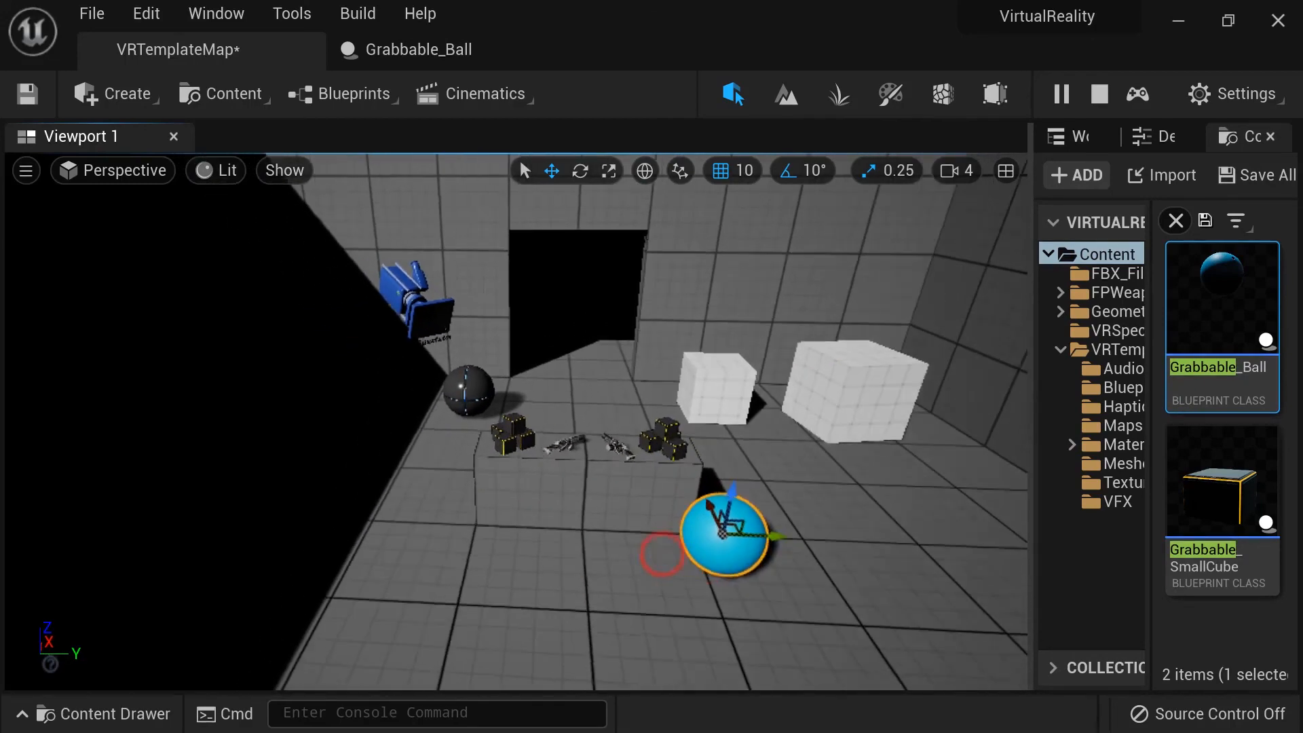
left_click(1096, 89)
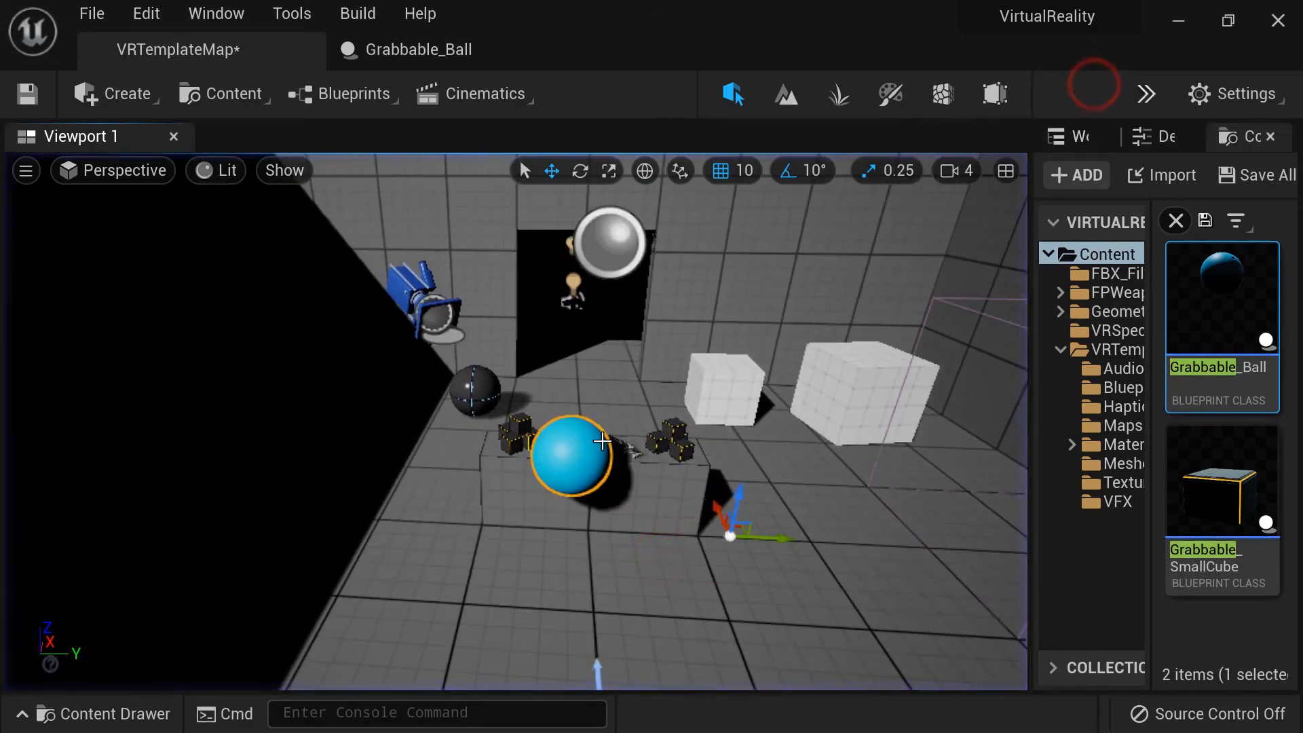
Make more room for the asset list, reselect the bowling ball in the level and save VRTemplateMap
left_click_drag(1024, 233, 754, 245)
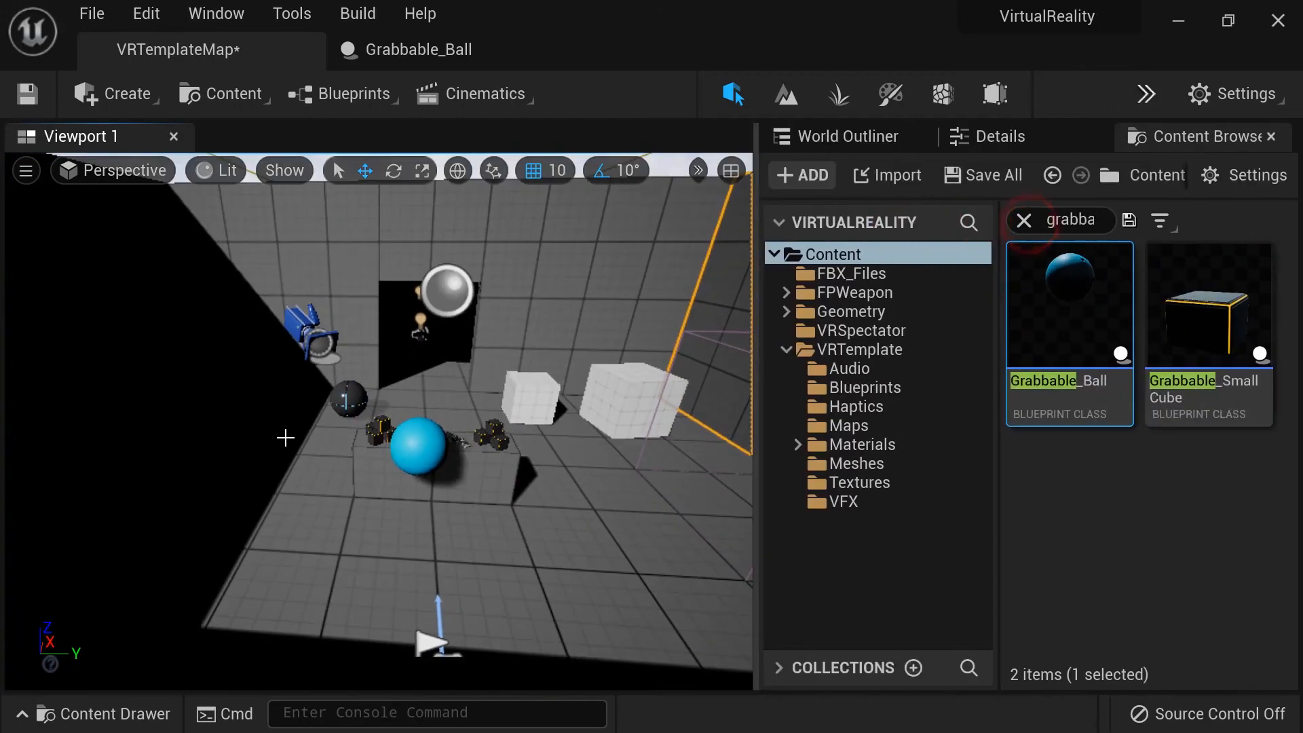
left_click(444, 455)
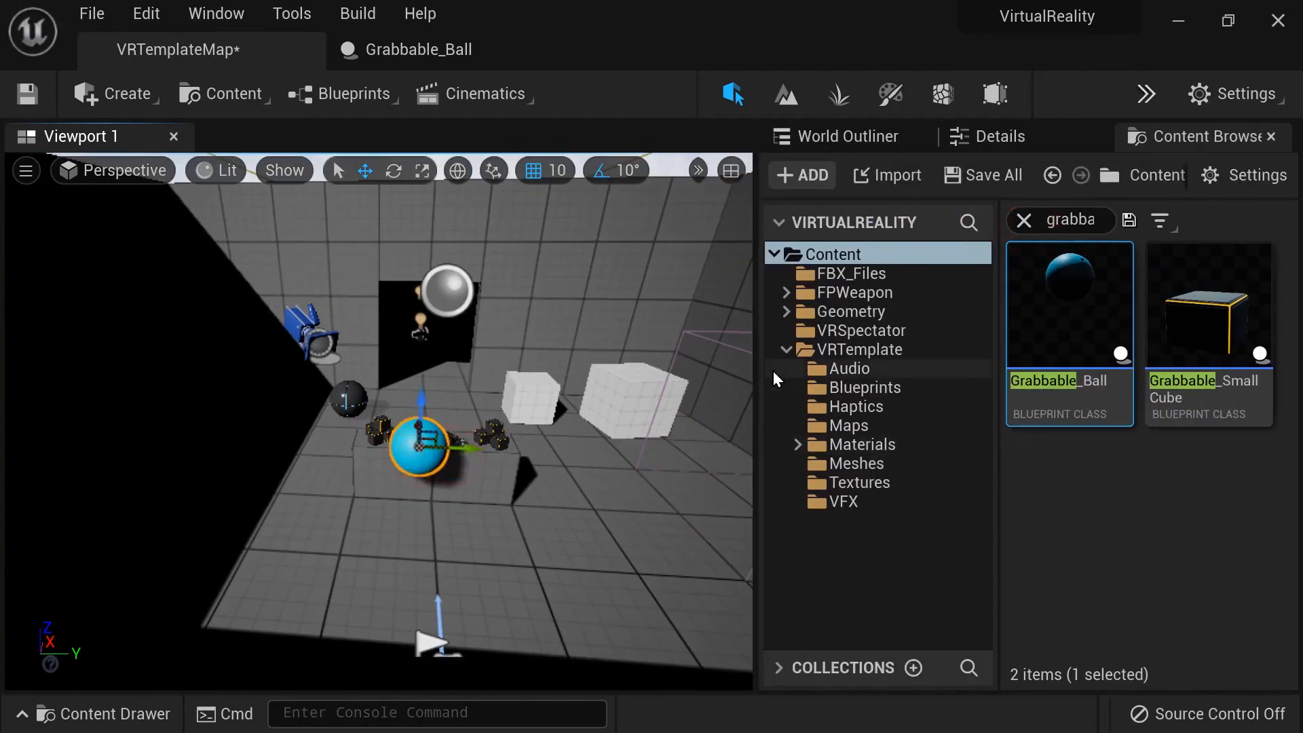
key("ctrl+s")
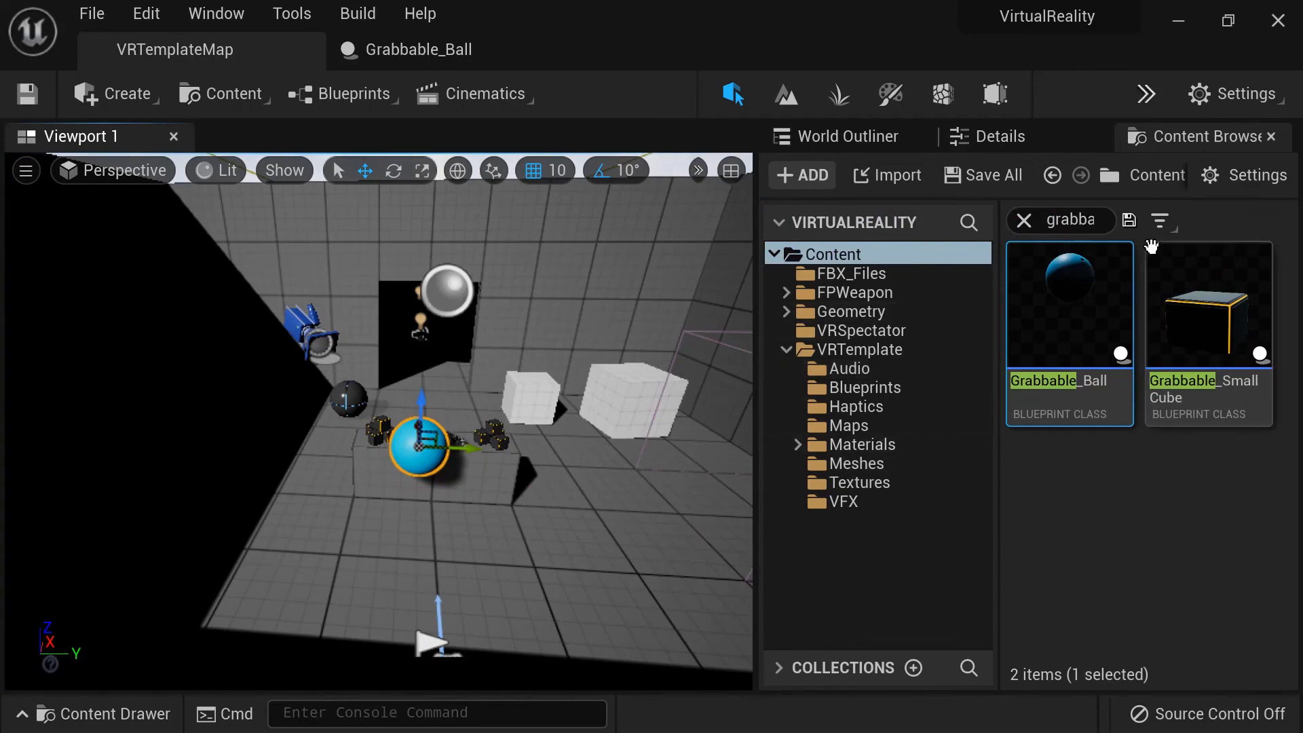
Search the project content for "ball" and open the bowling_ball_Icosphere static mesh for editing
left_click(1023, 220)
type("ball")
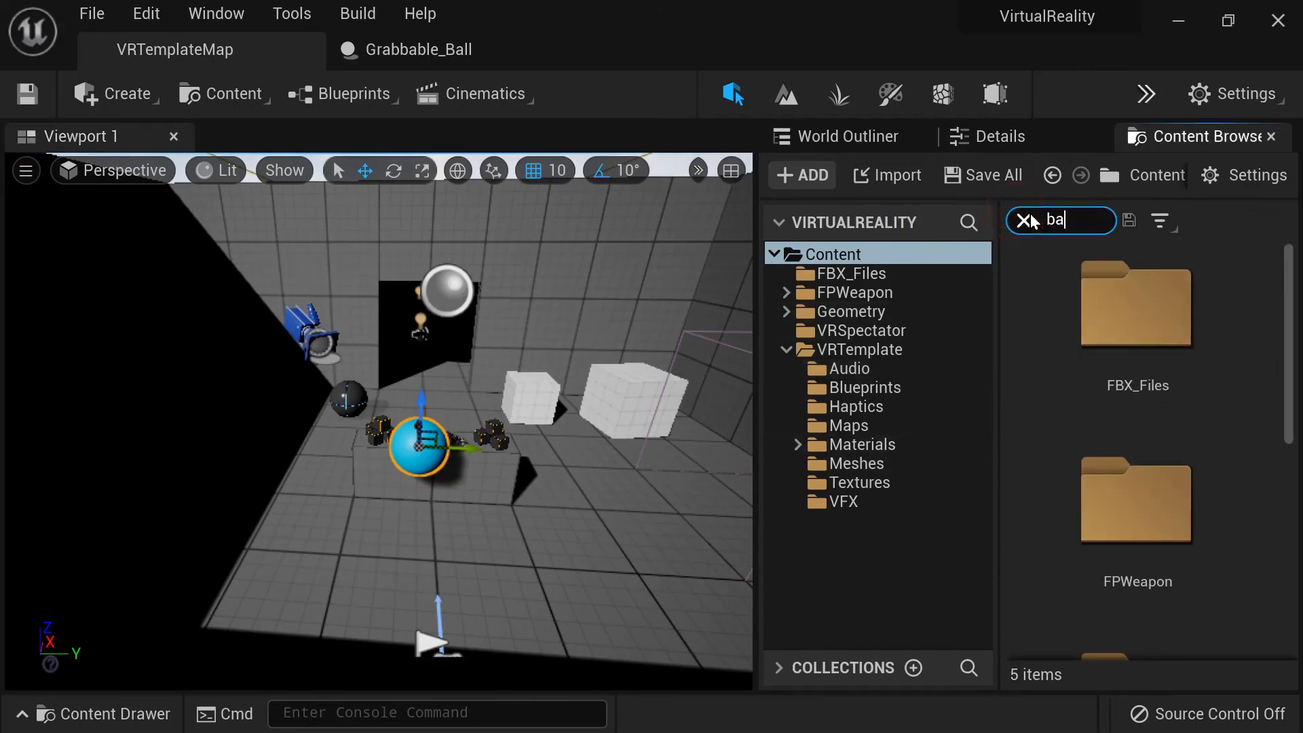
scroll(1243, 352, "down", 1)
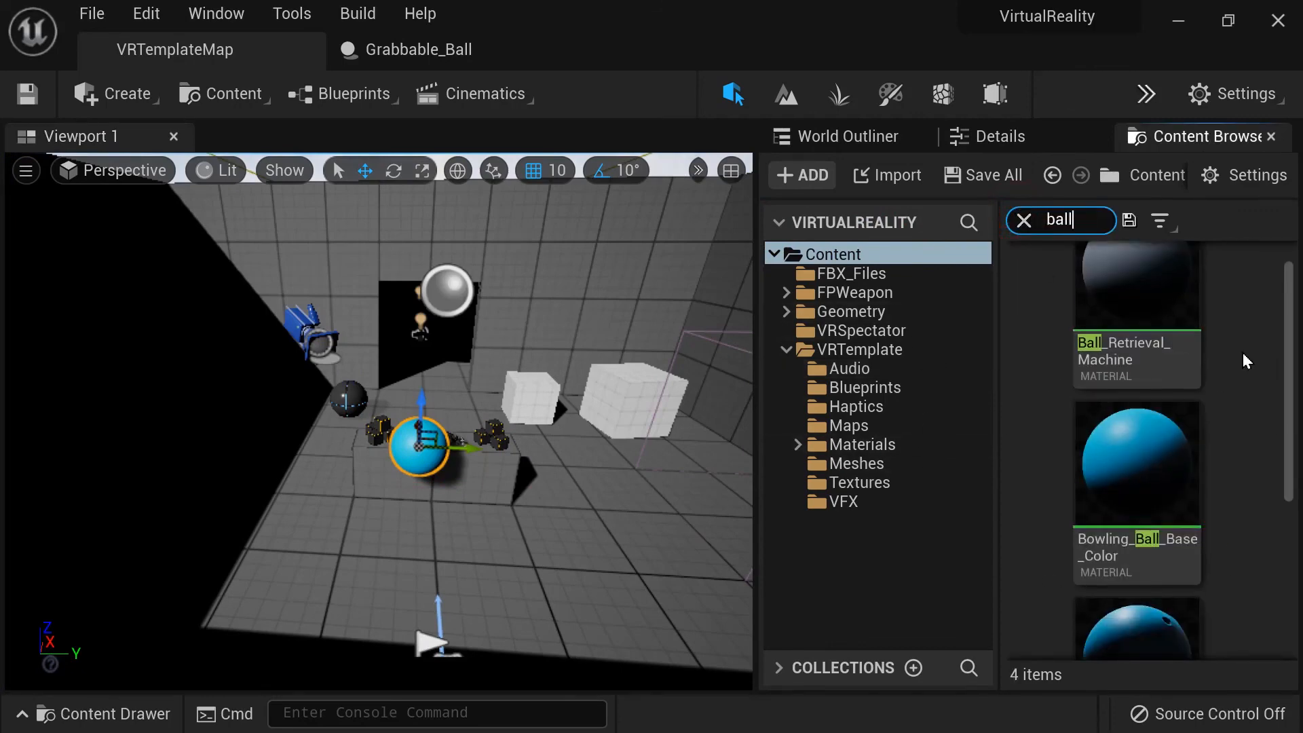
scroll(1243, 353, "down", 4)
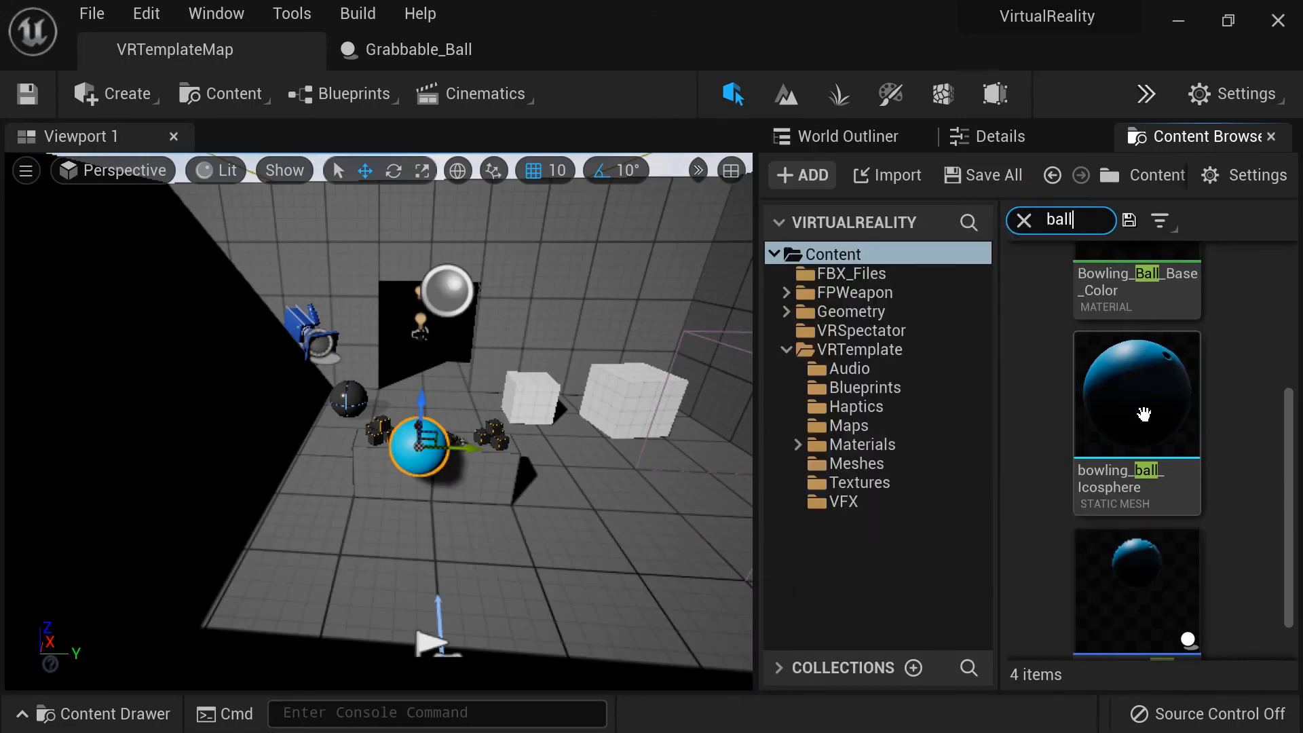
double_click(1145, 417)
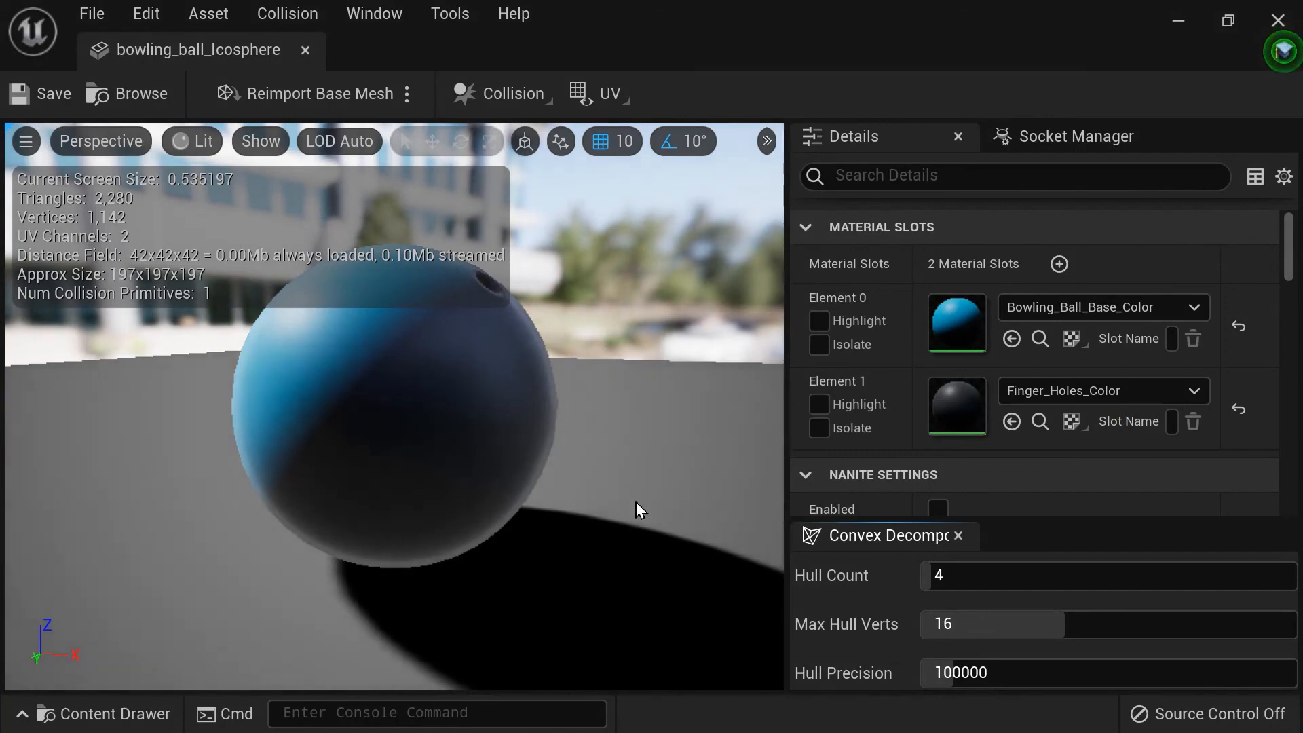
scroll(485, 455, "down", 3)
left_click(437, 382)
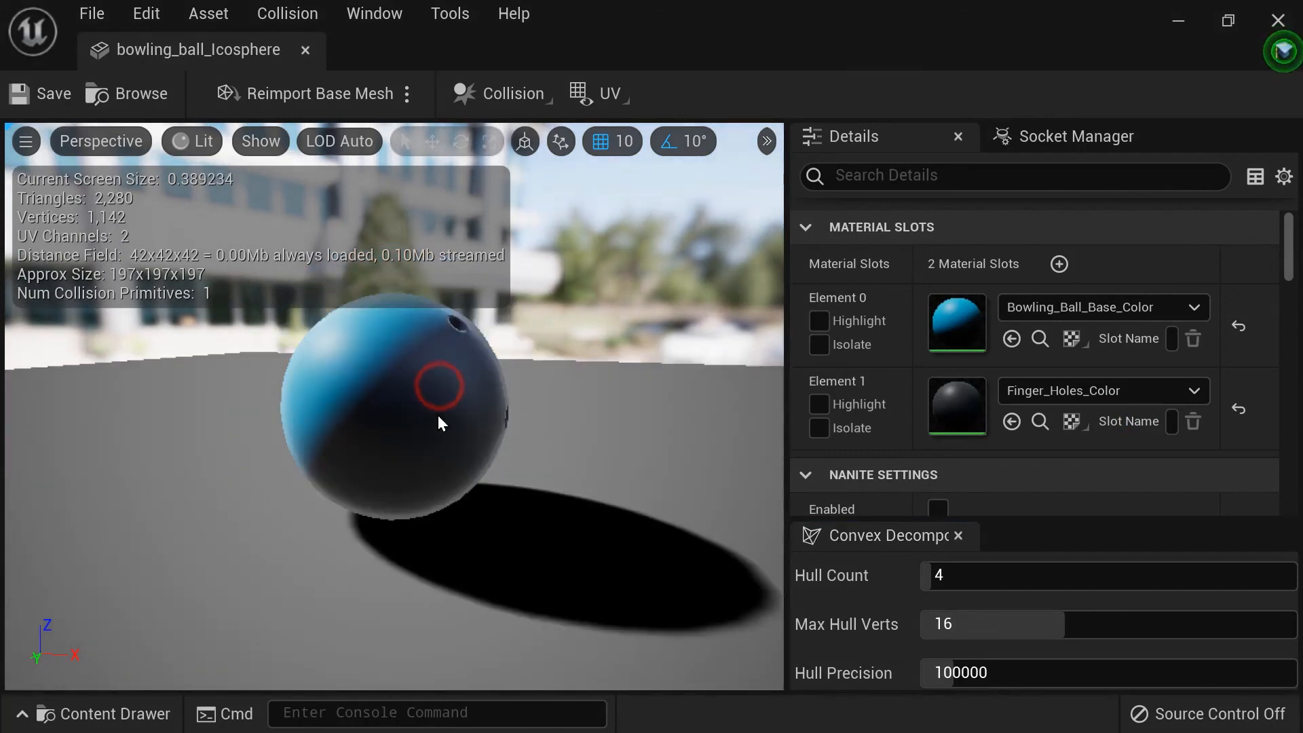
Try adding a sphere simplified collision to the bowling ball mesh on top of its existing collision
left_click(467, 95)
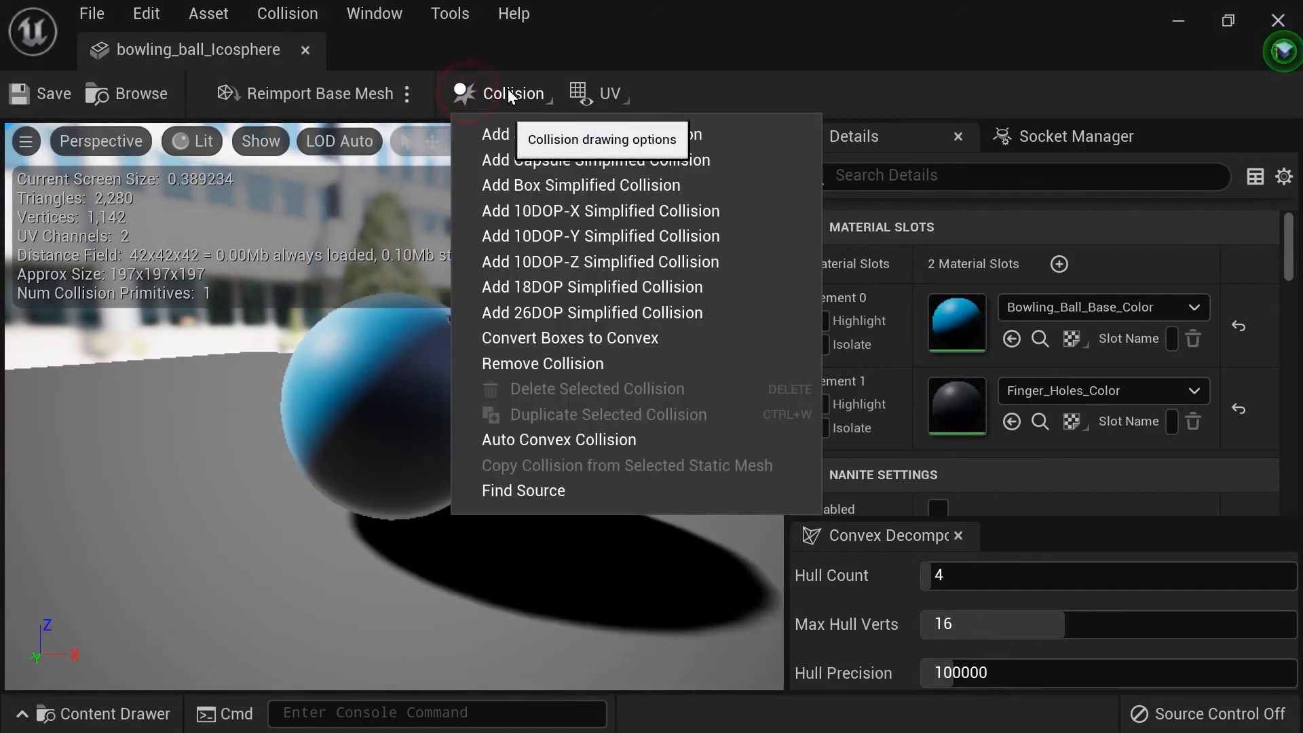
left_click(727, 139)
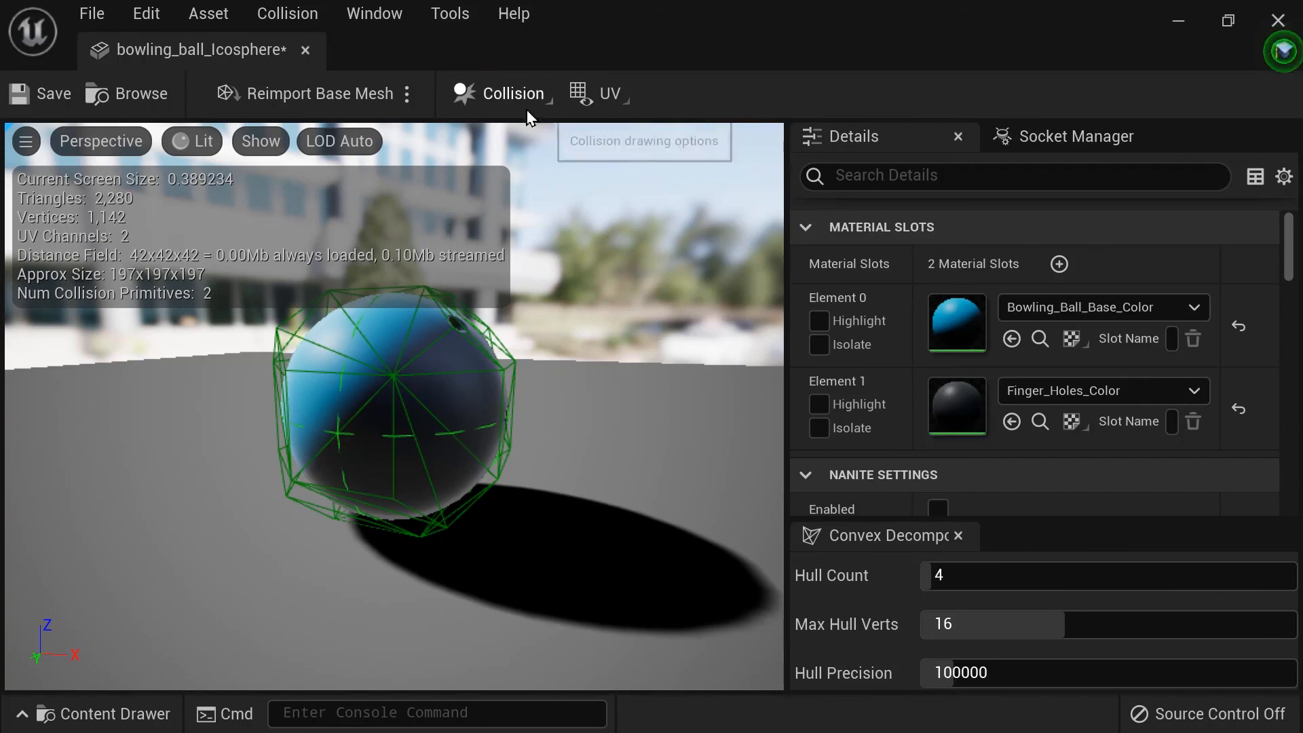
scroll(351, 475, "up", 5)
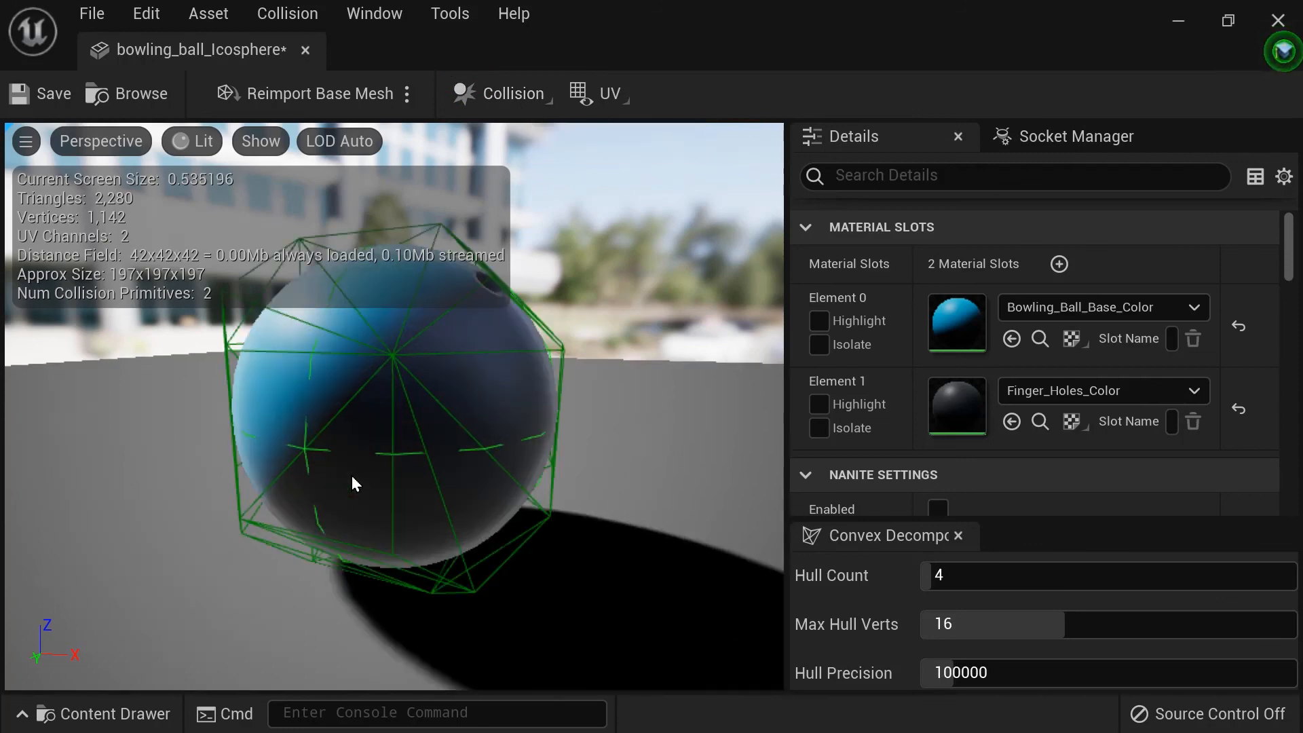
scroll(328, 463, "down", 3)
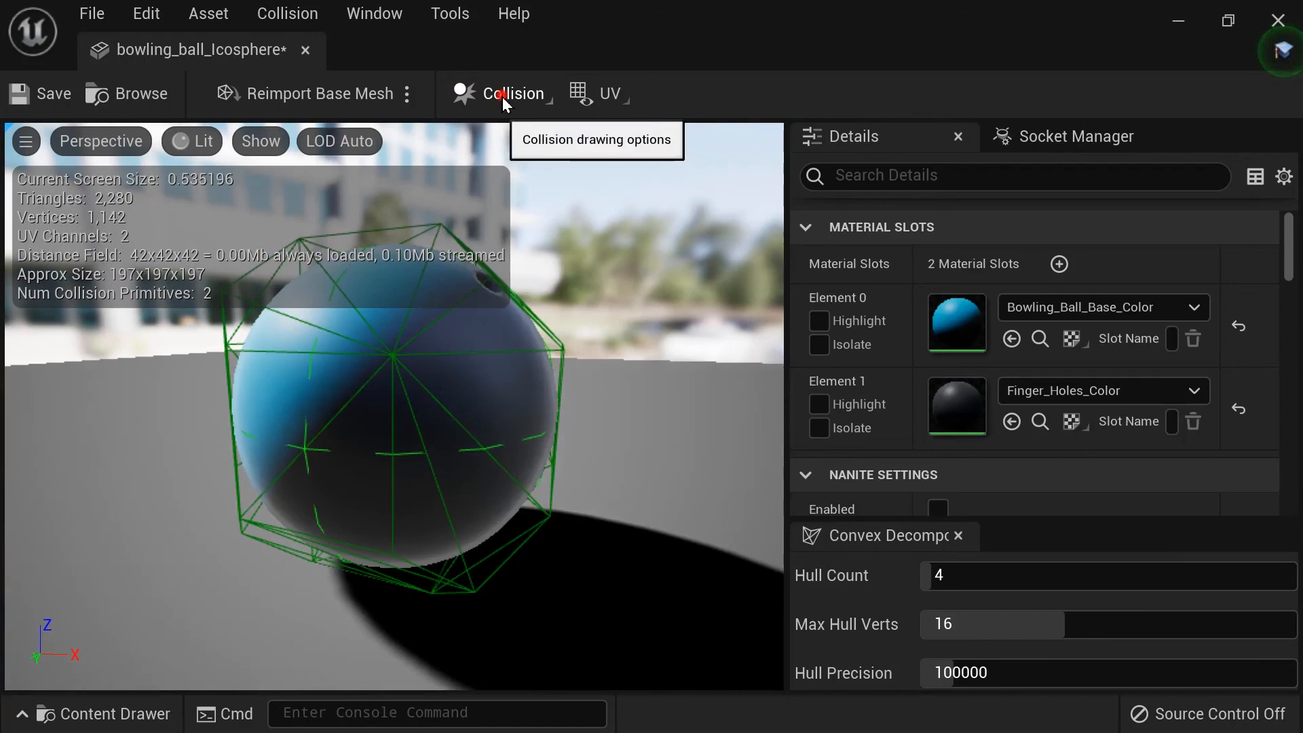
Remove all collision from the bowling ball mesh and bring up the Auto Convex Collision settings
left_click(504, 98)
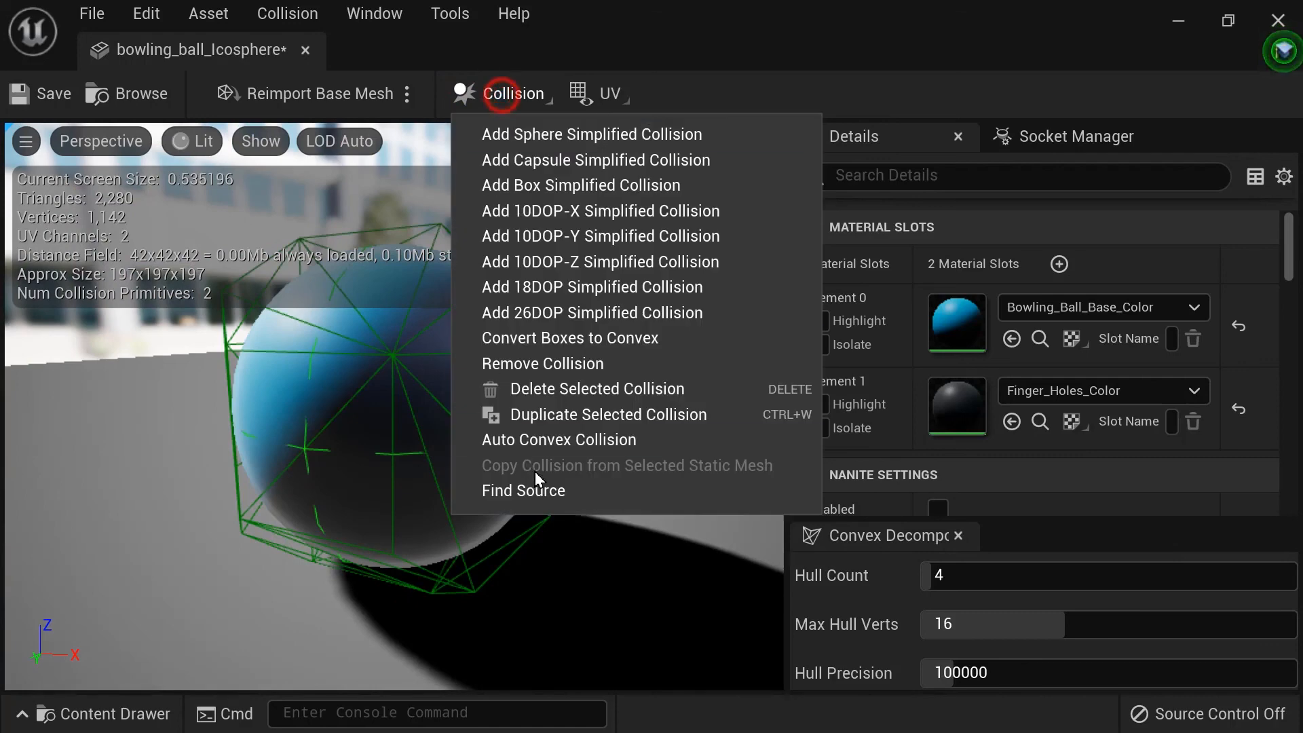
left_click(619, 365)
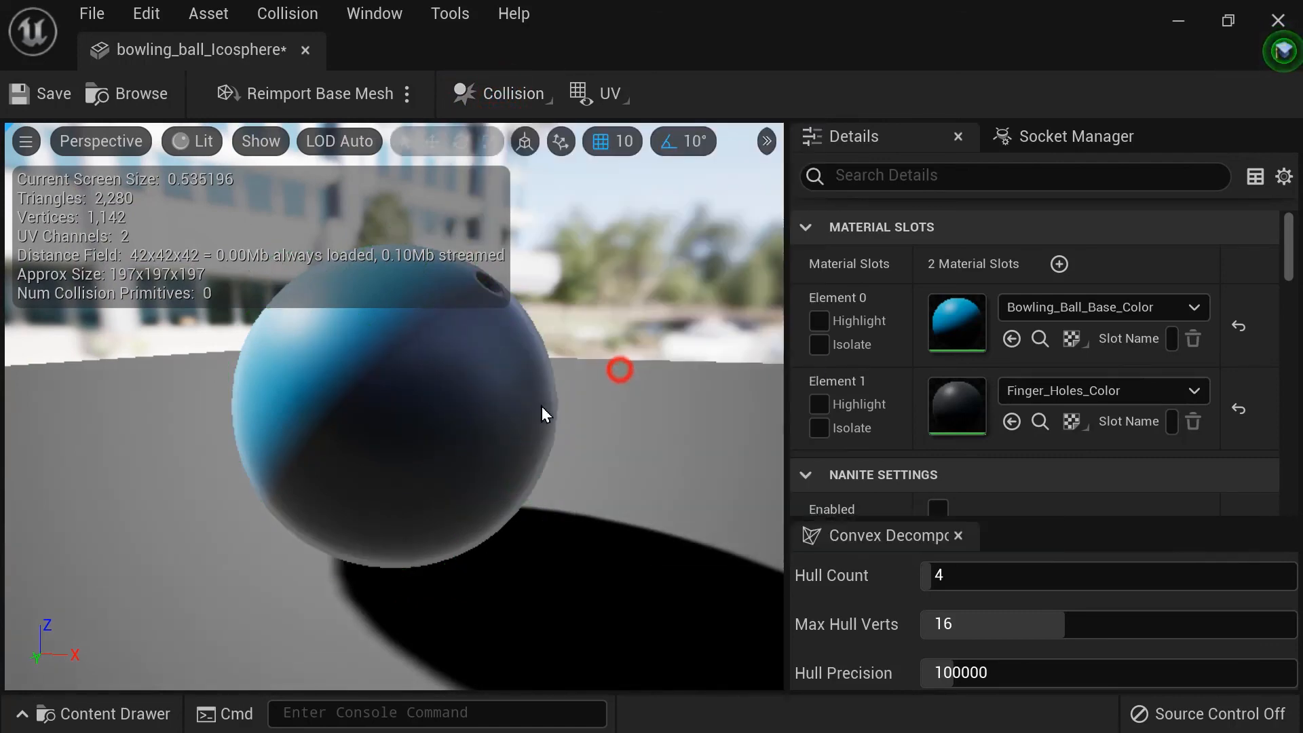
left_click(520, 97)
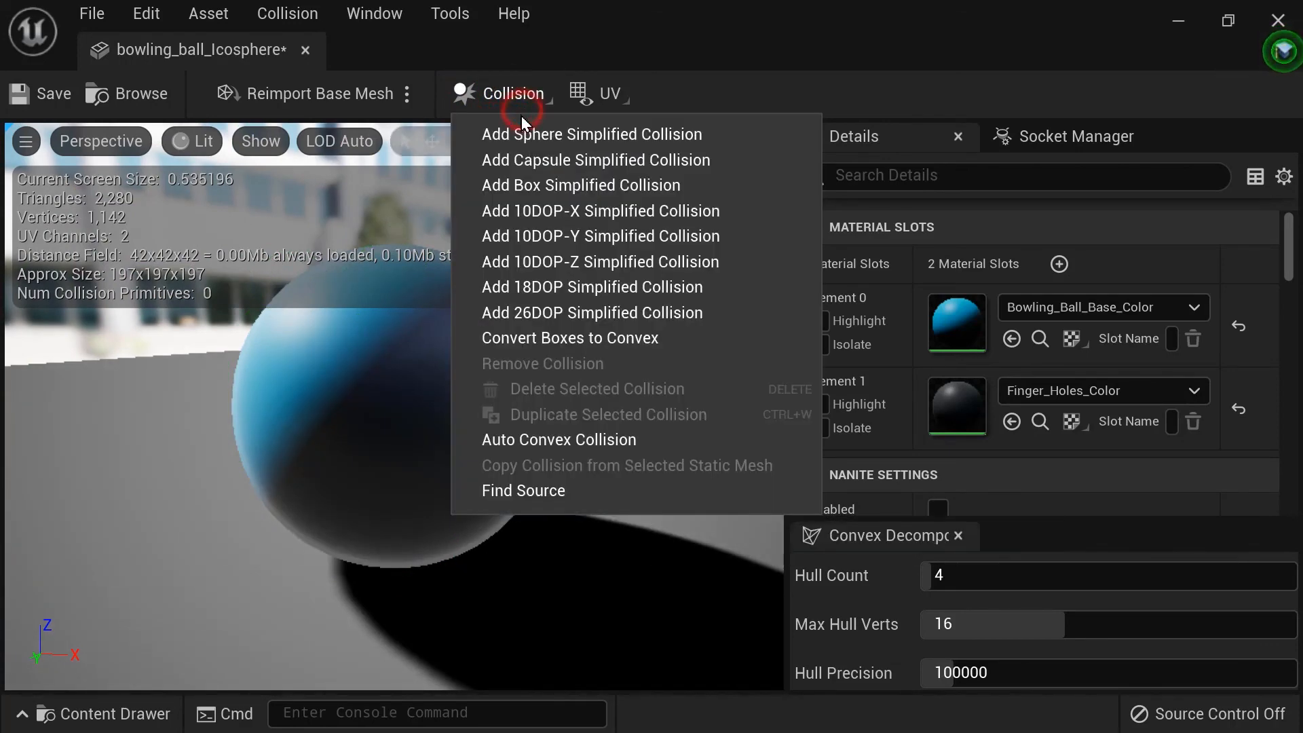
left_click(634, 439)
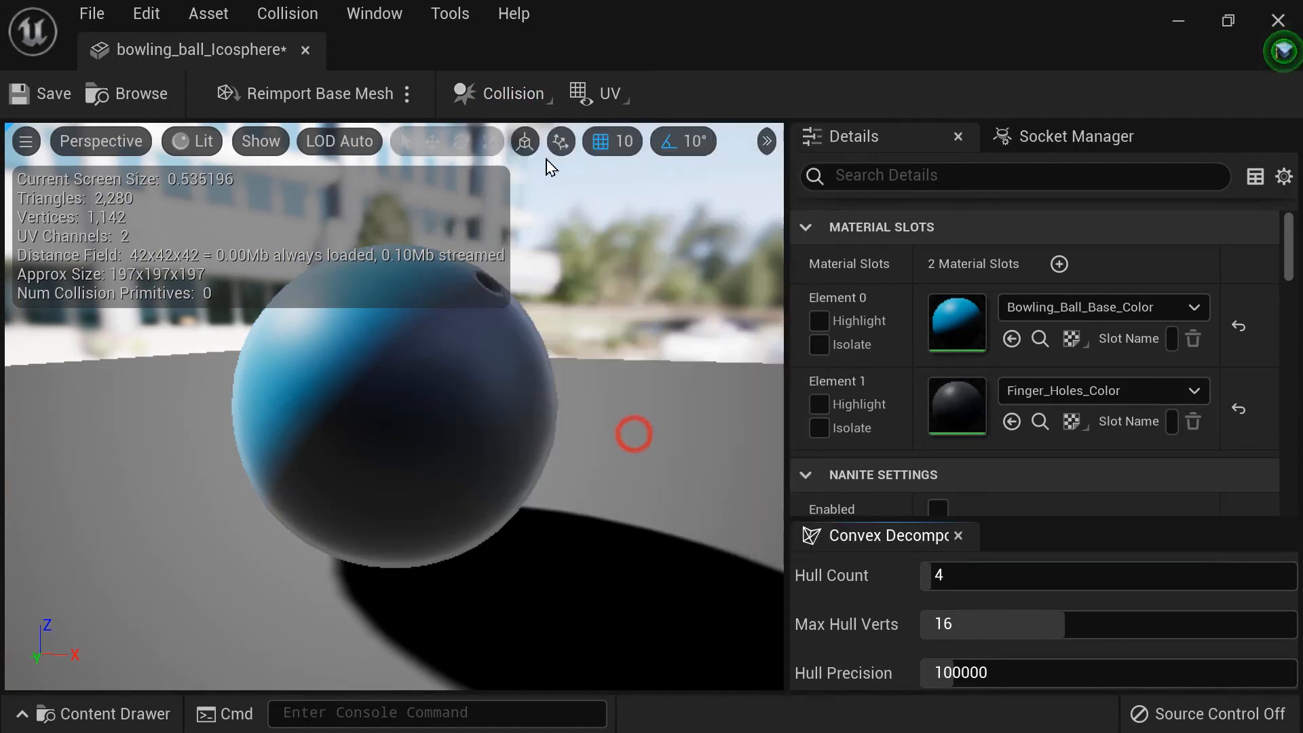
Try a 10DOP-X simplified collision on the bowling ball mesh and remove it again
left_click(495, 95)
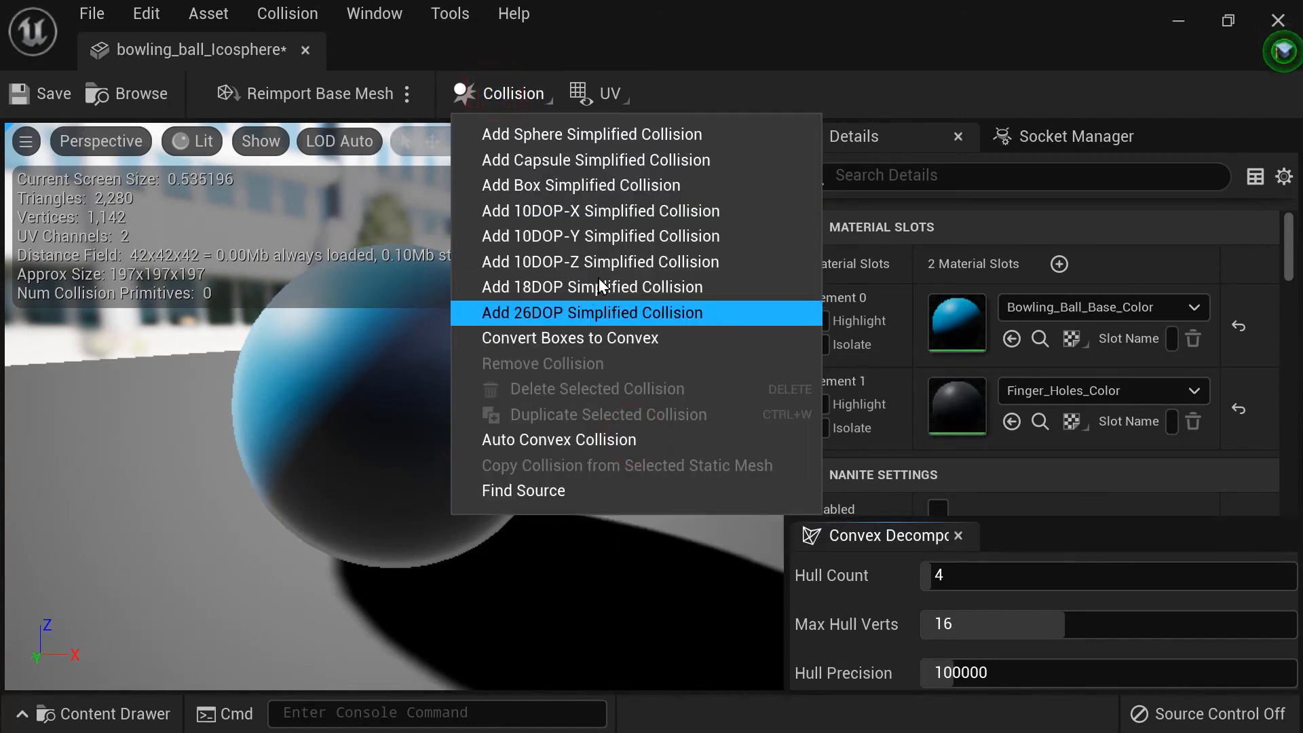
left_click(642, 215)
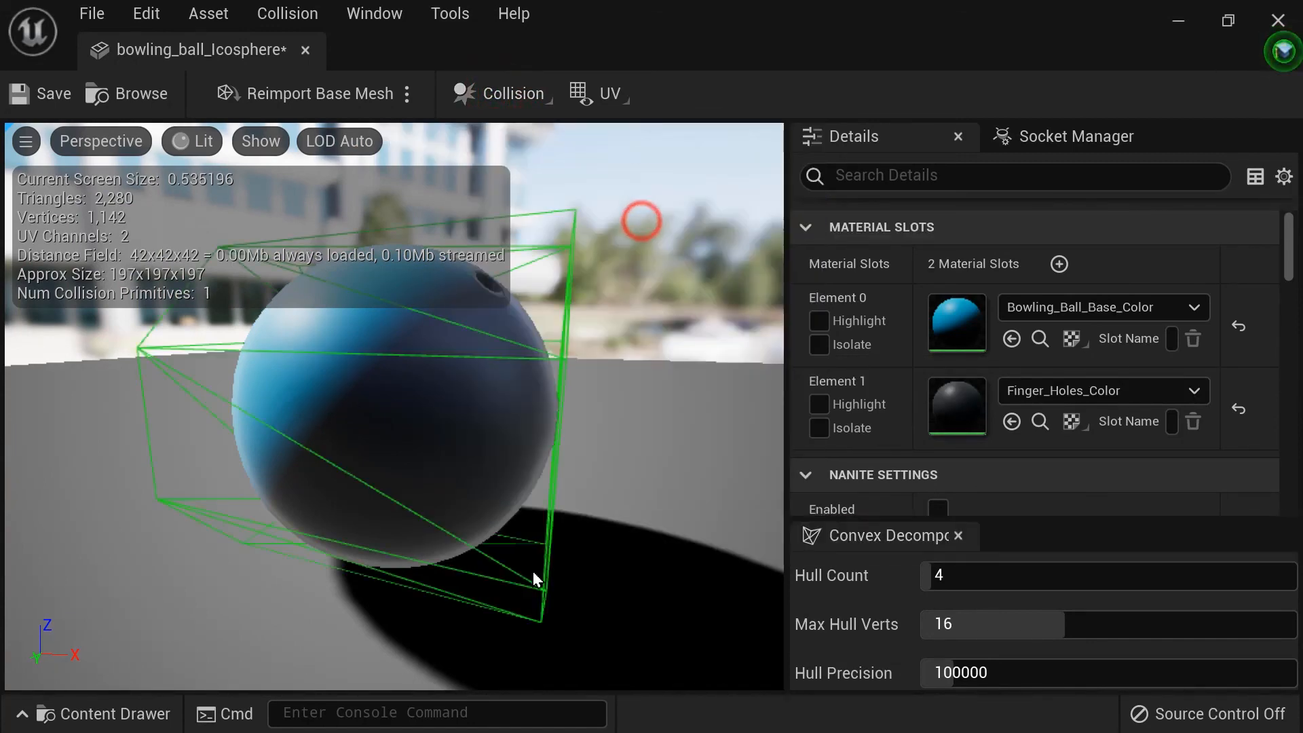
left_click(498, 87)
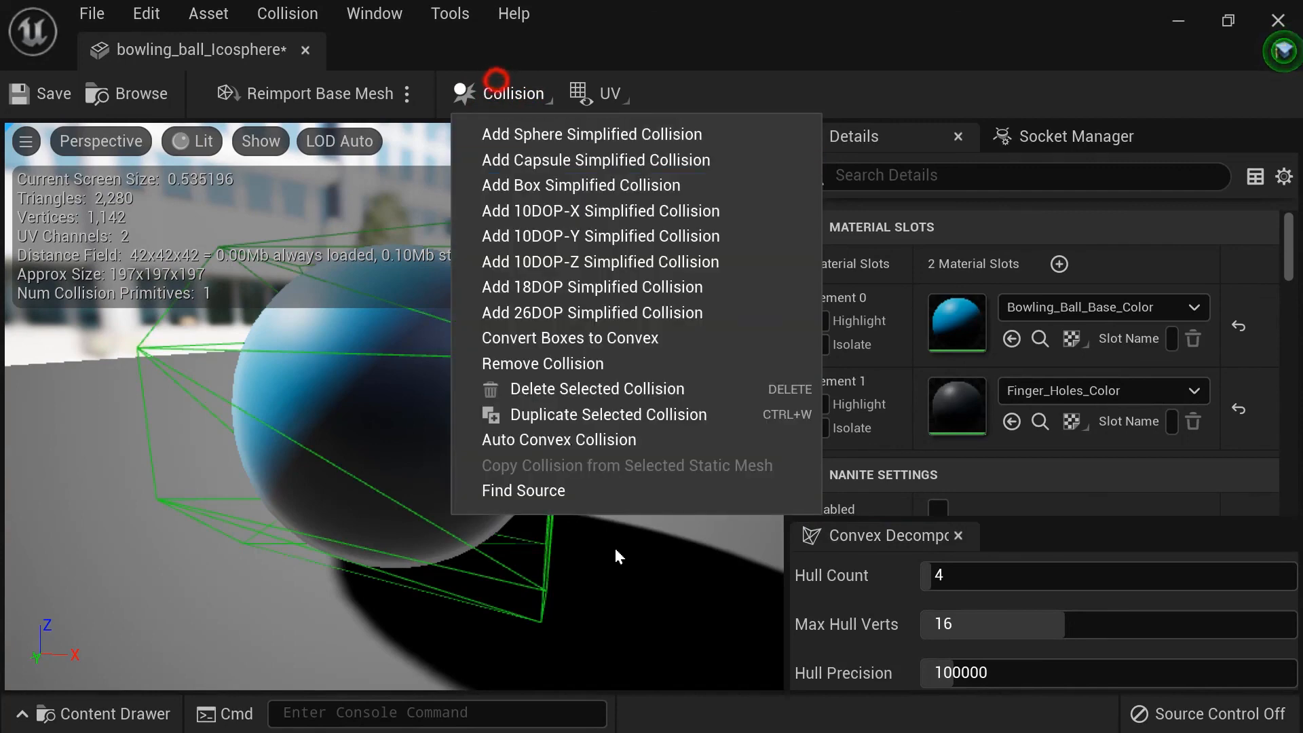
left_click(575, 370)
Add a sphere simplified collision as the bowling ball mesh's only collision shape
left_click(496, 91)
left_click(574, 133)
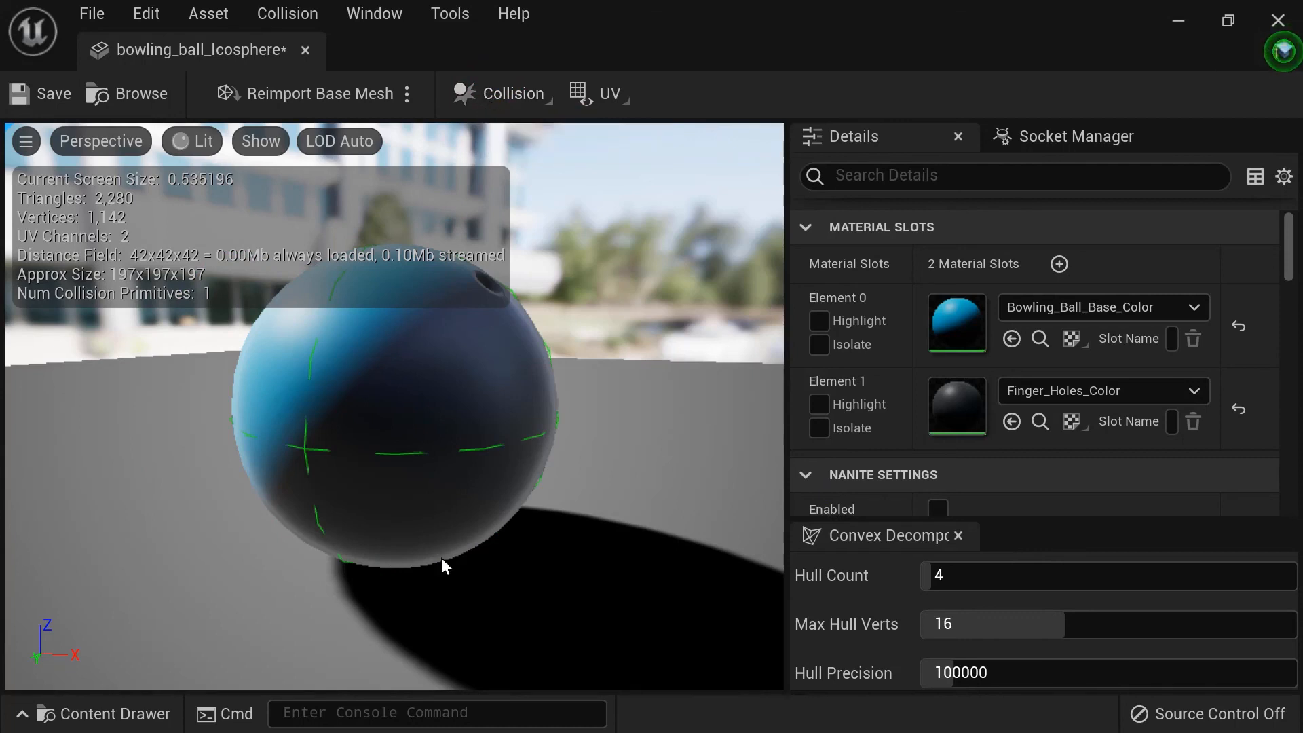
left_click(504, 77)
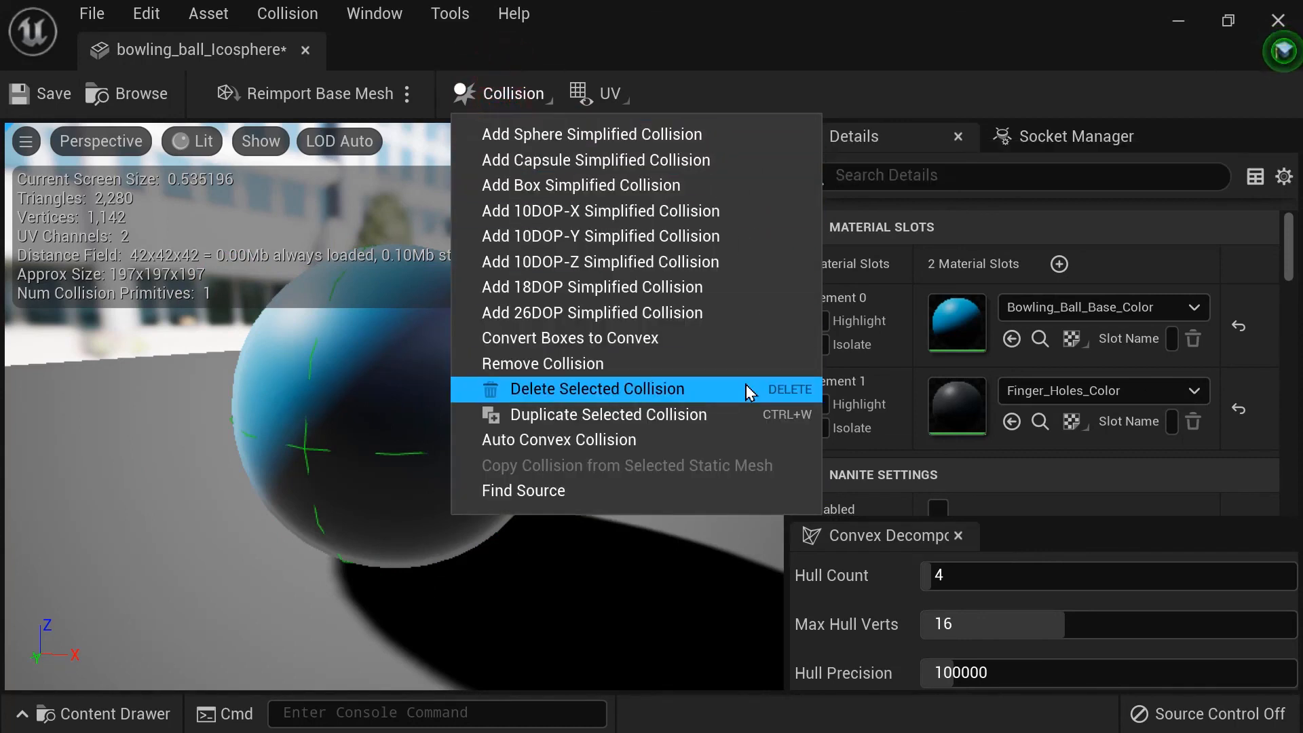
left_click(306, 524)
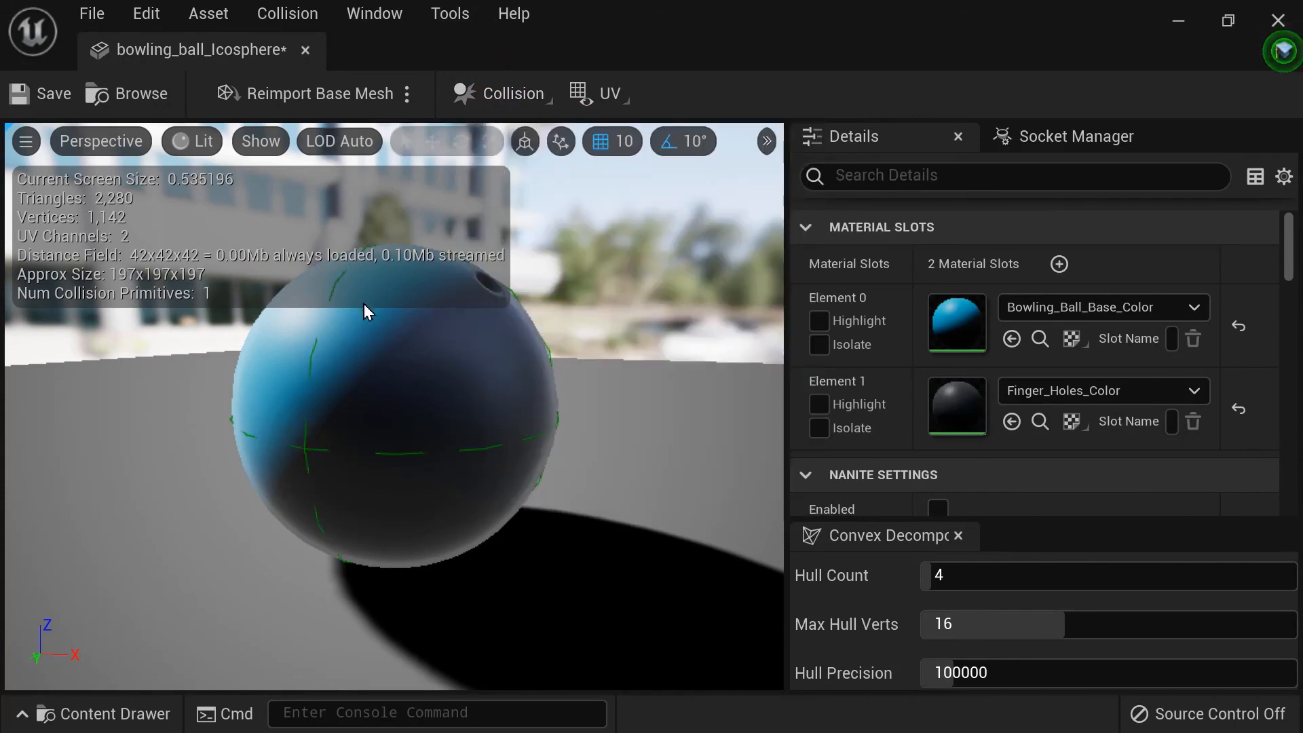
Select the sphere collision around the bowling ball mesh and make more room for viewing the mesh's properties
left_click(292, 441)
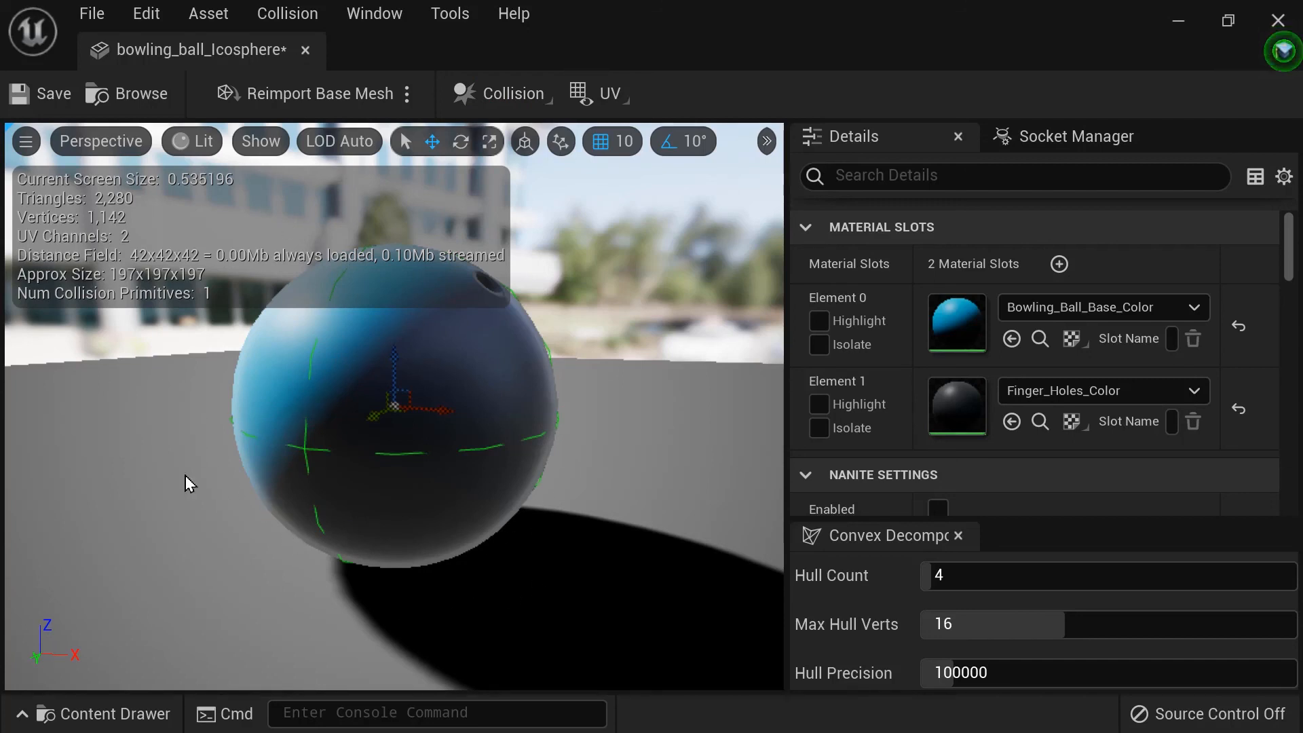
left_click(468, 98)
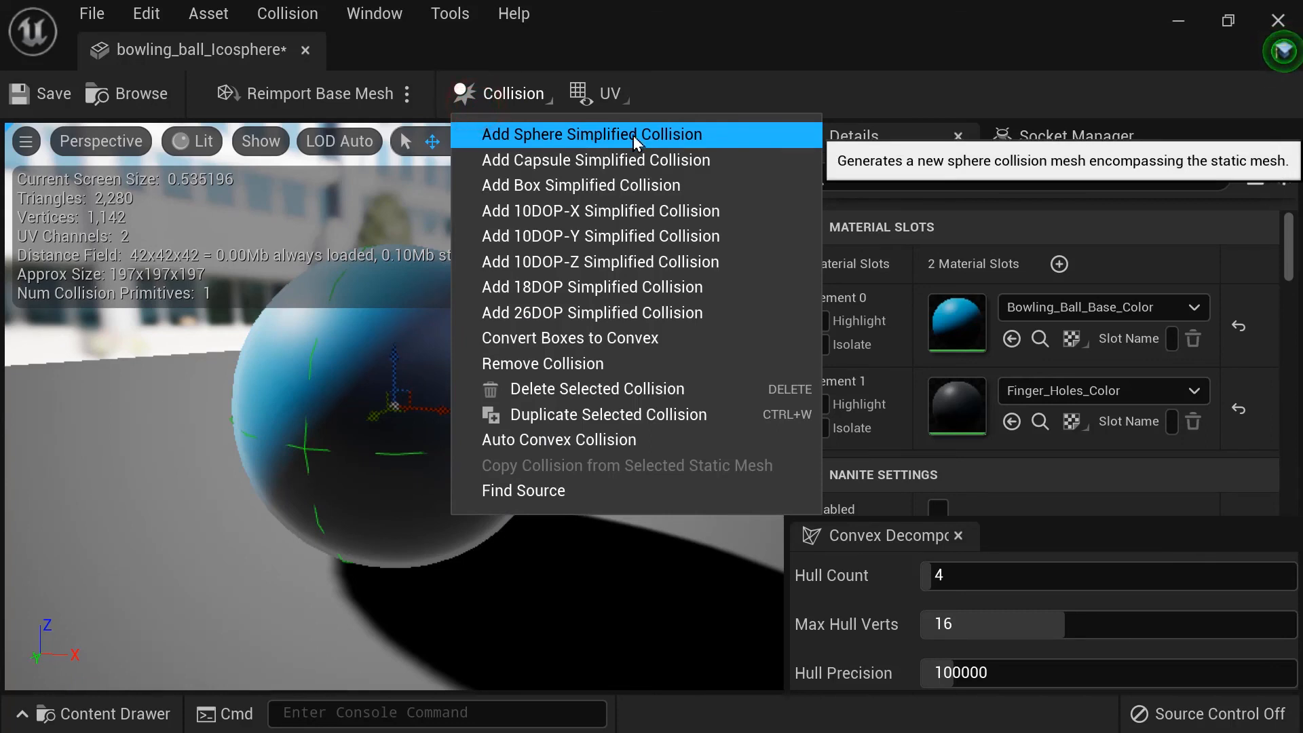
left_click(449, 426)
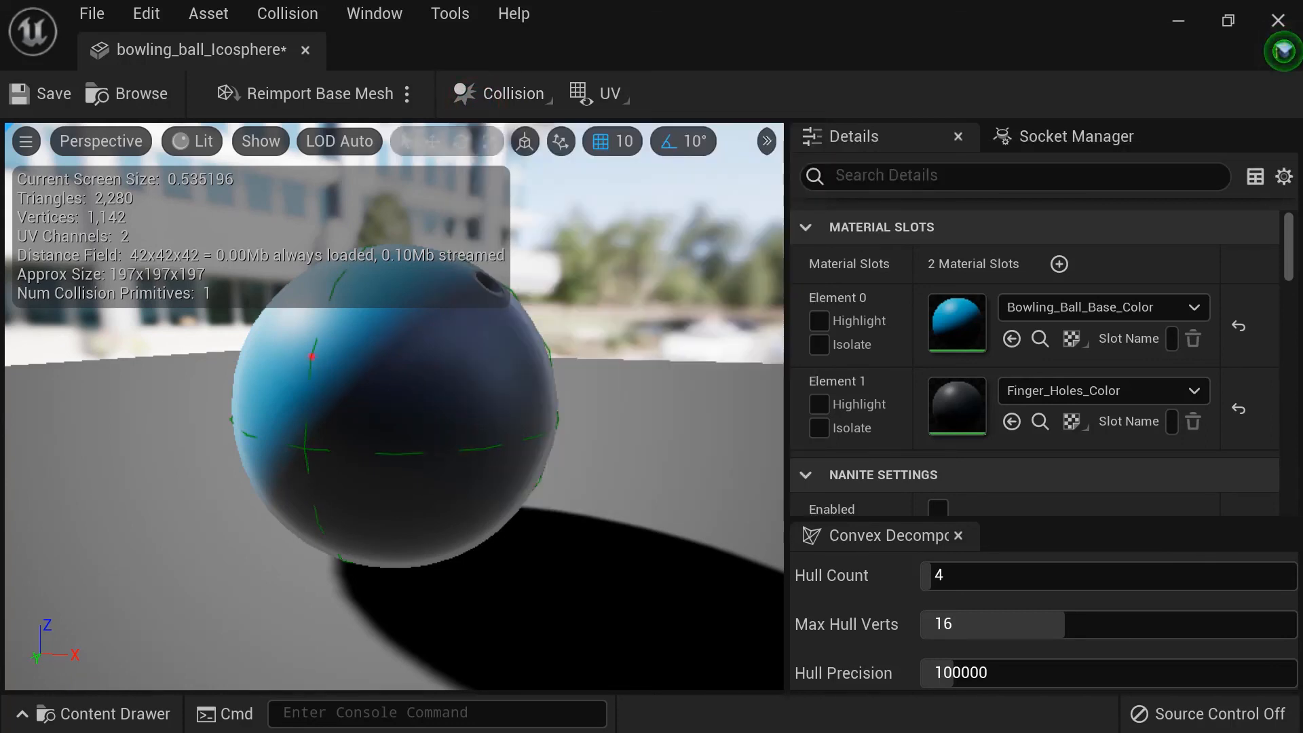
left_click(311, 356)
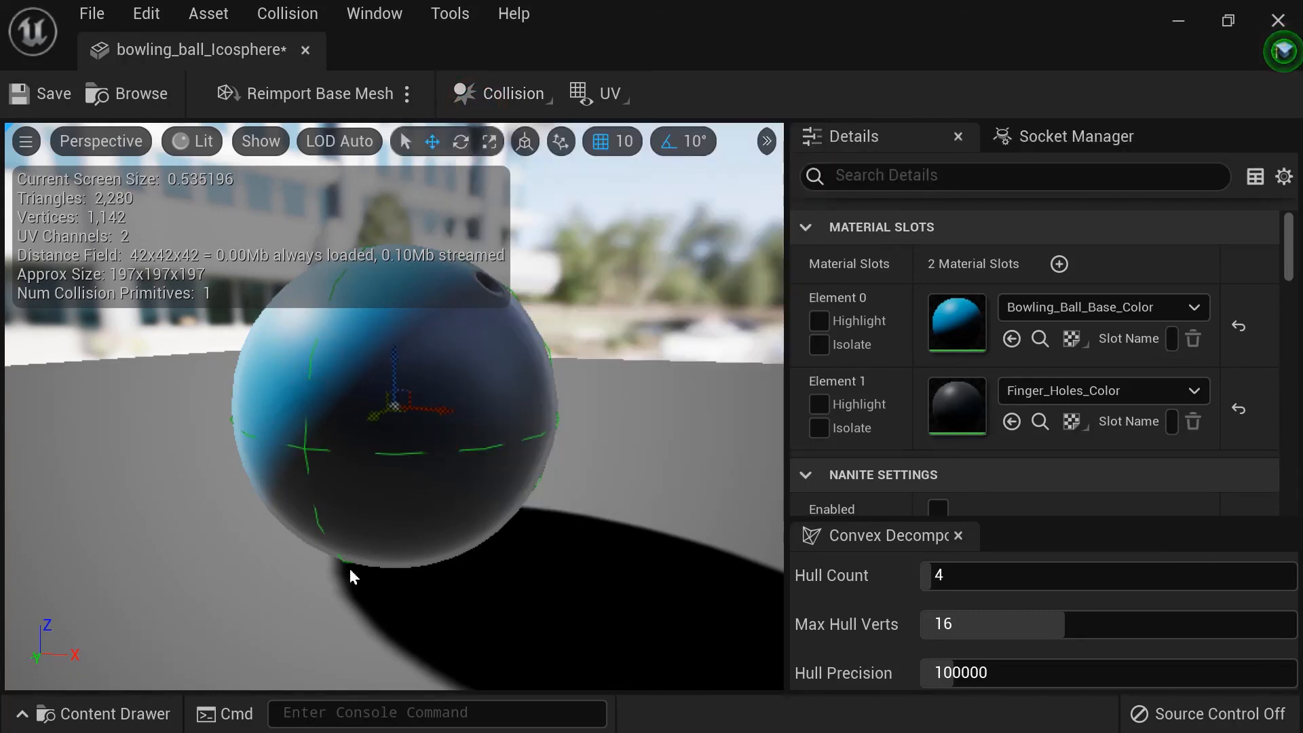
scroll(1073, 428, "down", 3)
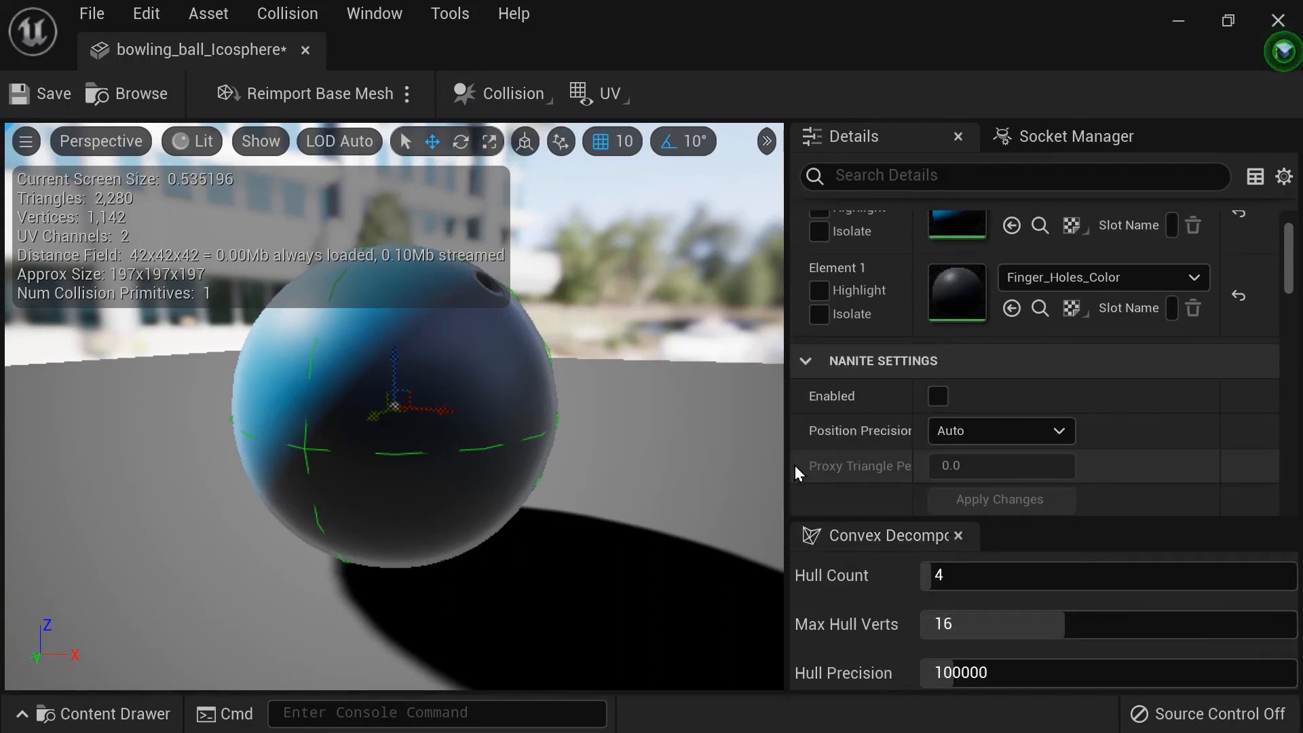
left_click_drag(785, 467, 657, 469)
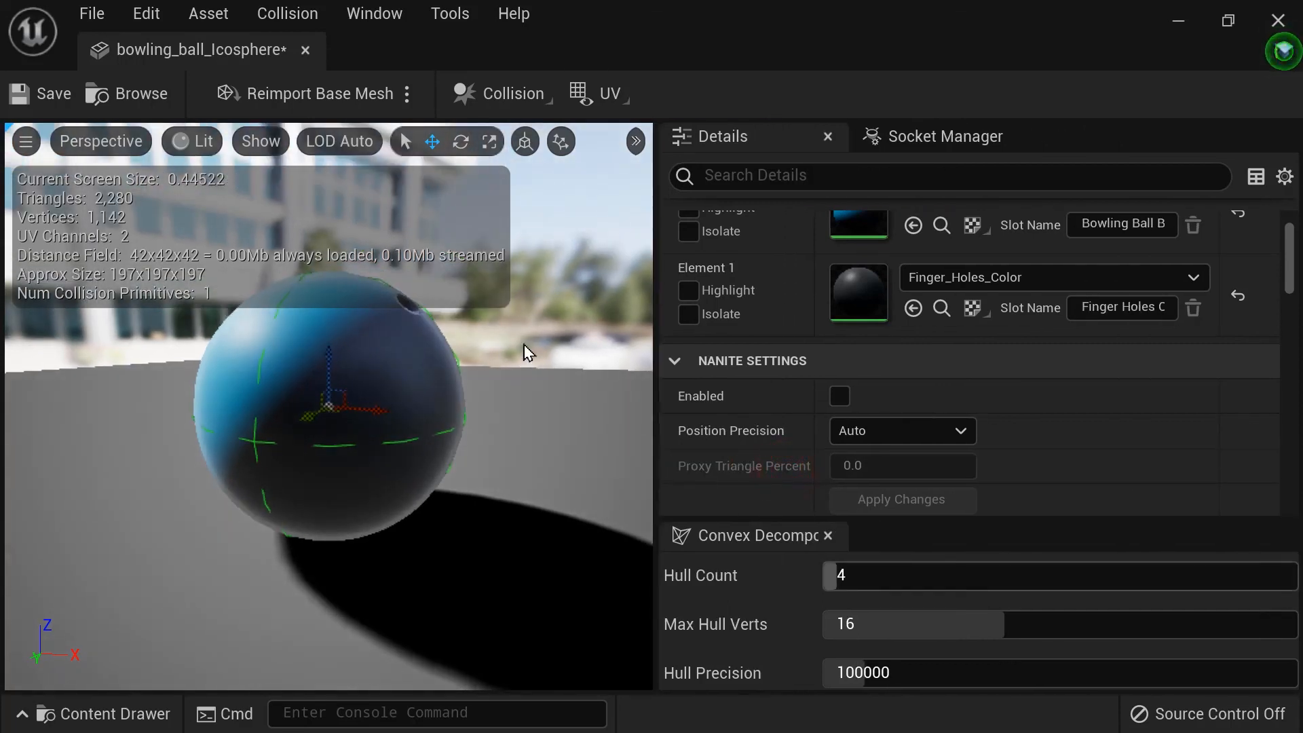
Save the bowling ball mesh with its sphere collision, close it, and save the VRTemplateMap level
mouse_move(656, 391)
left_mouse_down()
mouse_move(741, 360)
mouse_move(860, 344)
left_mouse_up()
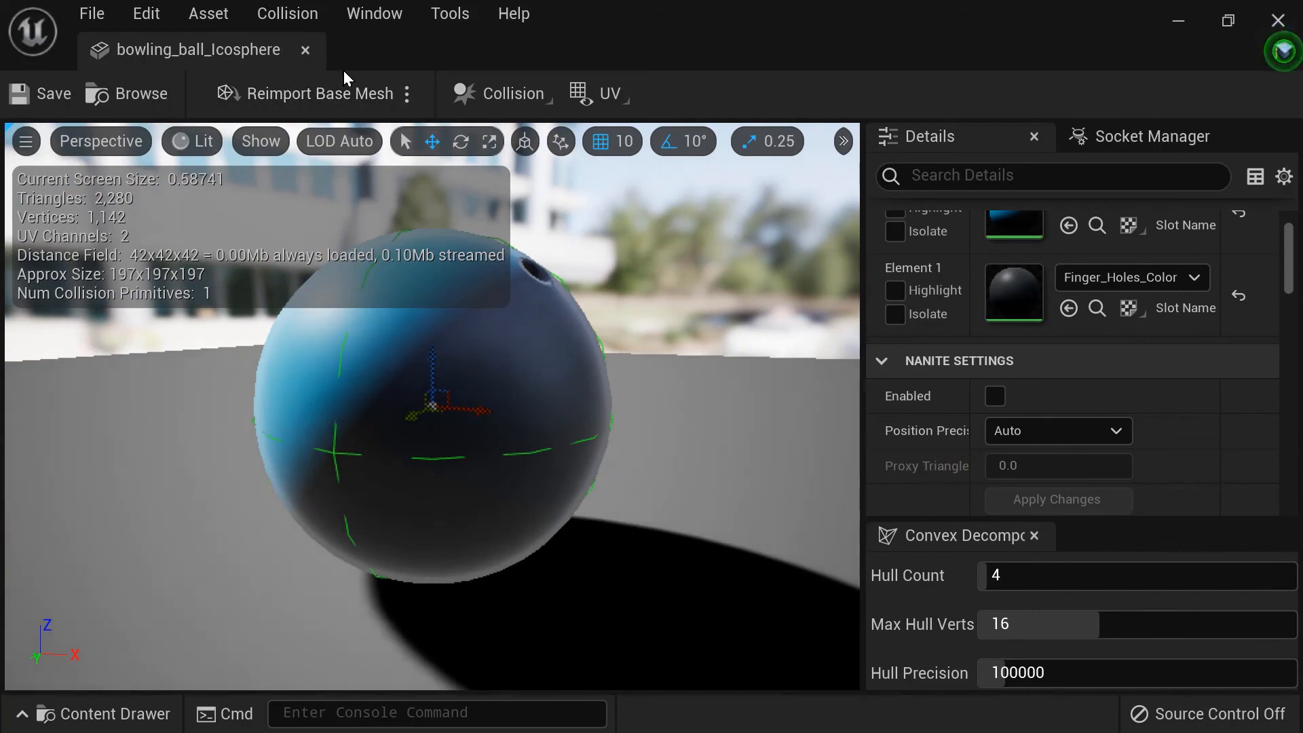
left_click(305, 50)
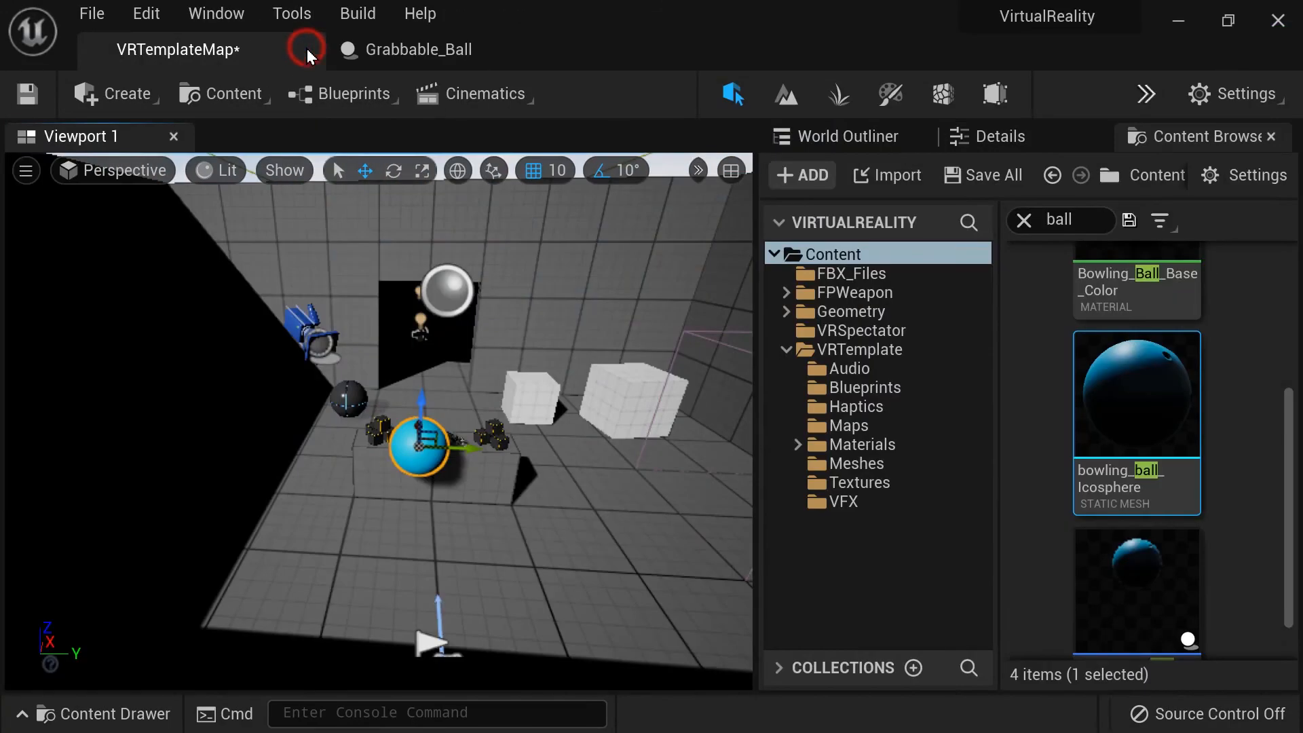
key("ctrl+s")
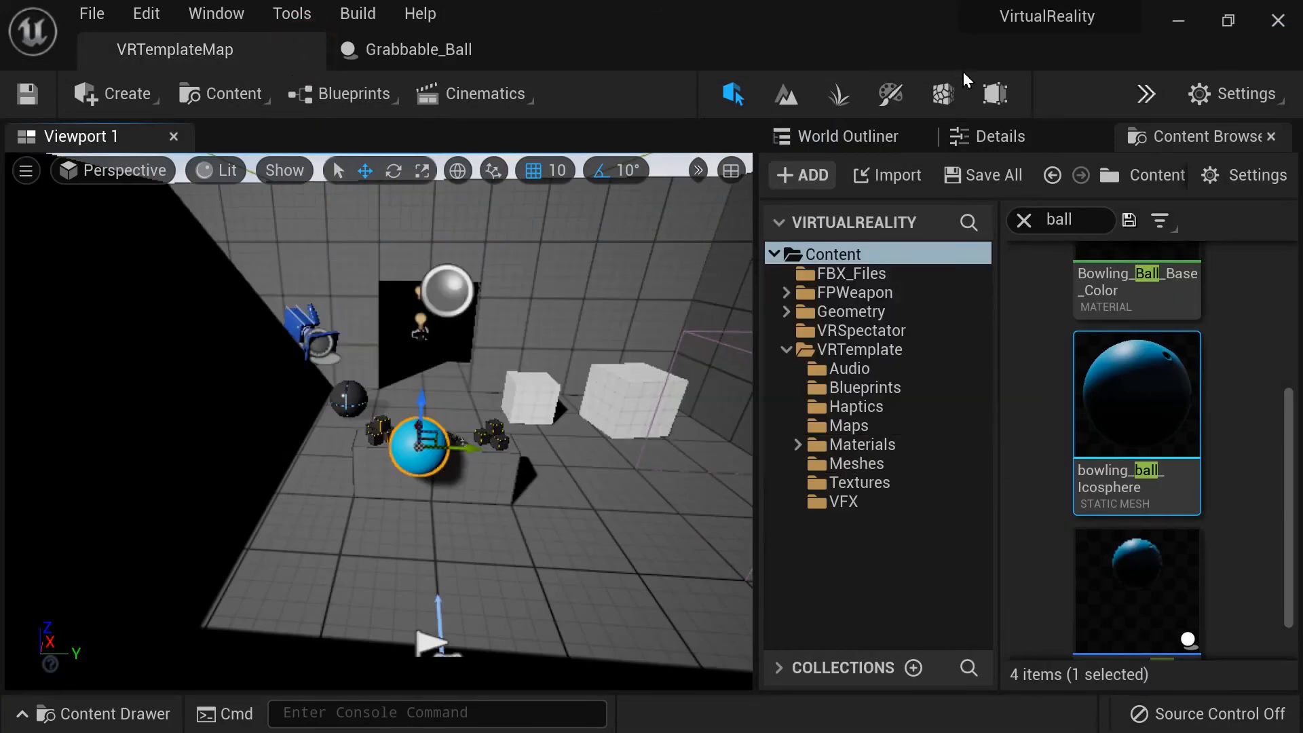
Run the VRTemplateMap level in the viewport to check how the bowling ball falls onto the floor, and stop the run
left_click(1146, 93)
left_click(1147, 149)
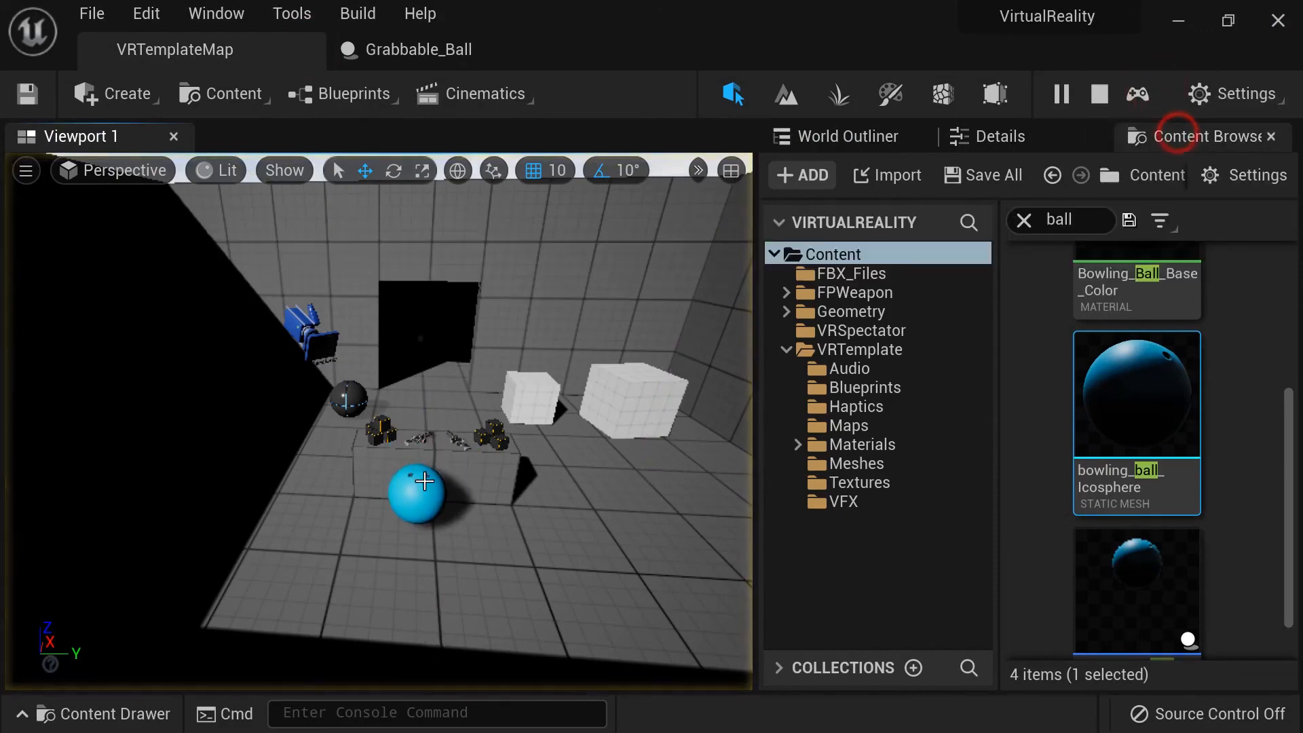
key("Escape")
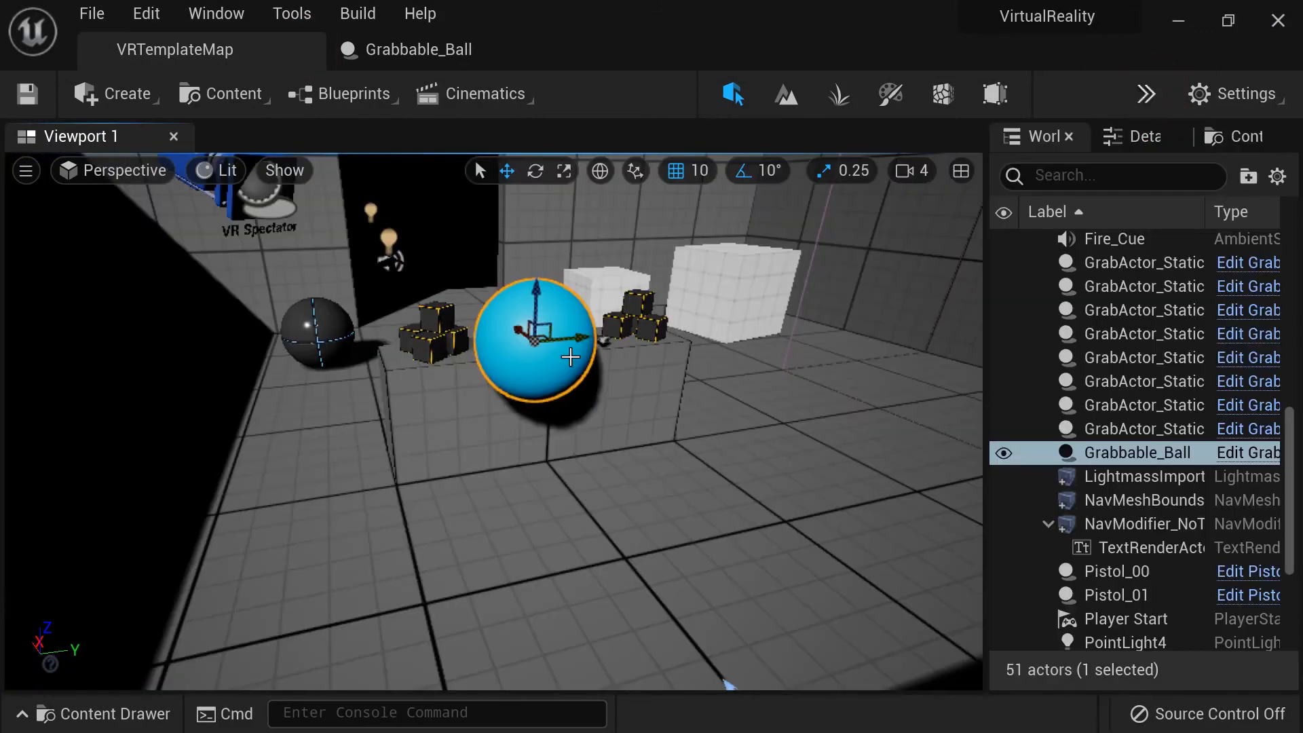
scroll(637, 587, "down", 5)
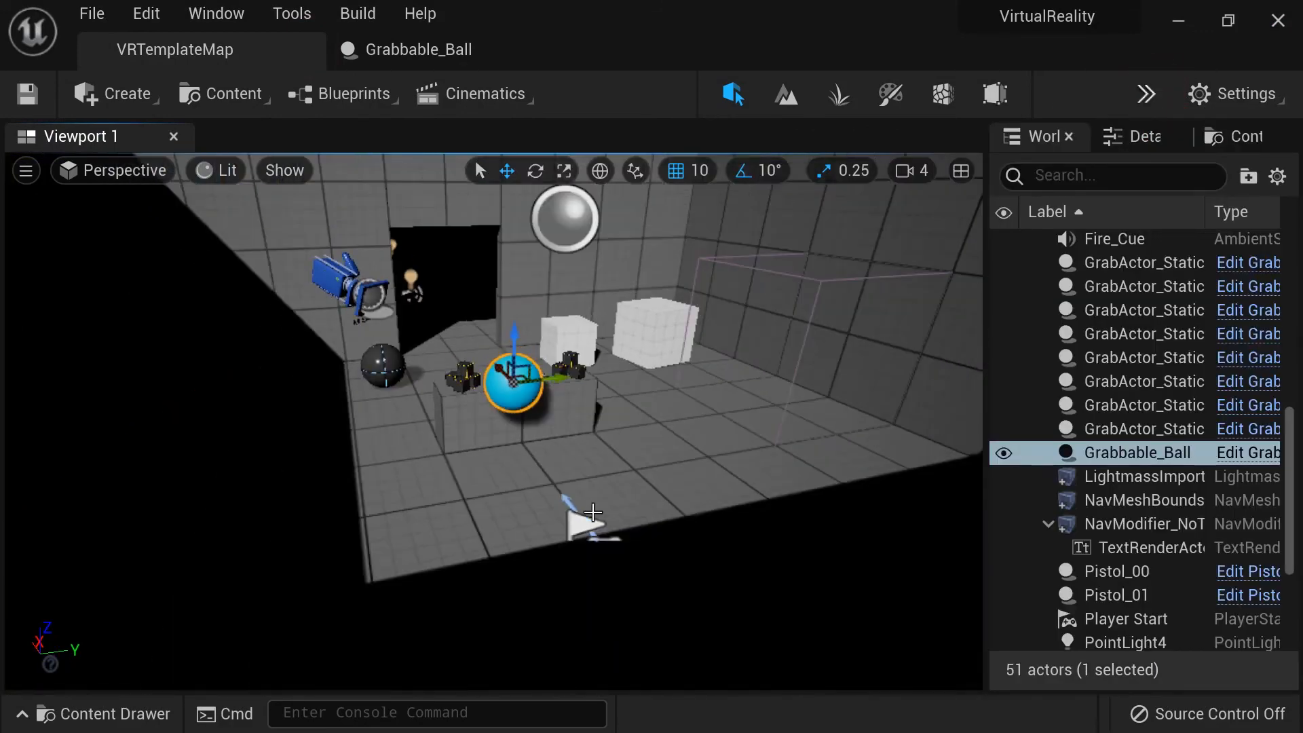
scroll(365, 523, "down", 5)
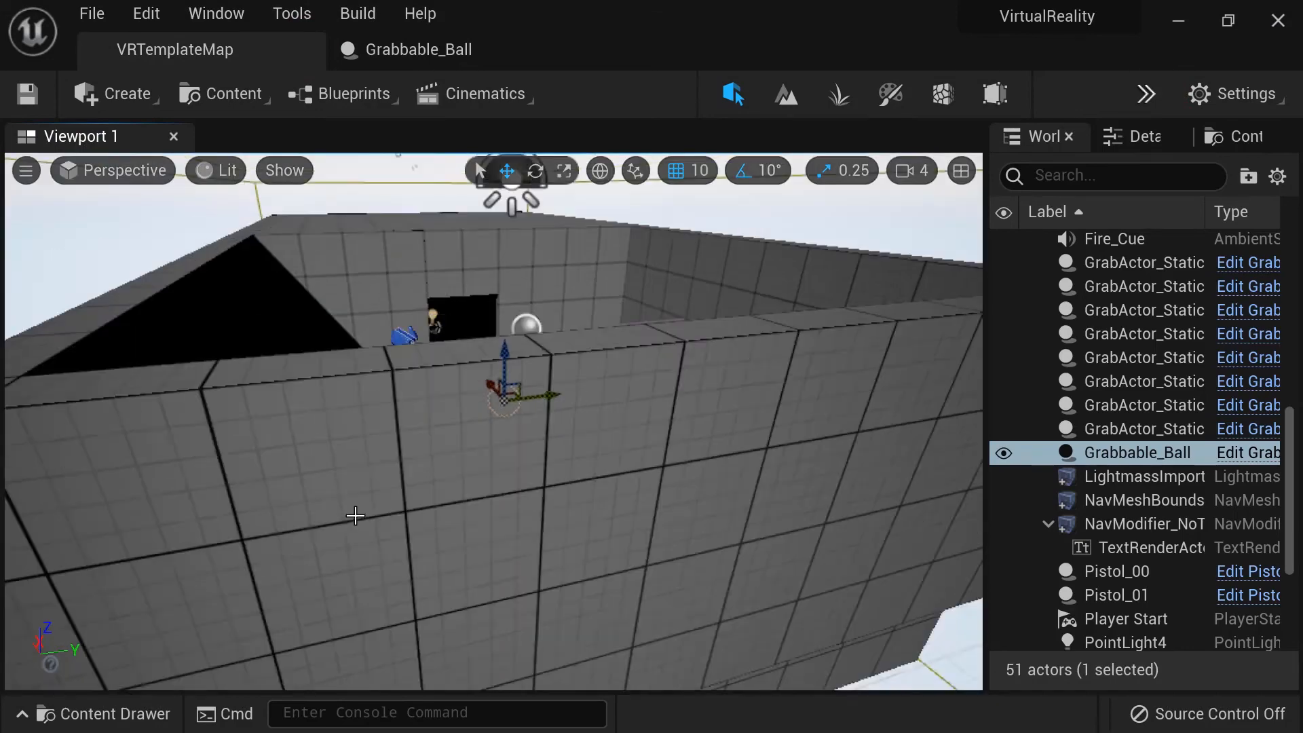
scroll(356, 517, "up", 3)
scroll(399, 481, "up", 2)
scroll(398, 481, "down", 5)
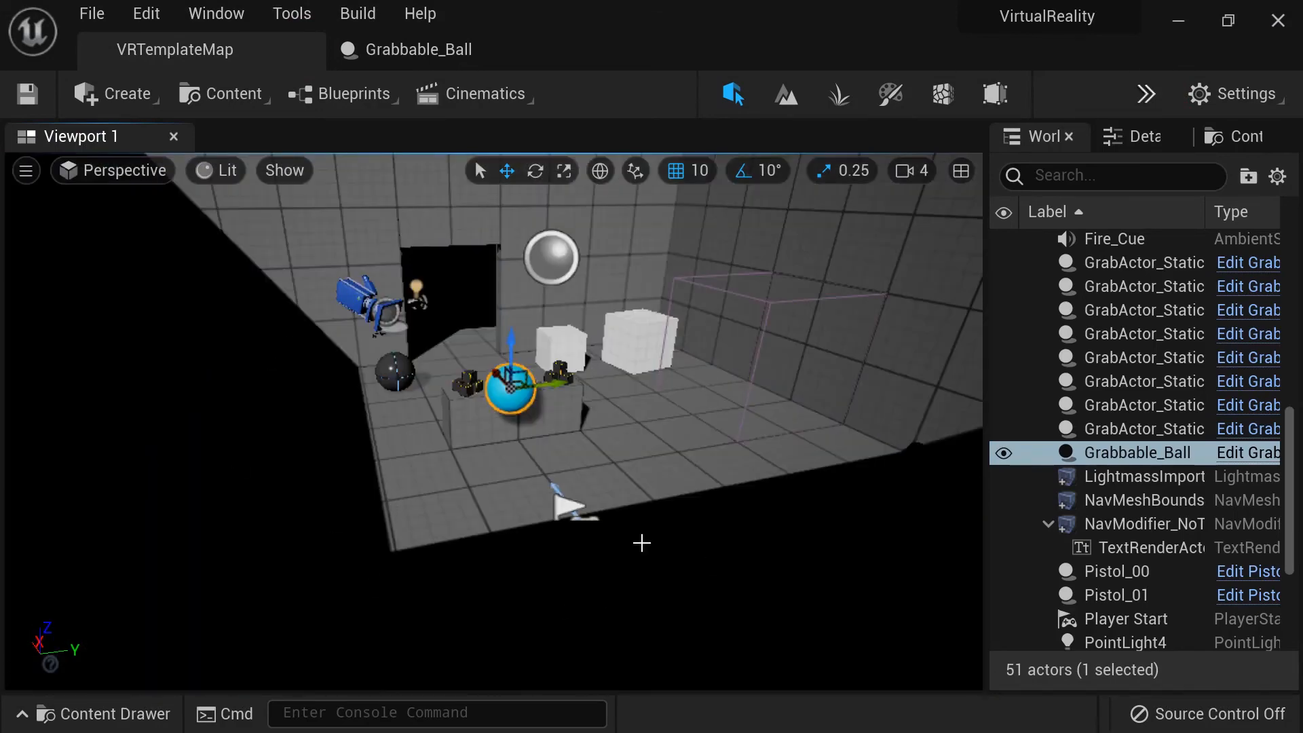
scroll(686, 329, "up", 5)
scroll(524, 465, "down", 5)
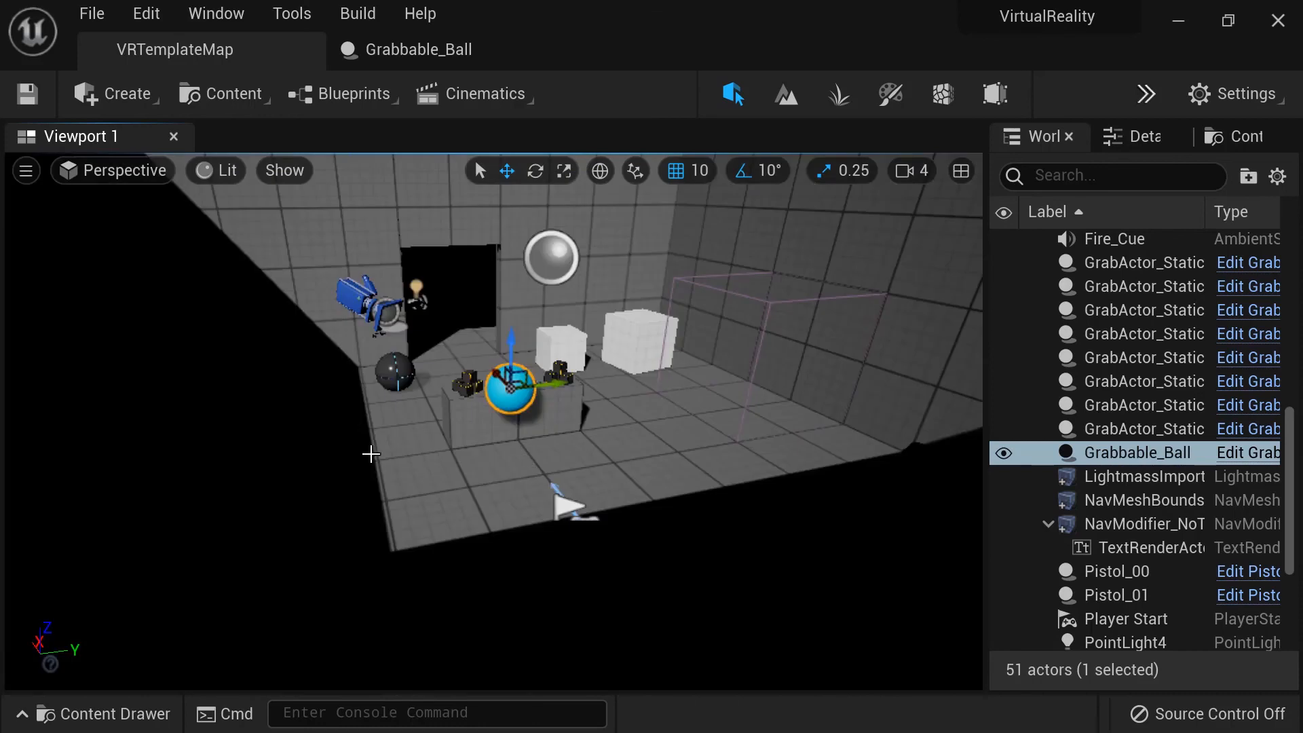